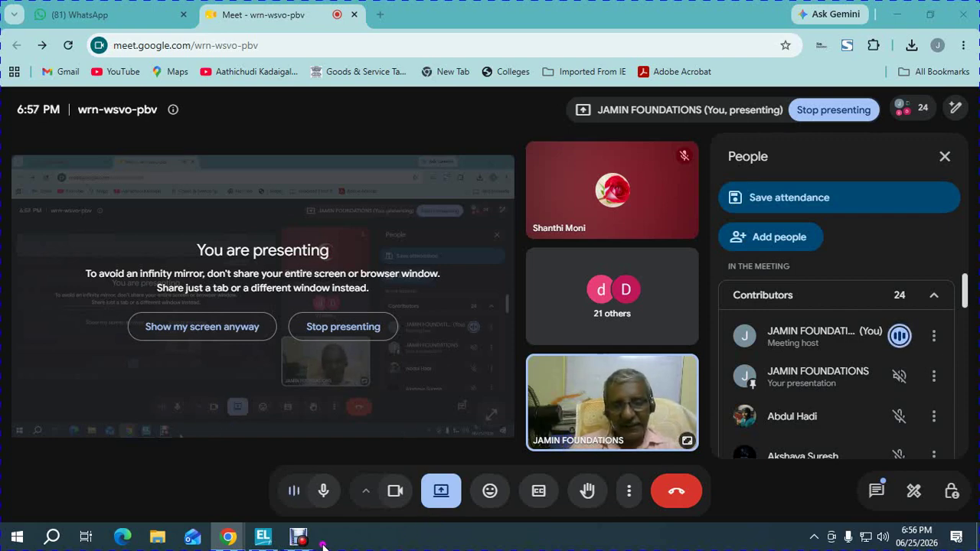
Browse the ledger list under master alteration in TallyPrime, then return to the Gateway of Tally
{"action": "mouse_move", "coordinate": [262, 535]}
{"action": "left_click", "coordinate": [284, 474]}
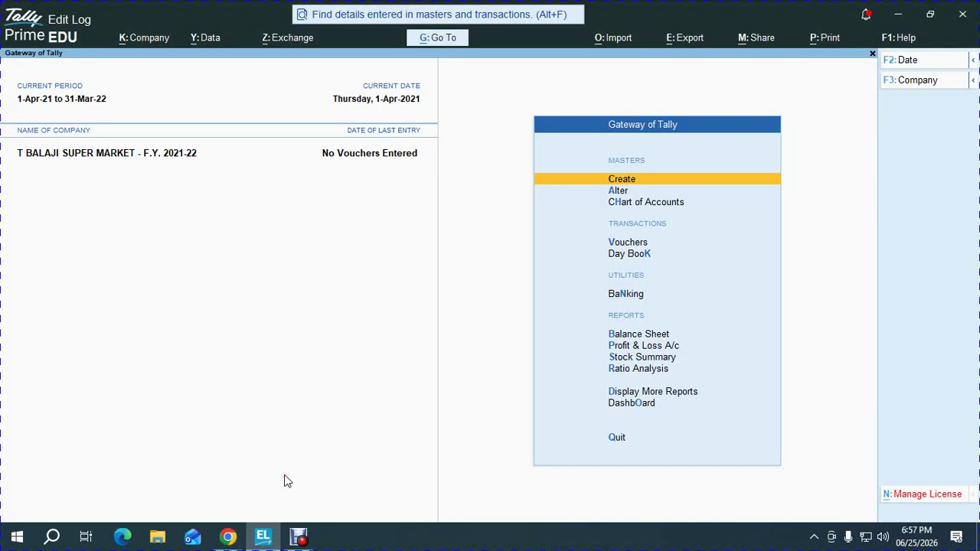
{"action": "key", "text": "Down"}
{"action": "key", "text": "Return"}
{"action": "key", "text": "Down"}
{"action": "key", "text": "Return"}
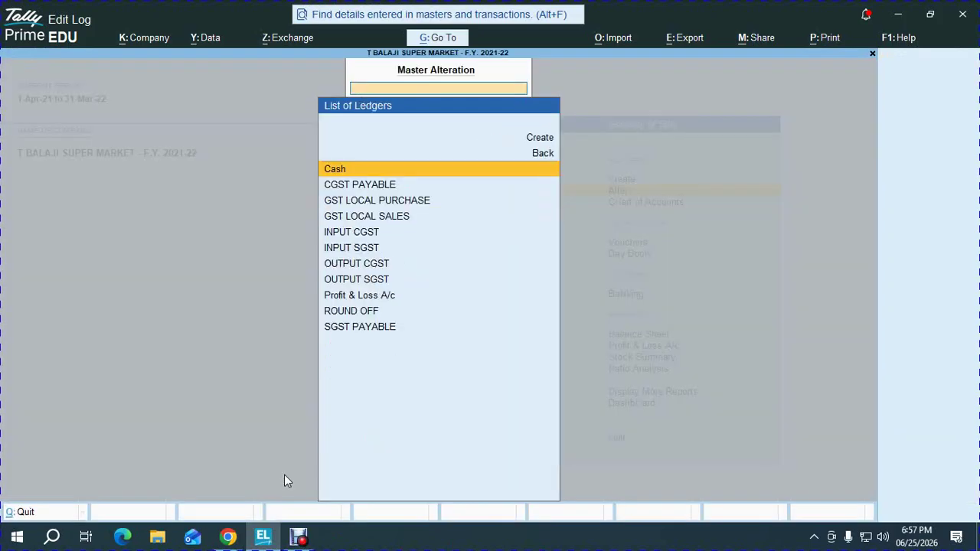
{"action": "key", "text": "Down"}
{"action": "key", "text": "Down"}
{"action": "key", "text": "Down"}
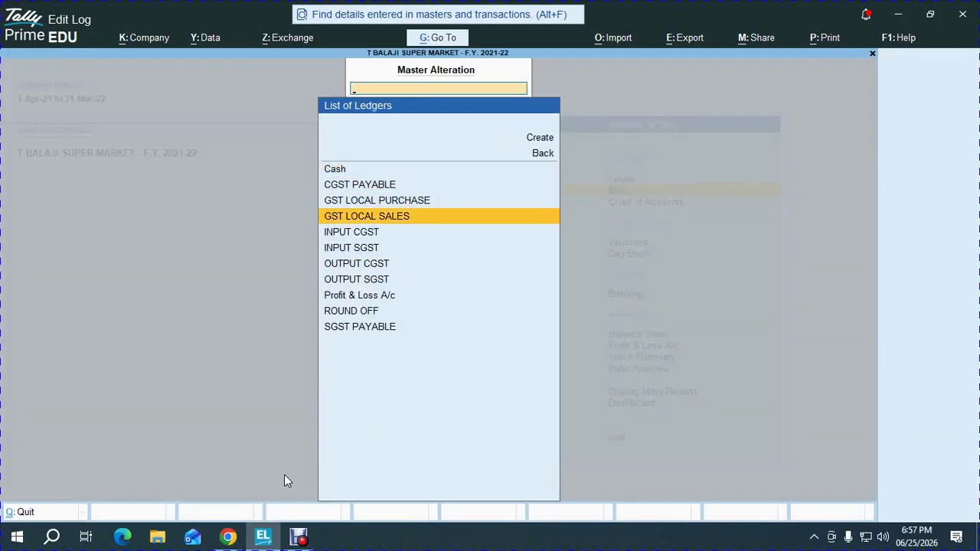
{"action": "key", "text": "Escape"}
{"action": "key", "text": "Escape"}
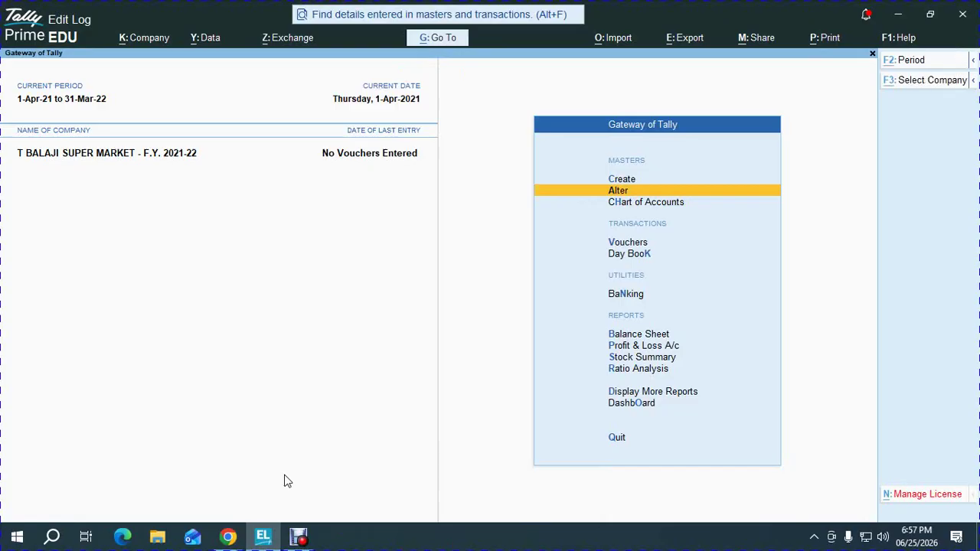
Download CamScanner 06-24-2026 19.07.pdf from the WhatsApp chat and open it in Acrobat
{"action": "key", "text": "alt+Tab"}
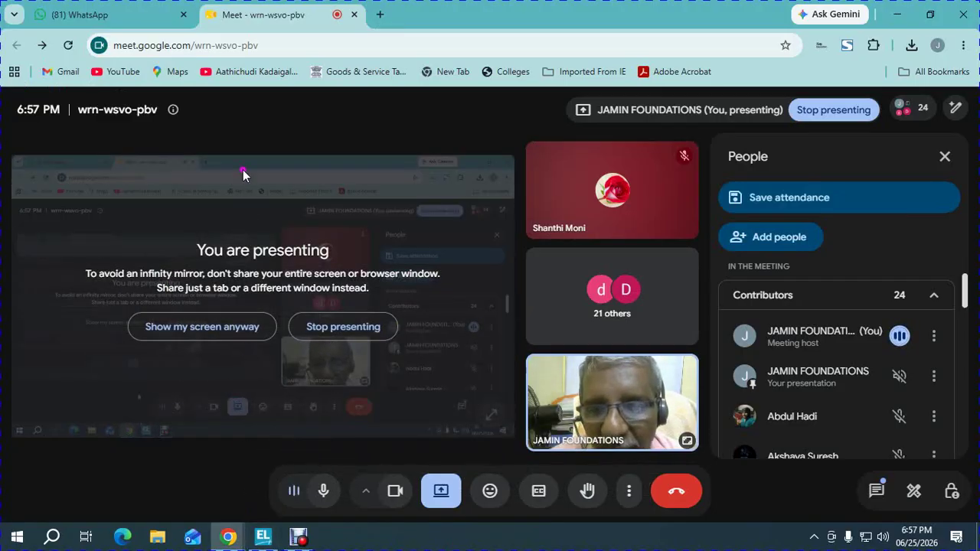
{"action": "left_click", "coordinate": [125, 8]}
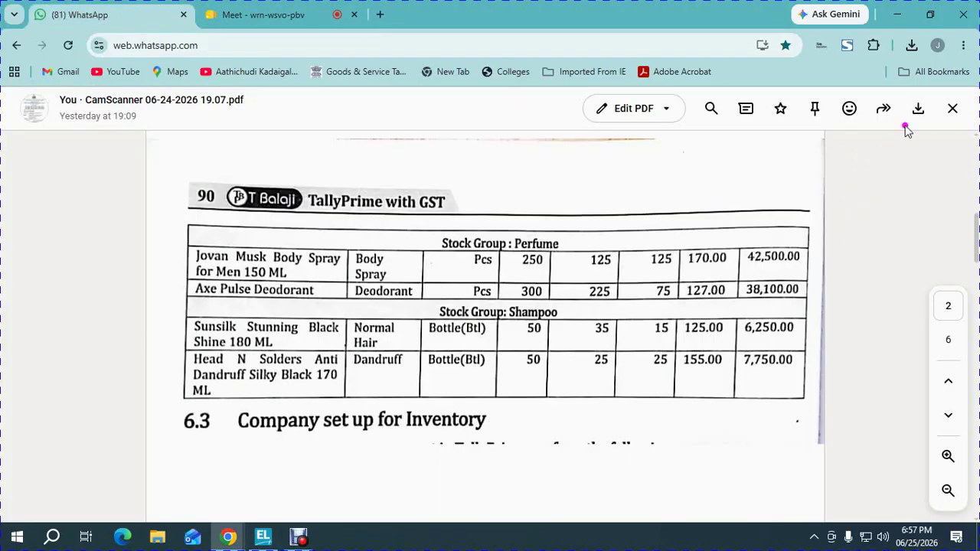
{"action": "left_click", "coordinate": [919, 111]}
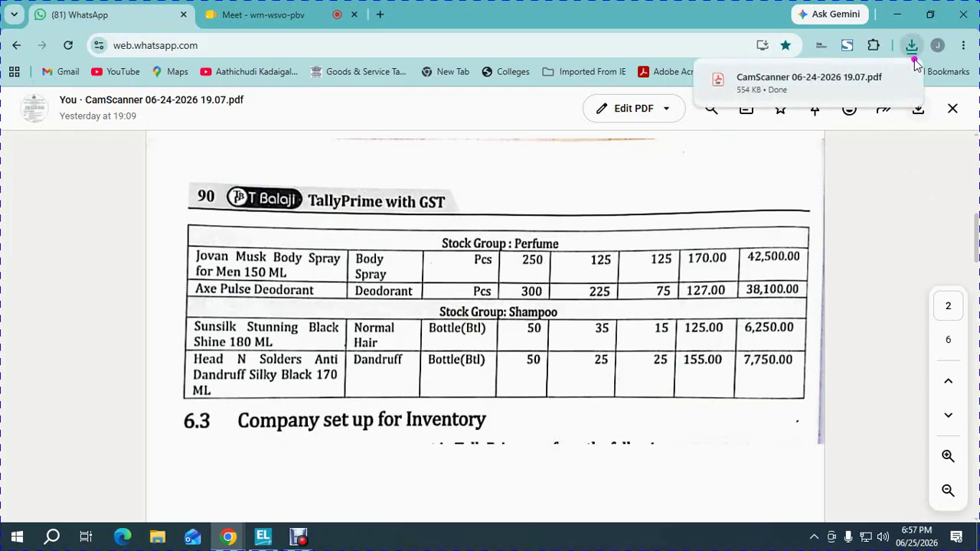
{"action": "left_click", "coordinate": [851, 80]}
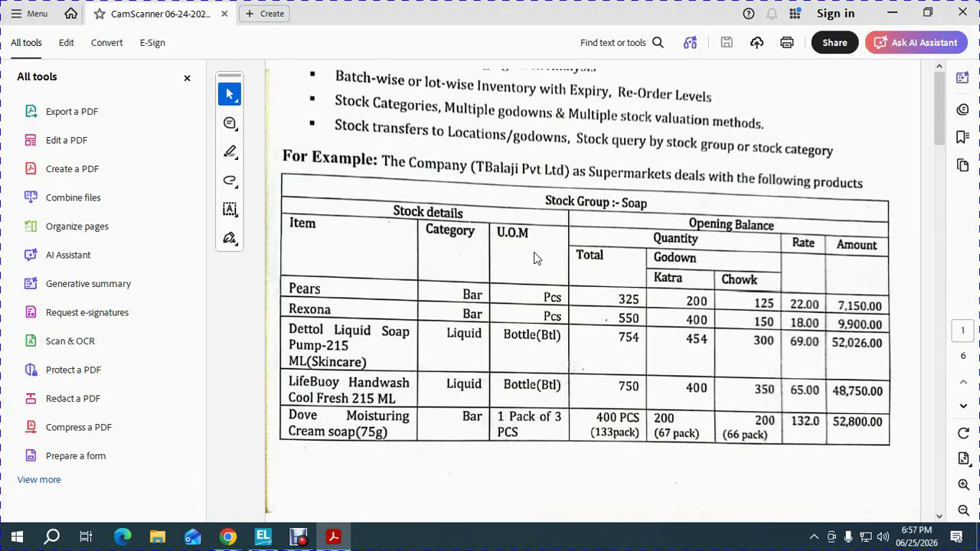
Hide Acrobat's tools panel and scroll down toward page 3's Receipt Note Voucher section
{"action": "left_click", "coordinate": [186, 80]}
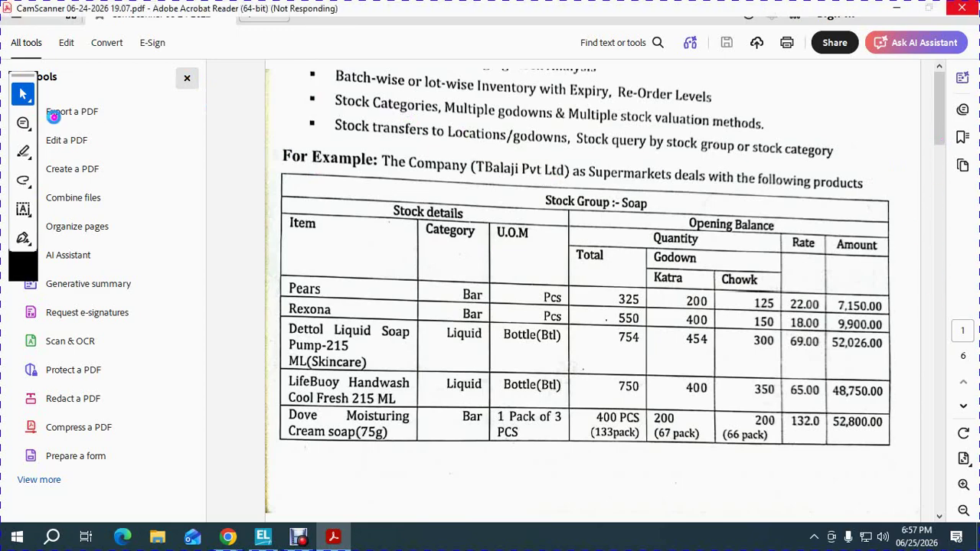
{"action": "scroll", "coordinate": [198, 88], "scroll_direction": "down", "scroll_amount": 15}
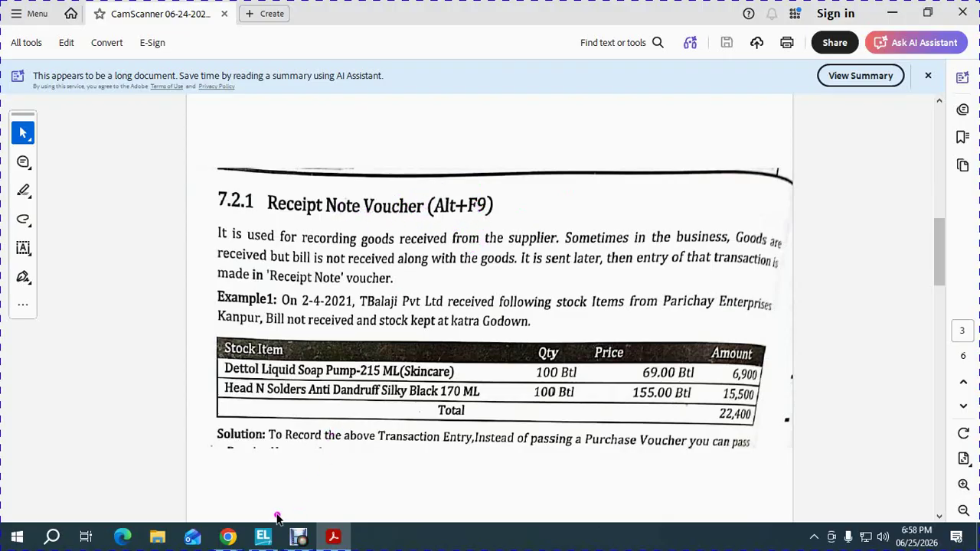
Show inactive types under Other Vouchers, then select and activate Receipt Note
{"action": "mouse_move", "coordinate": [262, 535]}
{"action": "left_click", "coordinate": [269, 482]}
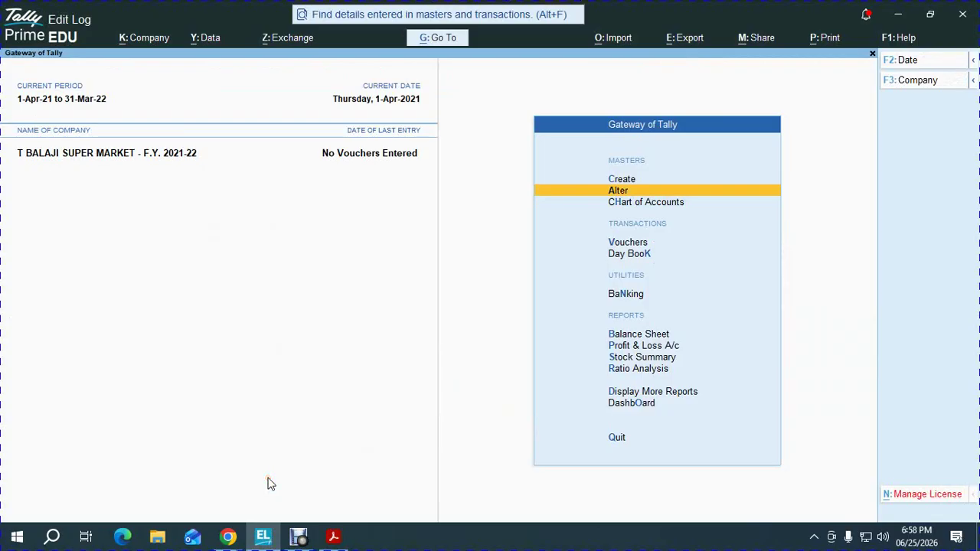
{"action": "key", "text": "v"}
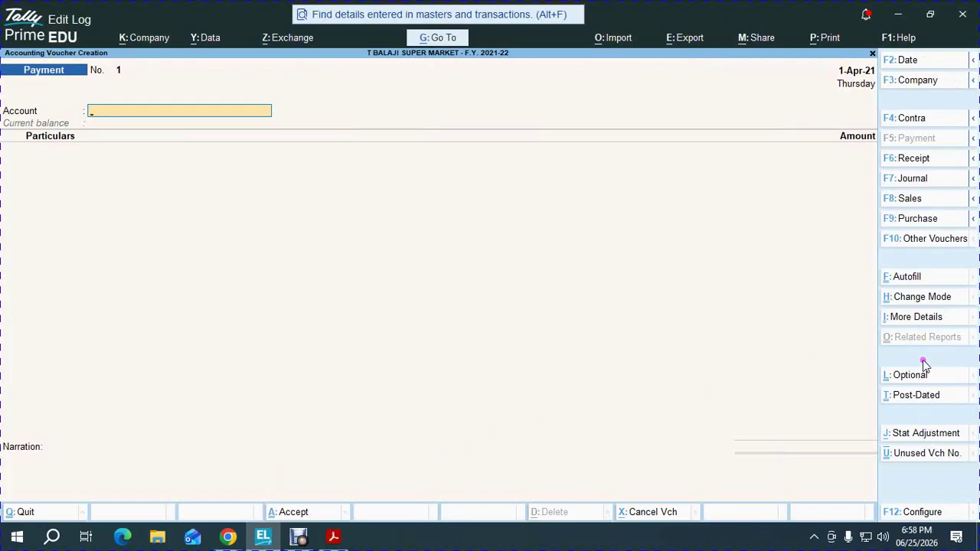
{"action": "left_click", "coordinate": [928, 240]}
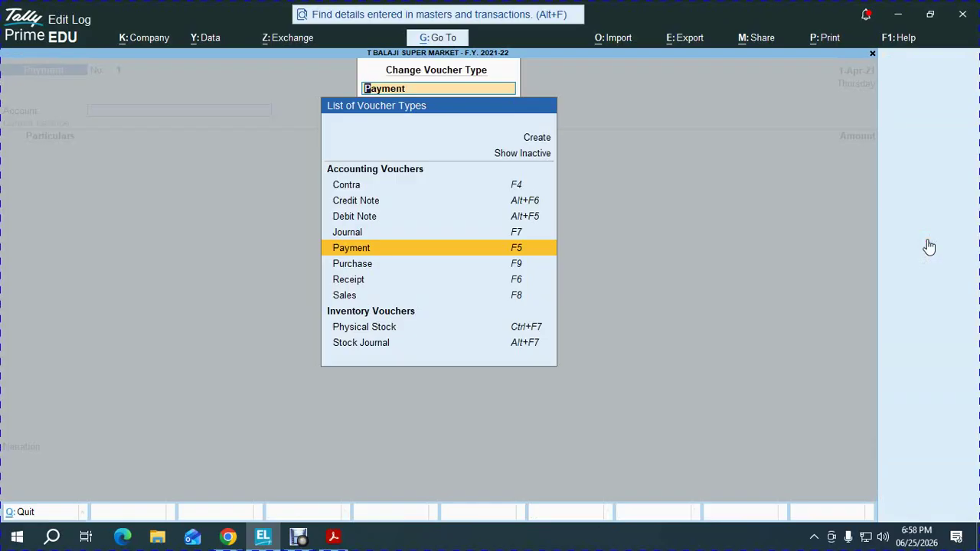
{"action": "key", "text": "Up"}
{"action": "key", "text": "Up"}
{"action": "key", "text": "Up"}
{"action": "key", "text": "Up"}
{"action": "key", "text": "Up"}
{"action": "key", "text": "Return"}
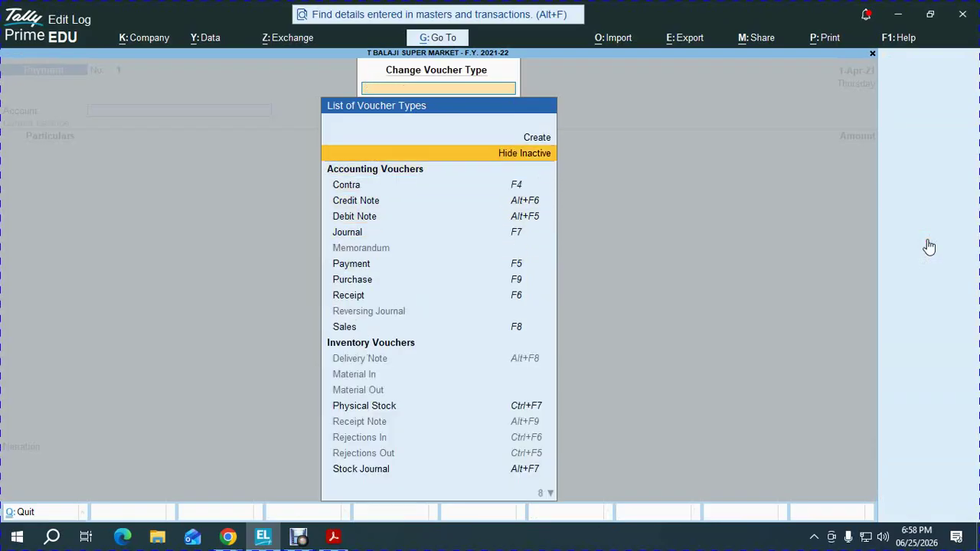
{"action": "key", "text": "Down"}
{"action": "key", "text": "Down"}
{"action": "key", "text": "Down"}
{"action": "key", "text": "Down"}
{"action": "key", "text": "Down"}
{"action": "key", "text": "Down"}
{"action": "key", "text": "Down"}
{"action": "key", "text": "Down"}
{"action": "key", "text": "Down"}
{"action": "key", "text": "Down"}
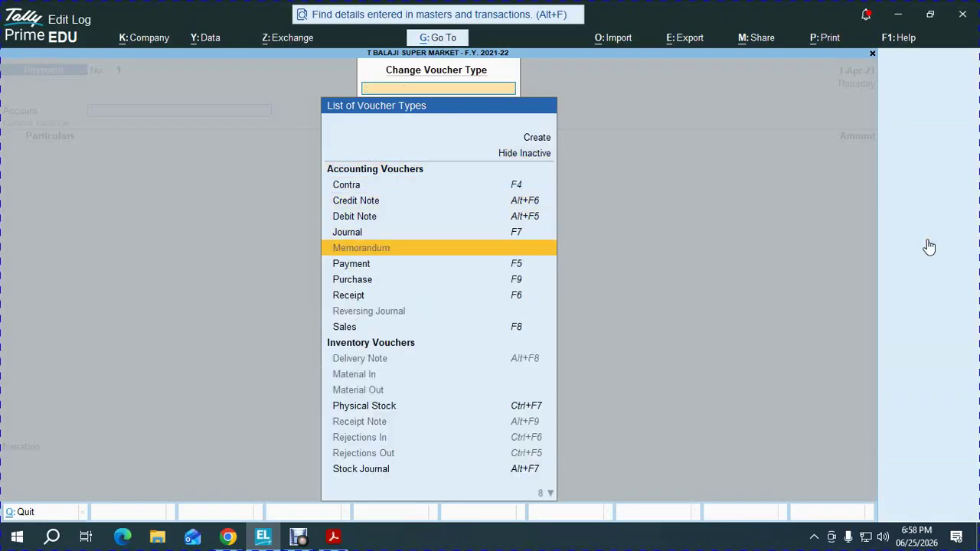
{"action": "key", "text": "Down"}
{"action": "key", "text": "Down"}
{"action": "key", "text": "Down"}
{"action": "key", "text": "Down"}
{"action": "key", "text": "Down"}
{"action": "key", "text": "Down"}
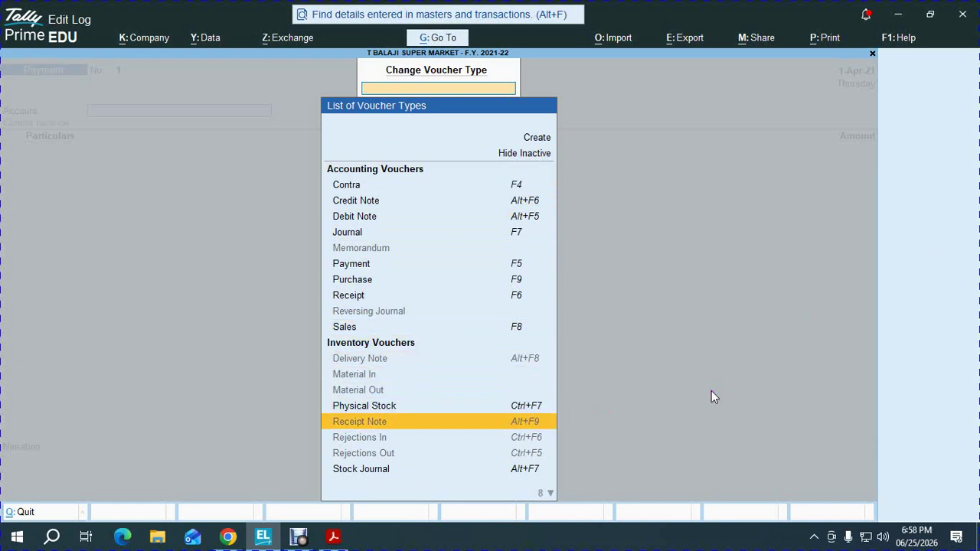
{"action": "key", "text": "Return"}
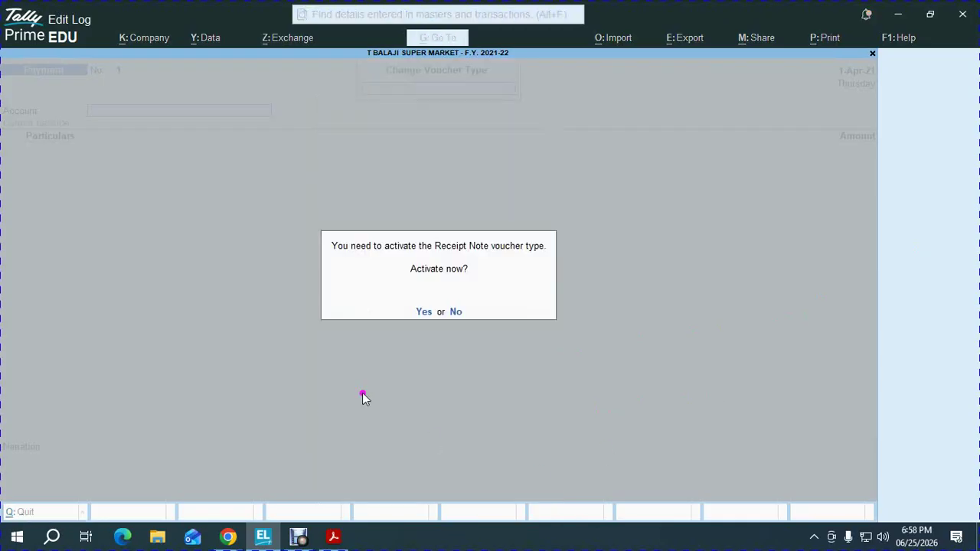
{"action": "key", "text": "y"}
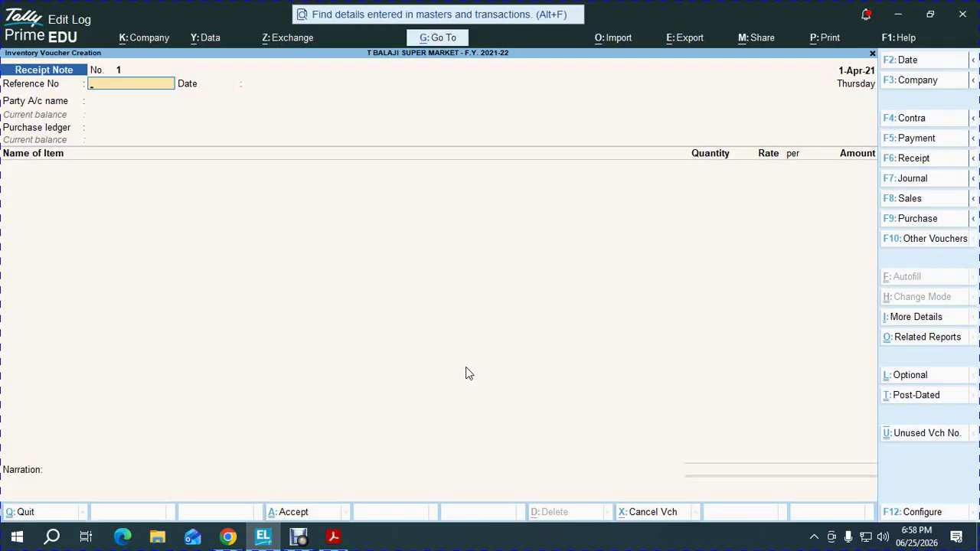
Glance at the PDF example, then pause and resume the screen recording
{"action": "key", "text": "alt+Tab"}
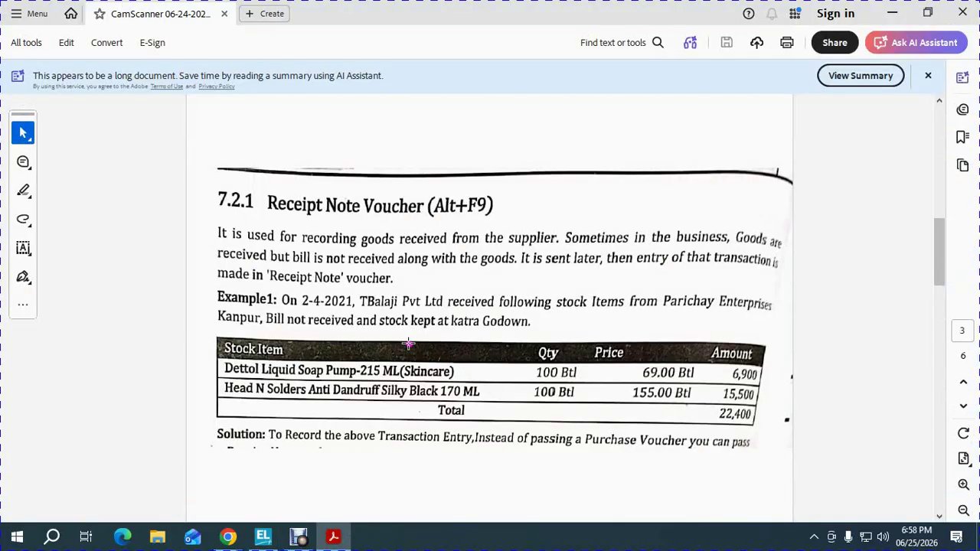
{"action": "key", "text": "alt+Tab"}
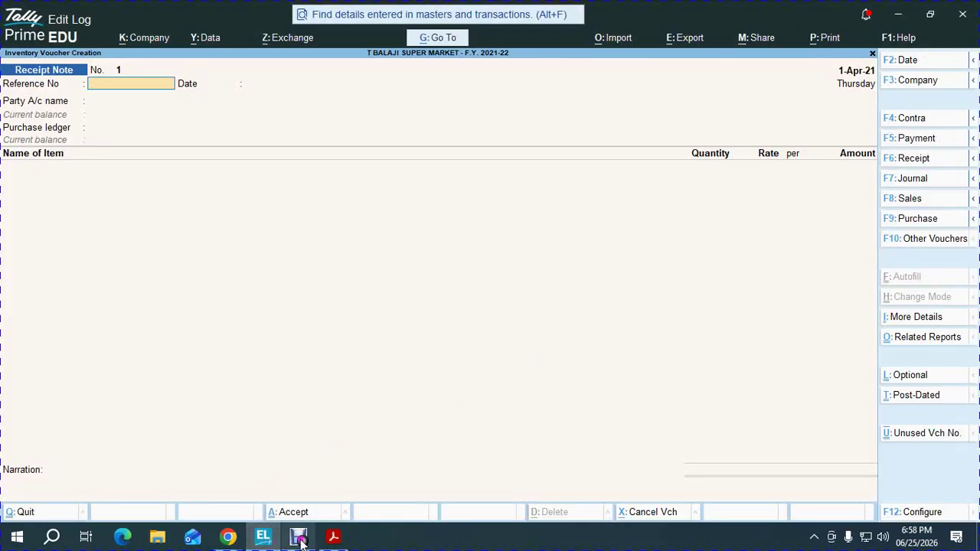
{"action": "mouse_move", "coordinate": [299, 536]}
{"action": "left_click", "coordinate": [300, 491]}
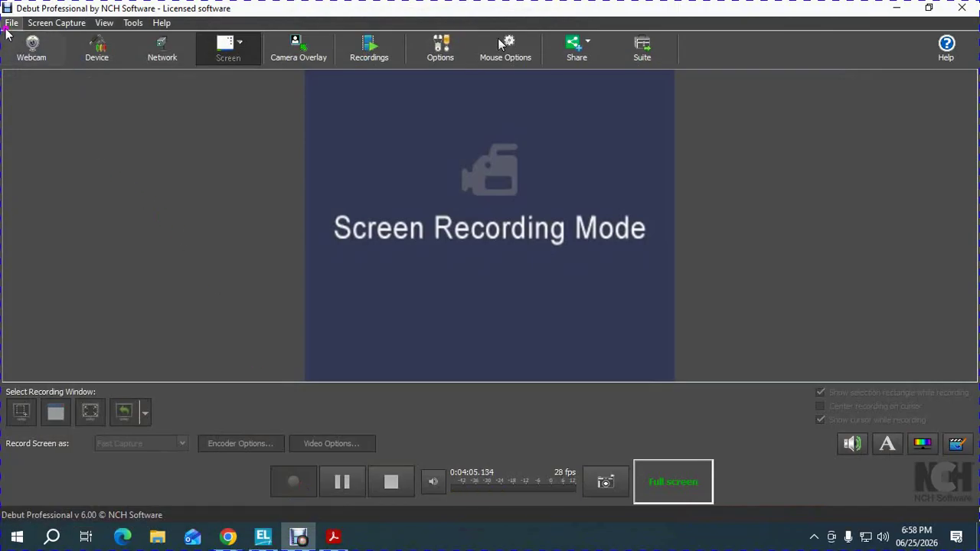
{"action": "left_click", "coordinate": [12, 23]}
{"action": "left_click", "coordinate": [23, 60]}
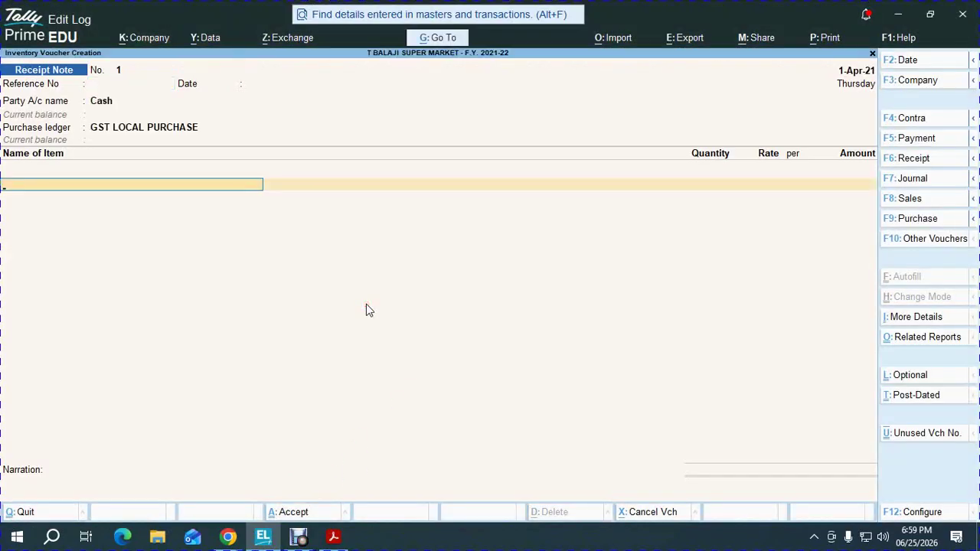
Enter 1-4 as the Receipt Note date and check the Acrobat PDF
{"action": "key", "text": "F2"}
{"action": "type", "text": "1-4"}
{"action": "key", "text": "Return"}
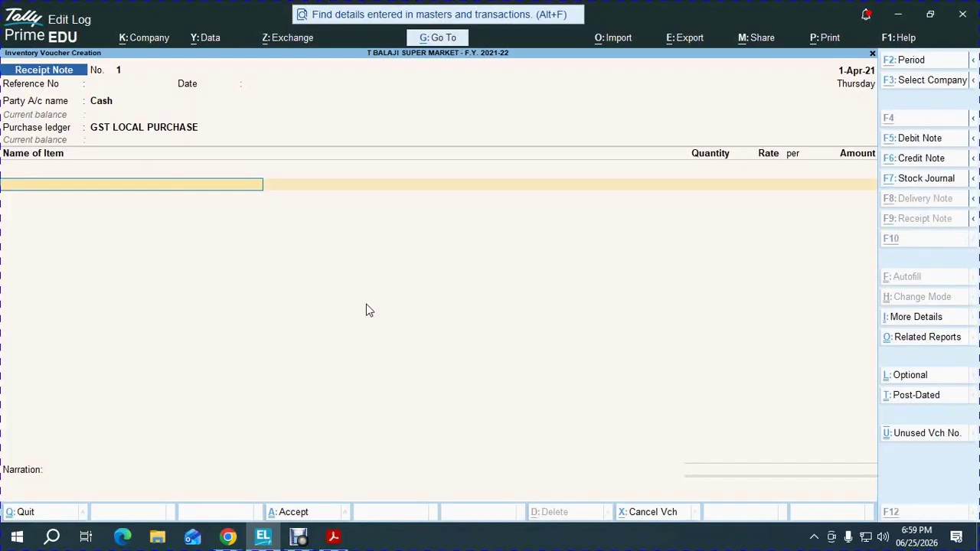
{"action": "key", "text": "BackSpace"}
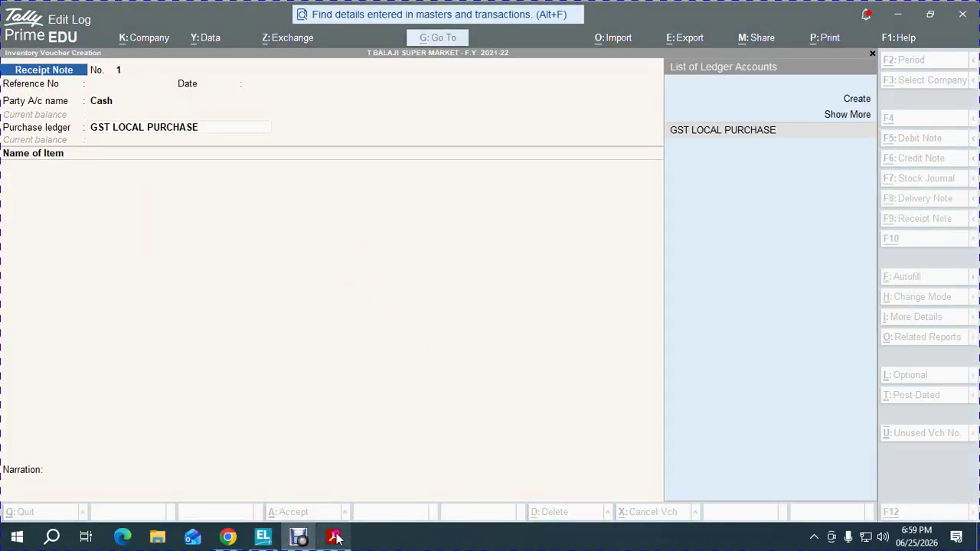
{"action": "mouse_move", "coordinate": [333, 536]}
{"action": "left_click", "coordinate": [348, 486]}
{"action": "key", "text": "alt+Tab"}
{"action": "key", "text": "alt+Tab"}
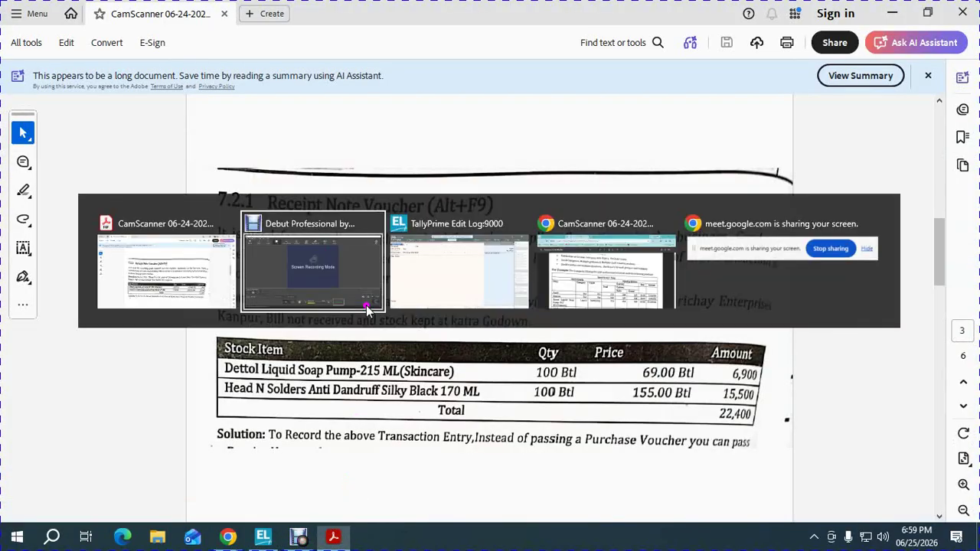
Keep the 2-Apr-21 voucher date and GST LOCAL PURCHASE as the purchase ledger
{"action": "key", "text": "F2"}
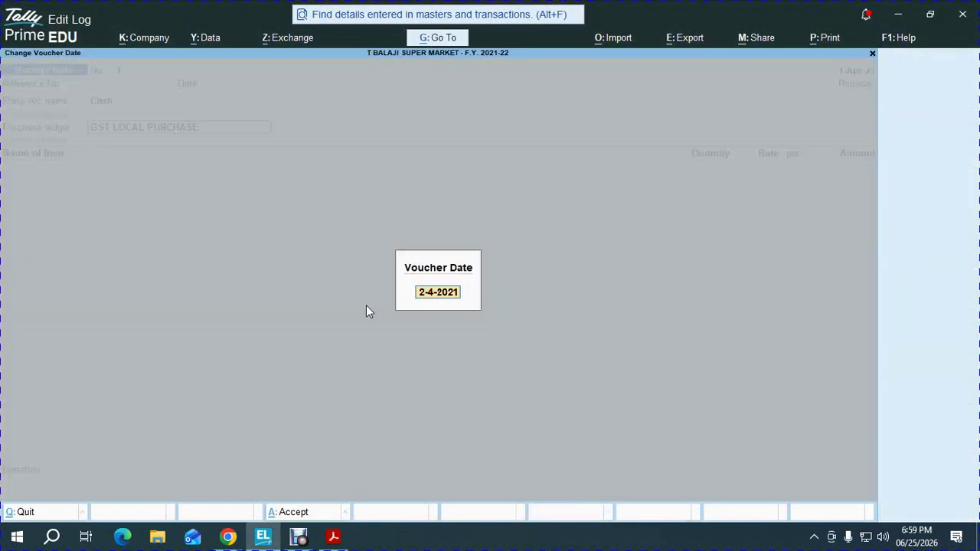
{"action": "key", "text": "Escape"}
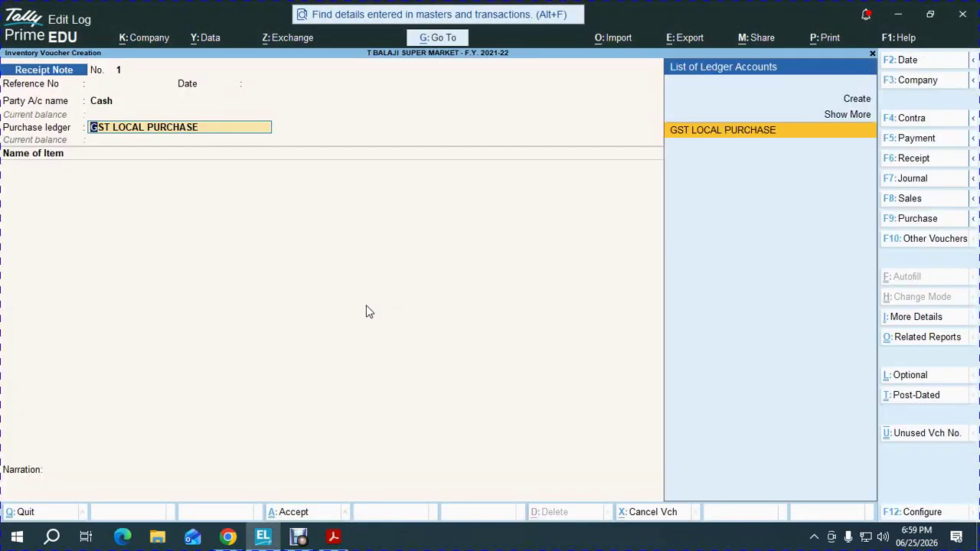
{"action": "key", "text": "Return"}
{"action": "key", "text": "BackSpace"}
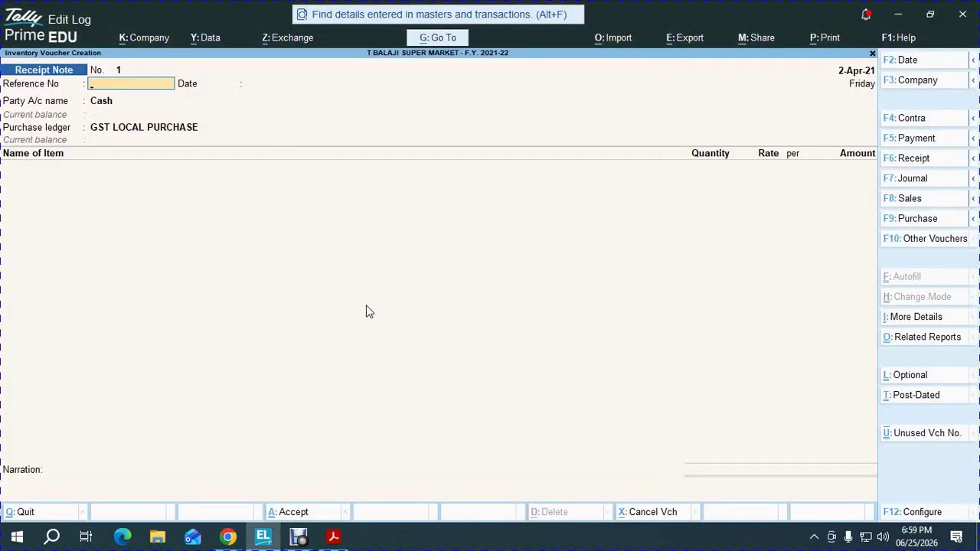
{"action": "key", "text": "F2"}
{"action": "key", "text": "BackSpace"}
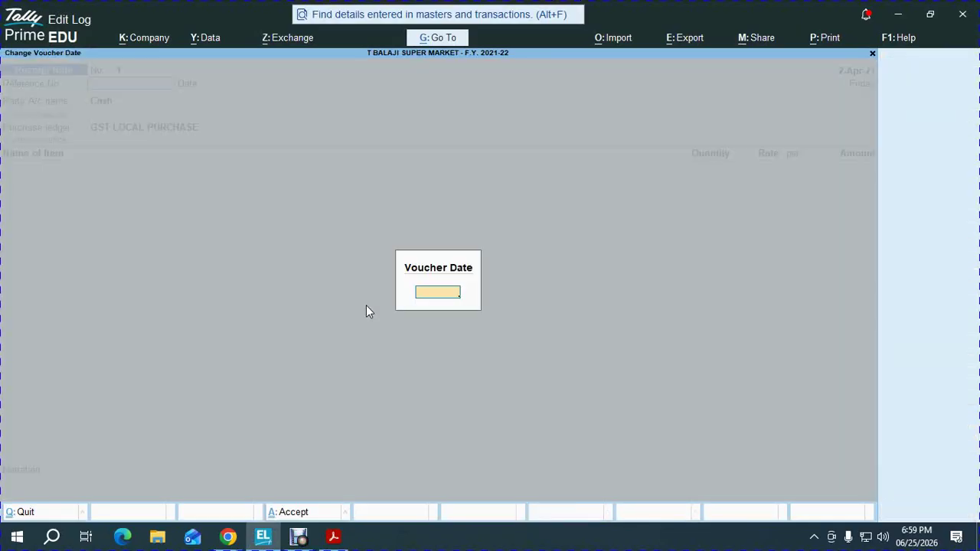
{"action": "key", "text": "Escape"}
Keep the 1-4-2021 to 31-3-2022 period and quit the unfinished Receipt Note
{"action": "key", "text": "alt+F2"}
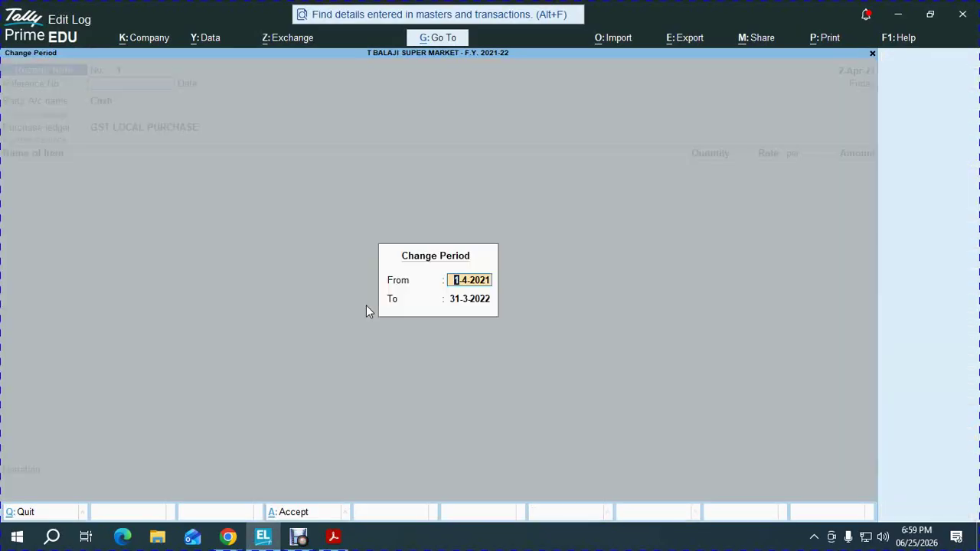
{"action": "key", "text": "Return"}
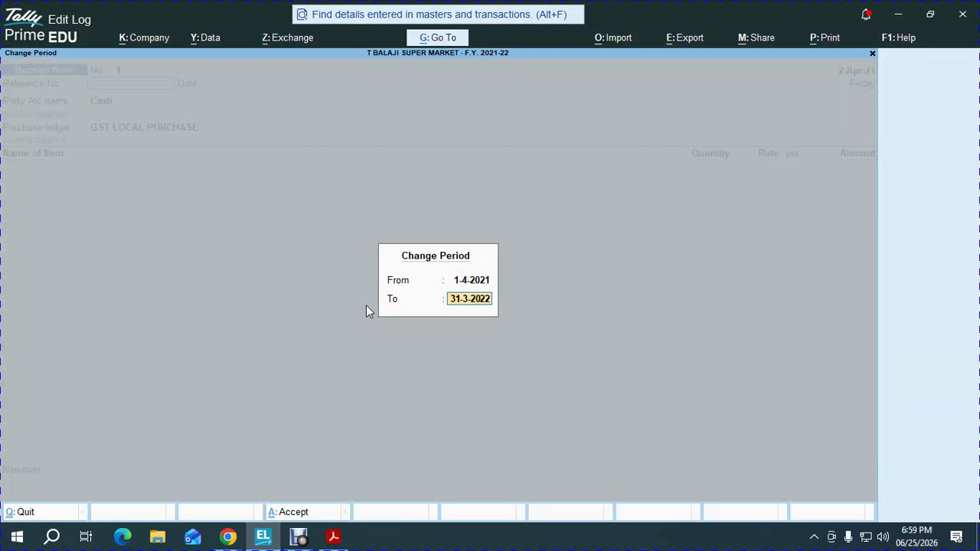
{"action": "key", "text": "Return"}
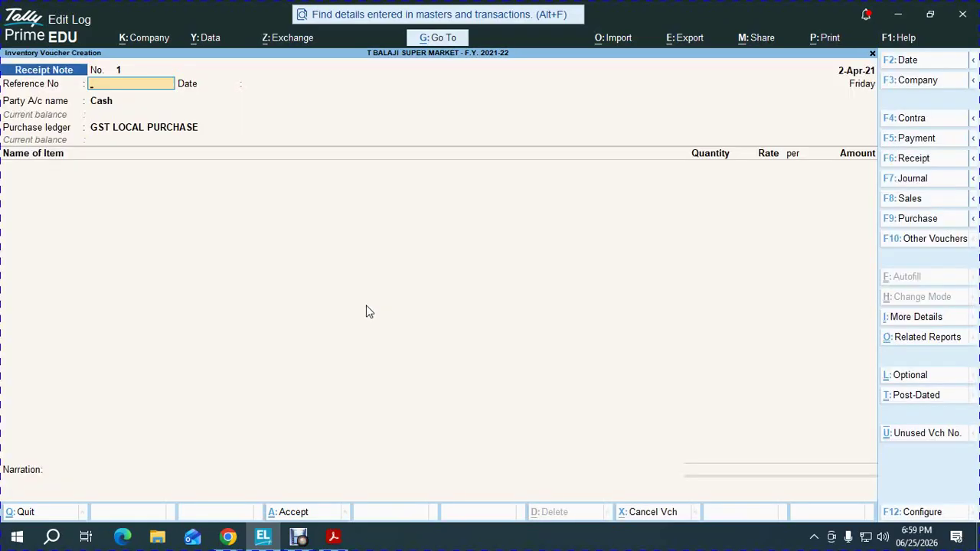
{"action": "key", "text": "Escape"}
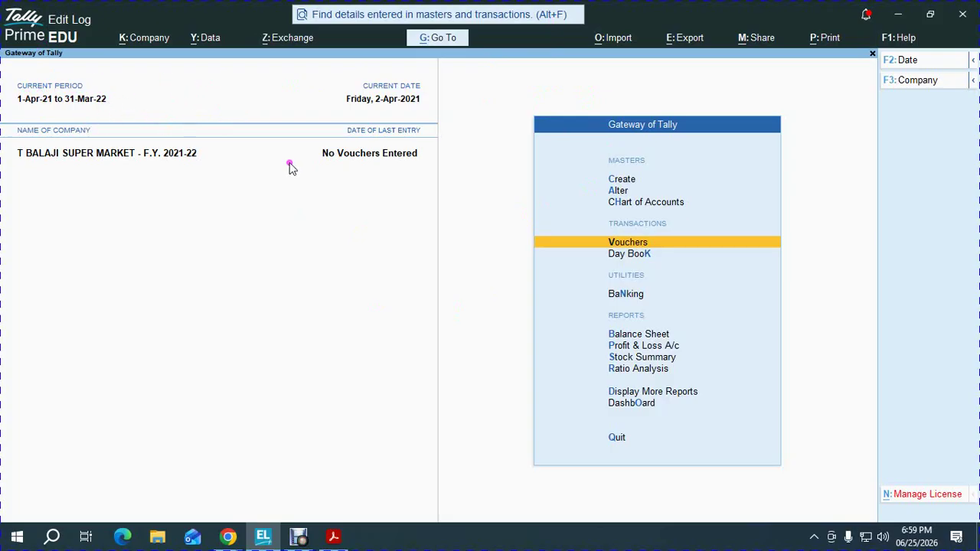
Start a Receipt Note dated 2-4 with reference MRN -01 and choose to create a new party
{"action": "key", "text": "Return"}
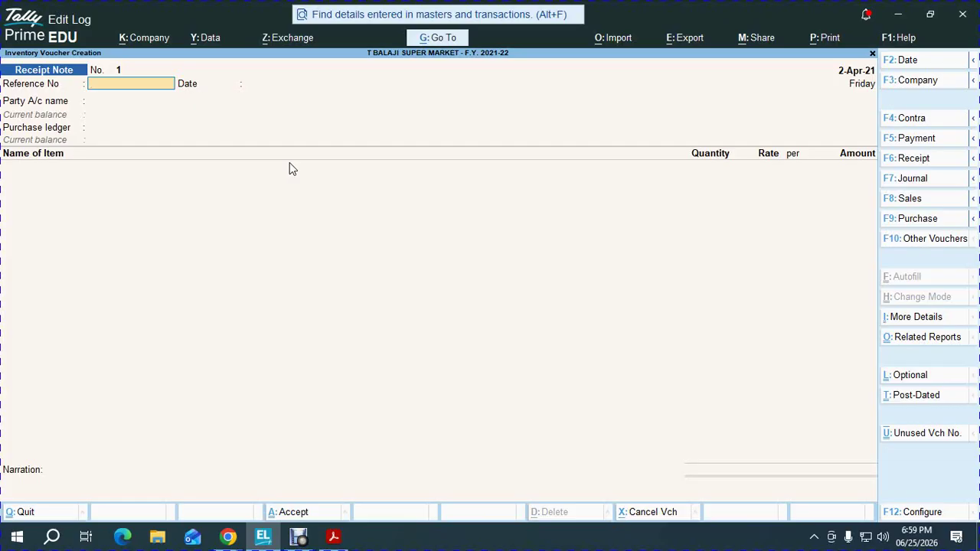
{"action": "key", "text": "F2"}
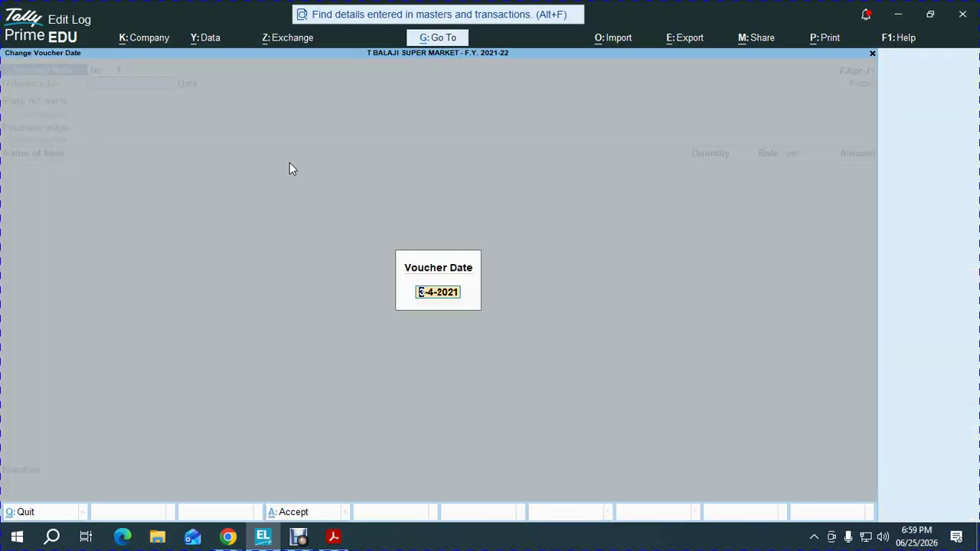
{"action": "type", "text": "2-4"}
{"action": "key", "text": "Return"}
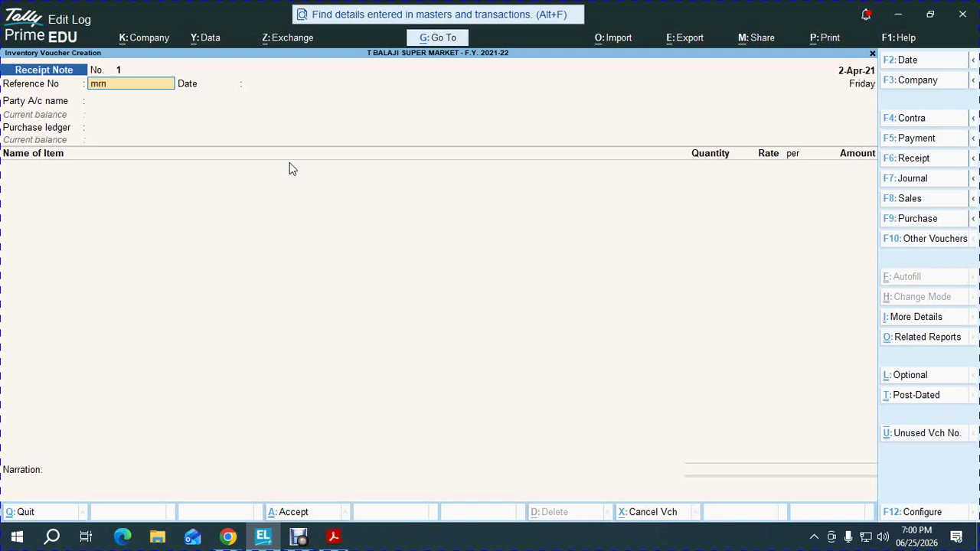
{"action": "key", "text": "BackSpace"}
{"action": "key", "text": "BackSpace"}
{"action": "type", "text": "MRN -01"}
{"action": "key", "text": "Return"}
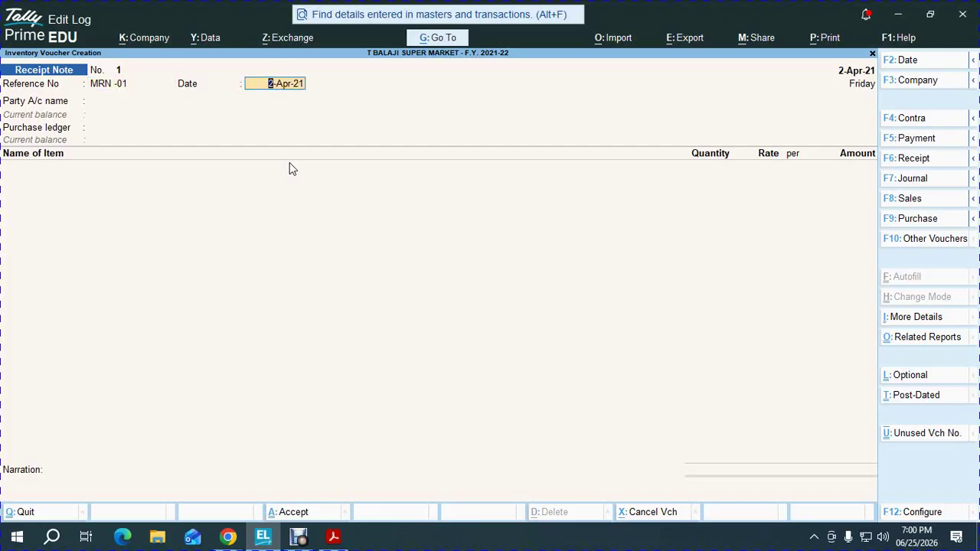
{"action": "key", "text": "Return"}
{"action": "key", "text": "Up"}
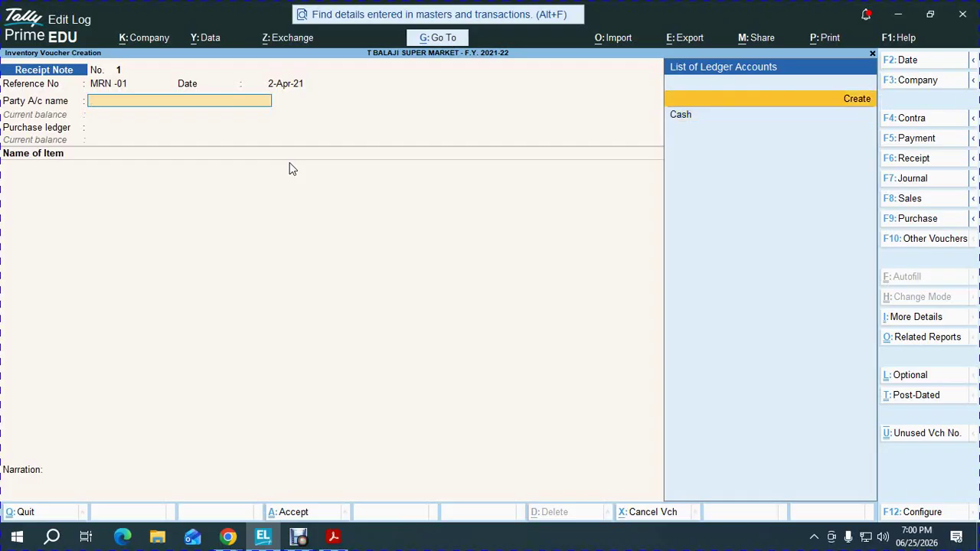
Create ledger PARICHAI ENTDERPRISES under Sundry Creditors, bill-by-bill on, 30-day credit period
{"action": "key", "text": "alt+Tab"}
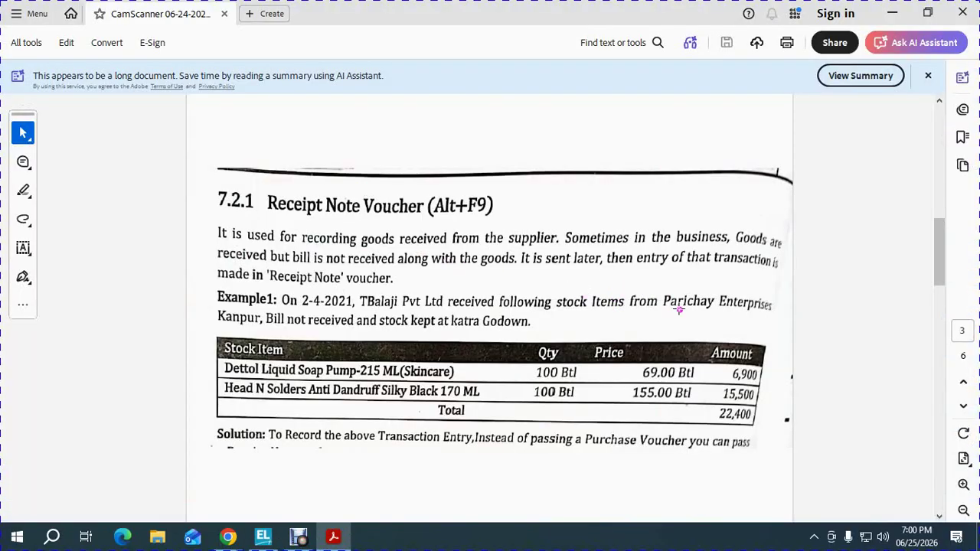
{"action": "key", "text": "alt+Tab"}
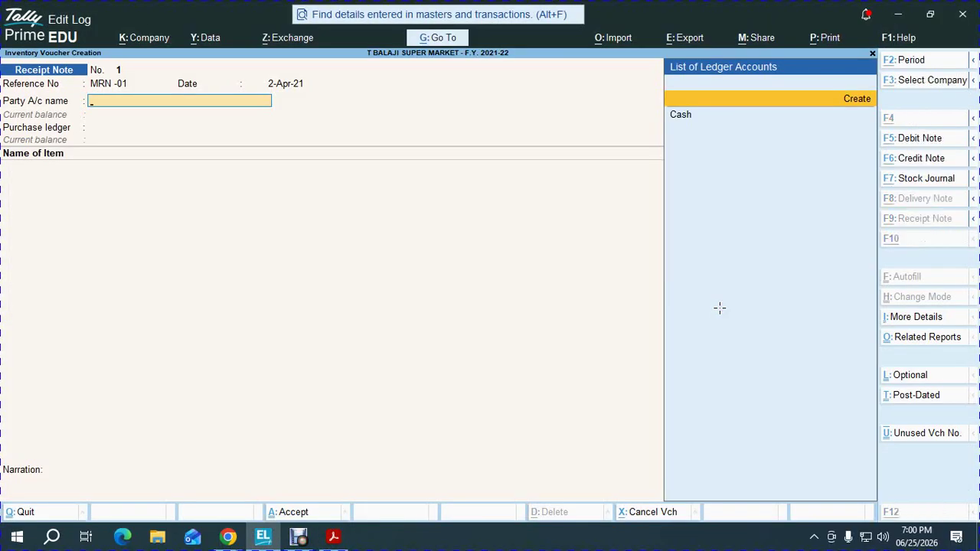
{"action": "key", "text": "Return"}
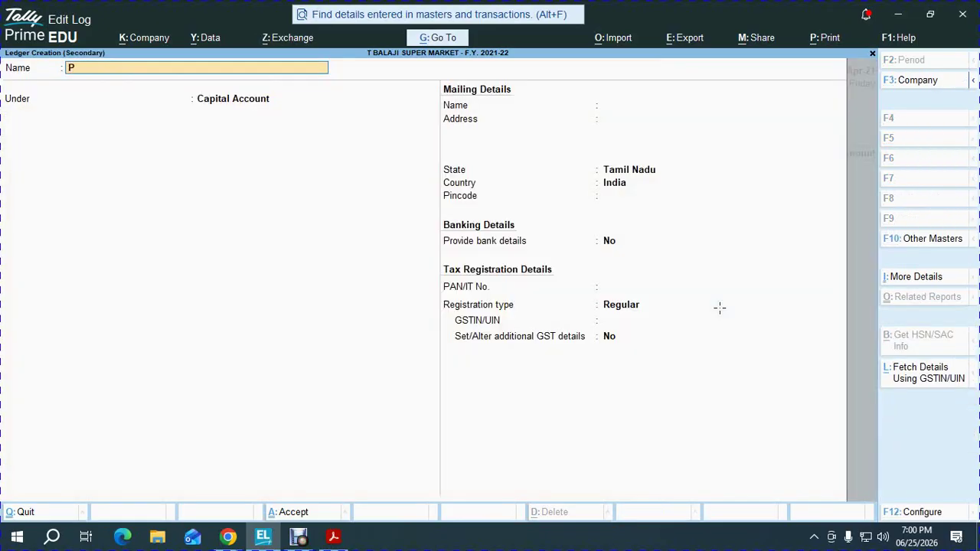
{"action": "type", "text": "PARICHAI ENTDERPRISES"}
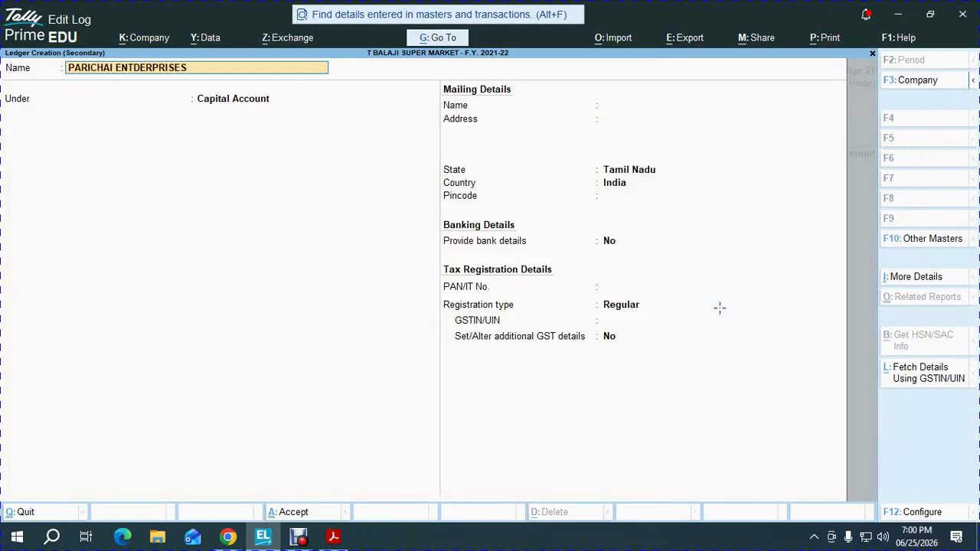
{"action": "key", "text": "Return"}
{"action": "type", "text": "SUND"}
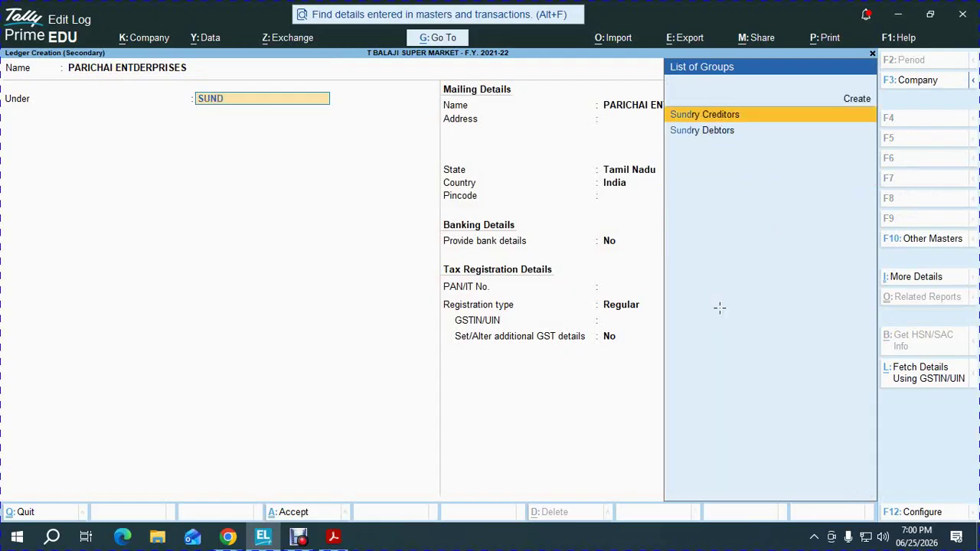
{"action": "key", "text": "Return"}
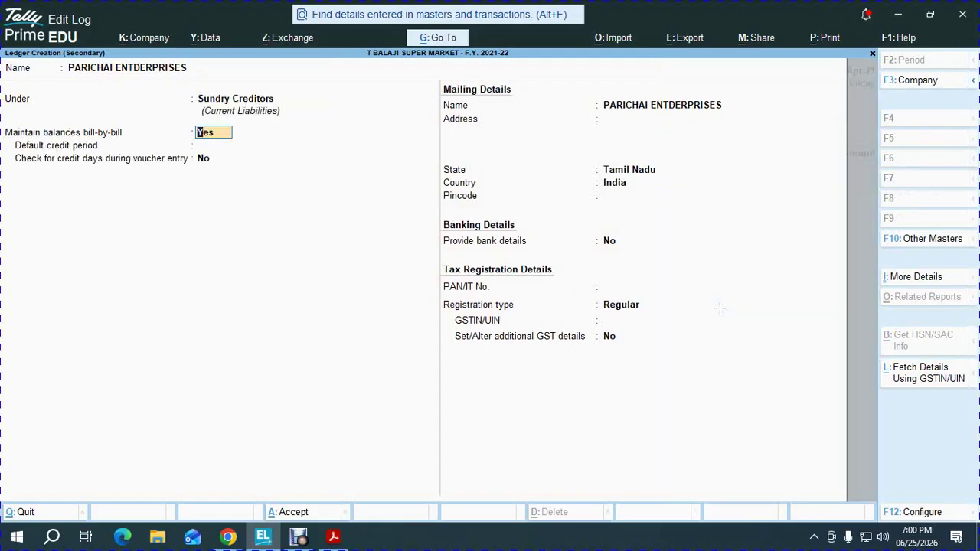
{"action": "key", "text": "Return"}
{"action": "type", "text": "30"}
{"action": "key", "text": "Return"}
Save the new PARICHAI ENTDERPRISES ledger as the Receipt Note party
{"action": "key", "text": "ctrl+a"}
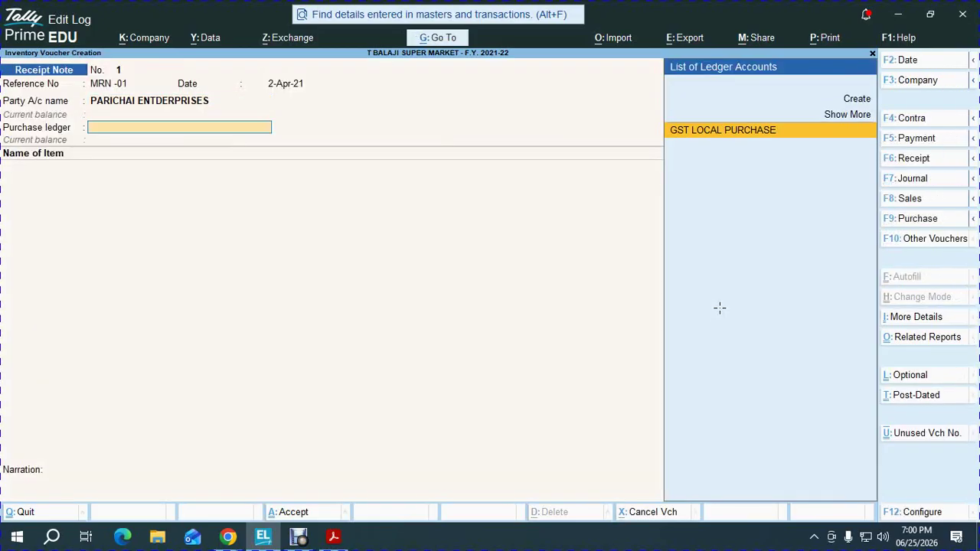
{"action": "key", "text": "alt+Tab"}
{"action": "key", "text": "Tab"}
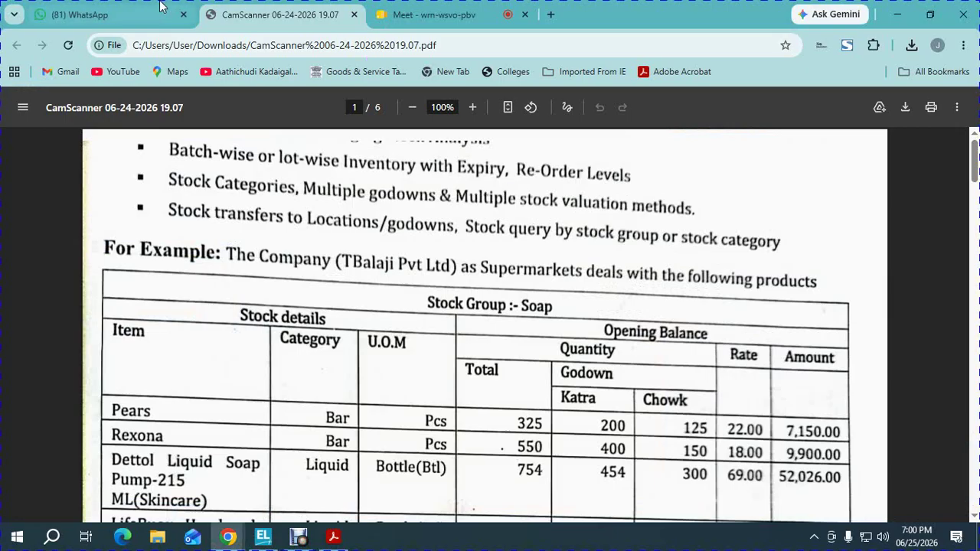
Admit the waiting guest into the Google Meet call
{"action": "left_click", "coordinate": [432, 14]}
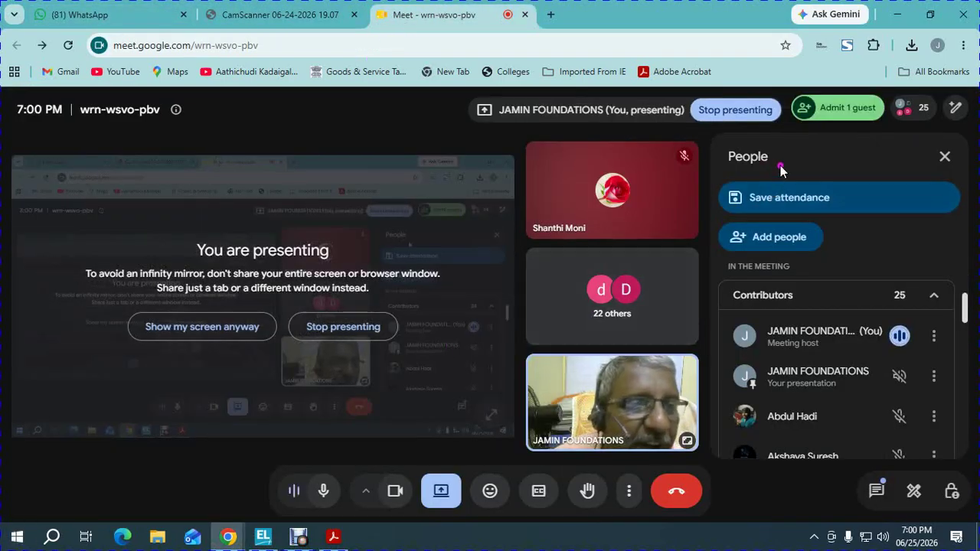
{"action": "left_click", "coordinate": [826, 112]}
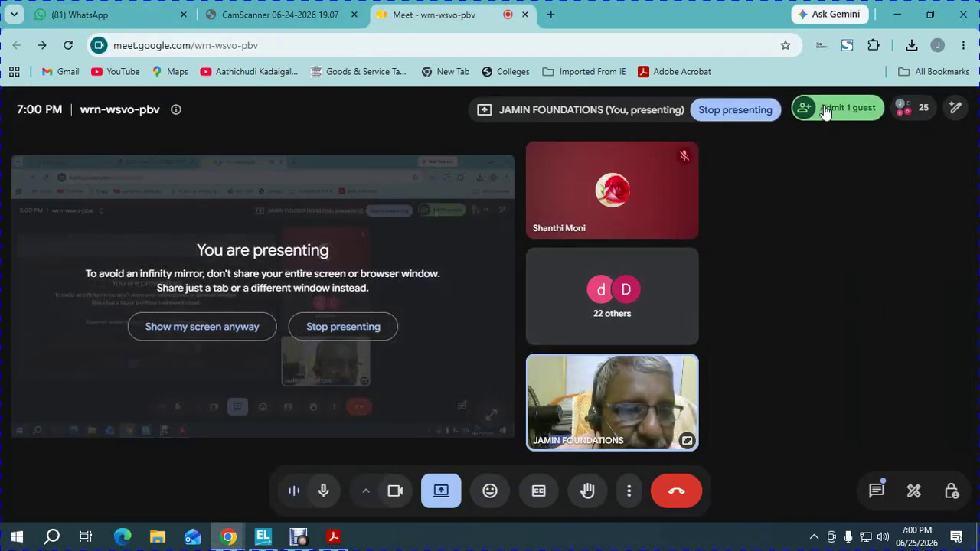
{"action": "left_click", "coordinate": [860, 110]}
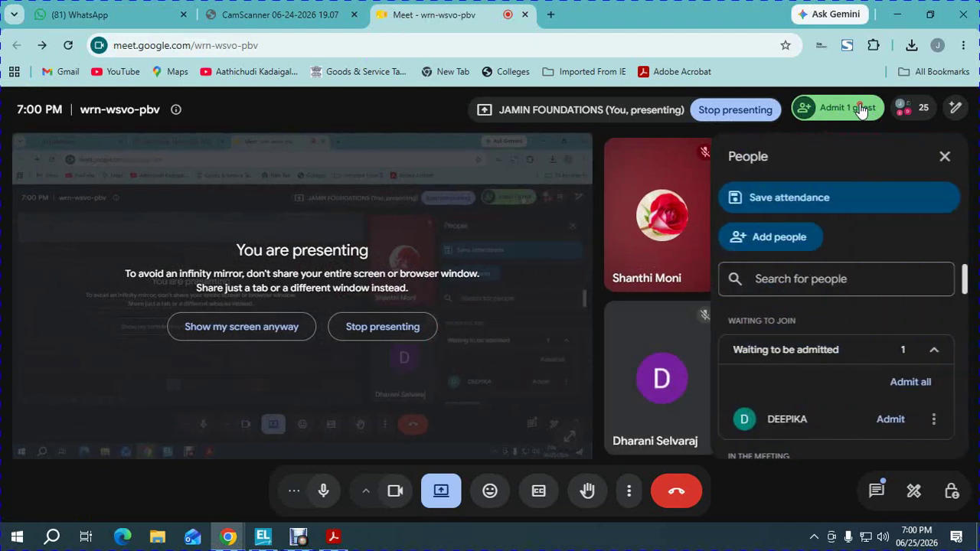
{"action": "left_click", "coordinate": [860, 109]}
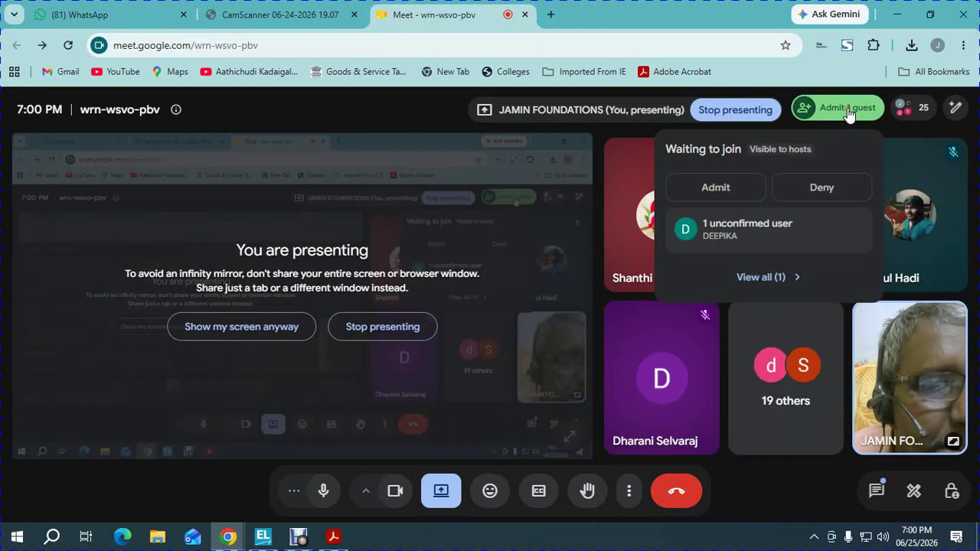
{"action": "left_click", "coordinate": [848, 111]}
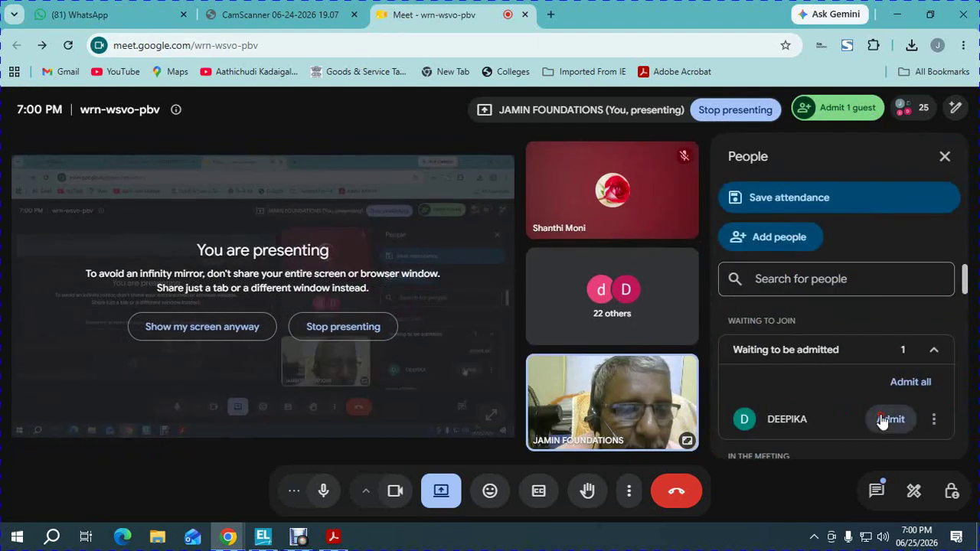
{"action": "left_click", "coordinate": [881, 419]}
Scroll the PDF notes to the 7.2.1 Receipt Note Voucher example on page 3
{"action": "left_click", "coordinate": [321, 14]}
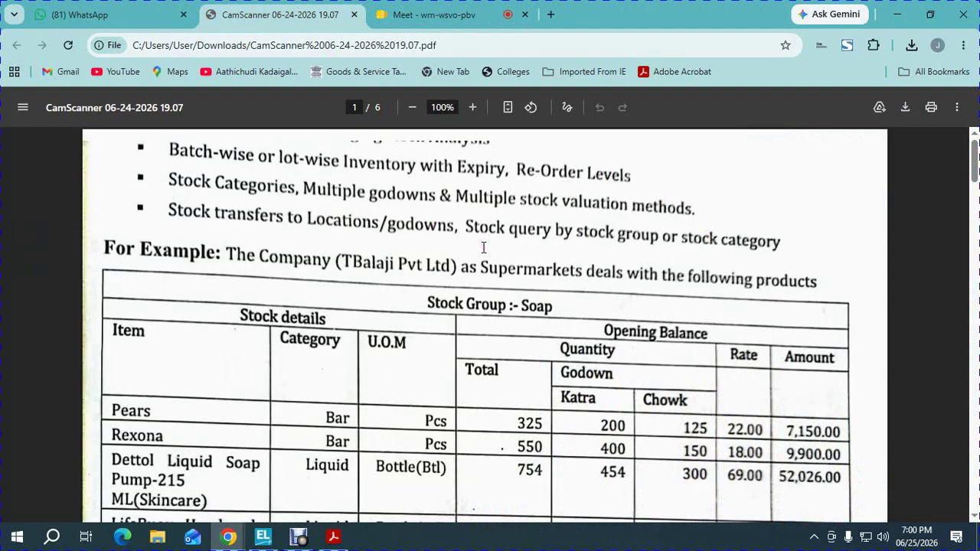
{"action": "scroll", "coordinate": [506, 345], "scroll_direction": "down", "scroll_amount": 1}
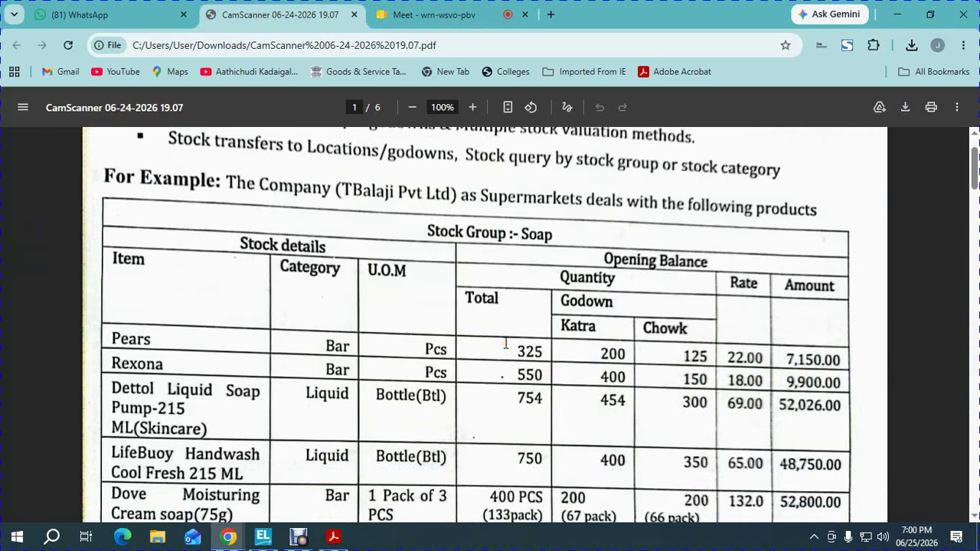
{"action": "scroll", "coordinate": [505, 345], "scroll_direction": "down", "scroll_amount": 9}
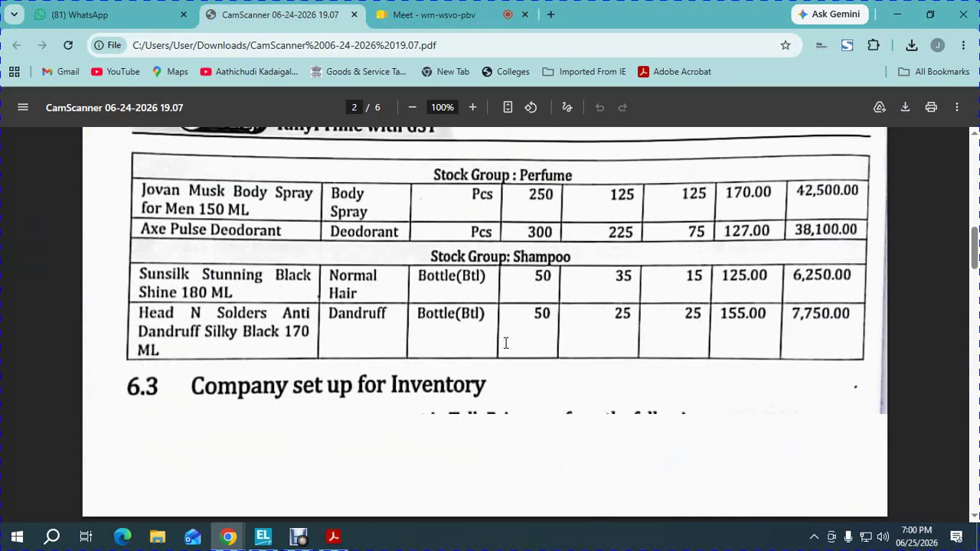
{"action": "scroll", "coordinate": [505, 343], "scroll_direction": "down", "scroll_amount": 6}
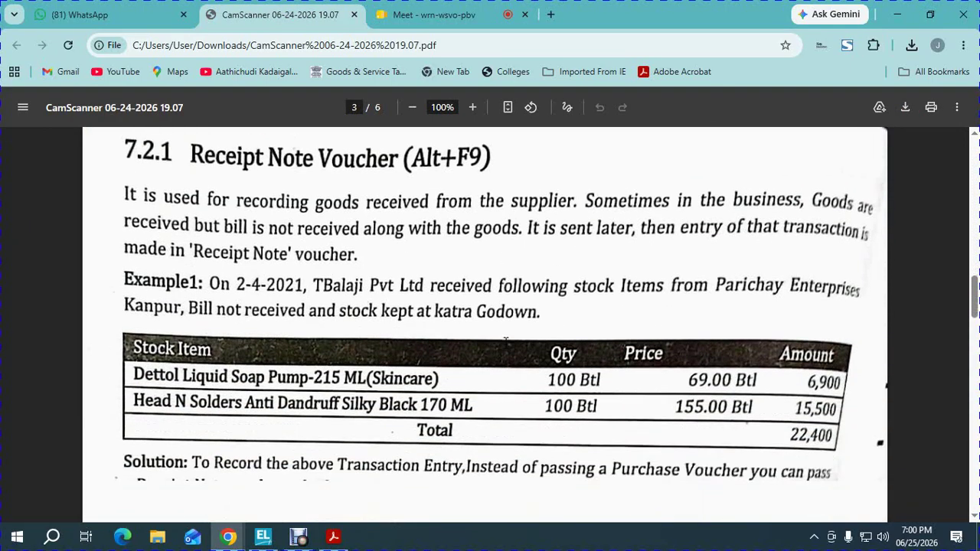
{"action": "key", "text": "alt+Tab"}
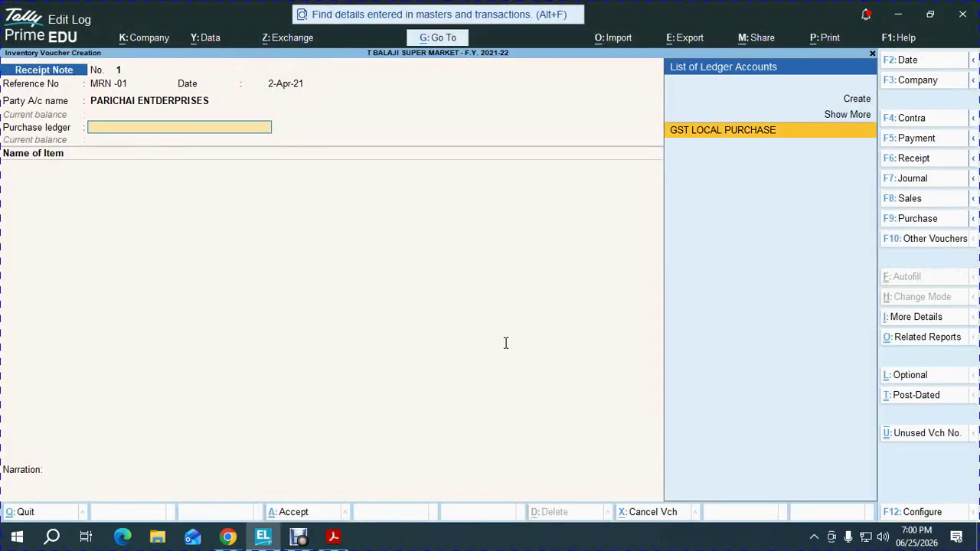
Confirm GST LOCAL PURCHASE as purchase ledger and pick DETTOL LIQID SOPA PUMP 215 ML as the first item
{"action": "key", "text": "Return"}
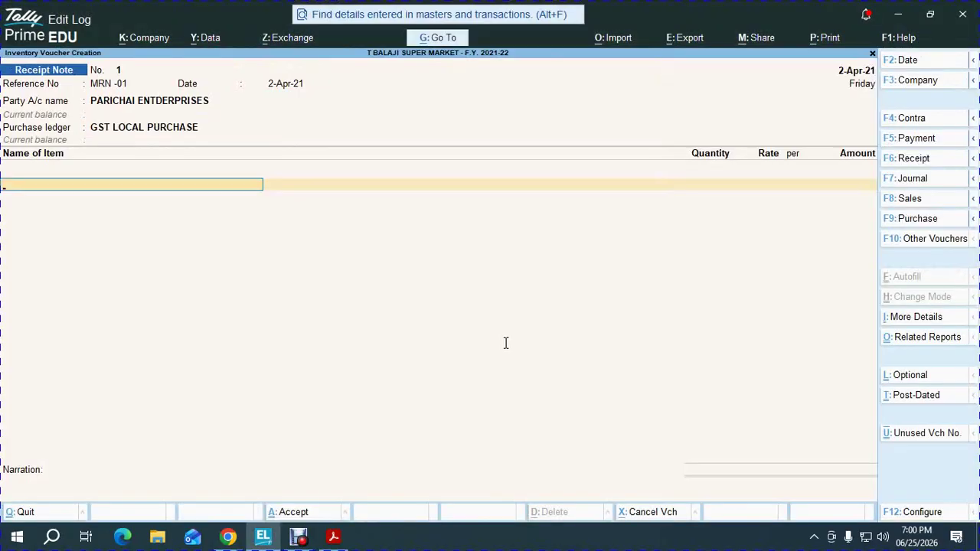
{"action": "key", "text": "alt+Tab"}
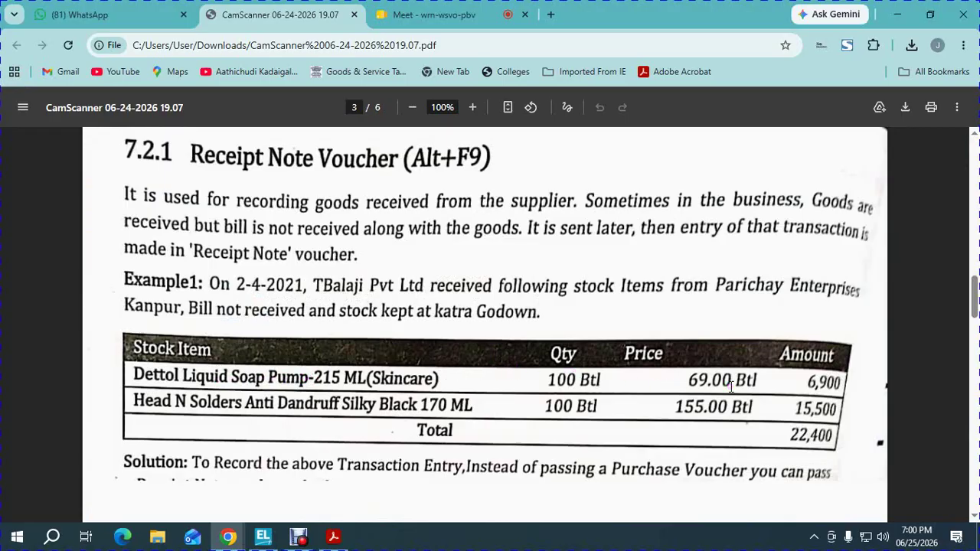
{"action": "key", "text": "alt+Tab"}
{"action": "type", "text": "DE"}
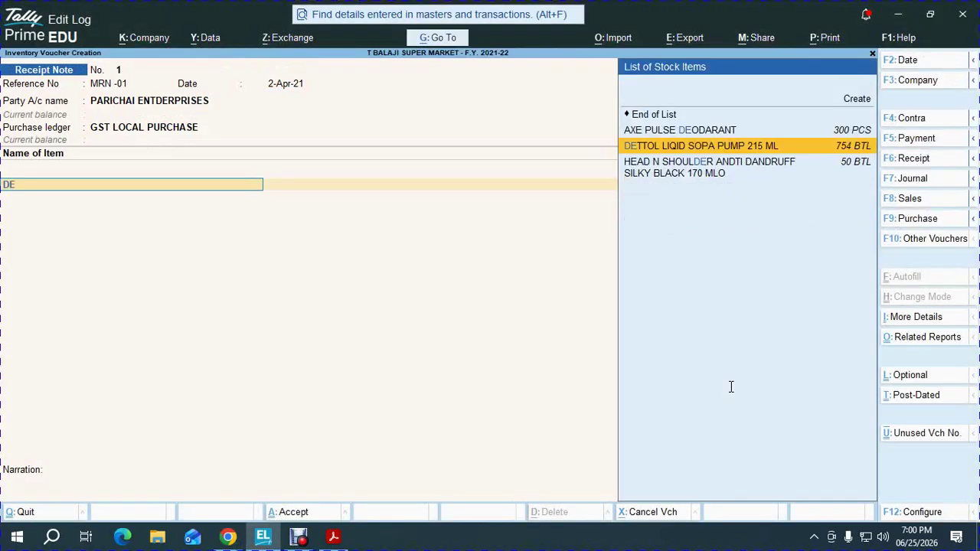
{"action": "key", "text": "Return"}
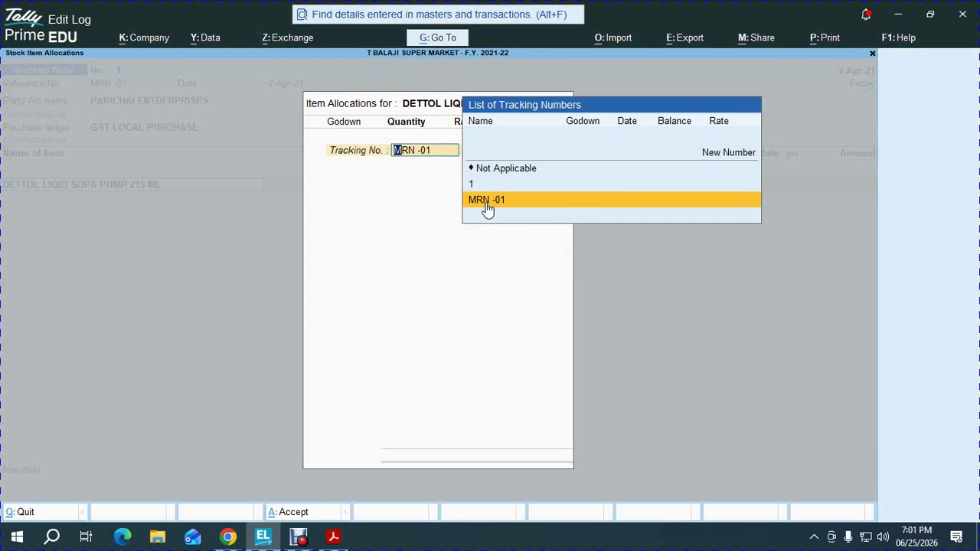
Allocate the Dettol item: MRN -01, KATHRA godown, 100 BTL at 69.00 for 6,900.00
{"action": "left_click", "coordinate": [486, 205]}
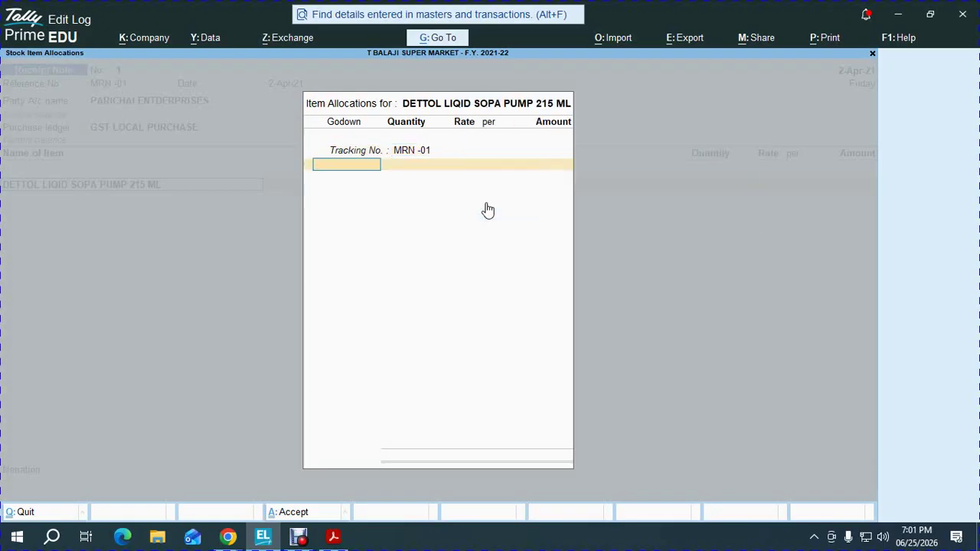
{"action": "key", "text": "alt+Tab"}
{"action": "key", "text": "alt+Tab"}
{"action": "type", "text": "k"}
{"action": "key", "text": "Return"}
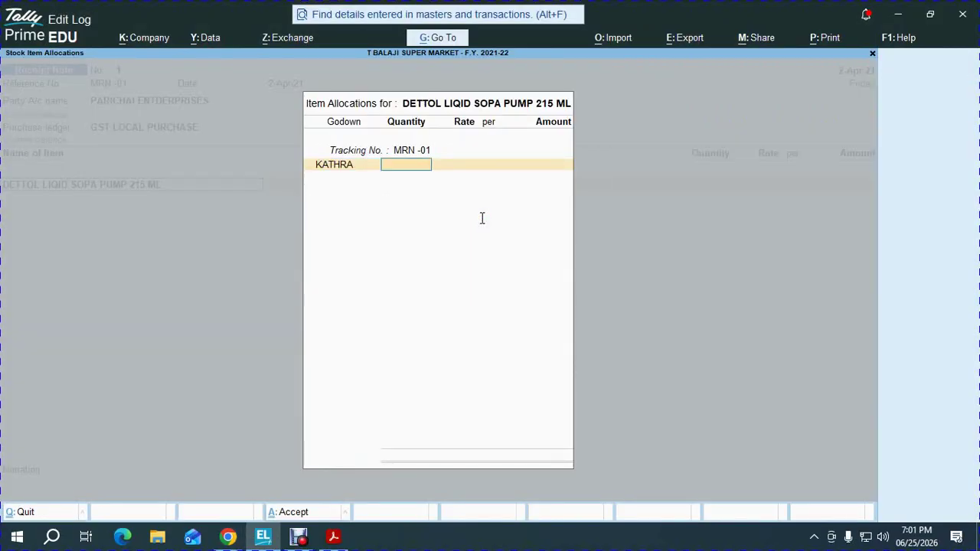
{"action": "key", "text": "alt+Tab"}
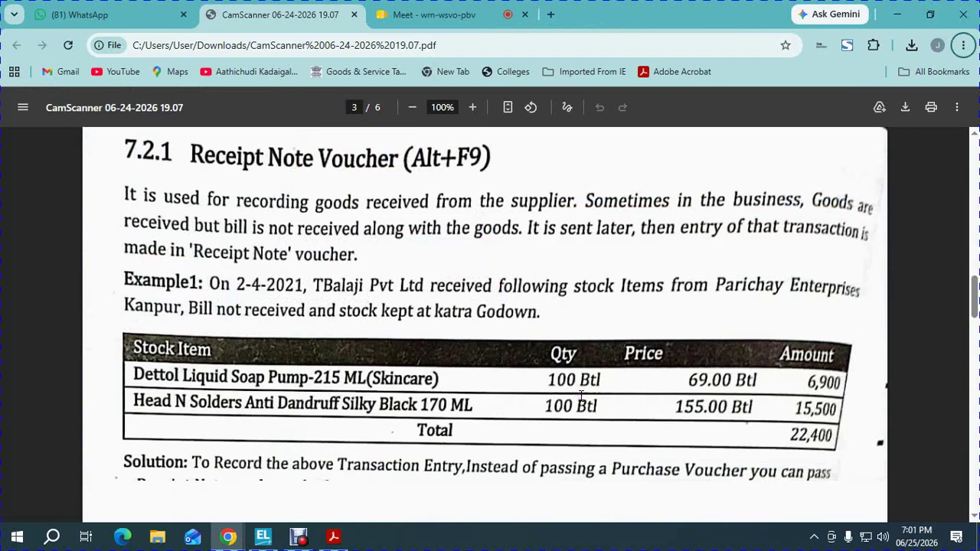
{"action": "key", "text": "alt+Tab"}
{"action": "type", "text": "100"}
{"action": "key", "text": "Return"}
{"action": "key", "text": "Return"}
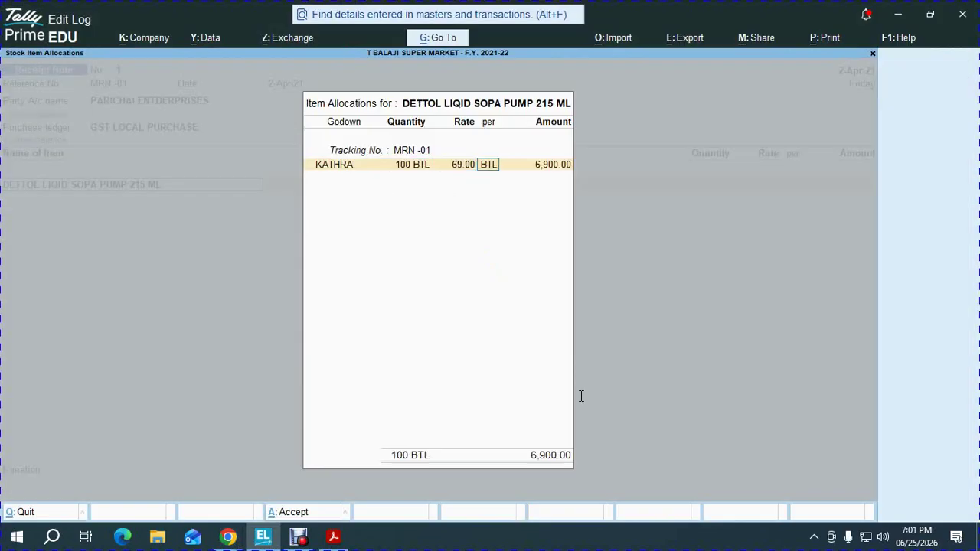
{"action": "key", "text": "Return"}
{"action": "key", "text": "Return"}
{"action": "key", "text": "Return"}
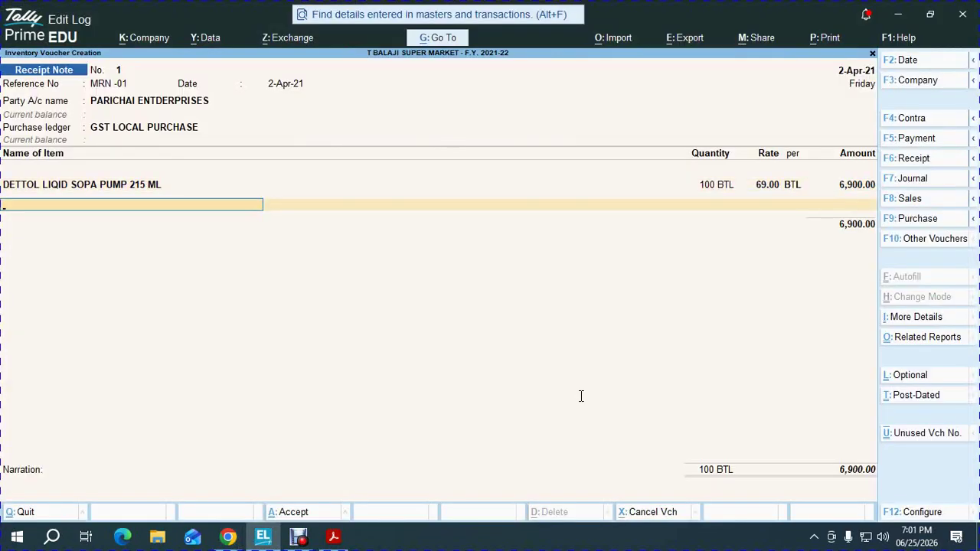
Admit another waiting guest into the Google Meet call
{"action": "key", "text": "alt+Tab"}
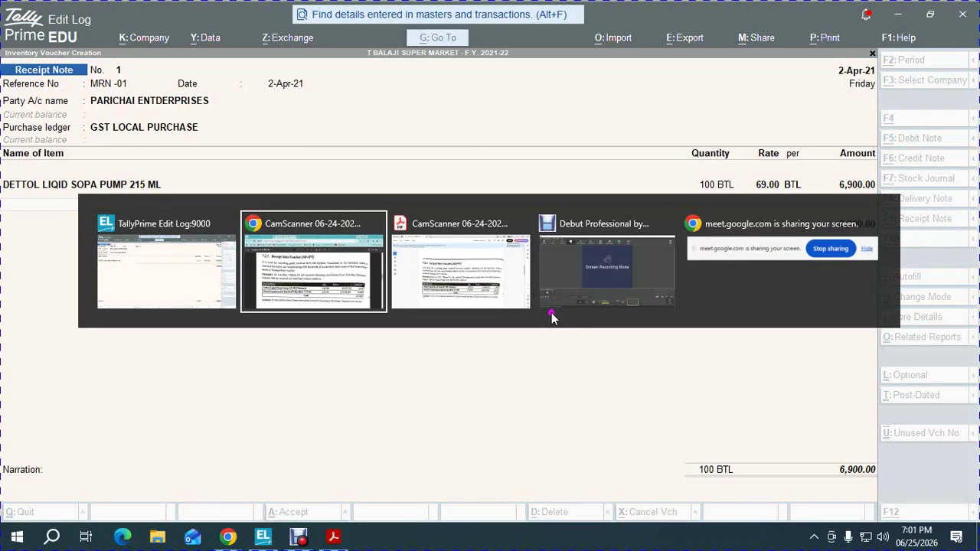
{"action": "key", "text": "ctrl+Tab"}
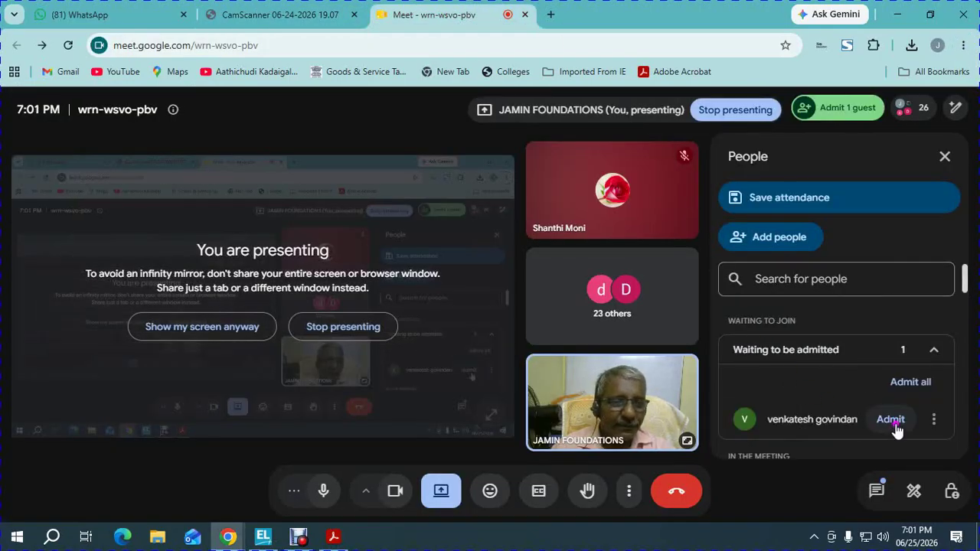
{"action": "left_click", "coordinate": [888, 420]}
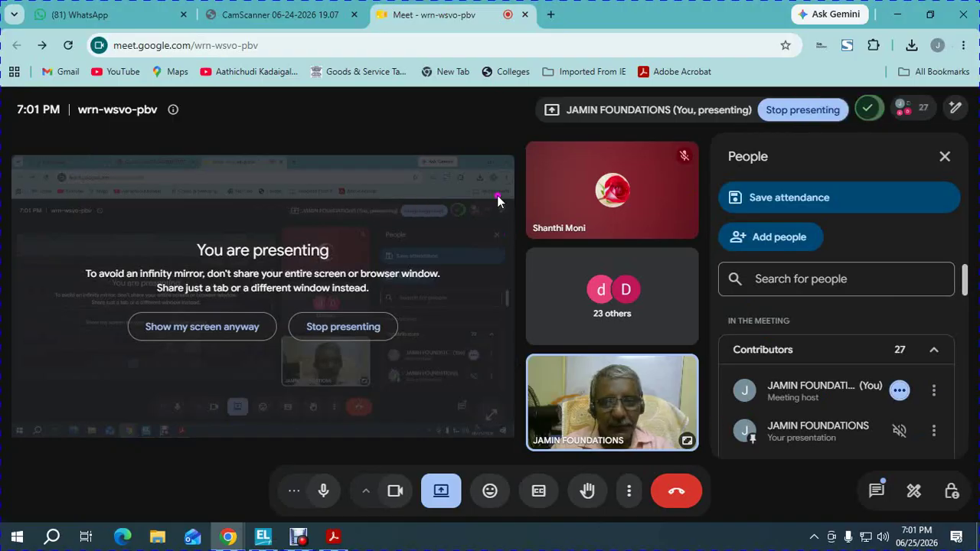
{"action": "key", "text": "alt+Tab"}
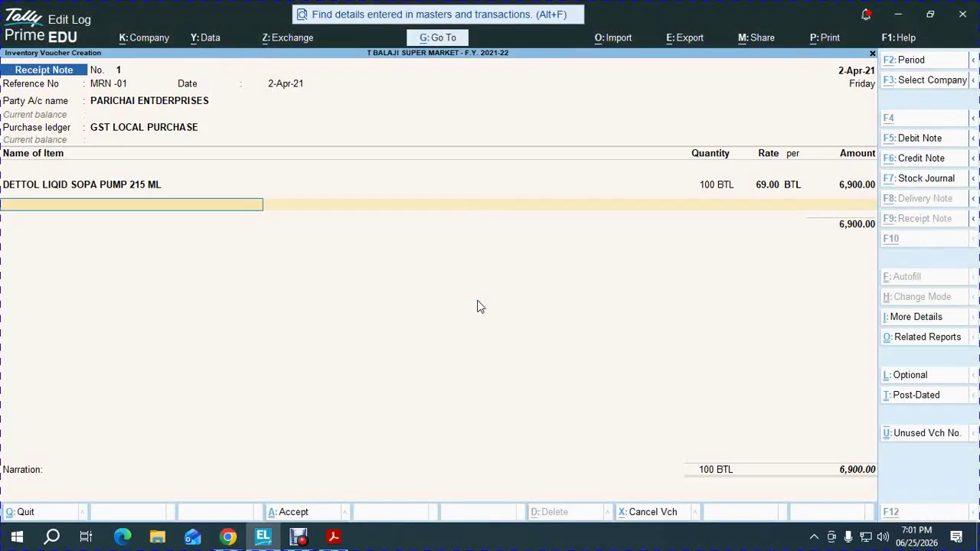
Check the PDF notes and add HEAD N SHOULDER ANDTI DANDRUFF SILKY BLACK 170 MLO as the second item
{"action": "key", "text": "alt+Tab"}
{"action": "left_click", "coordinate": [232, 6]}
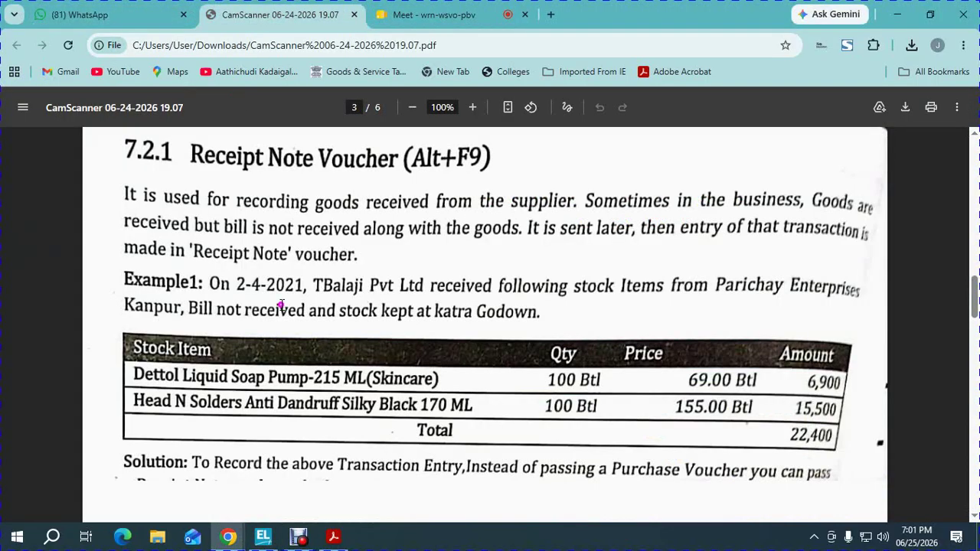
{"action": "key", "text": "alt+Tab"}
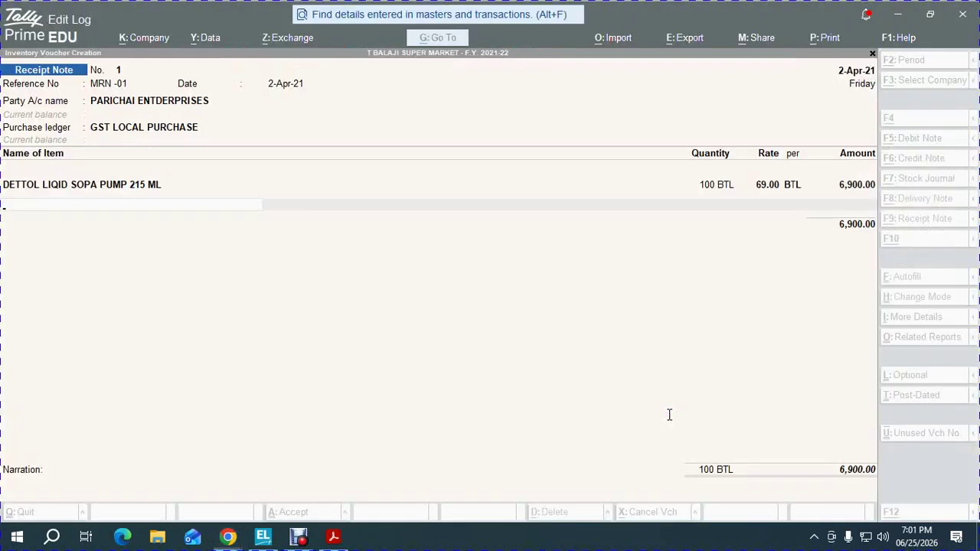
{"action": "type", "text": "HEAD"}
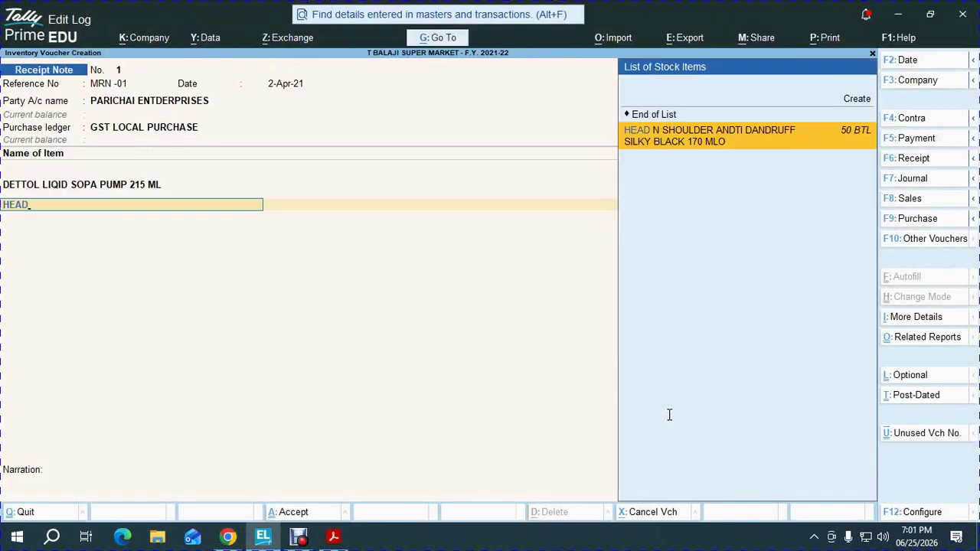
{"action": "key", "text": "Return"}
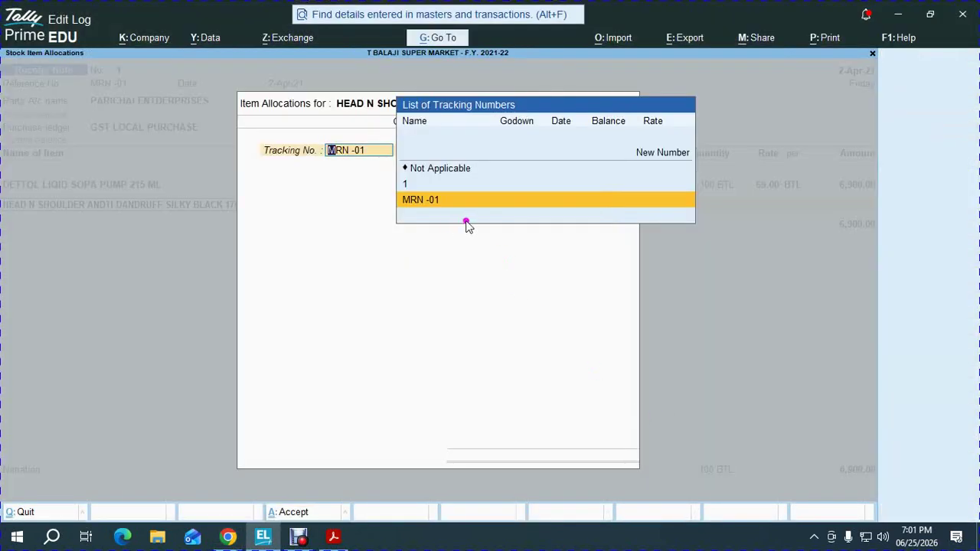
Allocate it under MRN -01 in KATHRA: 100 BTL at 155.00 for 15,500.00
{"action": "key", "text": "Return"}
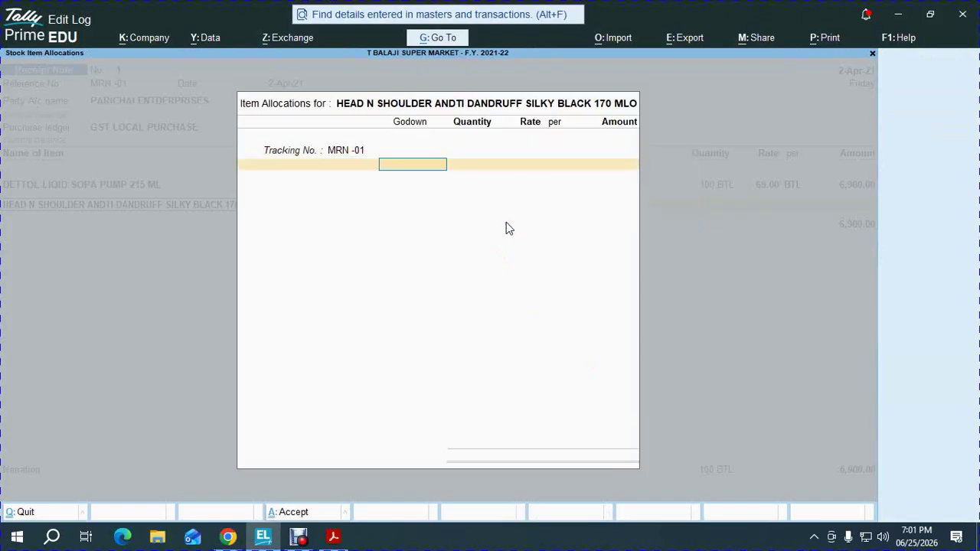
{"action": "type", "text": "K"}
{"action": "key", "text": "Return"}
{"action": "type", "text": "1"}
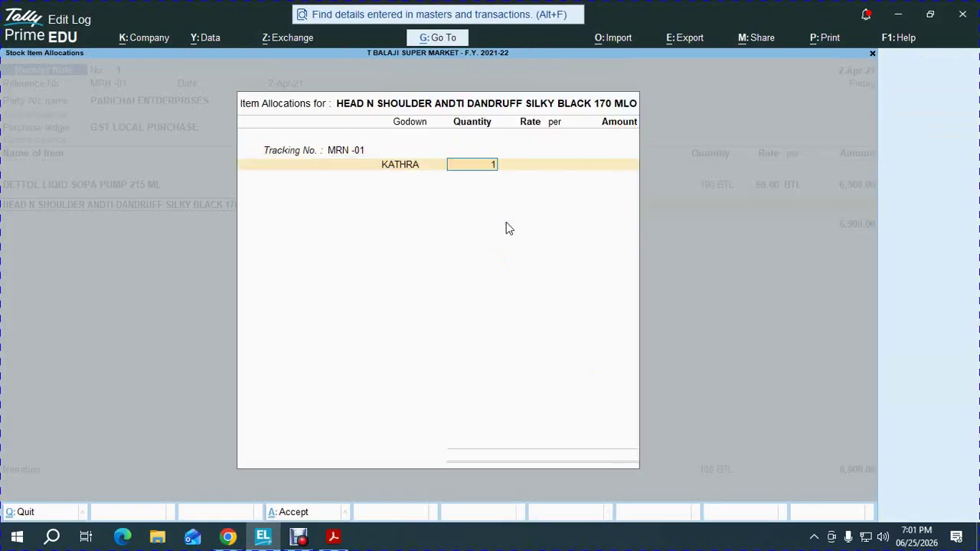
{"action": "type", "text": "00"}
{"action": "key", "text": "Return"}
{"action": "key", "text": "alt+Tab"}
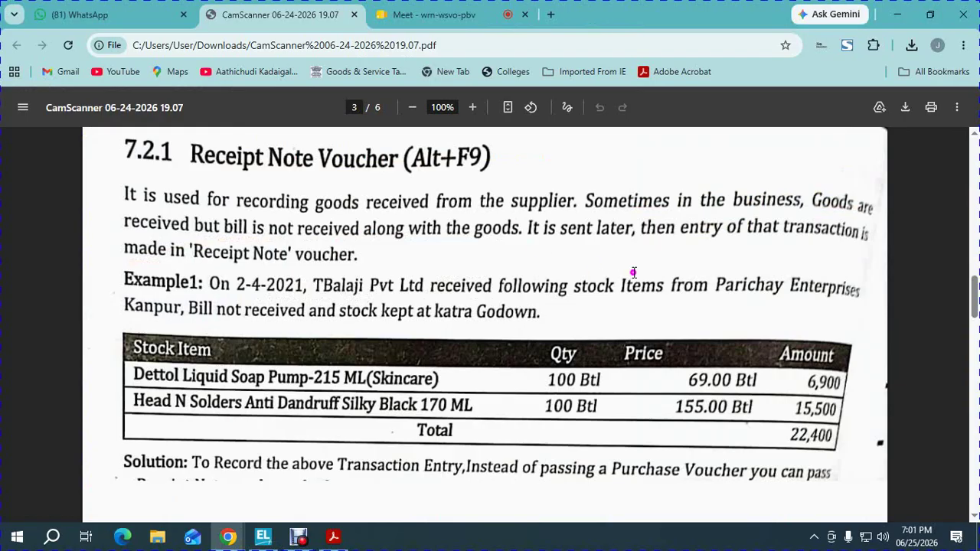
{"action": "key", "text": "alt+Tab"}
{"action": "key", "text": "Return"}
{"action": "key", "text": "Return"}
{"action": "key", "text": "Return"}
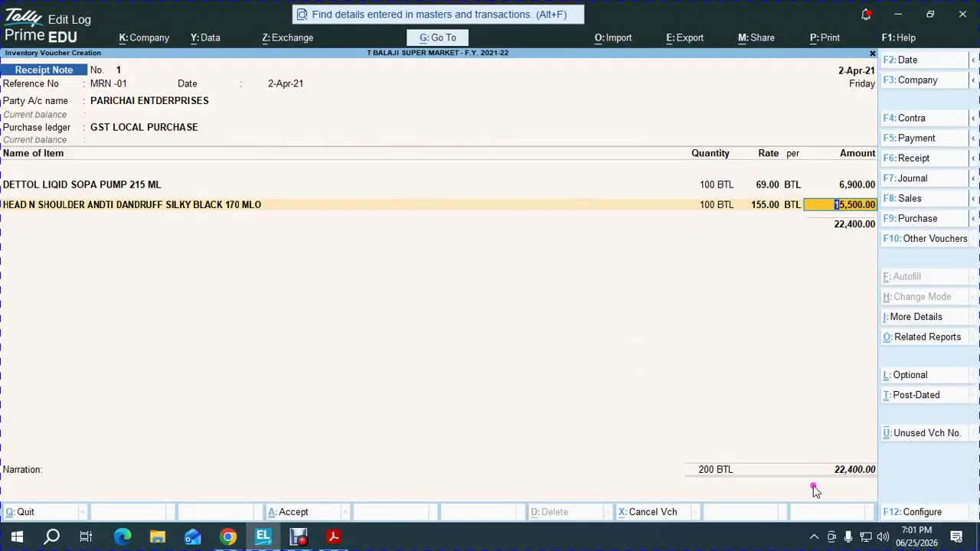
{"action": "key", "text": "Return"}
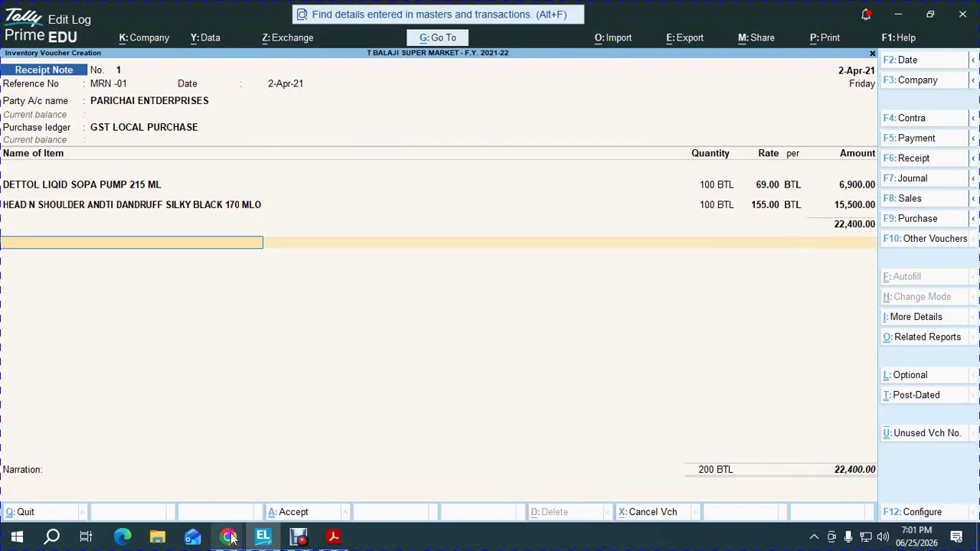
Glance at the textbook PDF and the Google Meet call in the browser
{"action": "mouse_move", "coordinate": [228, 536]}
{"action": "left_click", "coordinate": [188, 483]}
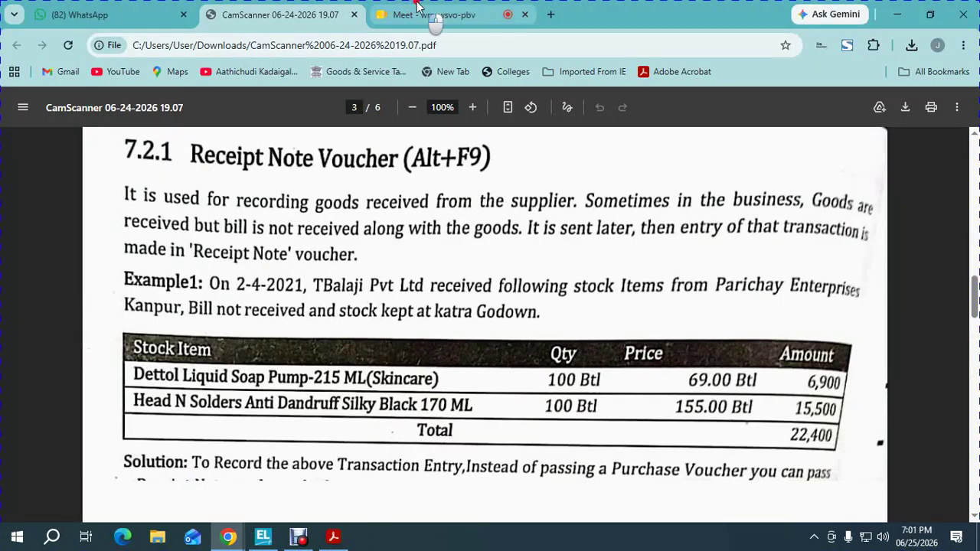
{"action": "left_click", "coordinate": [435, 13]}
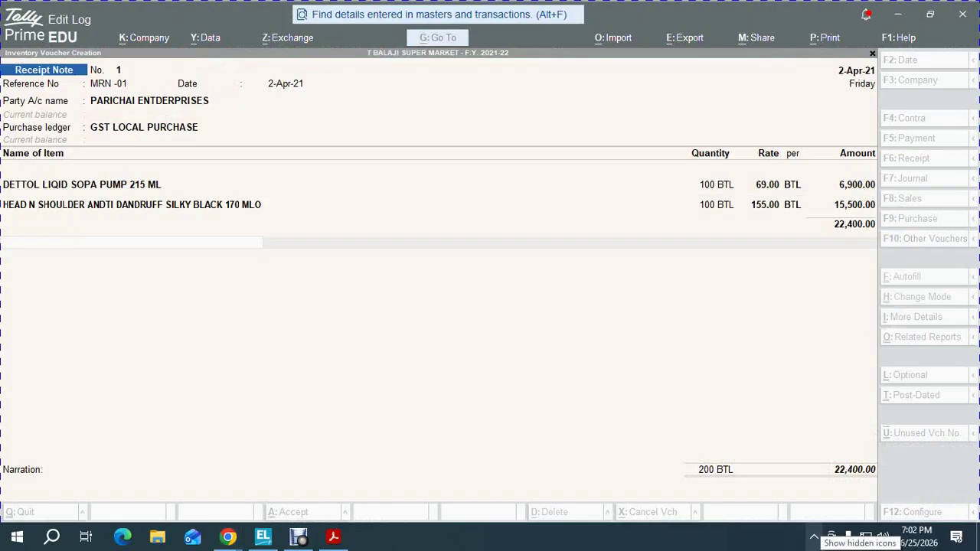
Save Receipt Note No. 1 for 22,400.00, leaving a blank Receipt Note No. 2 open
{"action": "key", "text": "alt+Tab"}
{"action": "key", "text": "Return"}
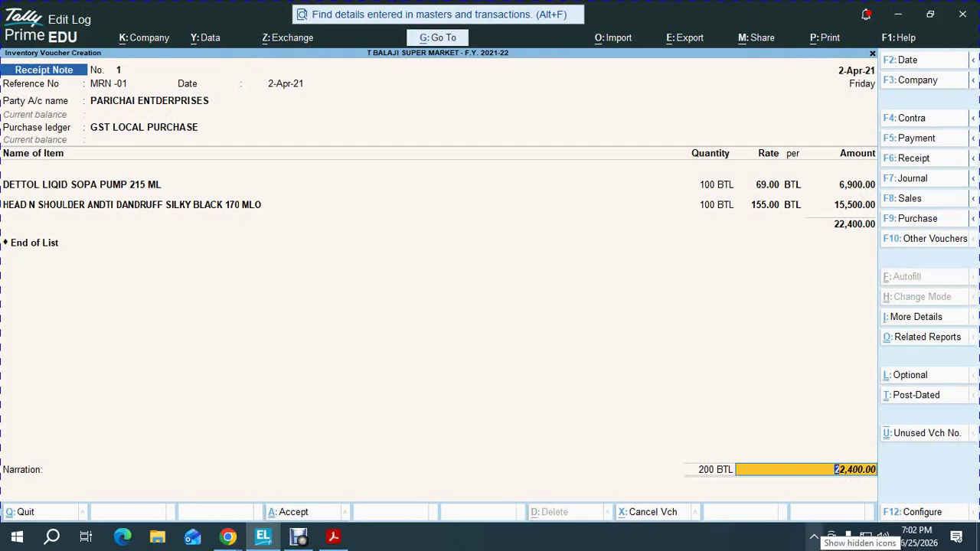
{"action": "key", "text": "Return"}
{"action": "key", "text": "Return"}
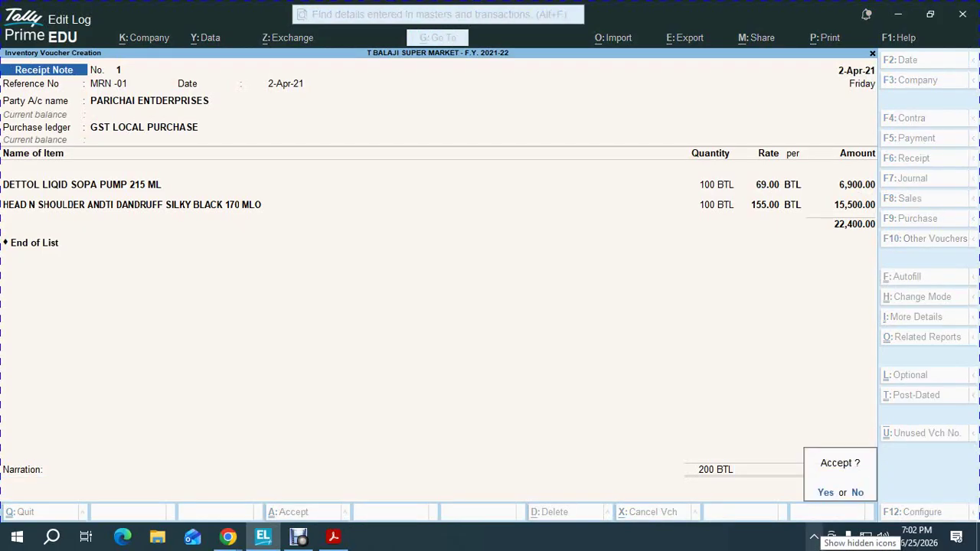
{"action": "key", "text": "Return"}
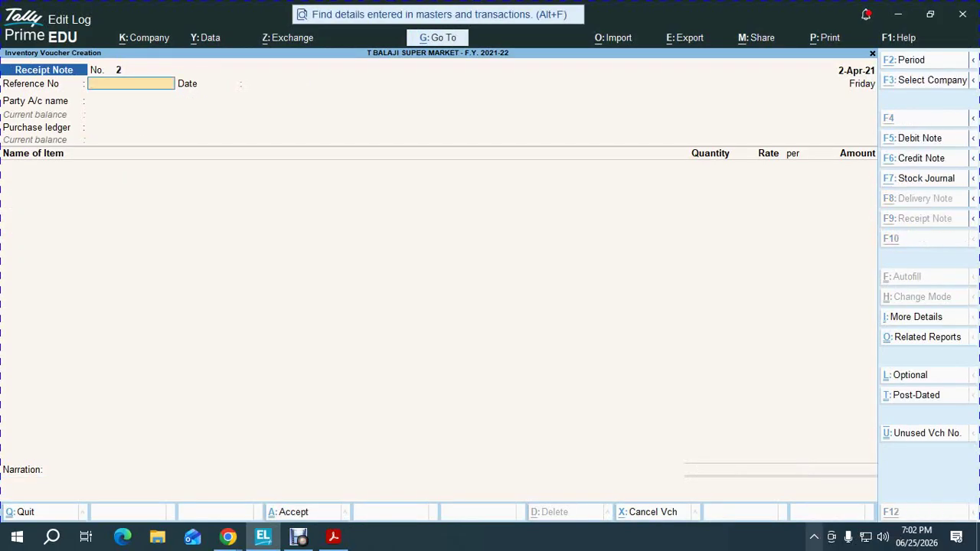
{"action": "key", "text": "alt+Tab"}
{"action": "key", "text": "Tab"}
{"action": "left_click", "coordinate": [750, 428]}
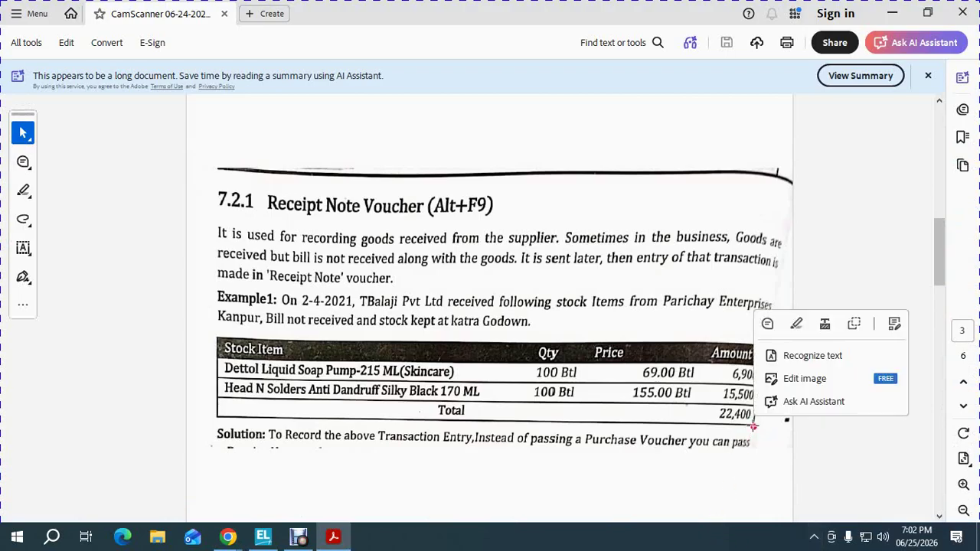
{"action": "scroll", "coordinate": [753, 426], "scroll_direction": "down", "scroll_amount": 10}
{"action": "scroll", "coordinate": [752, 425], "scroll_direction": "up", "scroll_amount": 5}
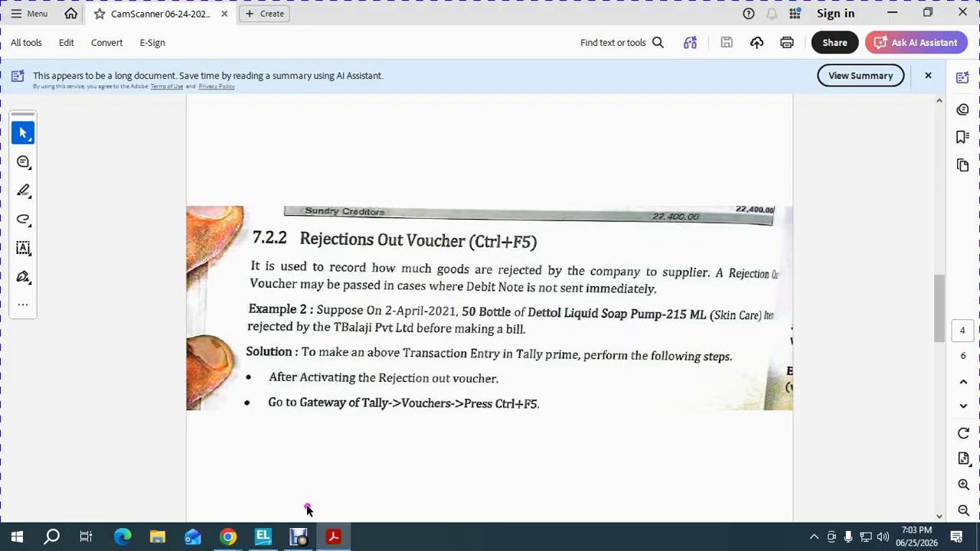
{"action": "mouse_move", "coordinate": [262, 535]}
{"action": "left_click", "coordinate": [260, 487]}
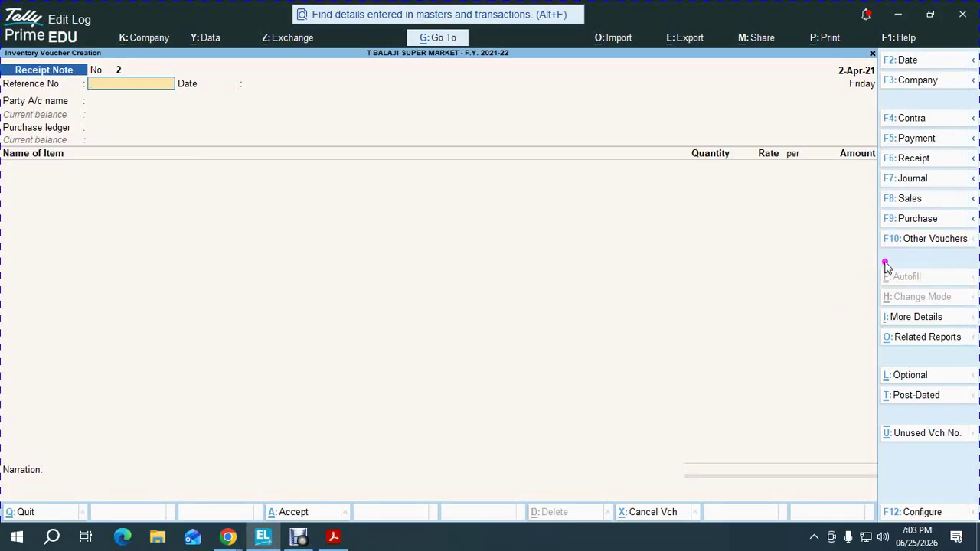
Pick Rejections Out from Other Vouchers and activate it, opening Rejections Out No. 1
{"action": "left_click", "coordinate": [910, 241]}
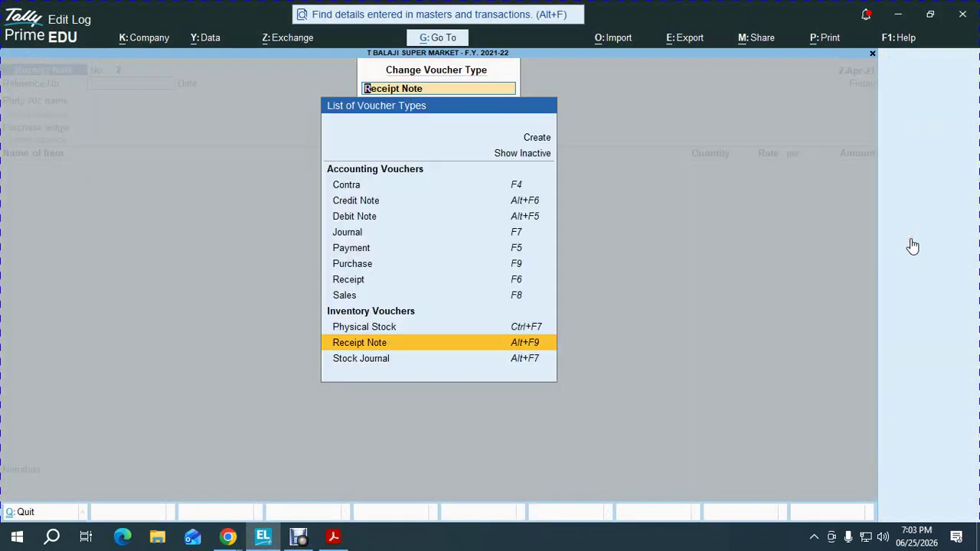
{"action": "key", "text": "ctrl+F5"}
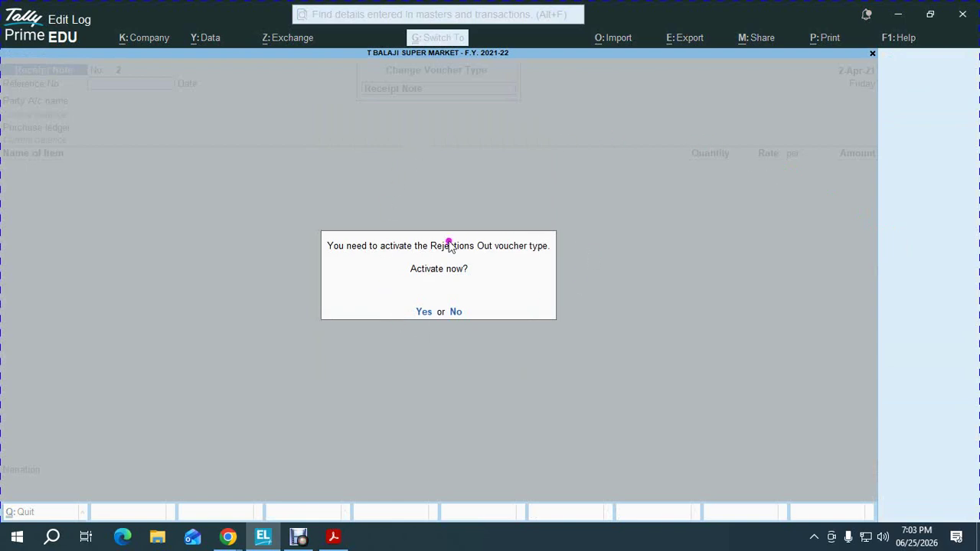
{"action": "left_click", "coordinate": [423, 312]}
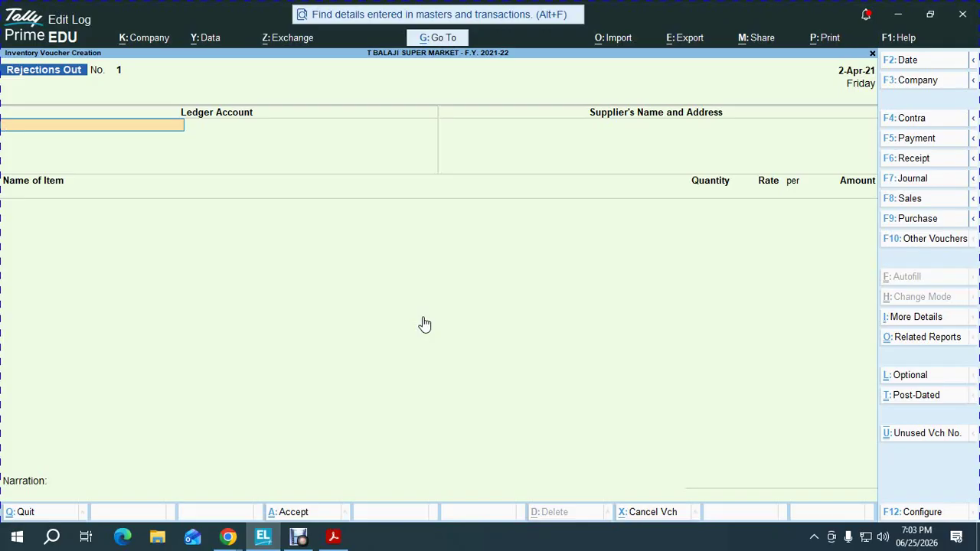
Choose PARICHAI ENTDERPRISES as the party ledger on the Rejections Out voucher
{"action": "key", "text": "alt+Tab"}
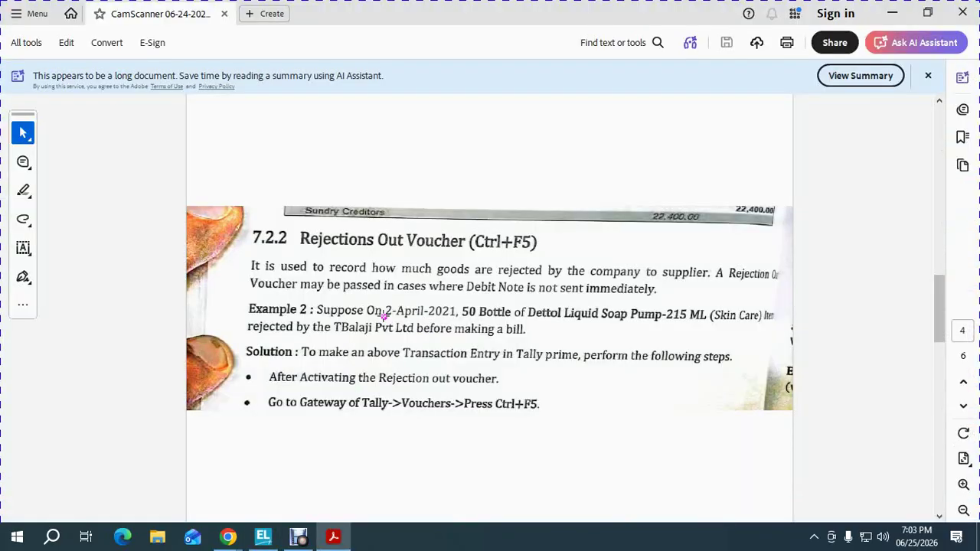
{"action": "key", "text": "alt+Tab"}
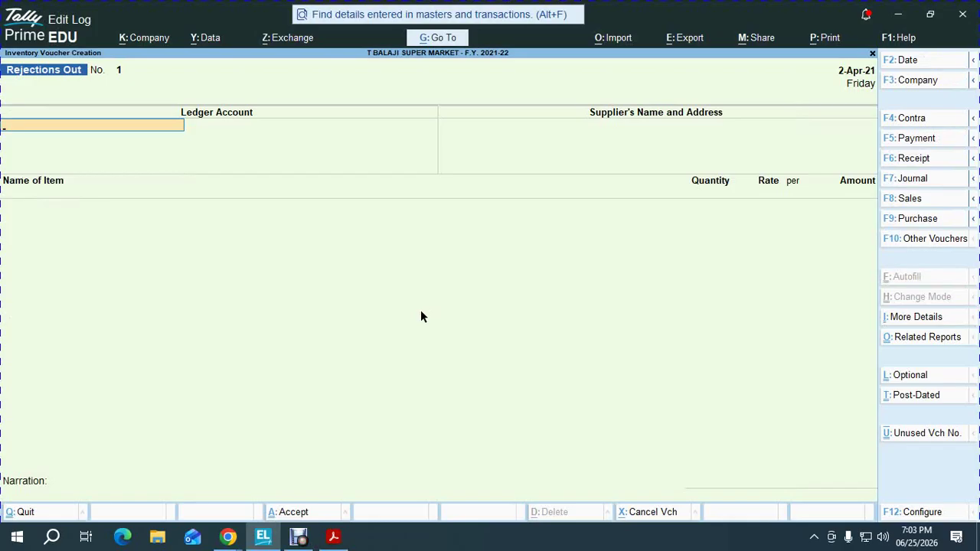
{"action": "type", "text": "PA"}
{"action": "key", "text": "Return"}
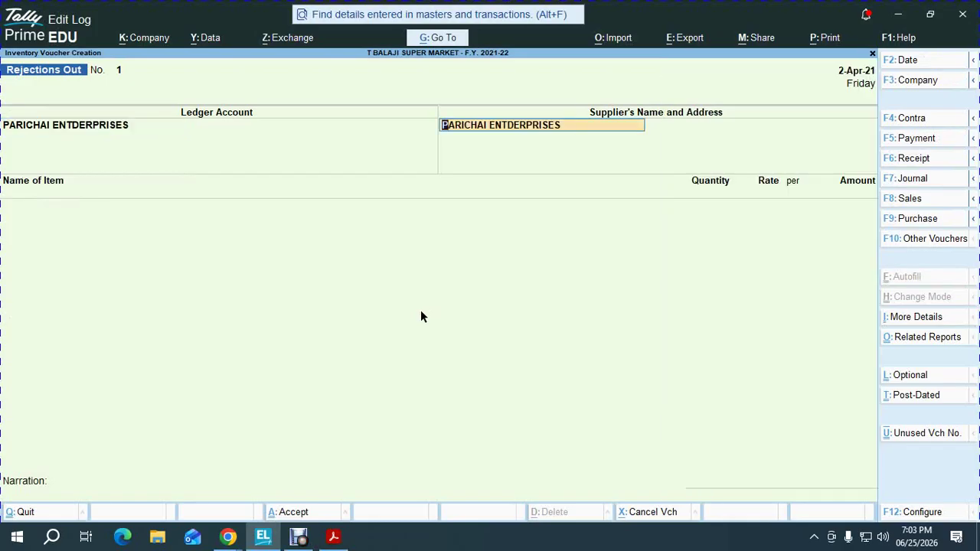
{"action": "key", "text": "Return"}
{"action": "key", "text": "alt+Tab"}
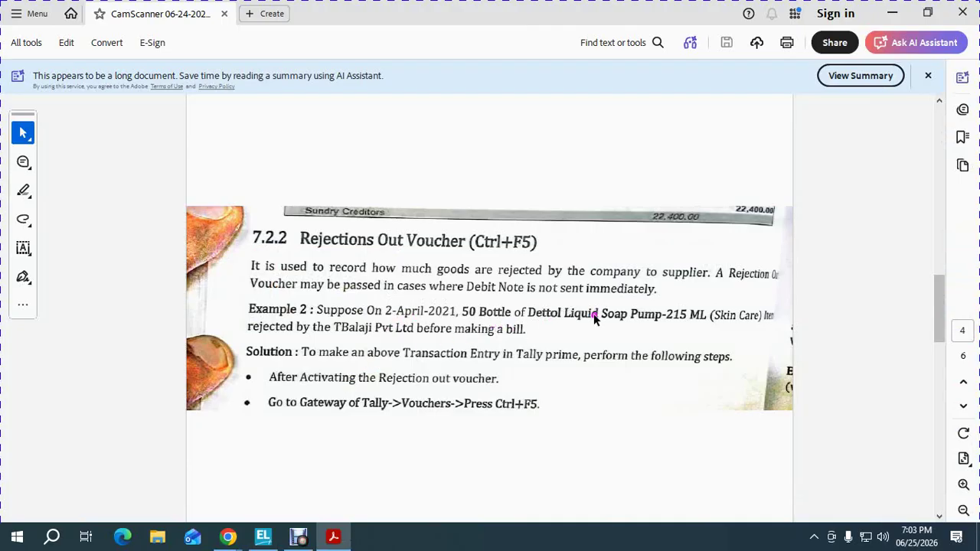
{"action": "key", "text": "alt+Tab"}
Reject 50 BTL of DETTOL LIQID SOPA PUMP 215 ML against tracking number MRN -01
{"action": "type", "text": "DE"}
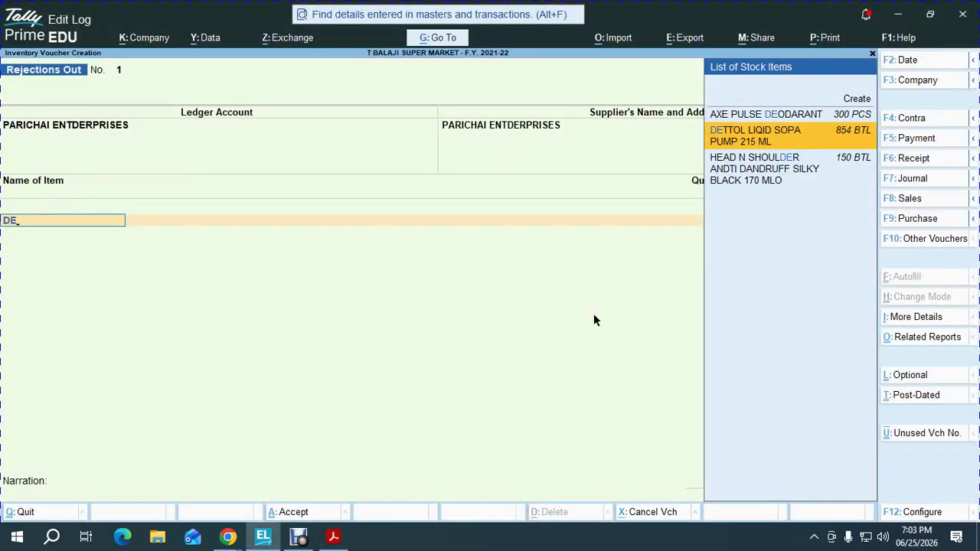
{"action": "key", "text": "Return"}
{"action": "key", "text": "Down"}
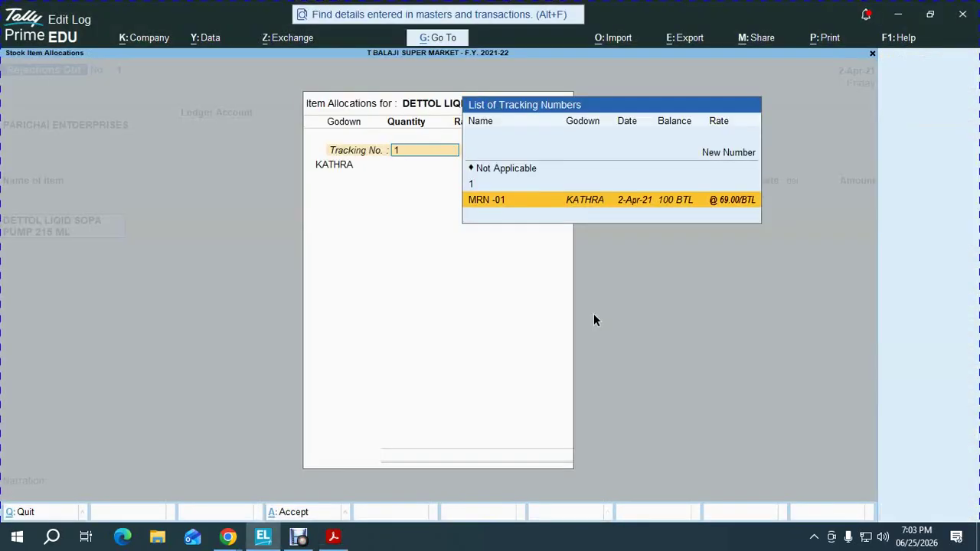
{"action": "left_click", "coordinate": [491, 215]}
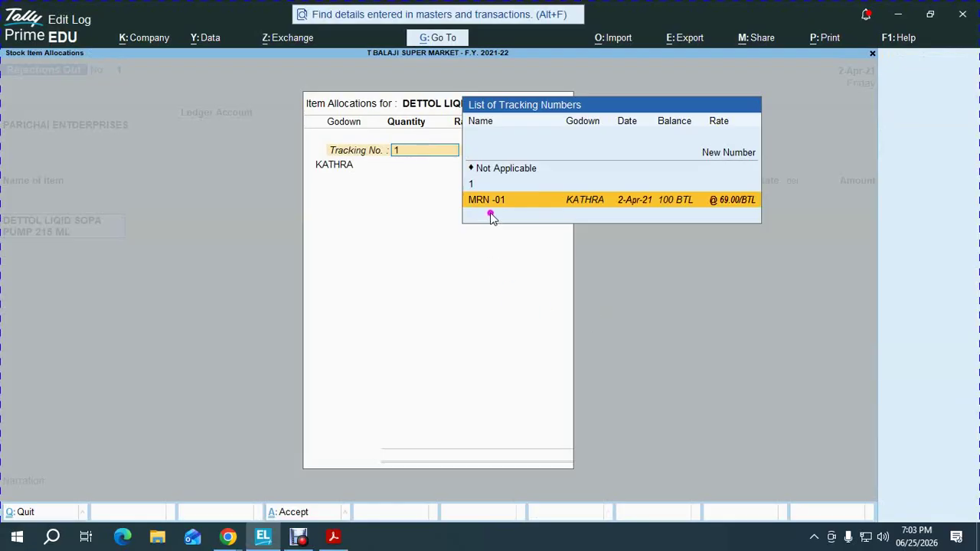
{"action": "left_click", "coordinate": [675, 214]}
{"action": "key", "text": "Return"}
{"action": "type", "text": "50"}
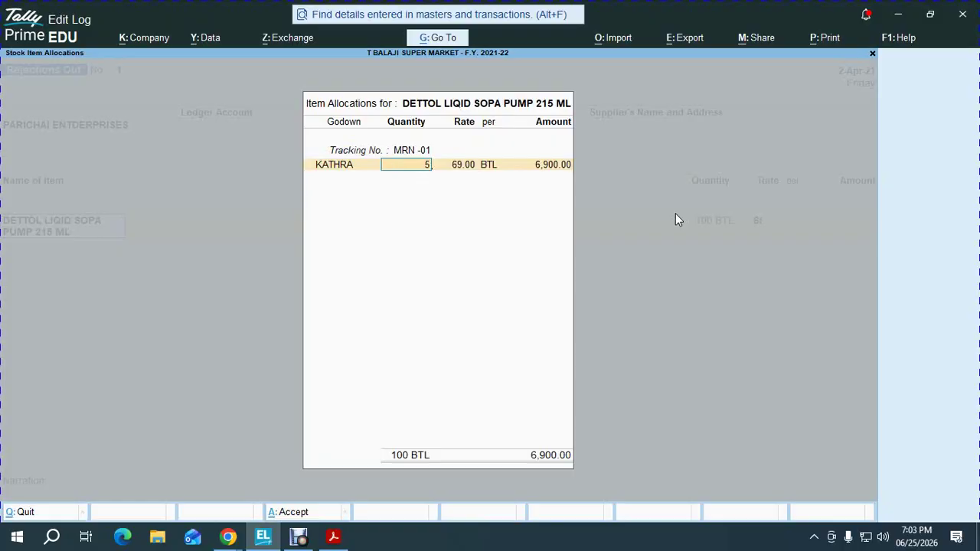
{"action": "key", "text": "Return"}
{"action": "key", "text": "Return"}
{"action": "key", "text": "Return"}
{"action": "key", "text": "Return"}
{"action": "key", "text": "Return"}
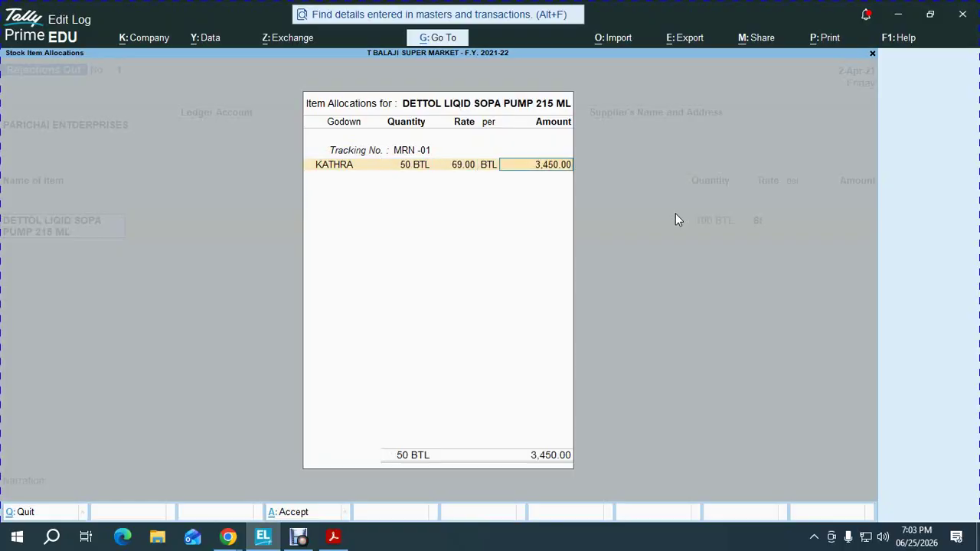
{"action": "key", "text": "Return"}
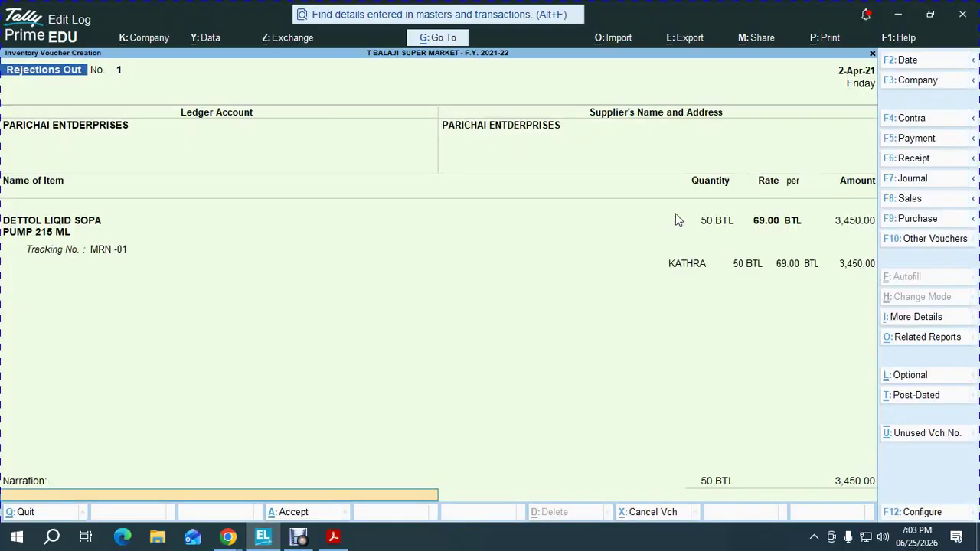
{"action": "key", "text": "Return"}
{"action": "key", "text": "Return"}
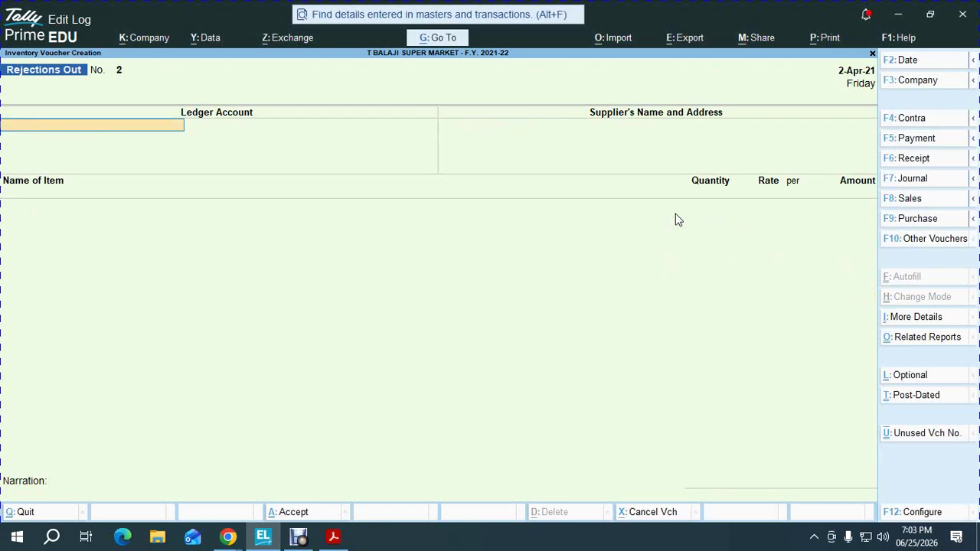
Close the voucher and view the PARICHAI ENTDERPRISES ledger report
{"action": "key", "text": "alt+Tab"}
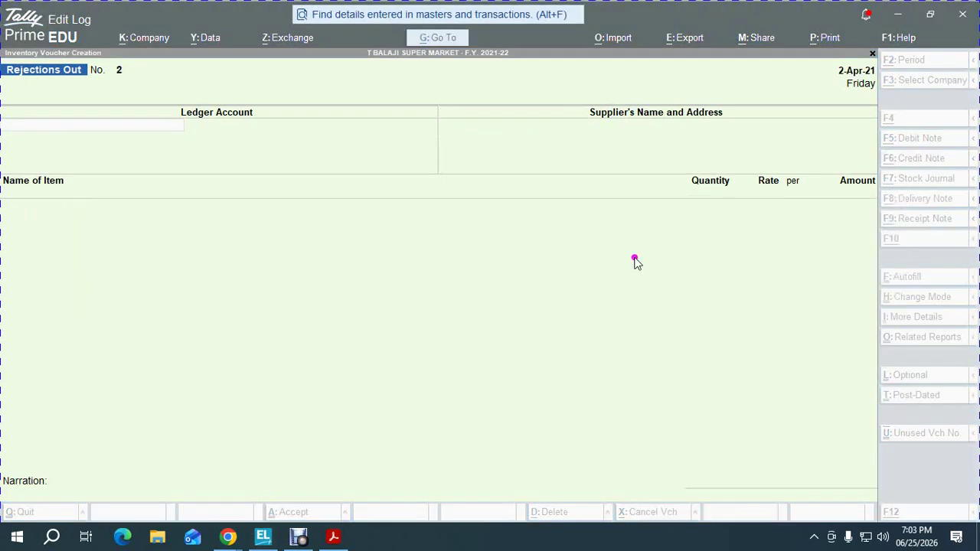
{"action": "key", "text": "Escape"}
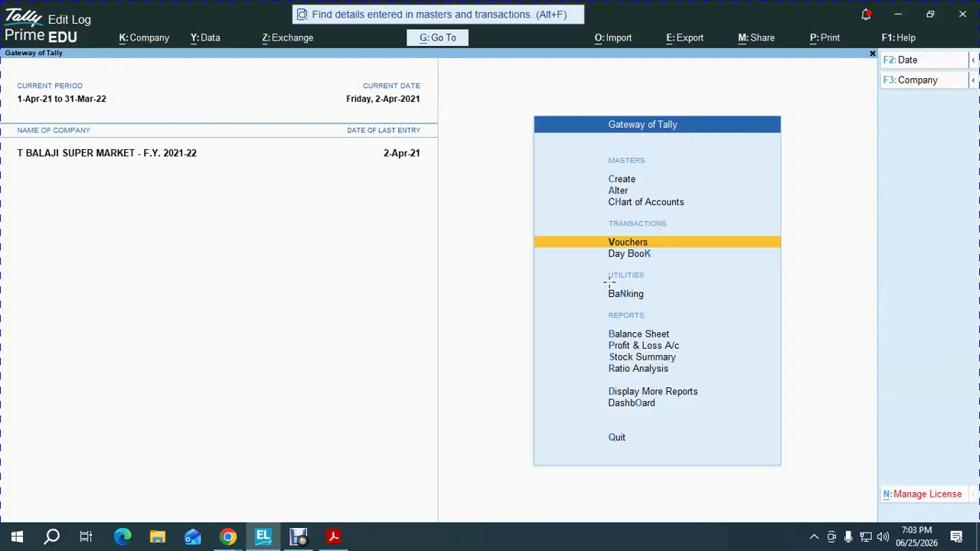
{"action": "type", "text": "dalpa"}
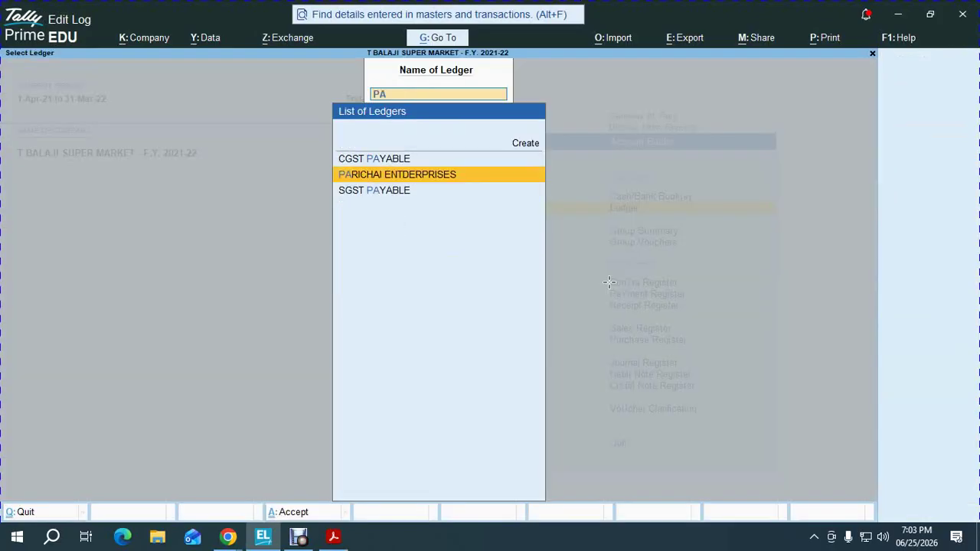
{"action": "key", "text": "Return"}
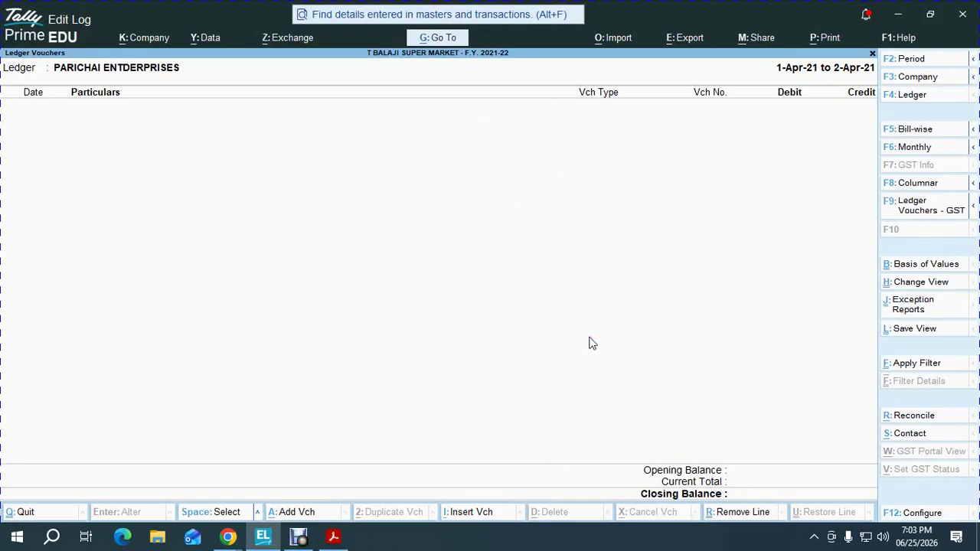
{"action": "key", "text": "Escape"}
{"action": "key", "text": "Escape"}
{"action": "key", "text": "Escape"}
{"action": "key", "text": "Escape"}
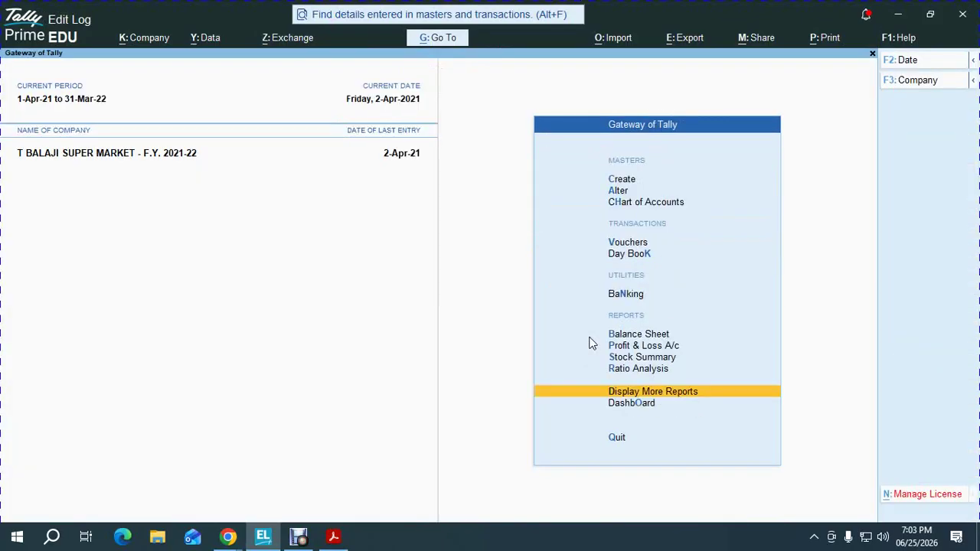
Review Purchase Bills to Come in the detailed Profit & Loss, then switch to the PDF
{"action": "key", "text": "p"}
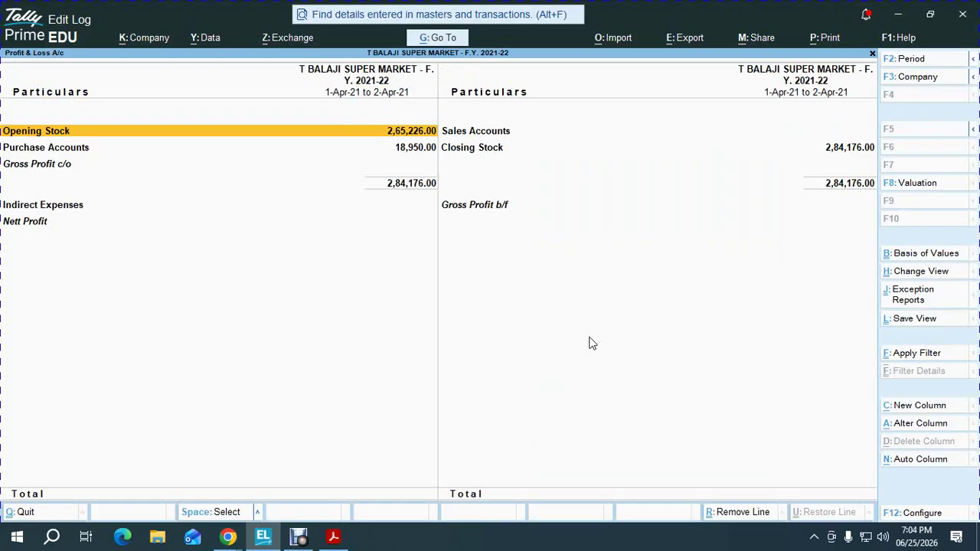
{"action": "key", "text": "alt+F5"}
{"action": "key", "text": "Down"}
{"action": "key", "text": "Down"}
{"action": "key", "text": "Down"}
{"action": "key", "text": "Down"}
{"action": "key", "text": "Down"}
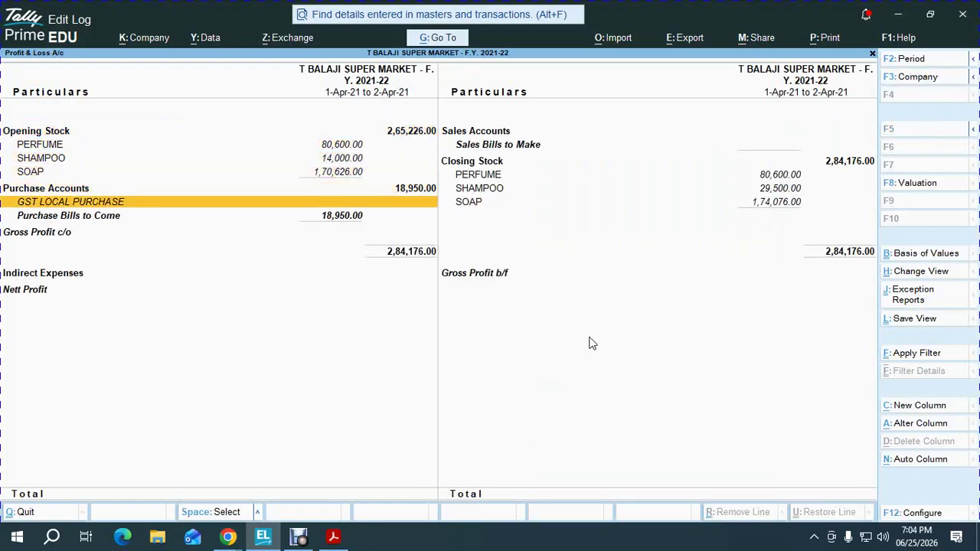
{"action": "key", "text": "Down"}
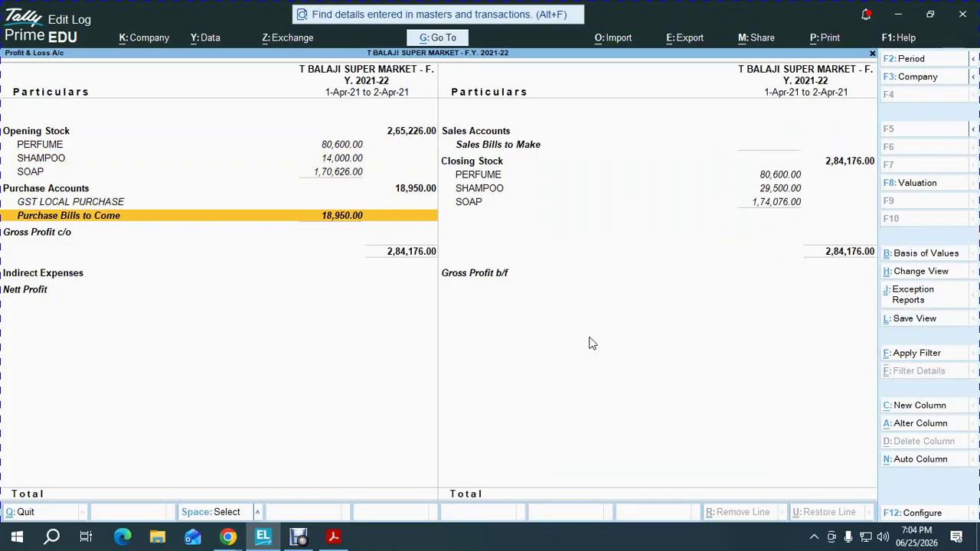
{"action": "key", "text": "Return"}
{"action": "key", "text": "Down"}
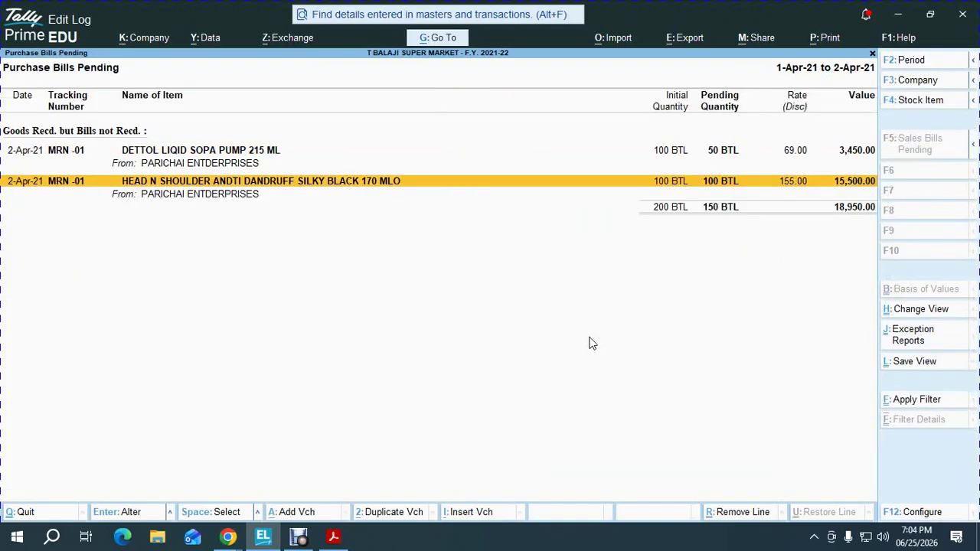
{"action": "key", "text": "Up"}
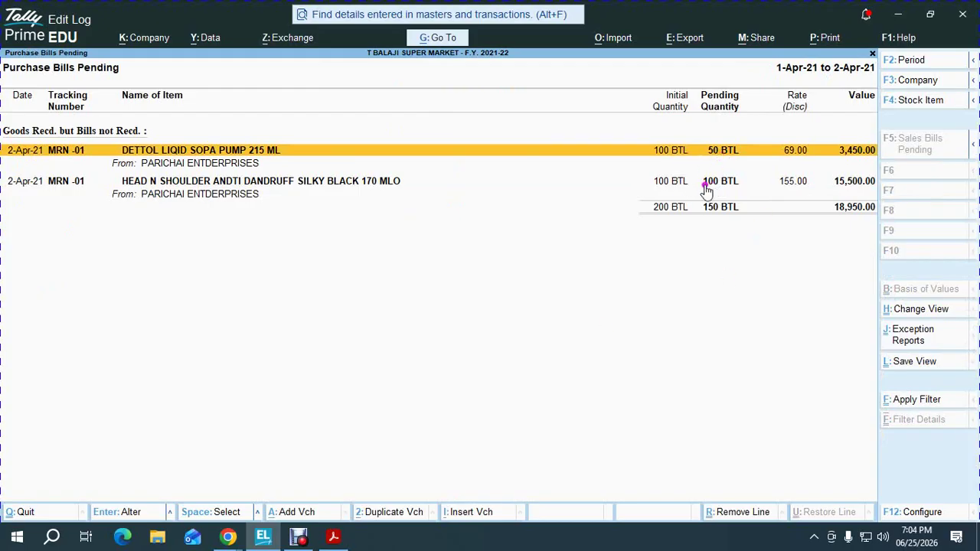
{"action": "left_click", "coordinate": [677, 180]}
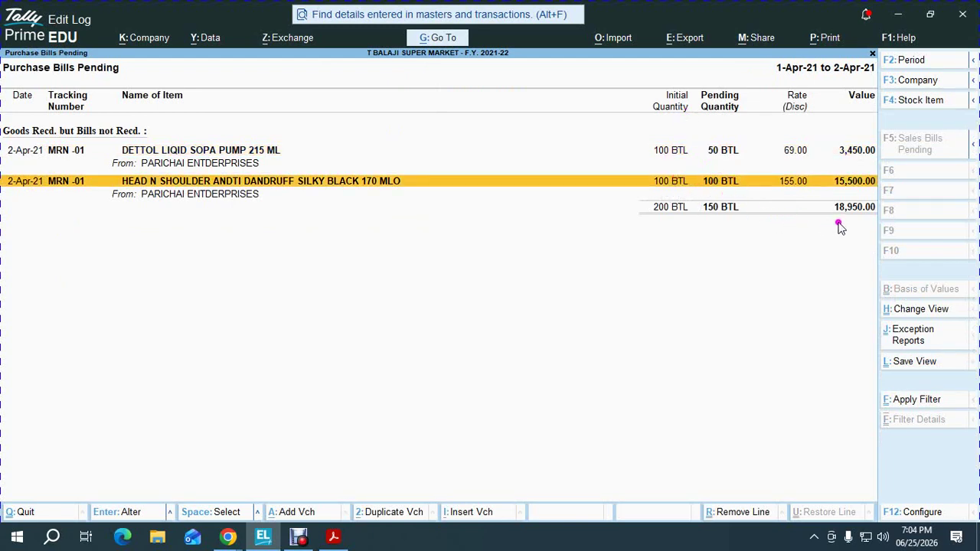
{"action": "key", "text": "Escape"}
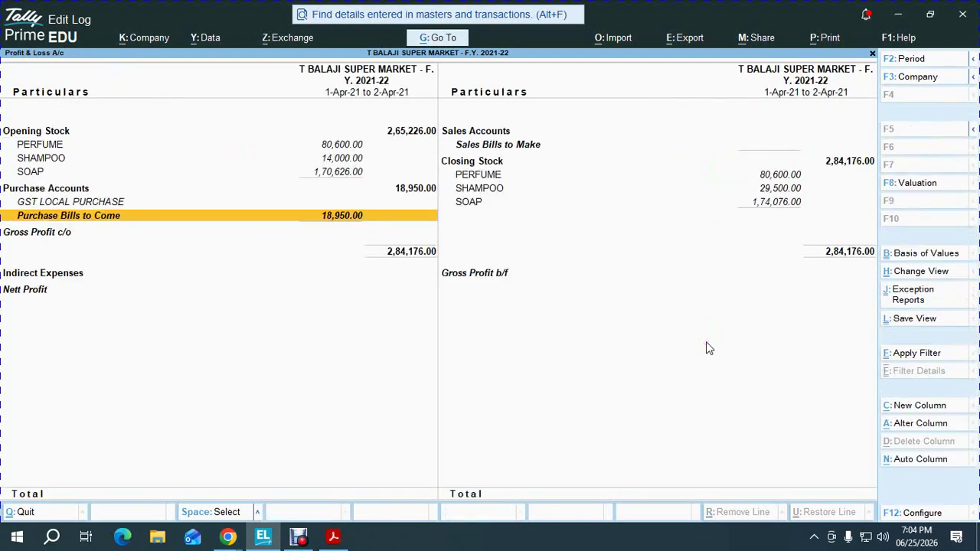
{"action": "key", "text": "Escape"}
{"action": "key", "text": "alt+Tab"}
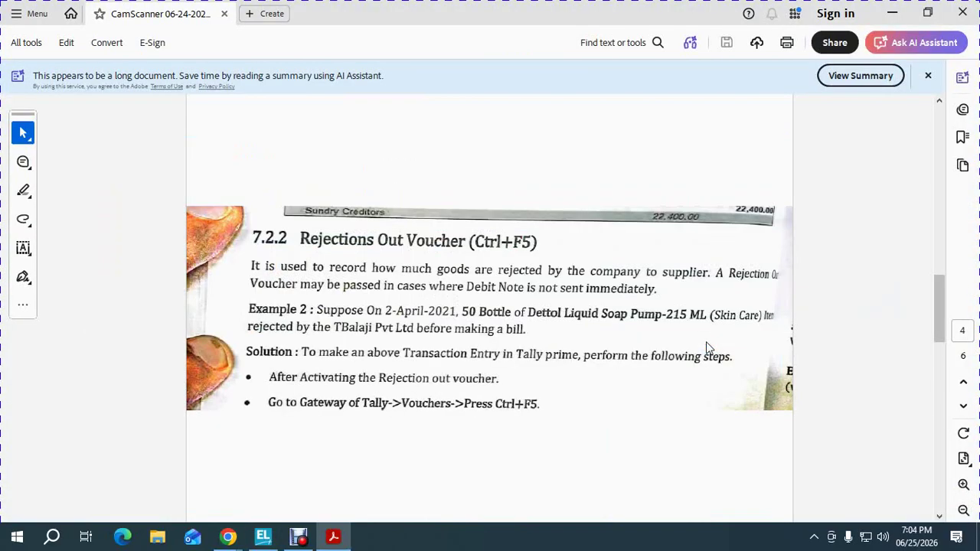
Scroll the PDF from page 4 down to the Example 3 Delivery Note table on page 5
{"action": "scroll", "coordinate": [708, 348], "scroll_direction": "down", "scroll_amount": 5}
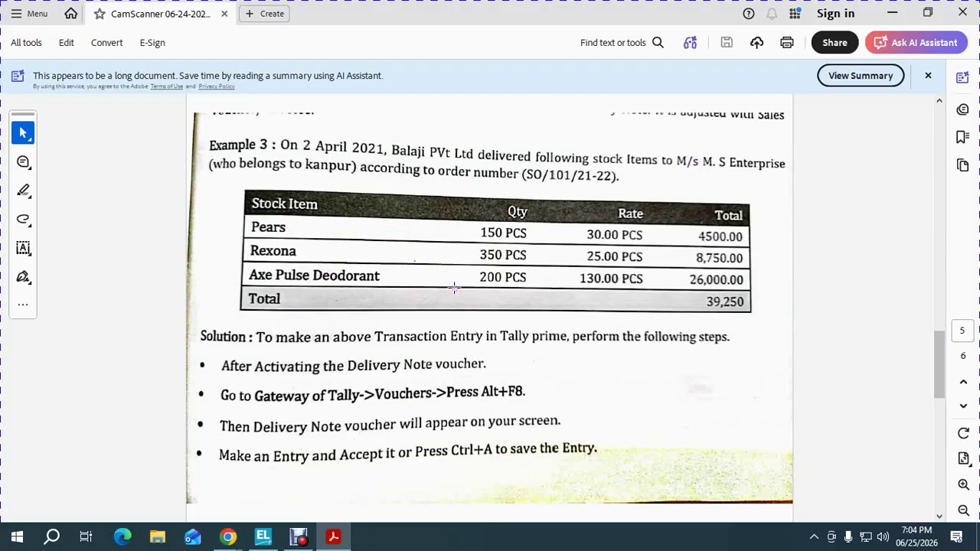
Open a new voucher in Tally and close the Company Features screen without changes
{"action": "key", "text": "alt+Tab"}
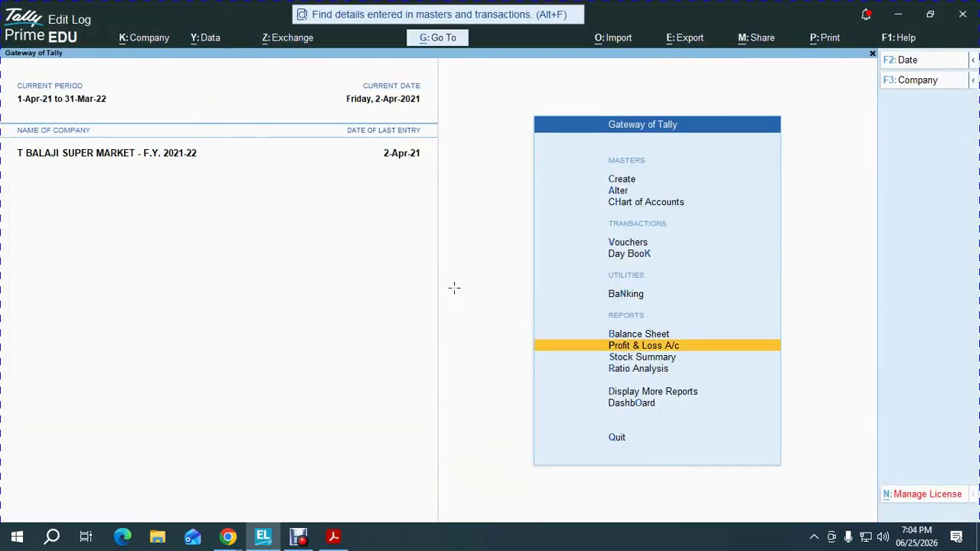
{"action": "key", "text": "v"}
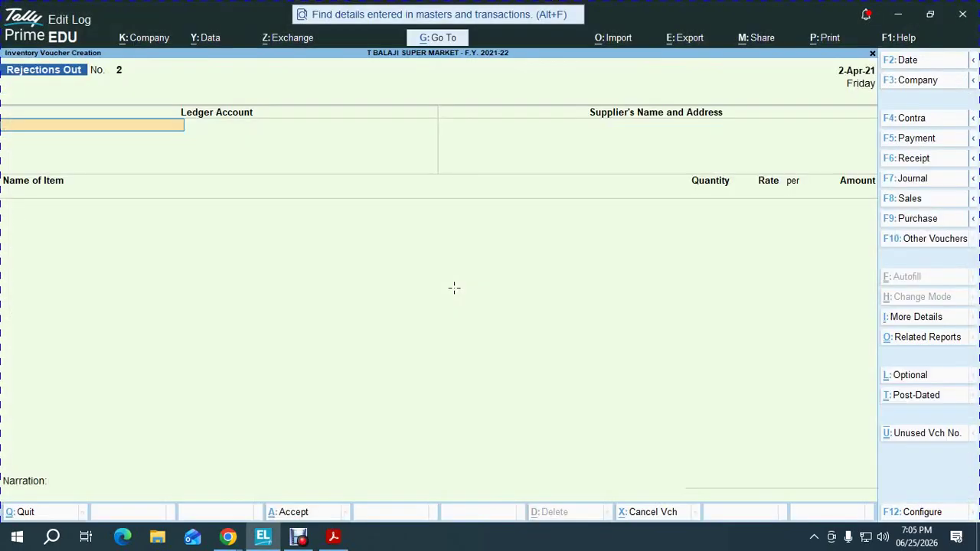
{"action": "key", "text": "F11"}
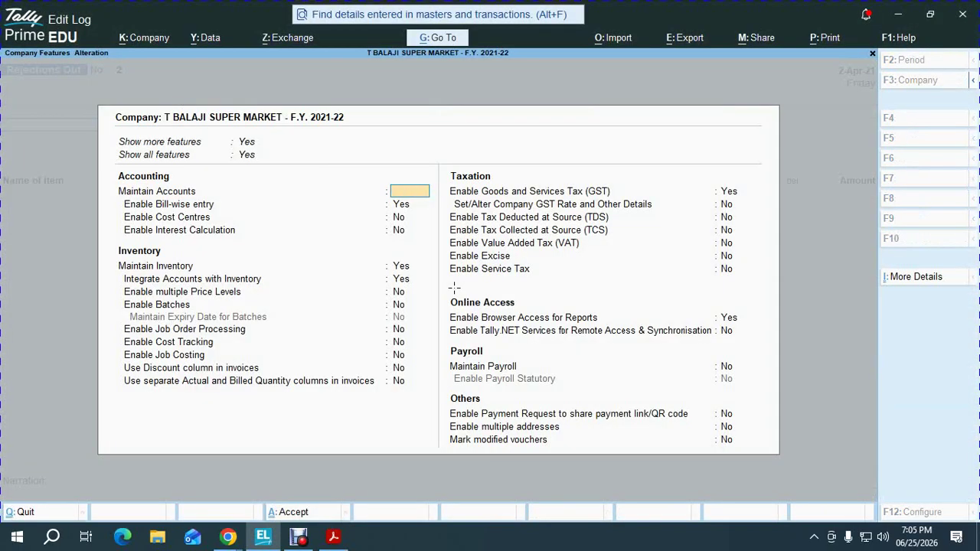
{"action": "key", "text": "Escape"}
{"action": "key", "text": "y"}
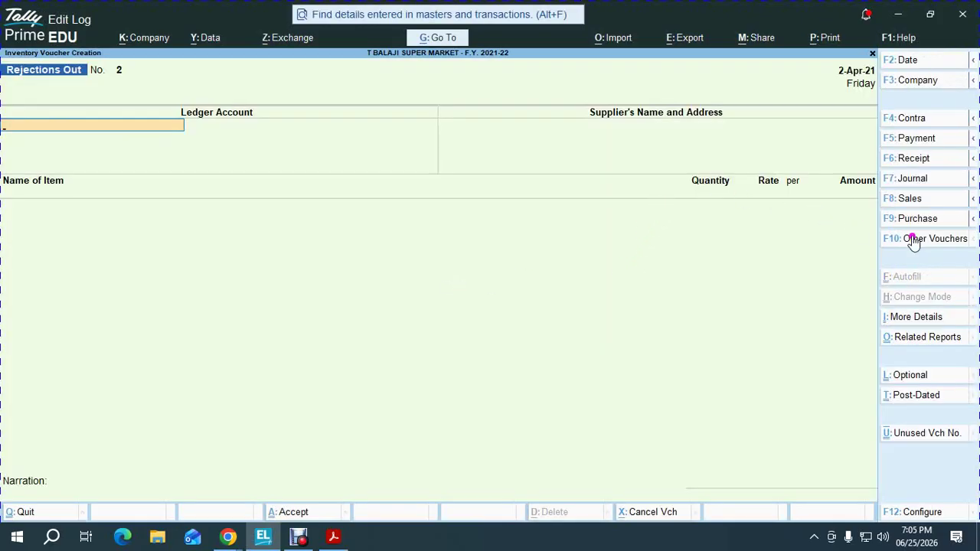
Show inactive voucher types, select Delivery Note and activate it
{"action": "left_click", "coordinate": [916, 241]}
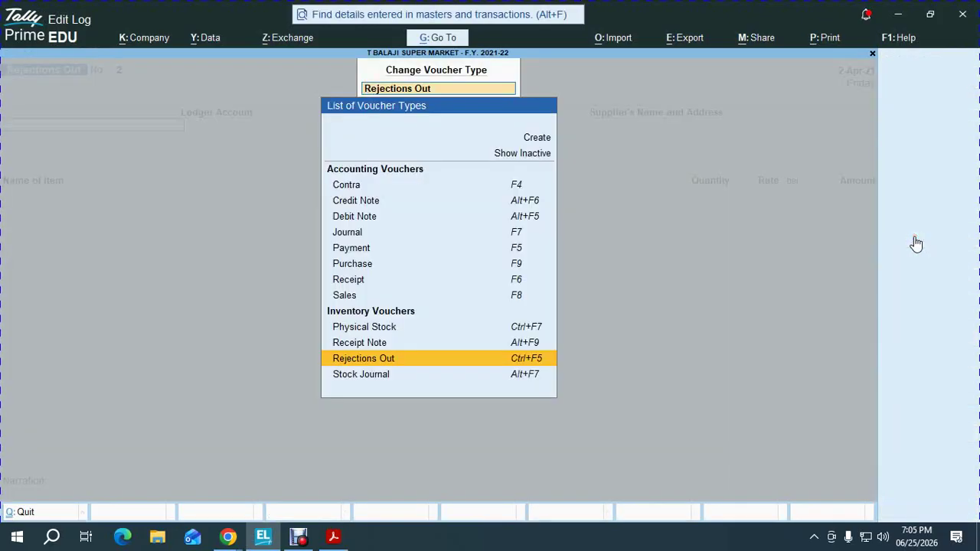
{"action": "key", "text": "alt+F8"}
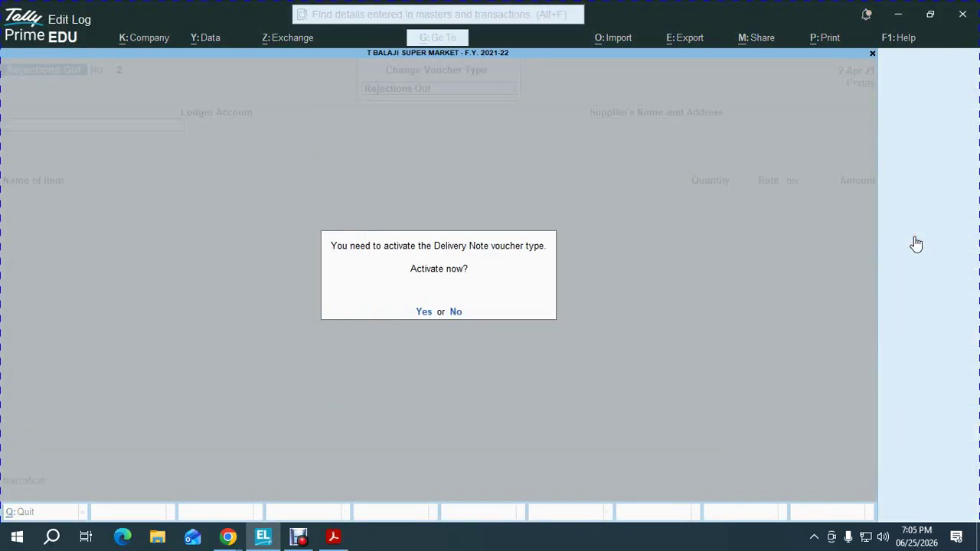
{"action": "key", "text": "n"}
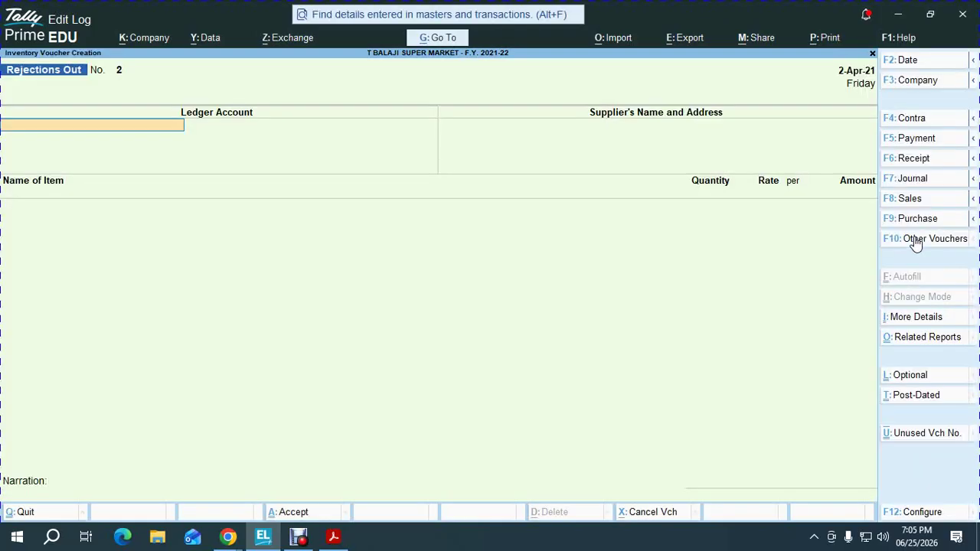
{"action": "left_click", "coordinate": [915, 240]}
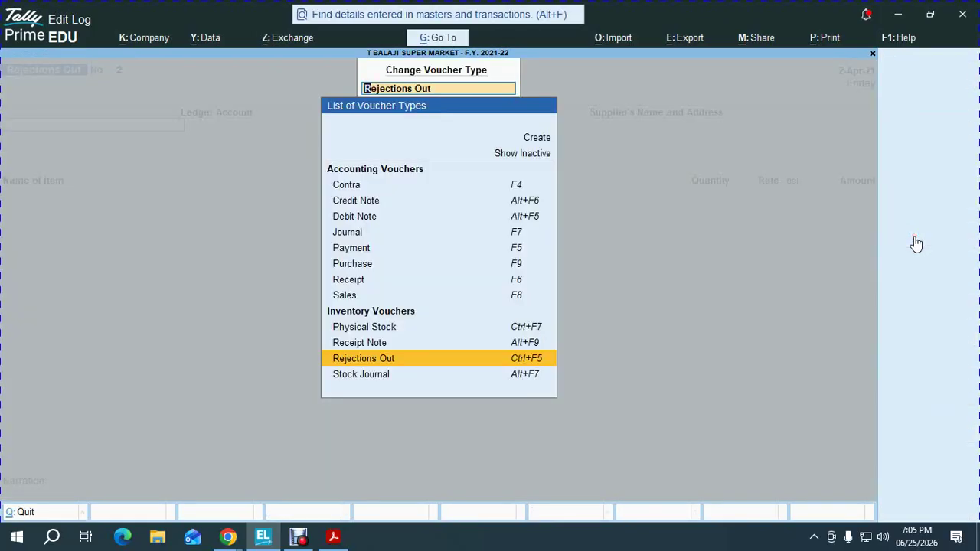
{"action": "key", "text": "Up"}
{"action": "key", "text": "Up"}
{"action": "key", "text": "Up"}
{"action": "key", "text": "Up"}
{"action": "key", "text": "Up"}
{"action": "key", "text": "Up"}
{"action": "key", "text": "Up"}
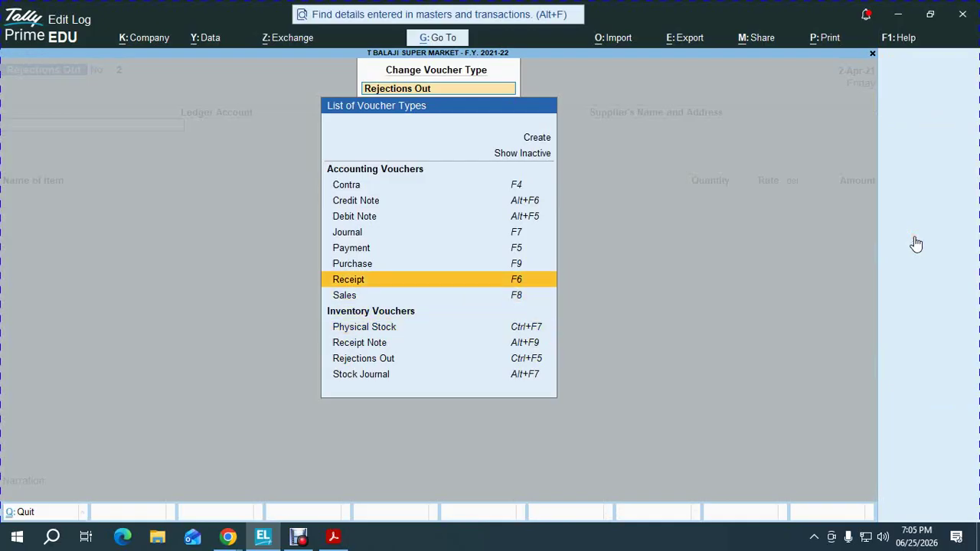
{"action": "key", "text": "Up"}
{"action": "key", "text": "Up"}
{"action": "key", "text": "Up"}
{"action": "key", "text": "Up"}
{"action": "key", "text": "Return"}
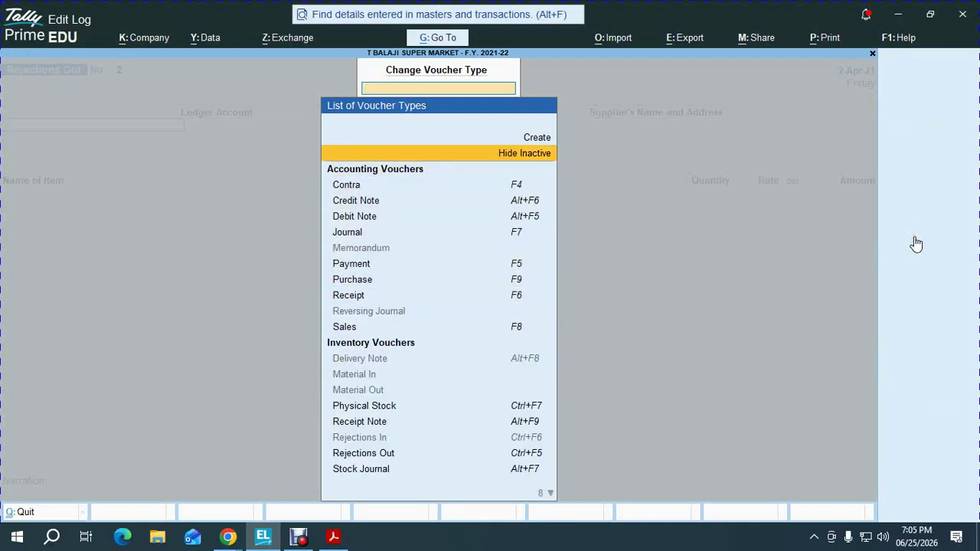
{"action": "key", "text": "Down"}
{"action": "key", "text": "Down"}
{"action": "key", "text": "Down"}
{"action": "key", "text": "Down"}
{"action": "key", "text": "Down"}
{"action": "key", "text": "Down"}
{"action": "key", "text": "Down"}
{"action": "key", "text": "Down"}
{"action": "key", "text": "Down"}
{"action": "key", "text": "Down"}
{"action": "key", "text": "Down"}
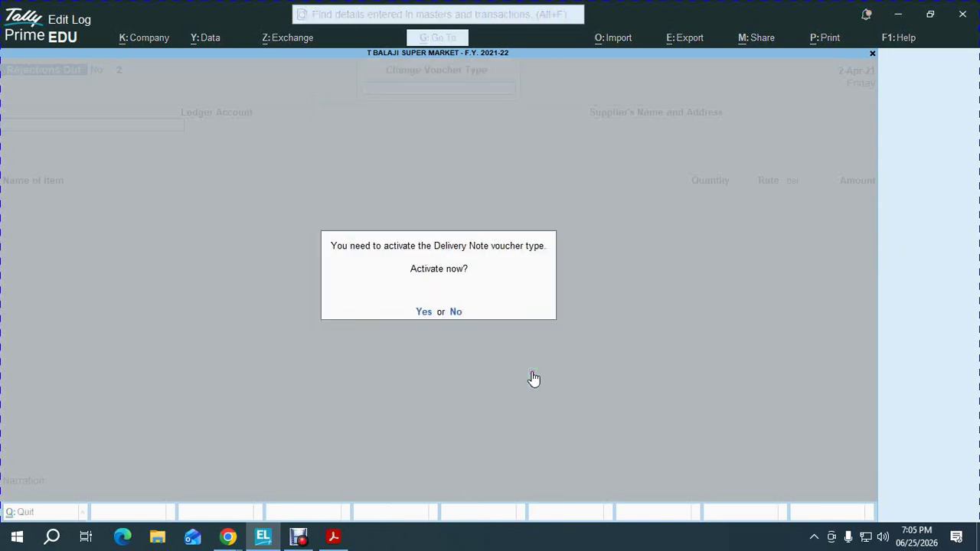
{"action": "key", "text": "Return"}
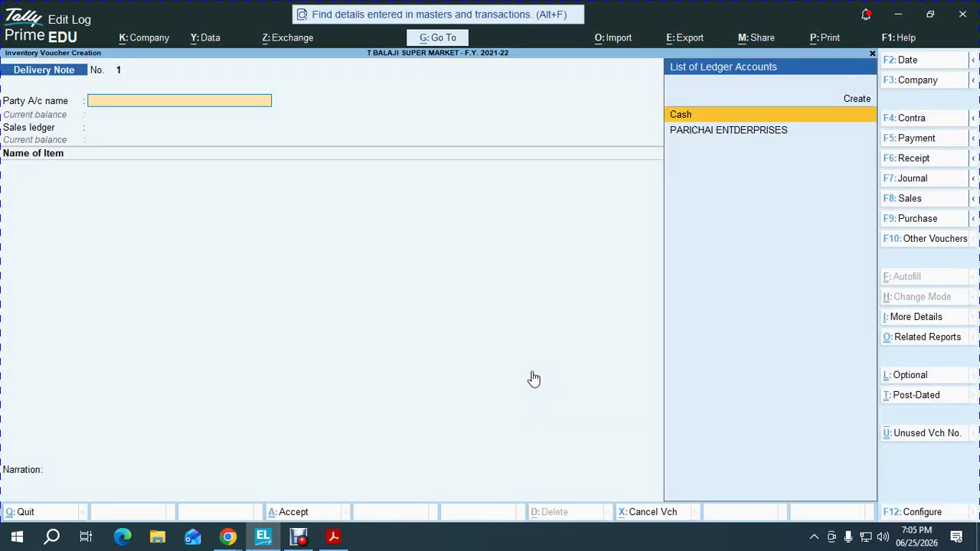
Create party ledger M S ENTERPRISES under Sundry Debtors with a 30-day credit period
{"action": "key", "text": "alt+Tab"}
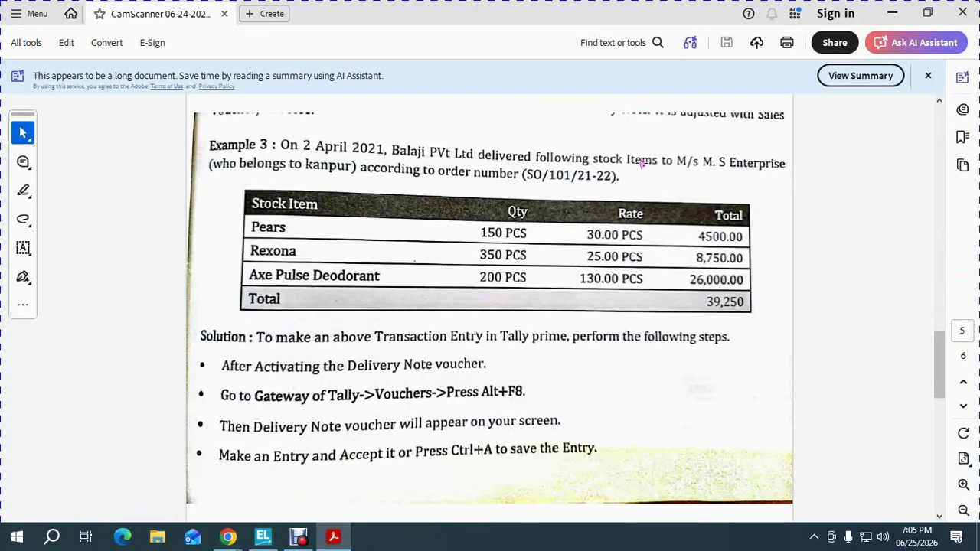
{"action": "key", "text": "alt+Tab"}
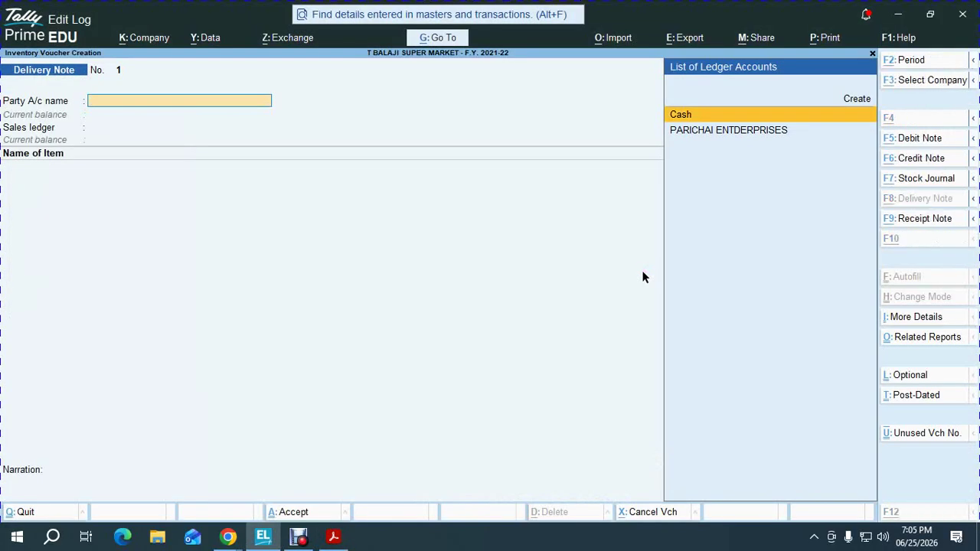
{"action": "key", "text": "alt+c"}
{"action": "type", "text": "M S"}
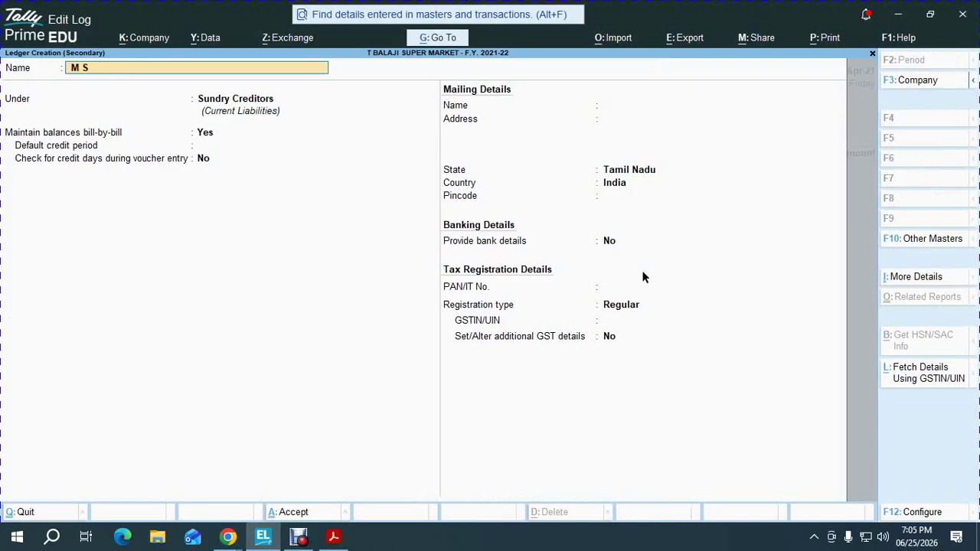
{"action": "type", "text": " ENTERPRISES"}
{"action": "key", "text": "Return"}
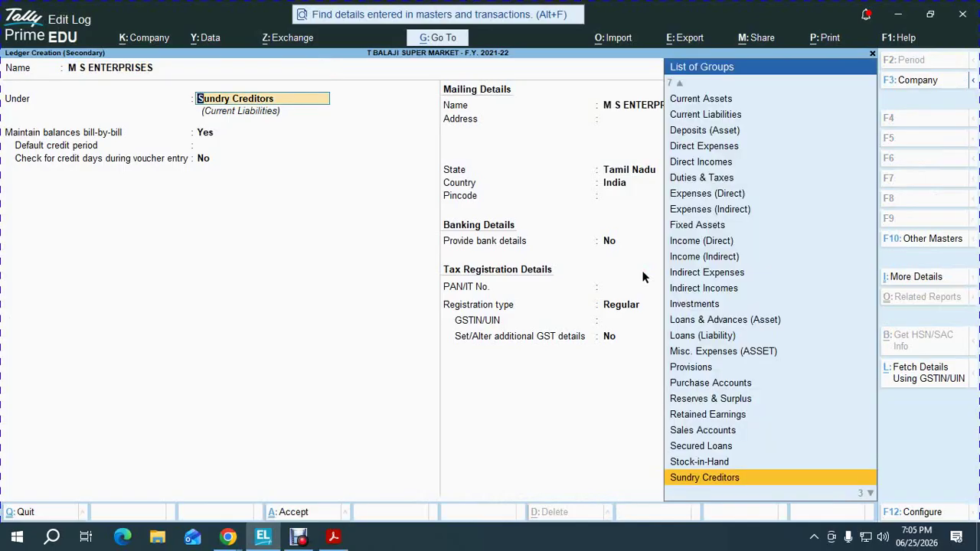
{"action": "key", "text": "Down"}
{"action": "key", "text": "Return"}
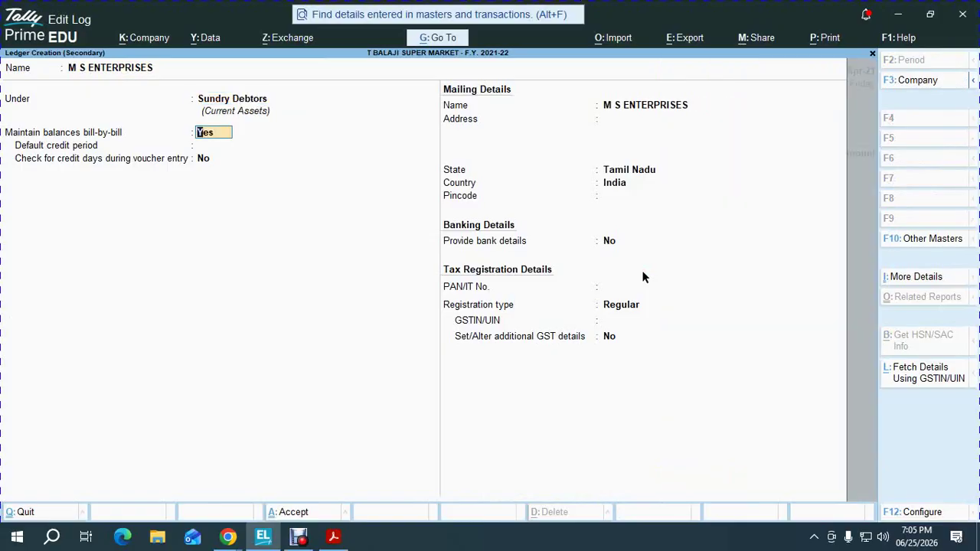
{"action": "key", "text": "Return"}
{"action": "type", "text": "30"}
{"action": "key", "text": "Return"}
{"action": "key", "text": "ctrl+a"}
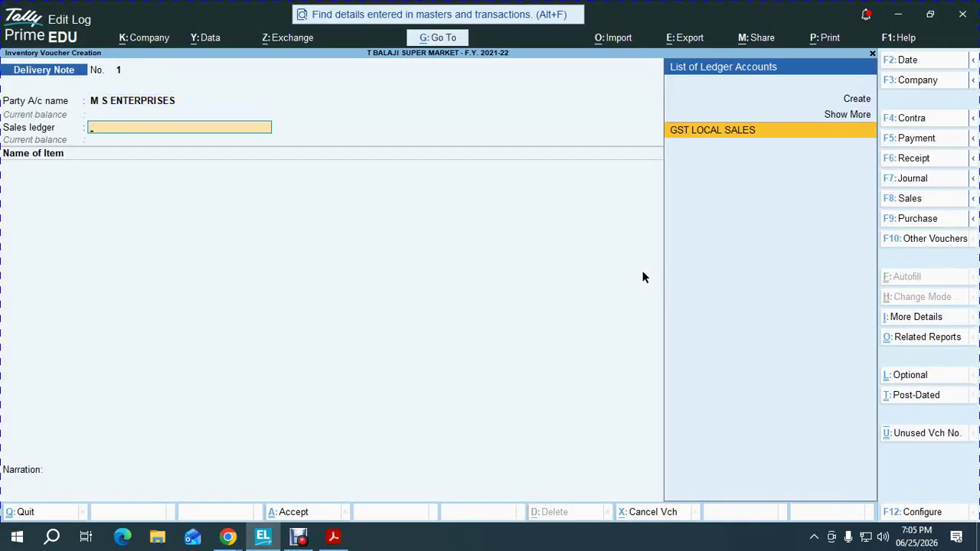
Accept GST LOCAL SALES as sales ledger and enter PEARS as the first item
{"action": "key", "text": "Return"}
{"action": "key", "text": "alt+Tab"}
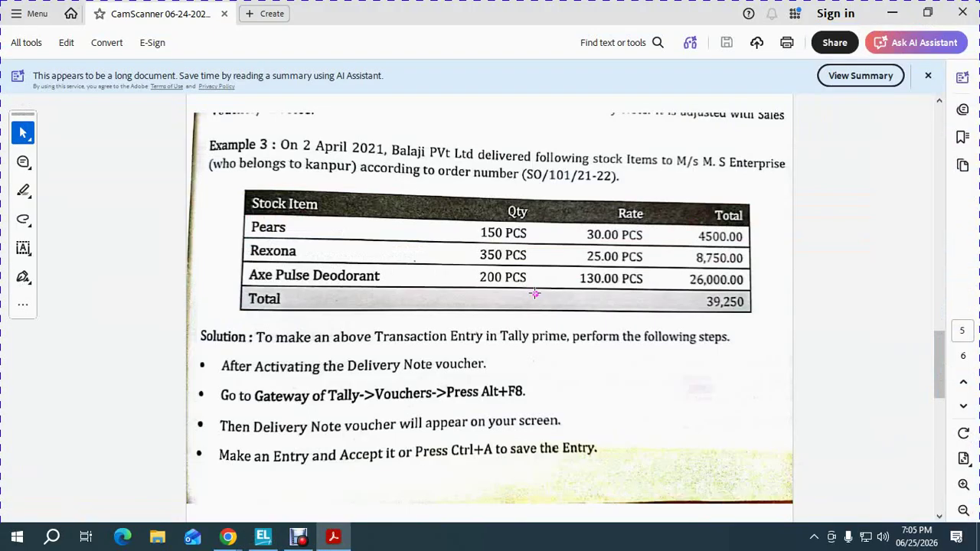
{"action": "key", "text": "alt+Tab"}
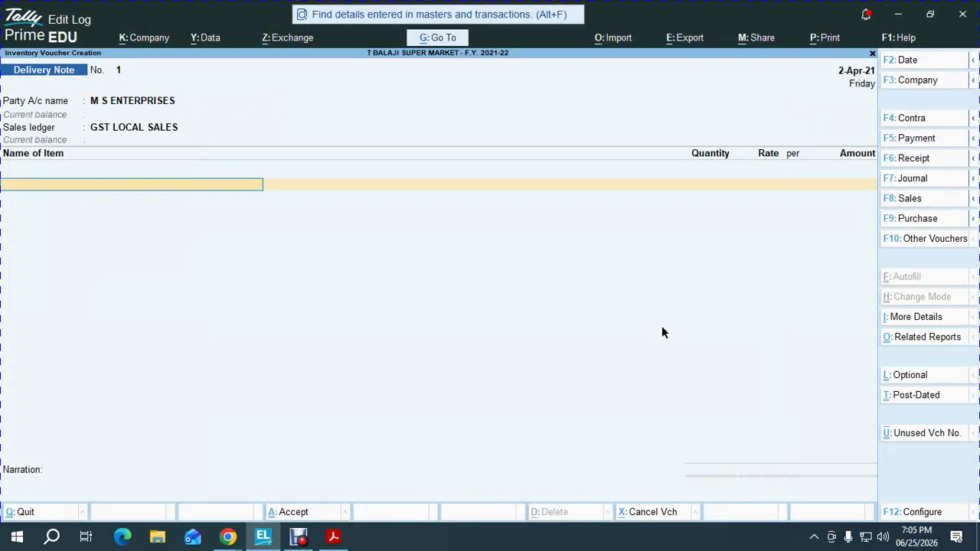
{"action": "type", "text": "pe"}
{"action": "key", "text": "Return"}
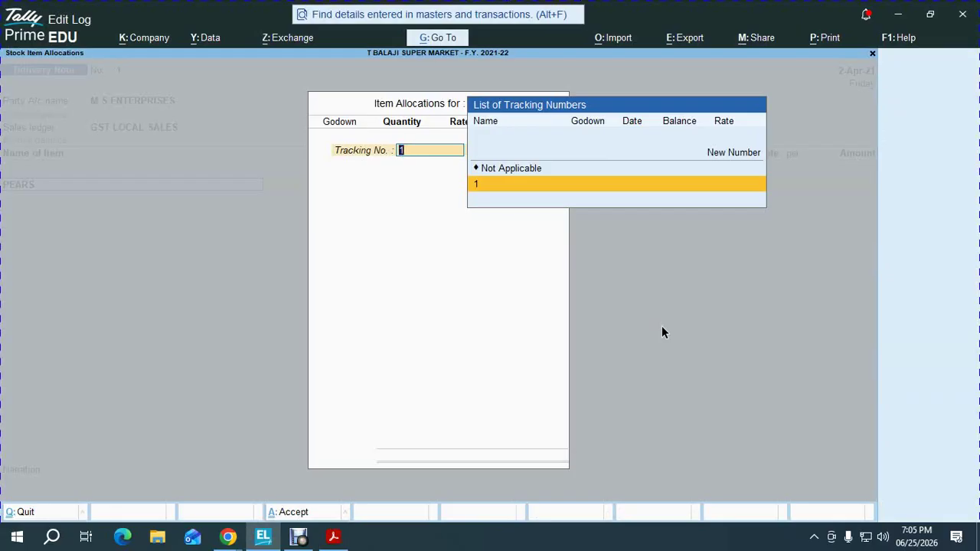
{"action": "key", "text": "Escape"}
{"action": "key", "text": "y"}
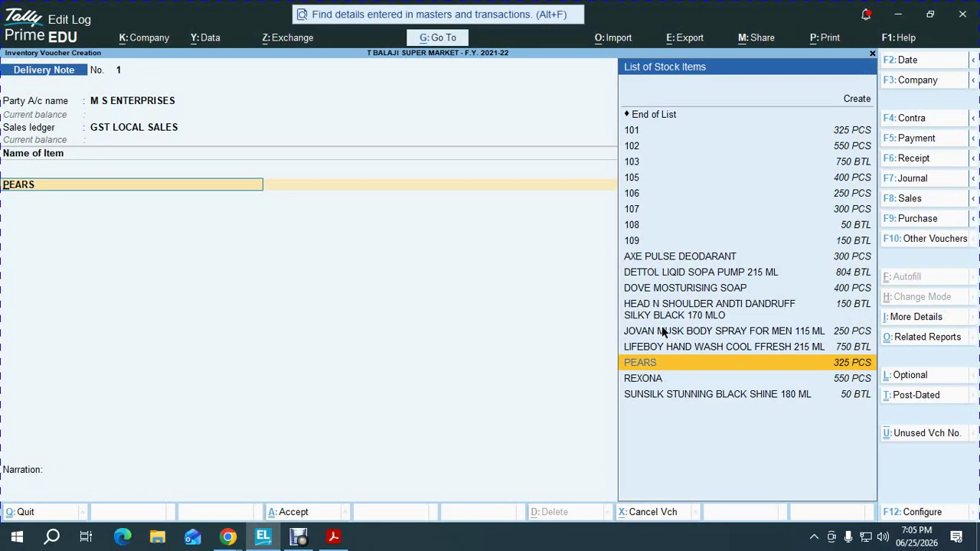
Return to the Party A/c header field and bring up the voucher configuration options
{"action": "left_click", "coordinate": [119, 70]}
{"action": "left_click", "coordinate": [111, 70]}
{"action": "left_click", "coordinate": [204, 130]}
{"action": "left_click", "coordinate": [231, 141]}
{"action": "key", "text": "BackSpace"}
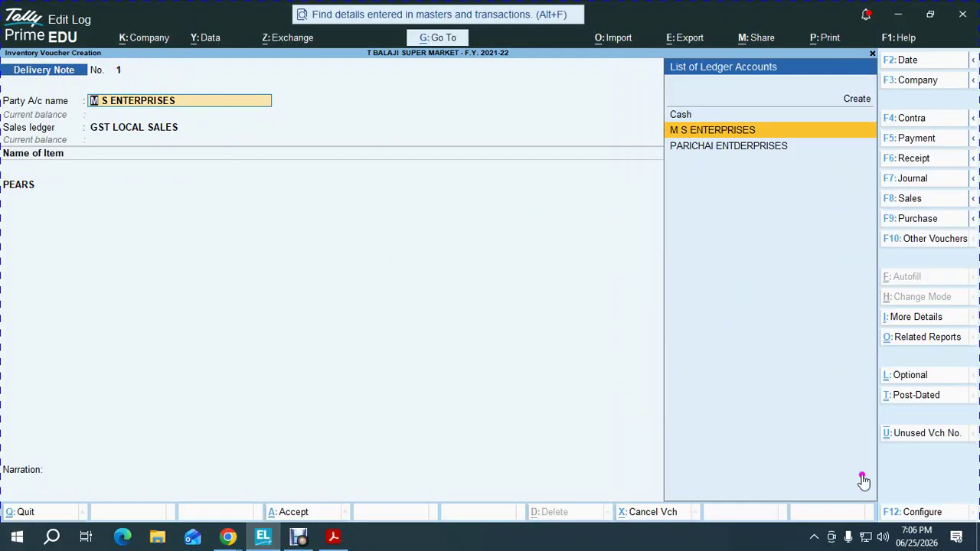
{"action": "left_click", "coordinate": [928, 512]}
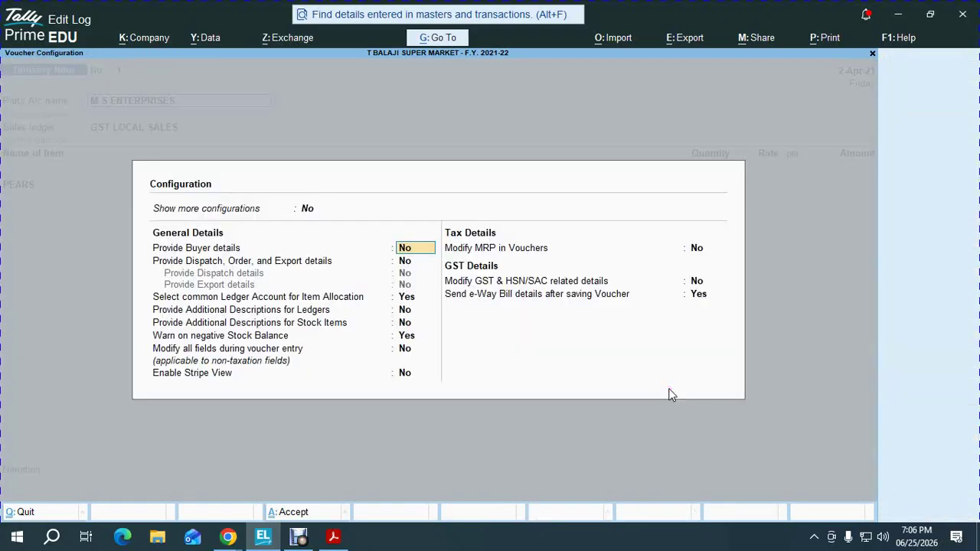
Show all configuration options, set Provide Reference No. and Date to Yes, and save
{"action": "key", "text": "Up"}
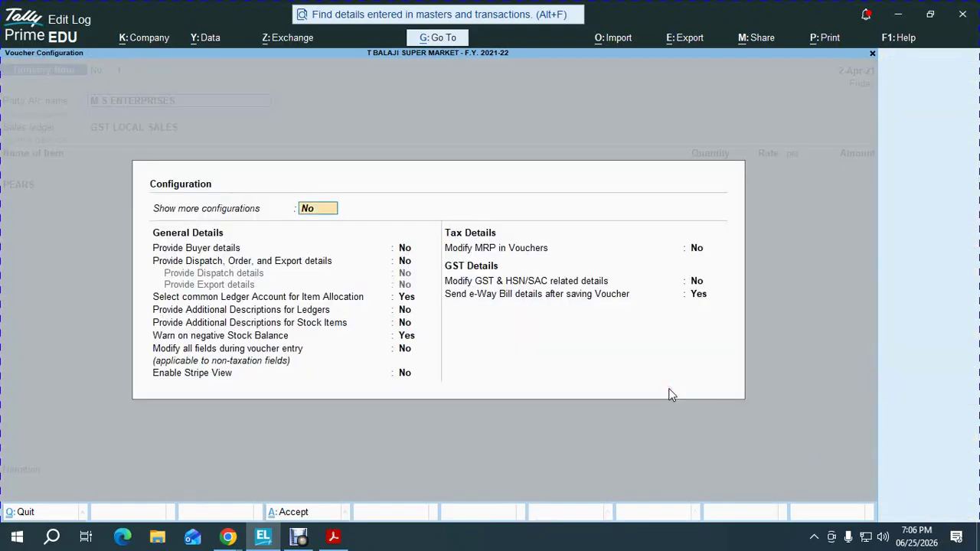
{"action": "type", "text": "y"}
{"action": "key", "text": "Return"}
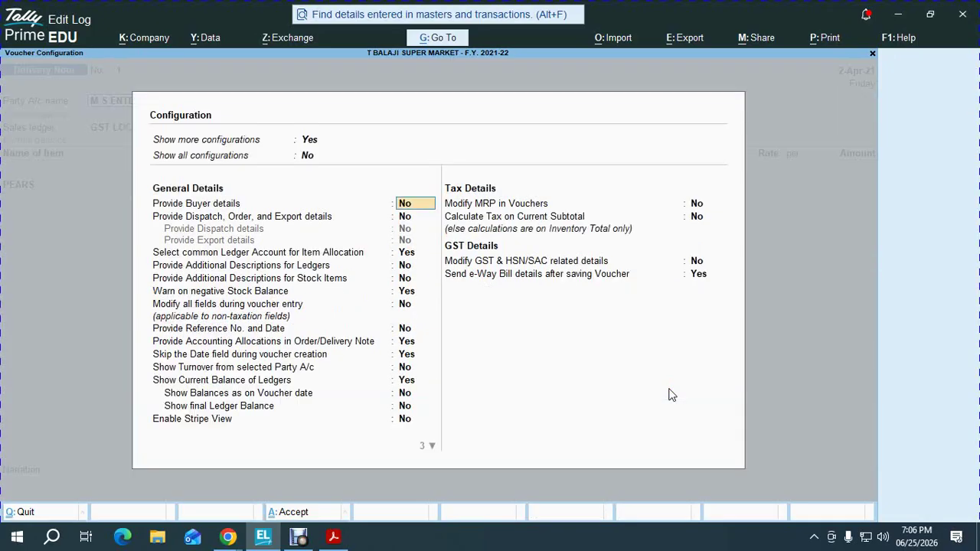
{"action": "key", "text": "Up"}
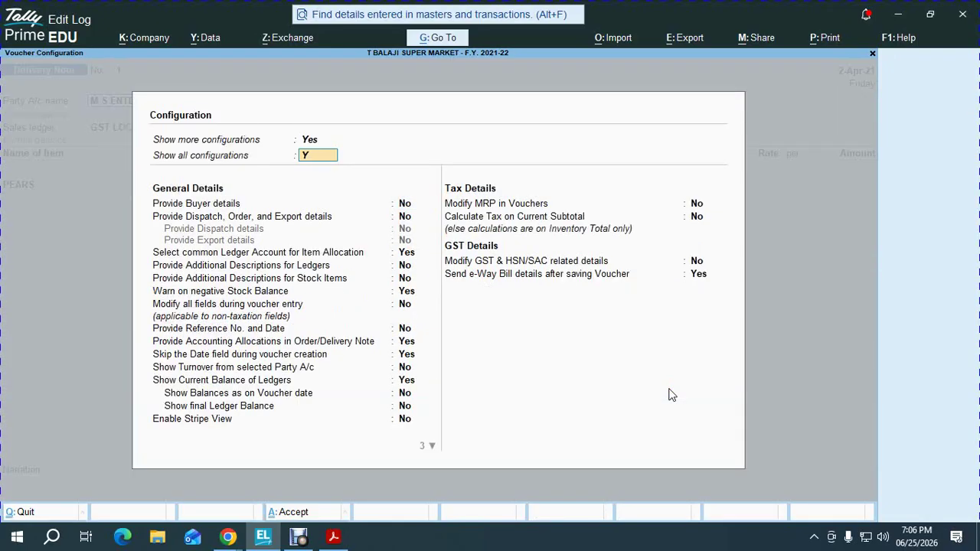
{"action": "type", "text": "y"}
{"action": "key", "text": "Return"}
{"action": "key", "text": "Down"}
{"action": "key", "text": "Down"}
{"action": "key", "text": "Down"}
{"action": "key", "text": "Down"}
{"action": "key", "text": "Down"}
{"action": "key", "text": "Down"}
{"action": "key", "text": "Down"}
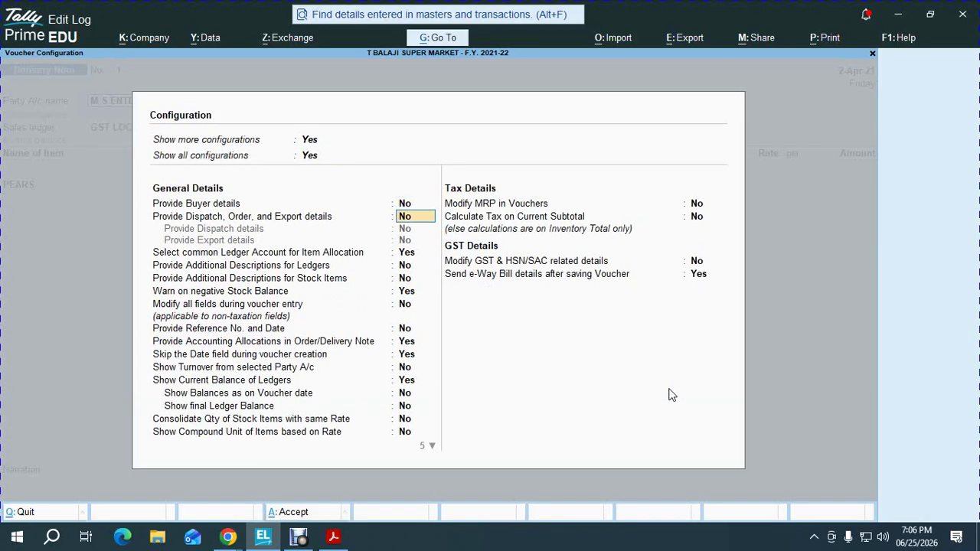
{"action": "key", "text": "Down"}
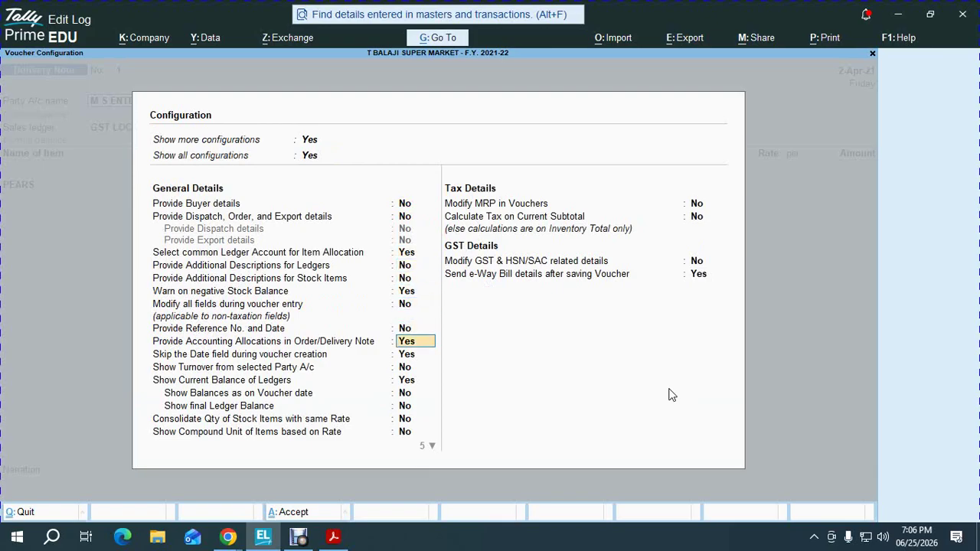
{"action": "key", "text": "Up"}
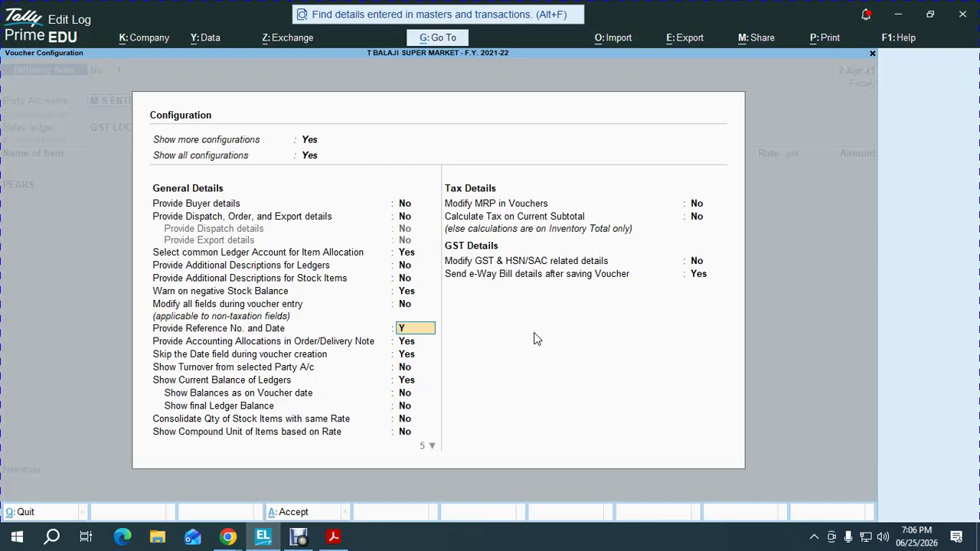
{"action": "type", "text": "Y"}
{"action": "key", "text": "Return"}
{"action": "key", "text": "Up"}
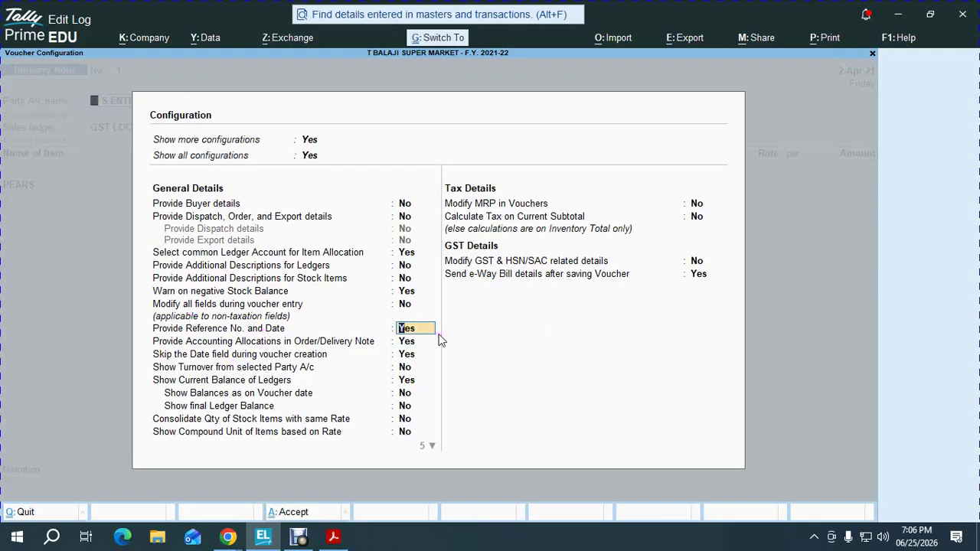
{"action": "key", "text": "ctrl+a"}
Recheck the reference number and date option in configuration and accept it
{"action": "key", "text": "F12"}
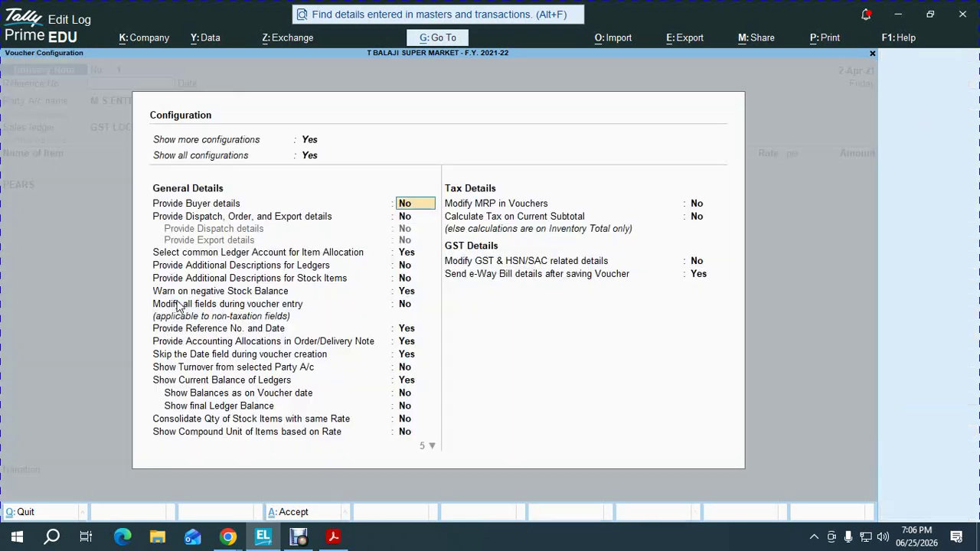
{"action": "key", "text": "Down"}
{"action": "key", "text": "Down"}
{"action": "key", "text": "Down"}
{"action": "key", "text": "Down"}
{"action": "key", "text": "Down"}
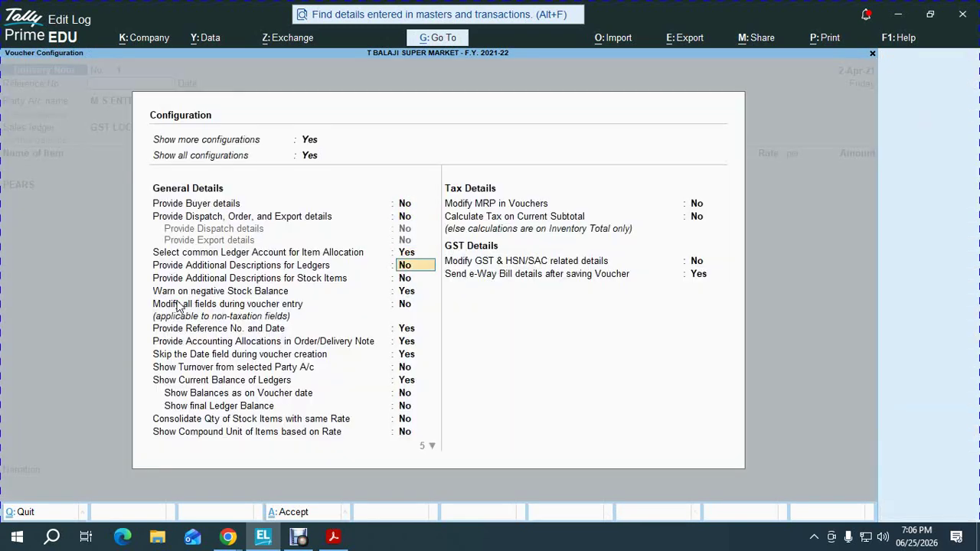
{"action": "key", "text": "Down"}
{"action": "key", "text": "Down"}
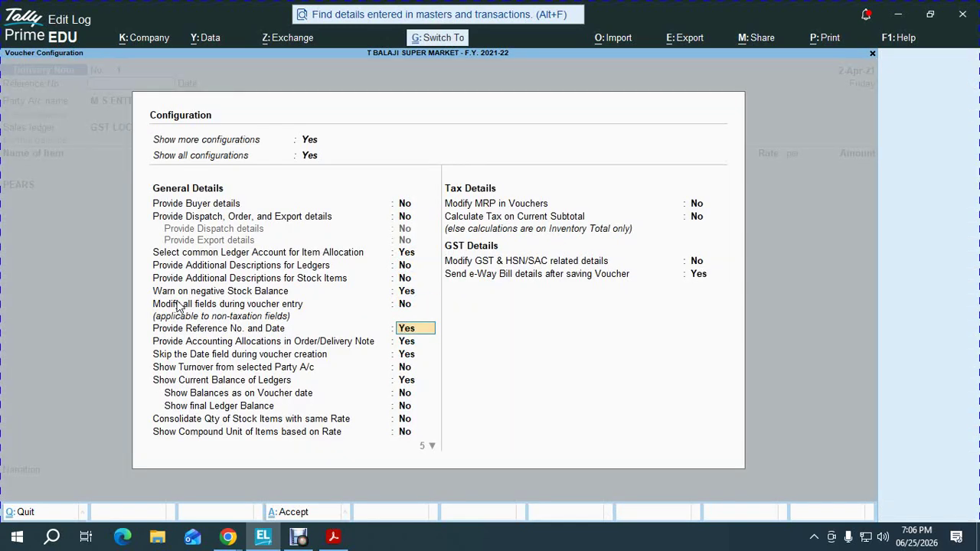
{"action": "key", "text": "ctrl+a"}
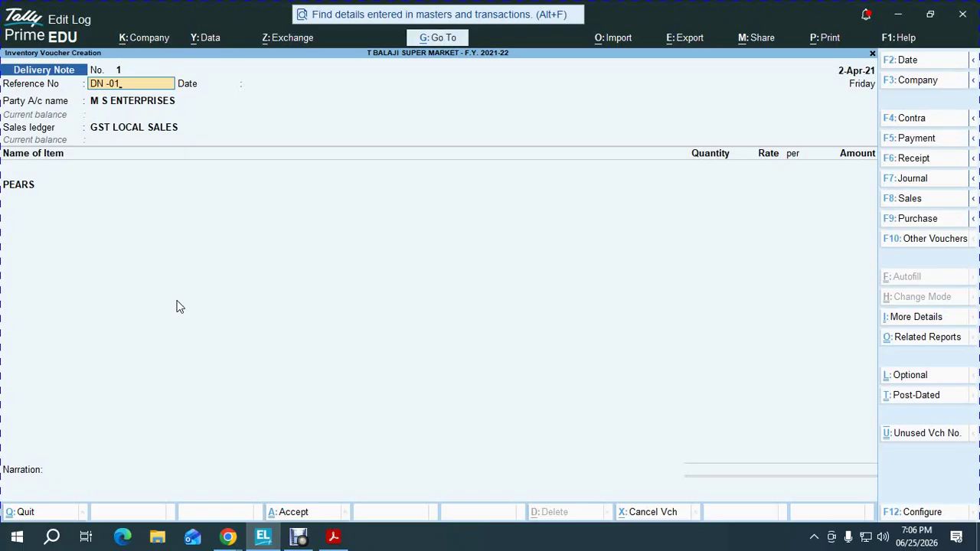
Confirm reference DN -01, then allocate PEARS to tracking number DN -01 from the KATHRA godown
{"action": "key", "text": "Return"}
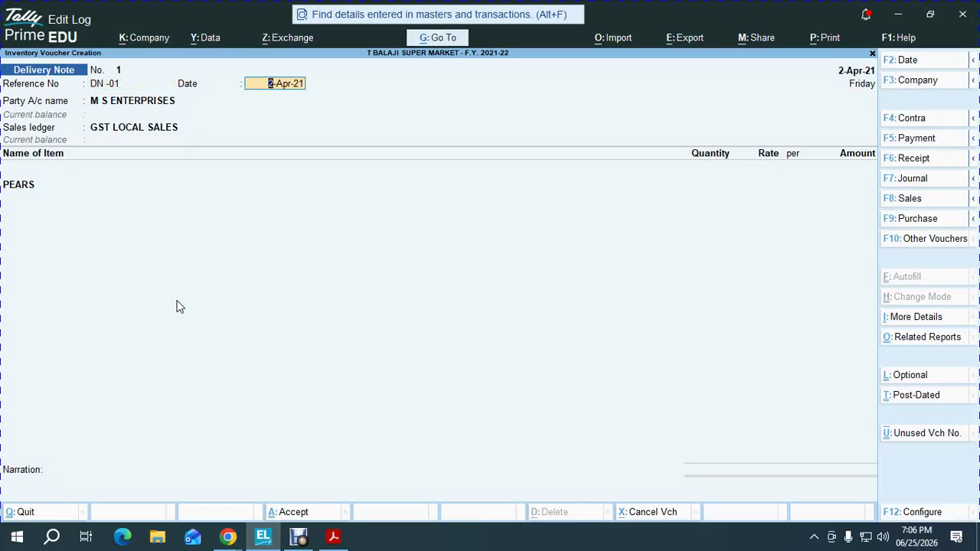
{"action": "key", "text": "Return"}
{"action": "key", "text": "Return"}
{"action": "key", "text": "Return"}
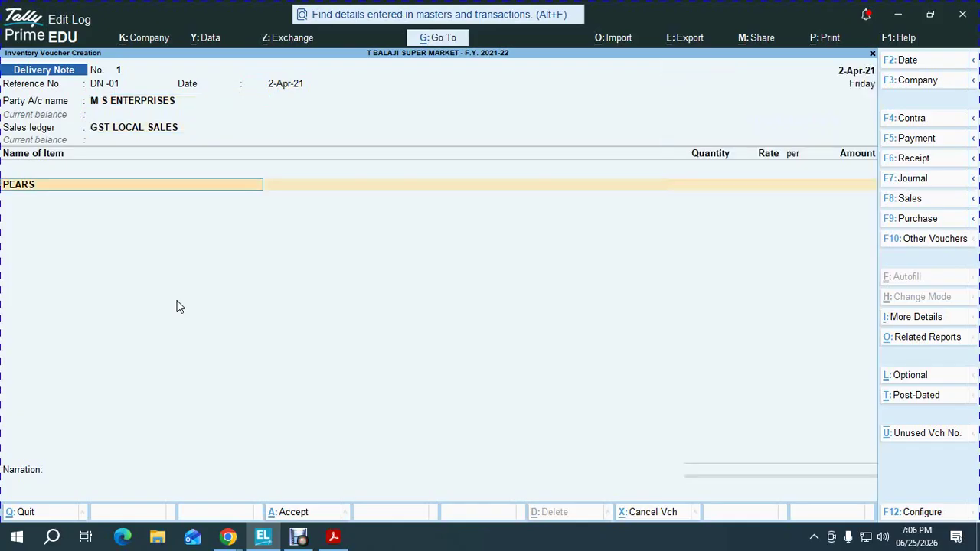
{"action": "key", "text": "Return"}
{"action": "key", "text": "Down"}
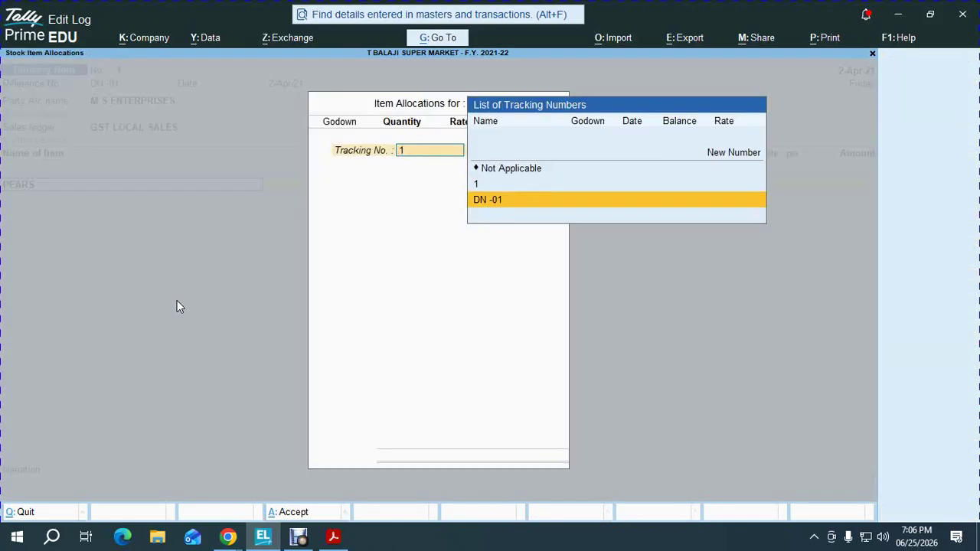
{"action": "key", "text": "BackSpace"}
{"action": "key", "text": "Return"}
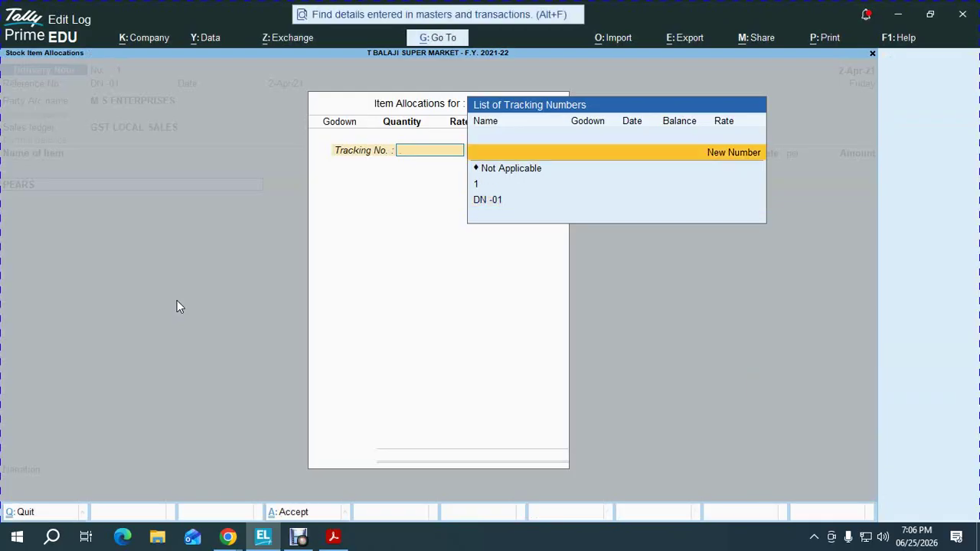
{"action": "key", "text": "Down"}
{"action": "key", "text": "Down"}
{"action": "key", "text": "Down"}
{"action": "key", "text": "Return"}
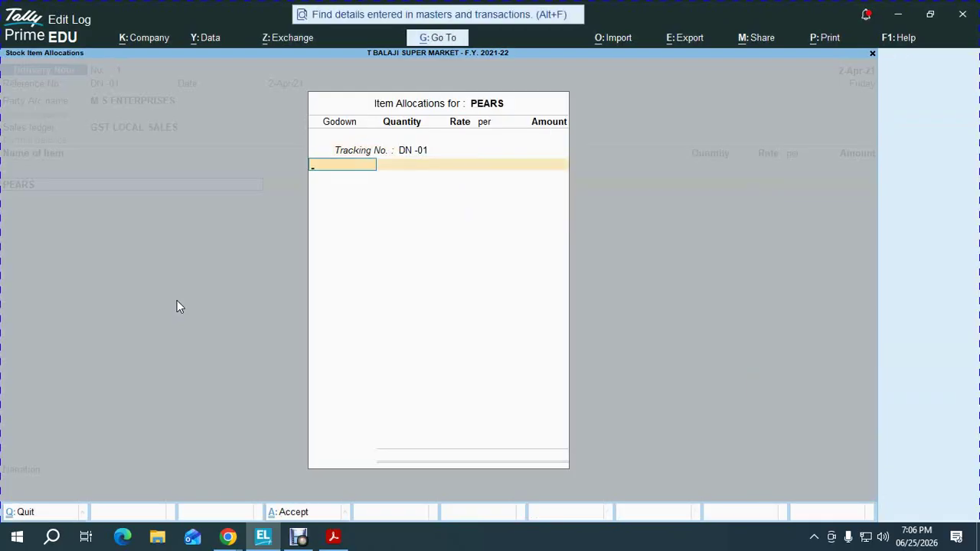
{"action": "key", "text": "Return"}
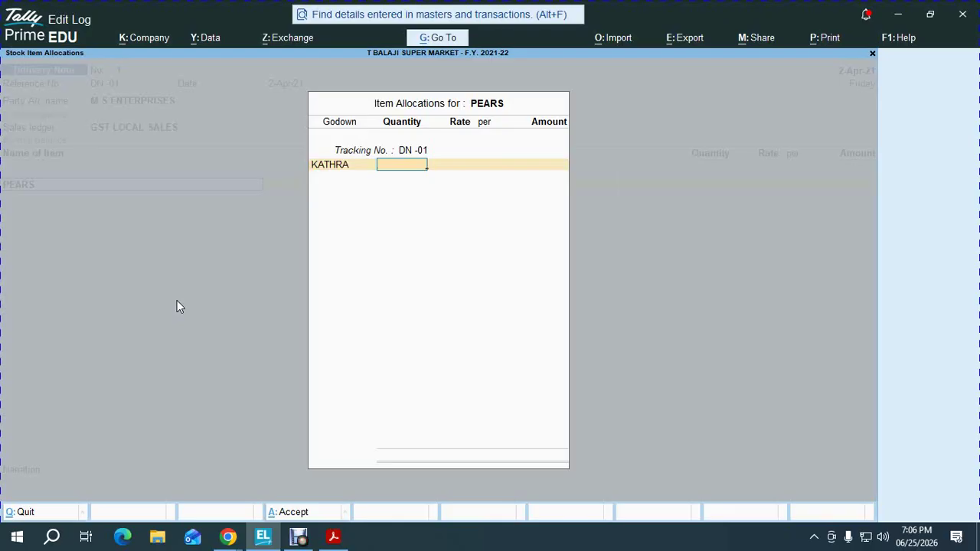
Enter 150 PCS of PEARS at a rate of 30.00, totalling 4,500.00
{"action": "key", "text": "alt+Tab"}
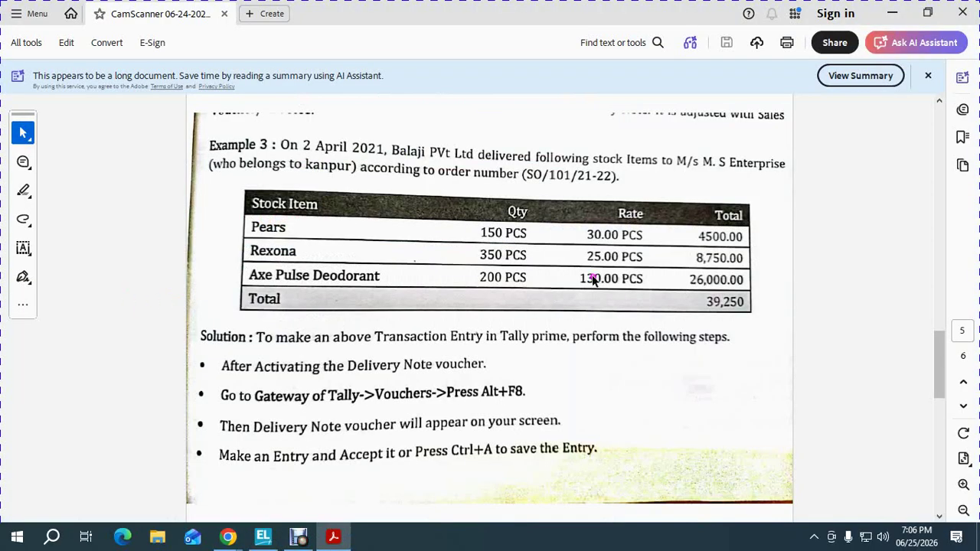
{"action": "key", "text": "alt+Tab"}
{"action": "type", "text": "150"}
{"action": "key", "text": "Return"}
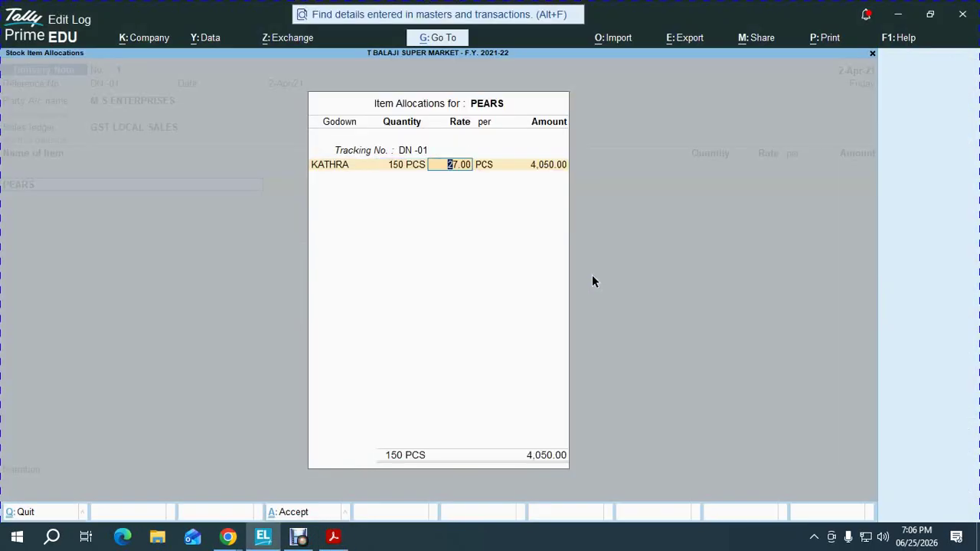
{"action": "type", "text": "30"}
{"action": "key", "text": "Return"}
{"action": "key", "text": "Return"}
{"action": "key", "text": "Return"}
{"action": "key", "text": "Return"}
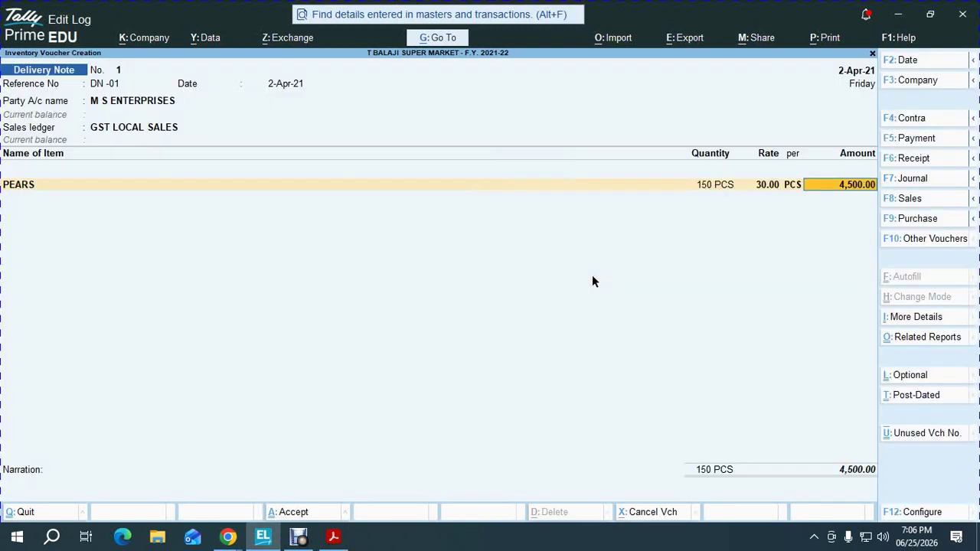
{"action": "key", "text": "Return"}
{"action": "key", "text": "alt+Tab"}
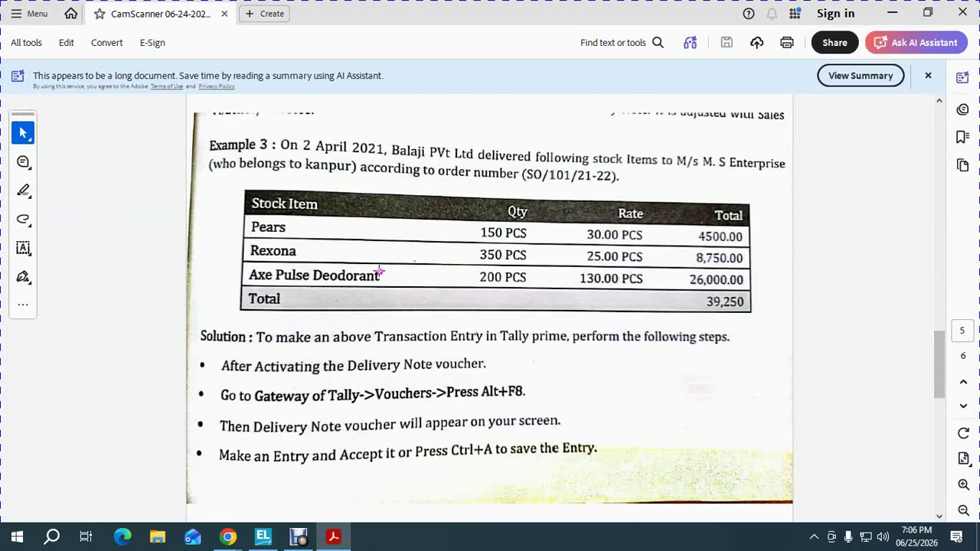
{"action": "key", "text": "alt+Tab"}
Add REXONA under tracking No. DN -01, godown KATHRA, 350 PCS at 25.00 (8,750.00)
{"action": "type", "text": "REX"}
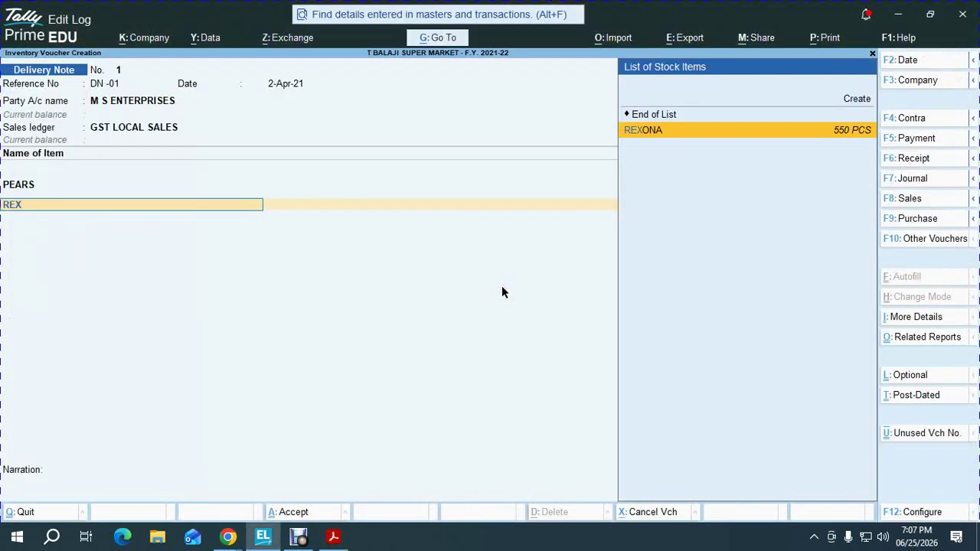
{"action": "key", "text": "Return"}
{"action": "key", "text": "Down"}
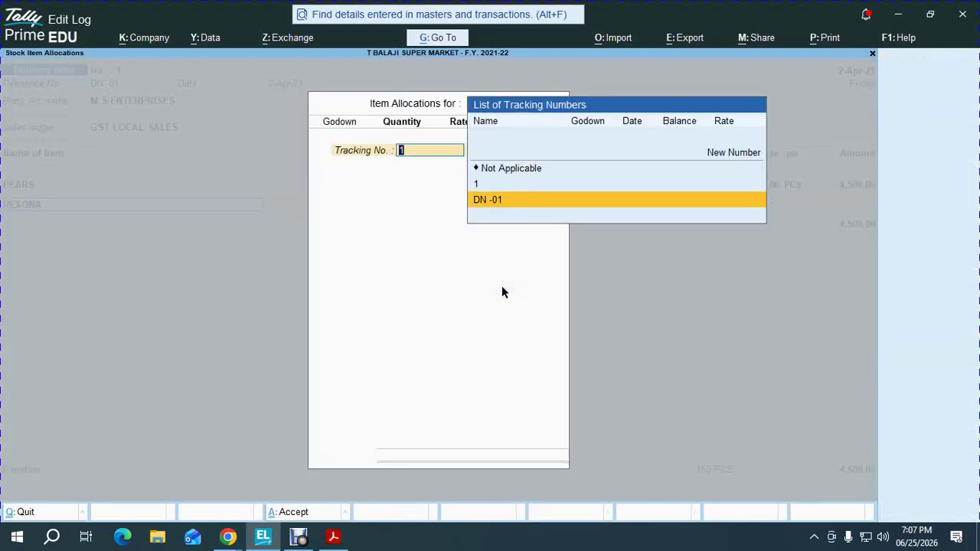
{"action": "key", "text": "Return"}
{"action": "type", "text": "K"}
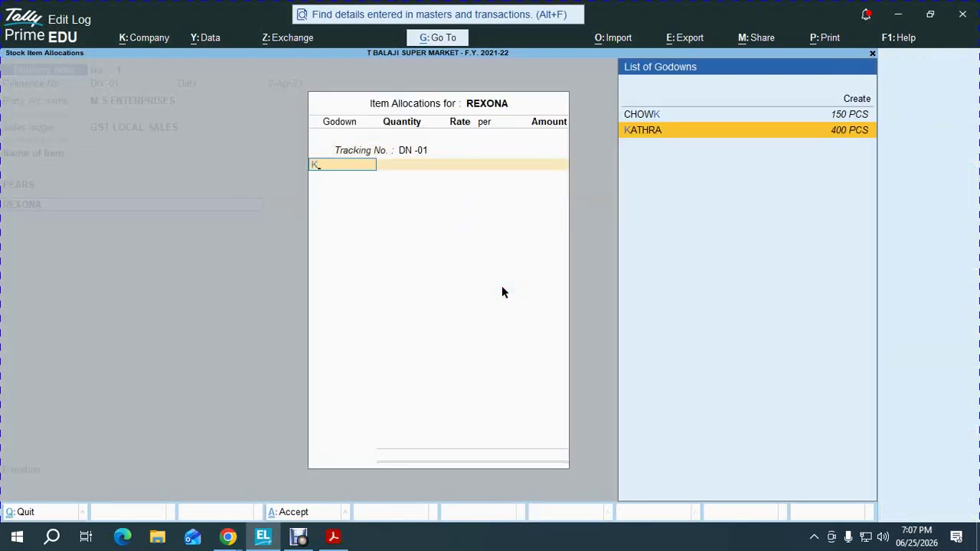
{"action": "key", "text": "Return"}
{"action": "key", "text": "BackSpace"}
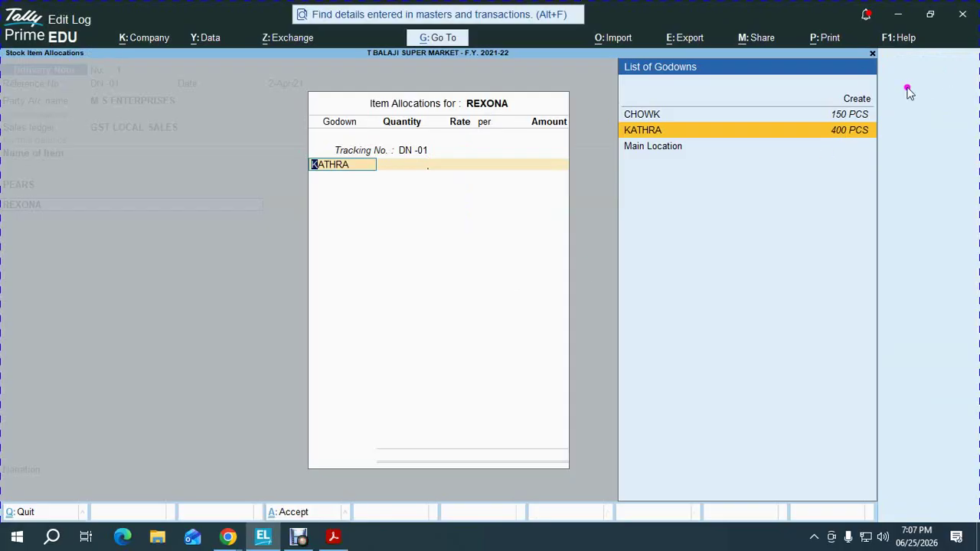
{"action": "left_click", "coordinate": [837, 137]}
{"action": "key", "text": "alt+Tab"}
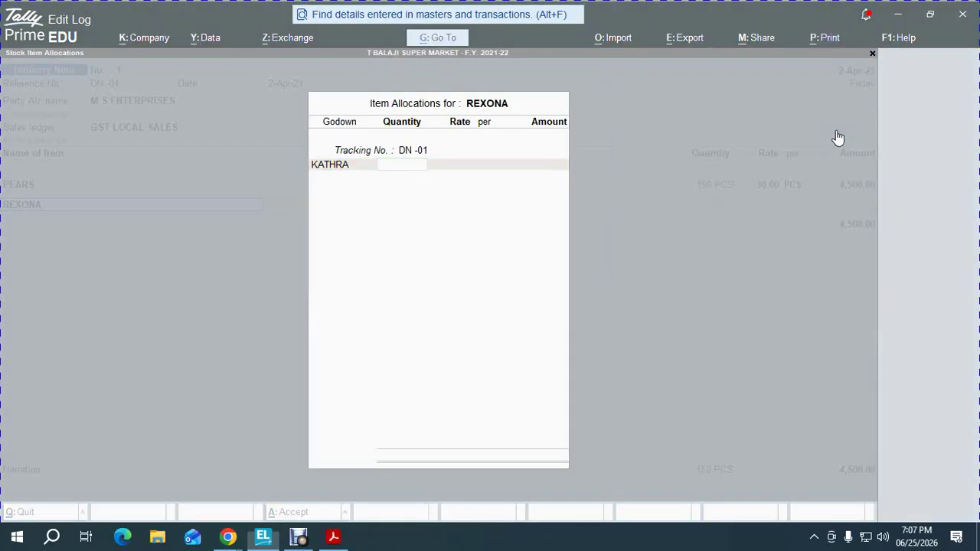
{"action": "key", "text": "alt+Tab"}
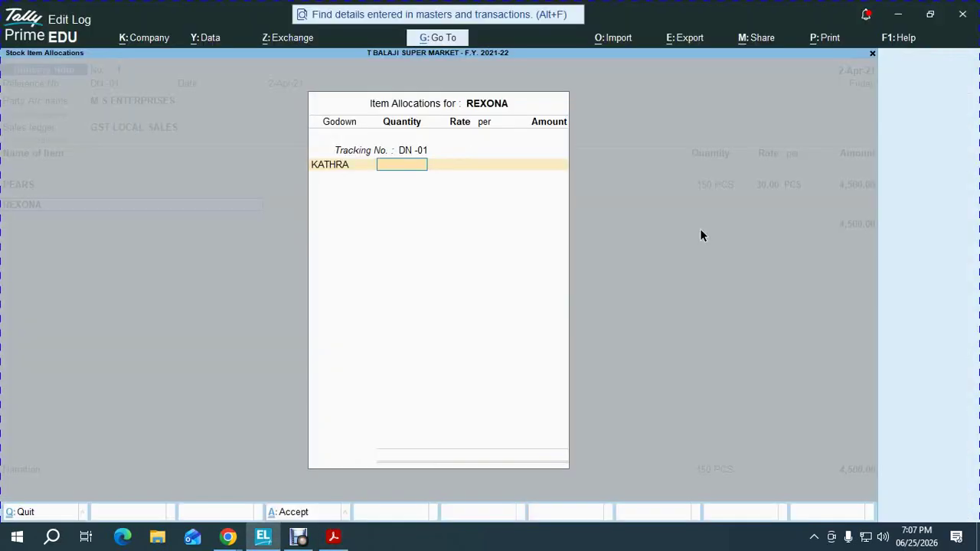
{"action": "key", "text": "Return"}
{"action": "type", "text": "25"}
{"action": "key", "text": "Return"}
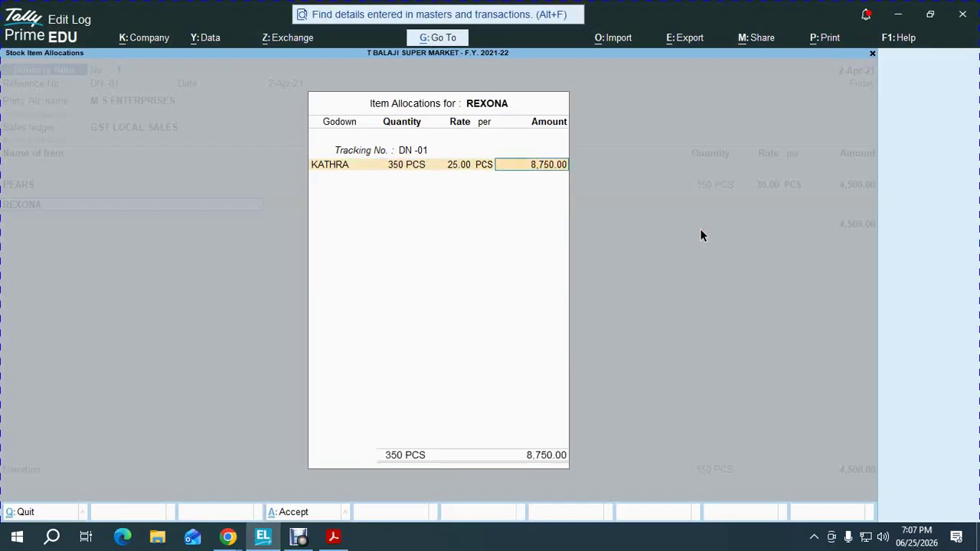
{"action": "key", "text": "Return"}
{"action": "key", "text": "Return"}
{"action": "key", "text": "Return"}
{"action": "key", "text": "alt+Tab"}
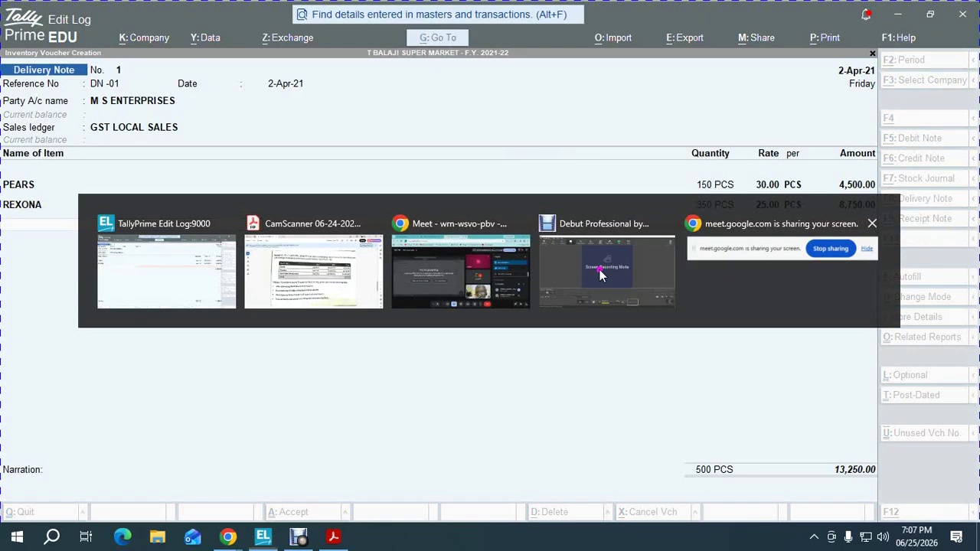
{"action": "key", "text": "alt+Tab"}
Add AXE PULSE DEODORANT under DN -01, godown KATHRA, 200 PCS at 130.00 (26,000.00)
{"action": "type", "text": "AXE"}
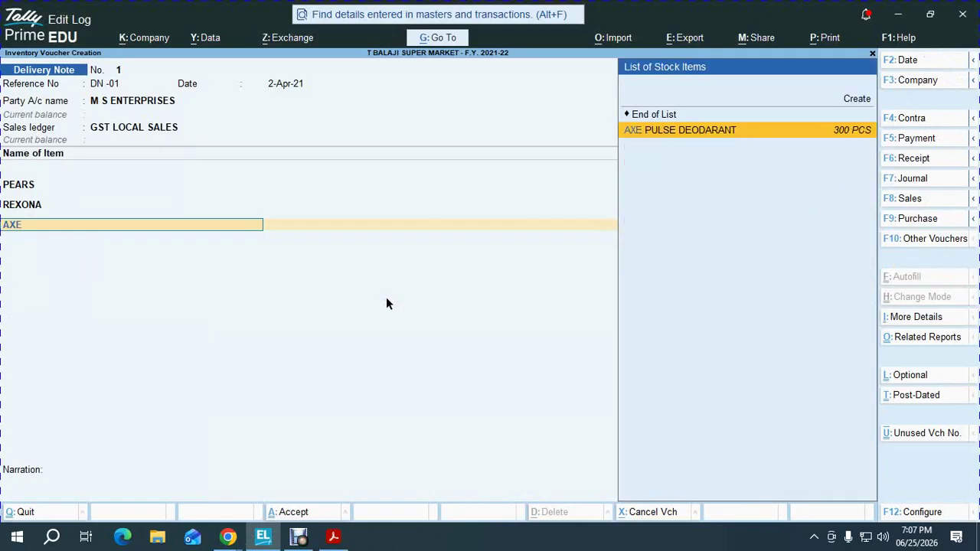
{"action": "key", "text": "Return"}
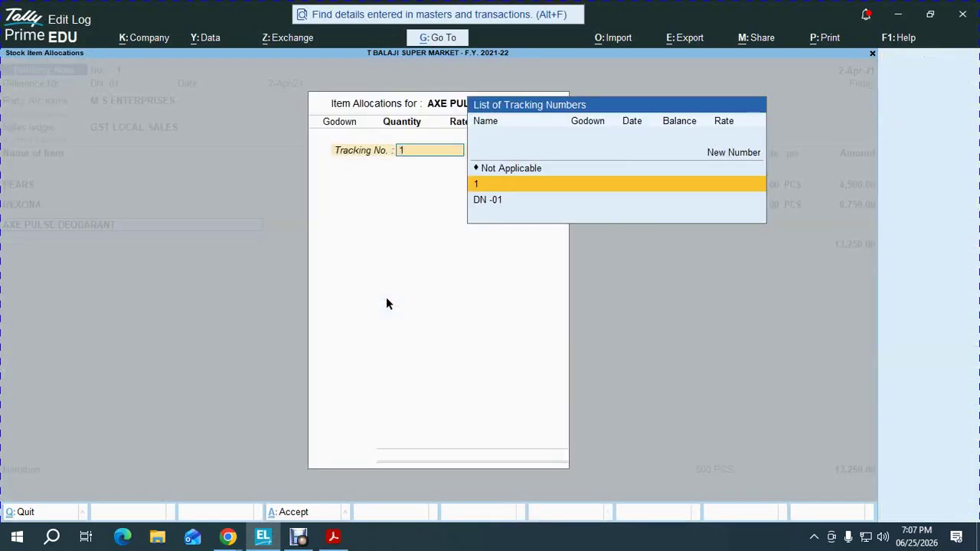
{"action": "key", "text": "Down"}
{"action": "key", "text": "Return"}
{"action": "type", "text": "K"}
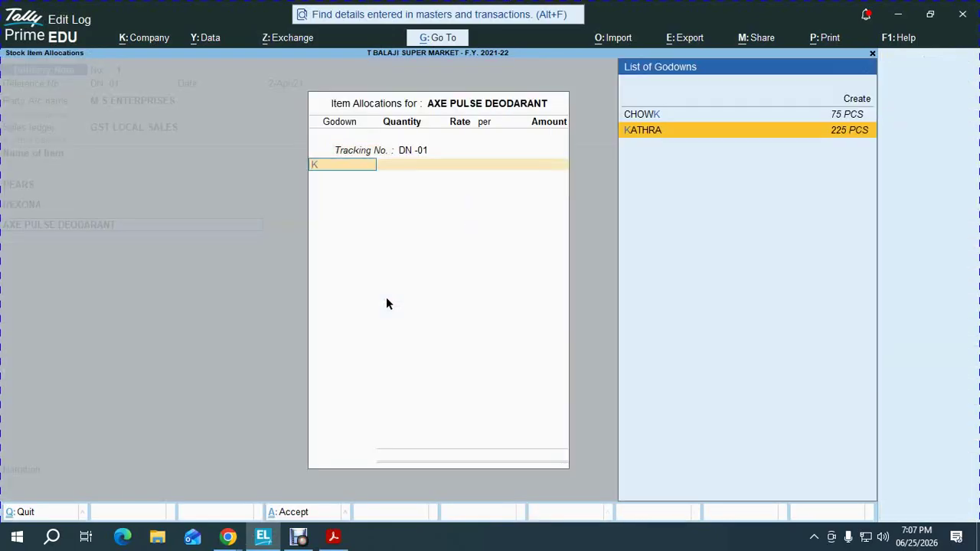
{"action": "key", "text": "alt+Tab"}
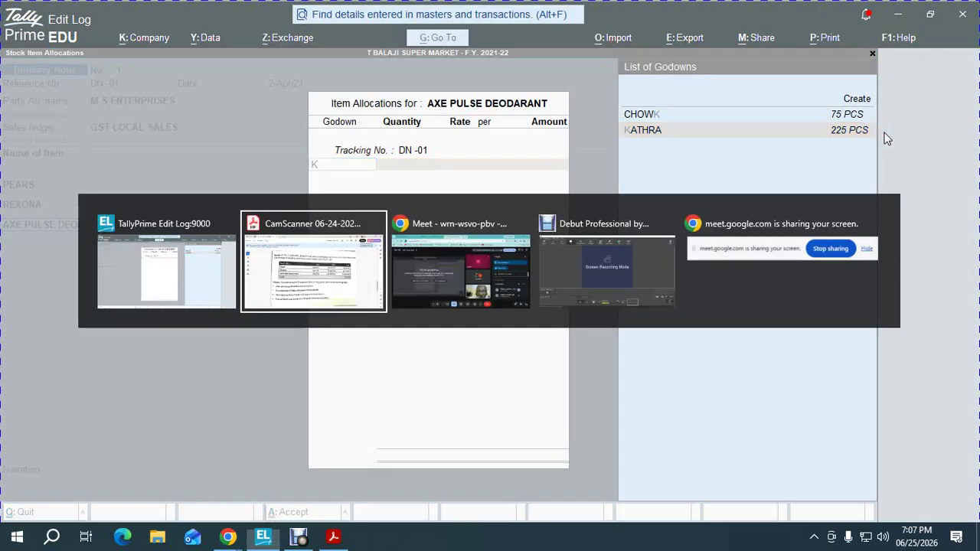
{"action": "key", "text": "alt+Tab"}
{"action": "key", "text": "Return"}
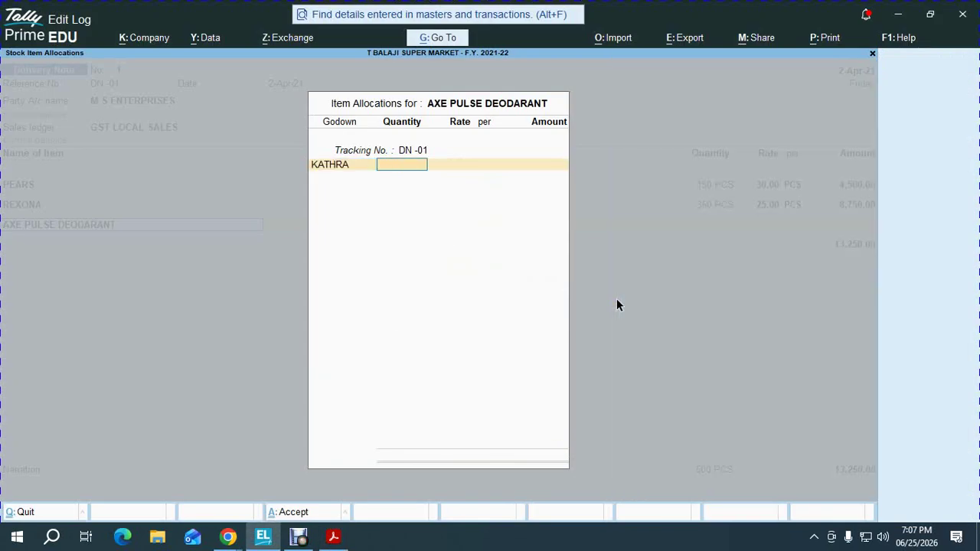
{"action": "type", "text": "200"}
{"action": "key", "text": "Return"}
{"action": "key", "text": "alt+Tab"}
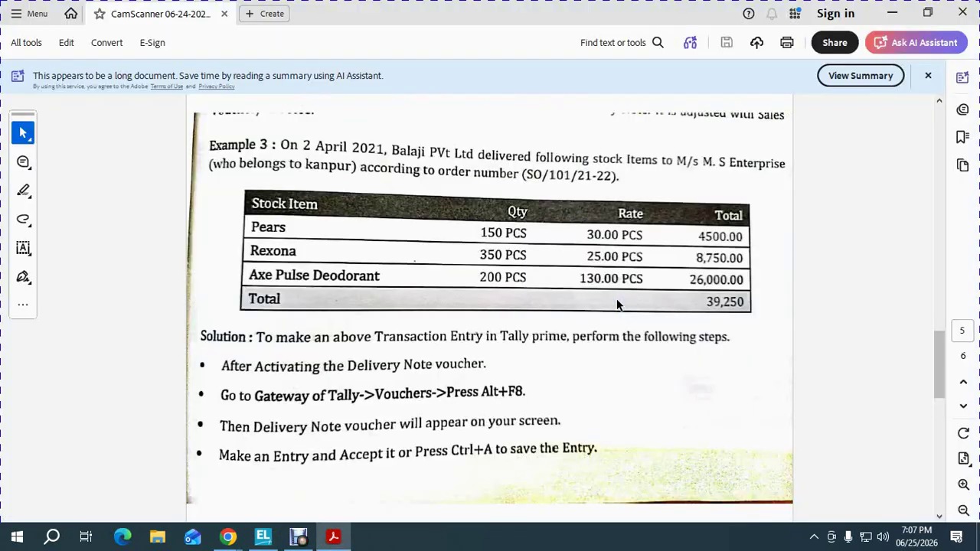
{"action": "key", "text": "alt+Tab"}
{"action": "type", "text": "130"}
{"action": "key", "text": "Return"}
{"action": "key", "text": "Return"}
{"action": "key", "text": "Return"}
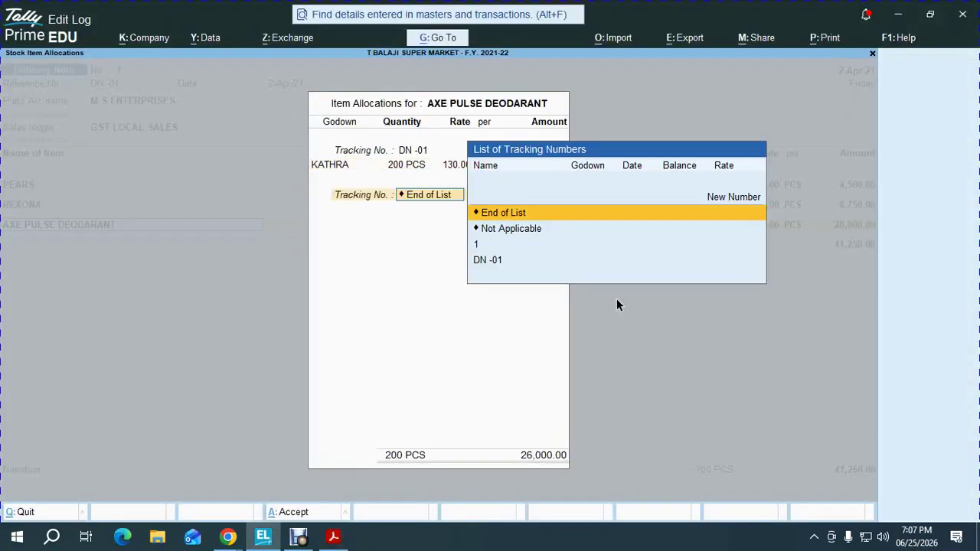
{"action": "key", "text": "Return"}
{"action": "key", "text": "Return"}
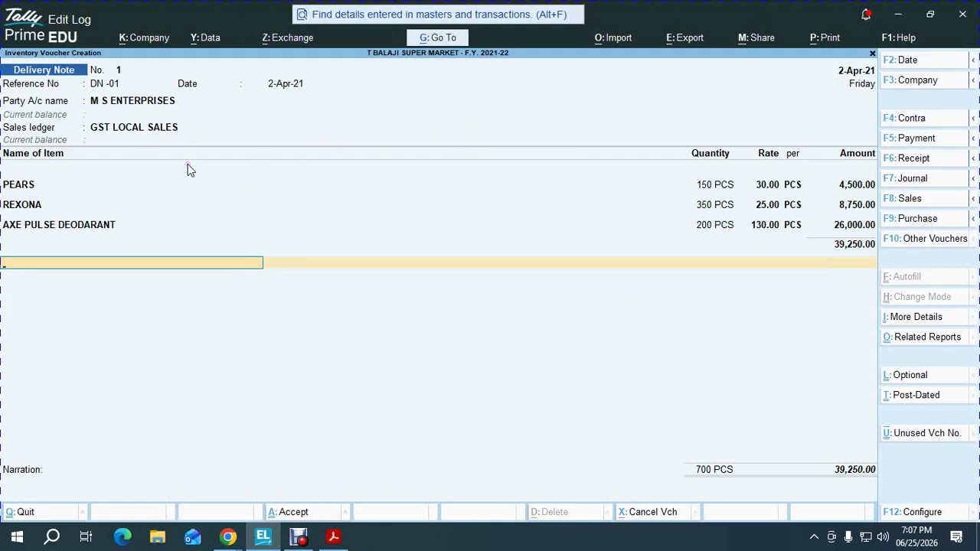
Accept Delivery Note No. 1 for 39,250.00 and return to TallyPrime showing blank No. 2
{"action": "key", "text": "Return"}
{"action": "key", "text": "Return"}
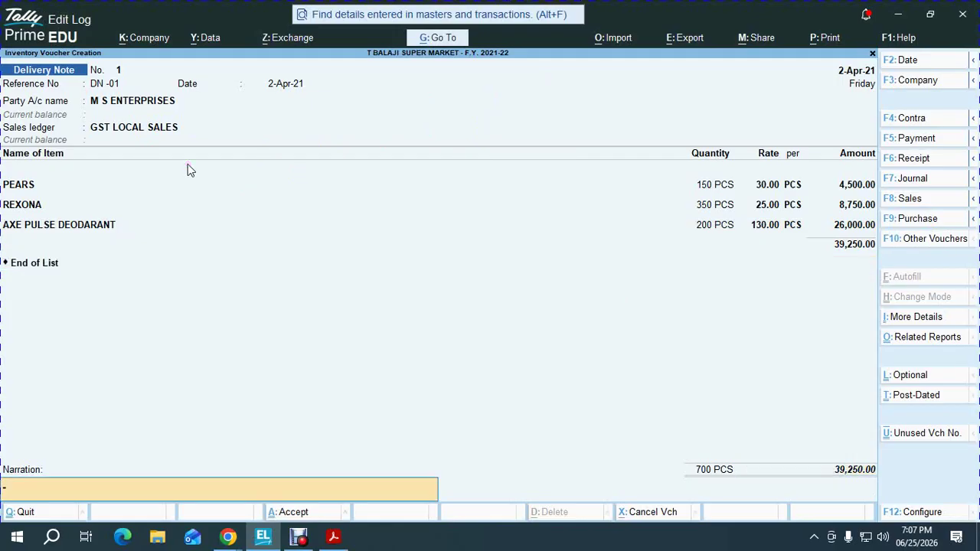
{"action": "key", "text": "Return"}
{"action": "key", "text": "Return"}
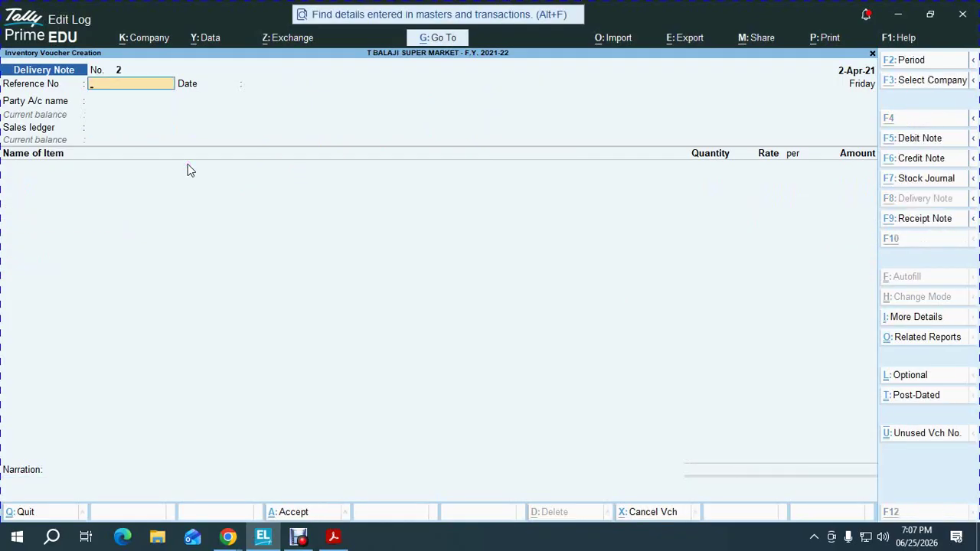
{"action": "key", "text": "alt+Tab"}
{"action": "scroll", "coordinate": [188, 164], "scroll_direction": "down", "scroll_amount": 5}
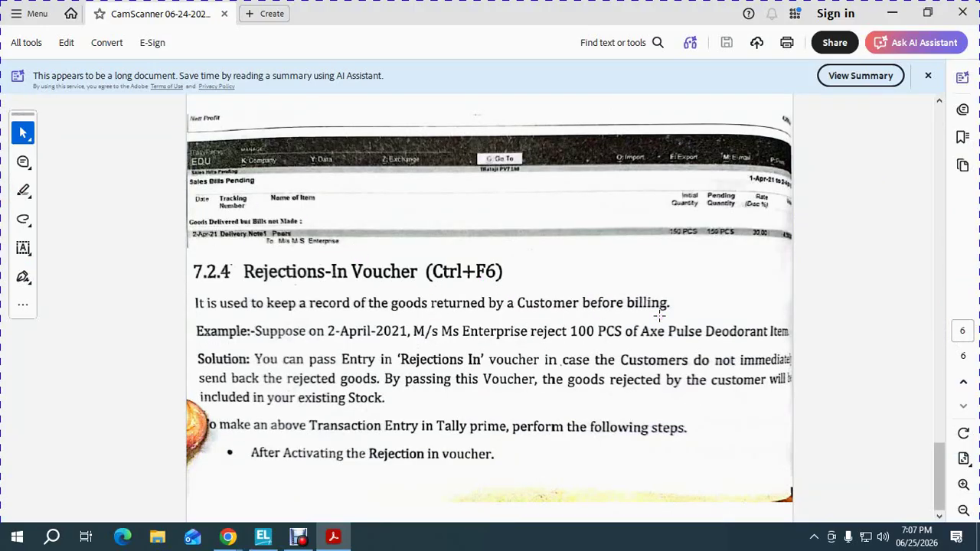
{"action": "mouse_move", "coordinate": [262, 532]}
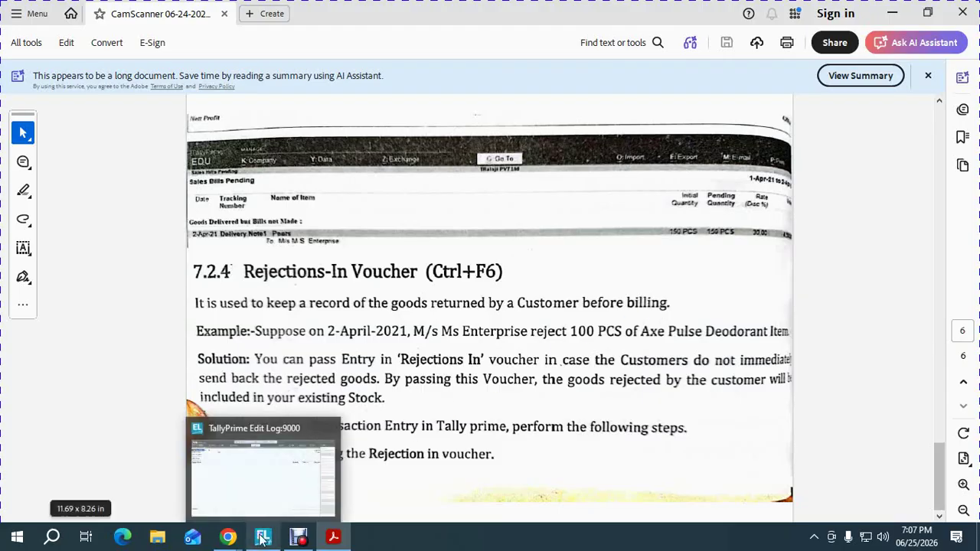
{"action": "left_click", "coordinate": [273, 481]}
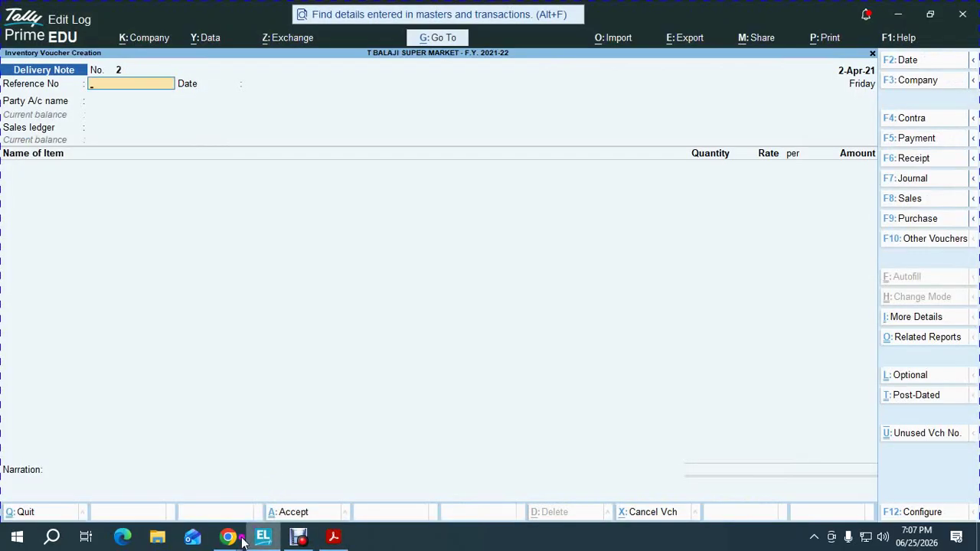
Admit the waiting guest in Google Meet and lower the participant's raised hand
{"action": "mouse_move", "coordinate": [236, 540]}
{"action": "left_click", "coordinate": [149, 469]}
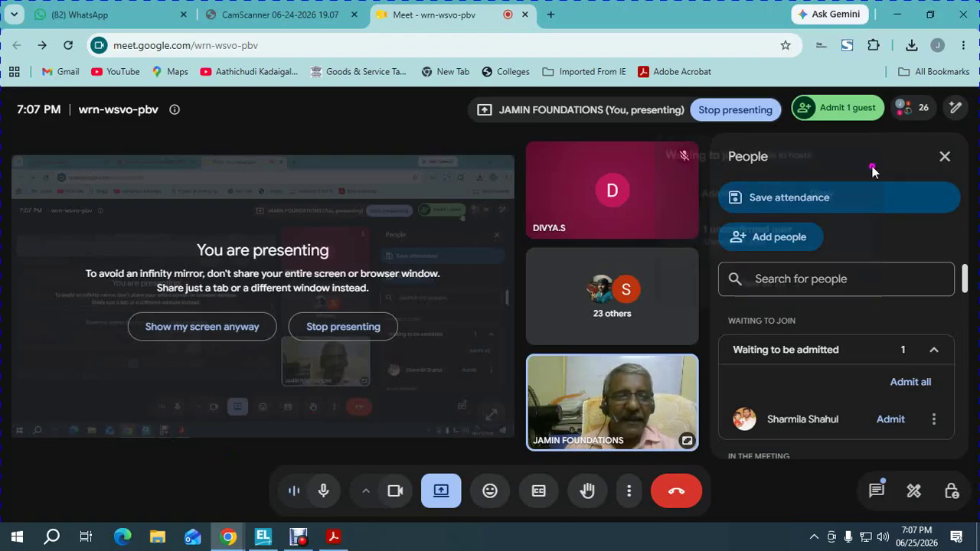
{"action": "left_click", "coordinate": [892, 419]}
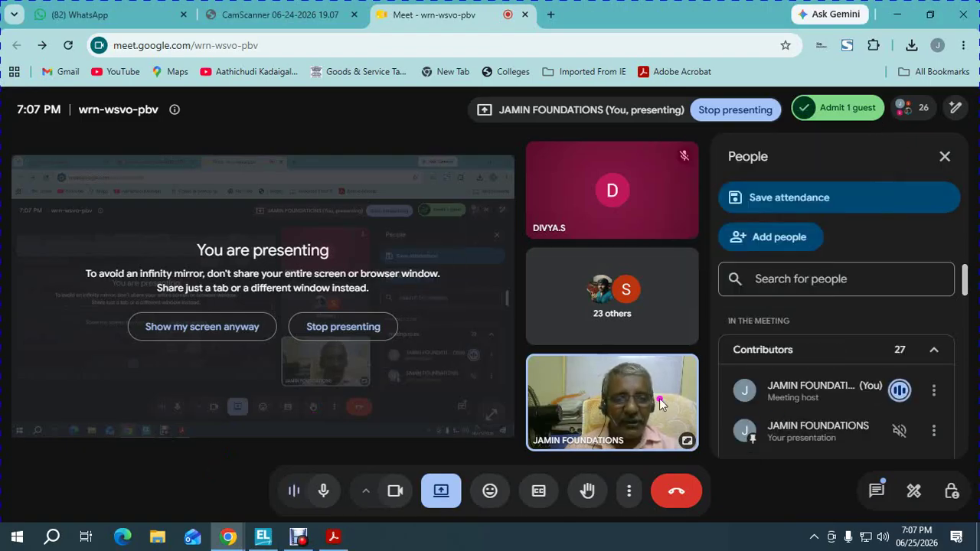
{"action": "left_click", "coordinate": [275, 15]}
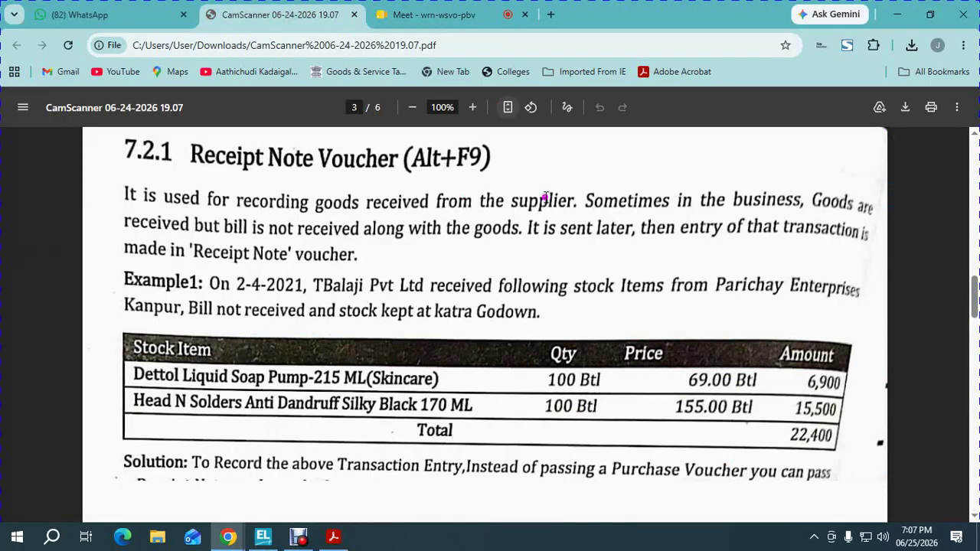
{"action": "left_click", "coordinate": [399, 14]}
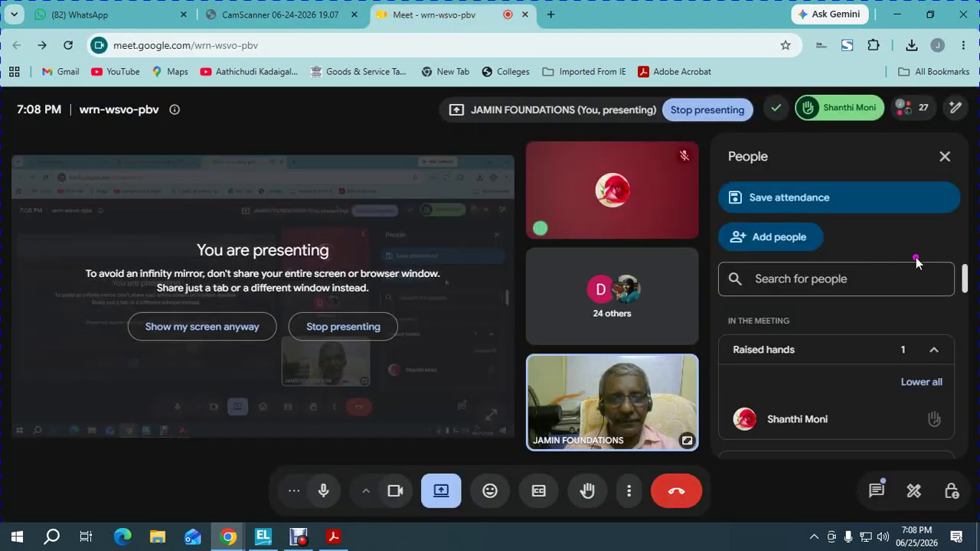
{"action": "left_click", "coordinate": [921, 381]}
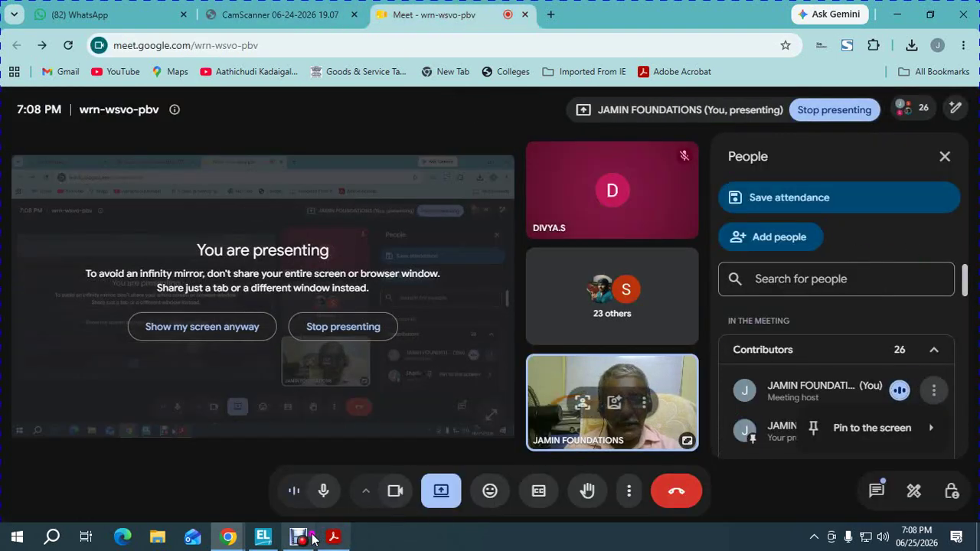
Check the screen recorder, then bring the textbook PDF's Rejections-In Voucher page forward
{"action": "mouse_move", "coordinate": [300, 537]}
{"action": "left_click", "coordinate": [301, 489]}
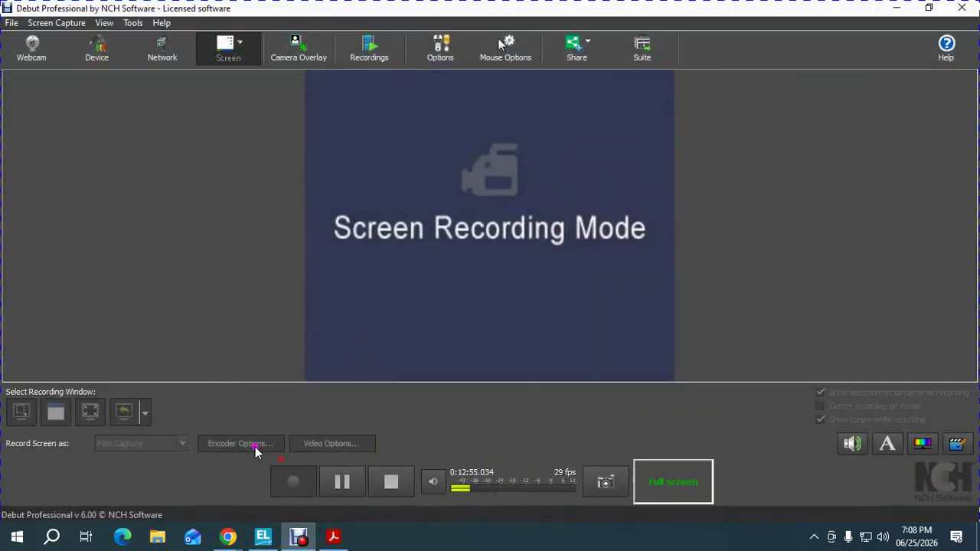
{"action": "left_click", "coordinate": [12, 22]}
{"action": "left_click", "coordinate": [31, 52]}
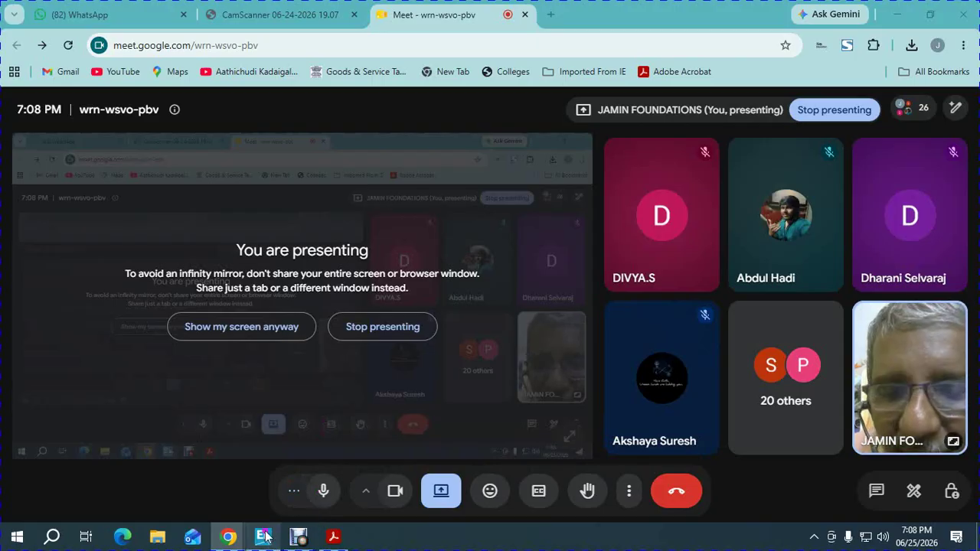
{"action": "mouse_move", "coordinate": [265, 535]}
{"action": "mouse_move", "coordinate": [333, 536]}
{"action": "left_click", "coordinate": [317, 482]}
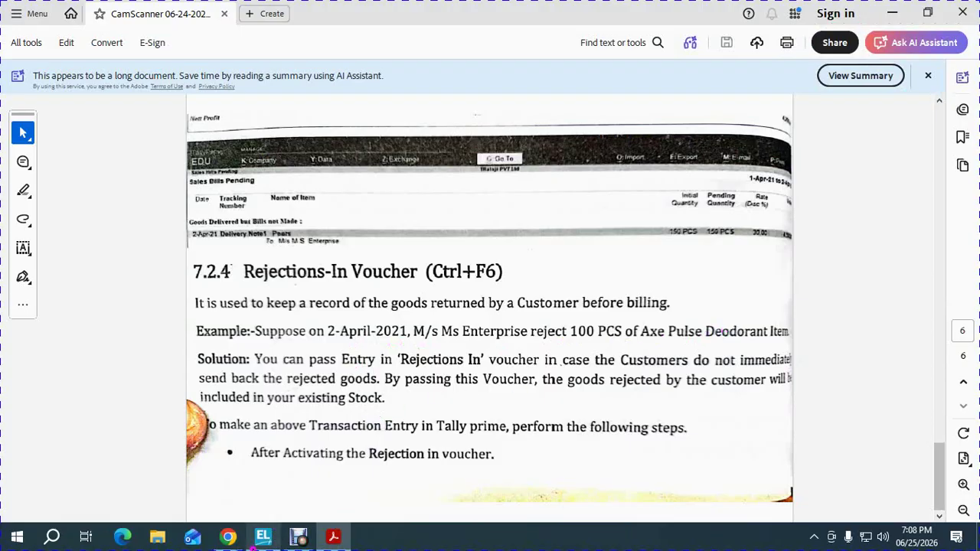
Switch the voucher type to Rejections In and confirm activating it, opening voucher No. 1
{"action": "mouse_move", "coordinate": [261, 540]}
{"action": "left_click", "coordinate": [260, 475]}
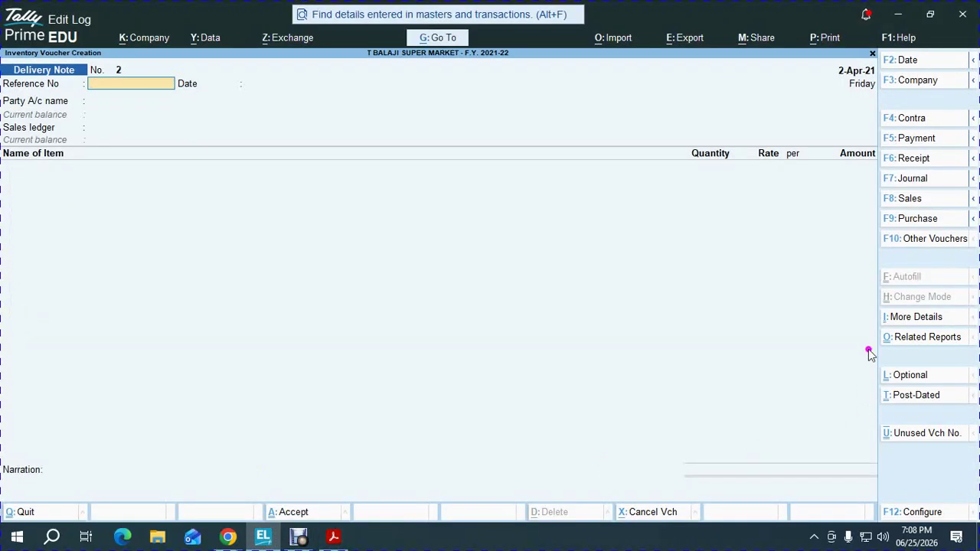
{"action": "left_click", "coordinate": [954, 239]}
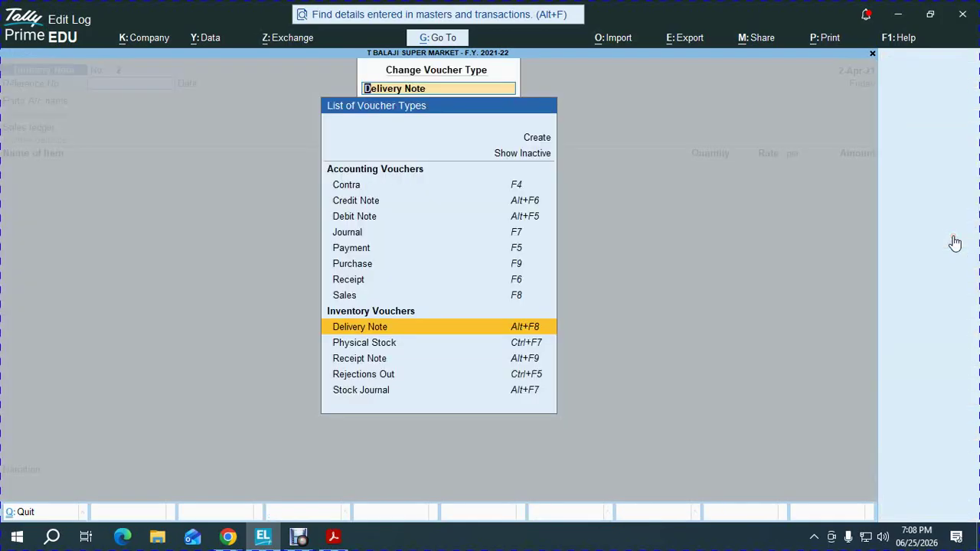
{"action": "key", "text": "alt+F5"}
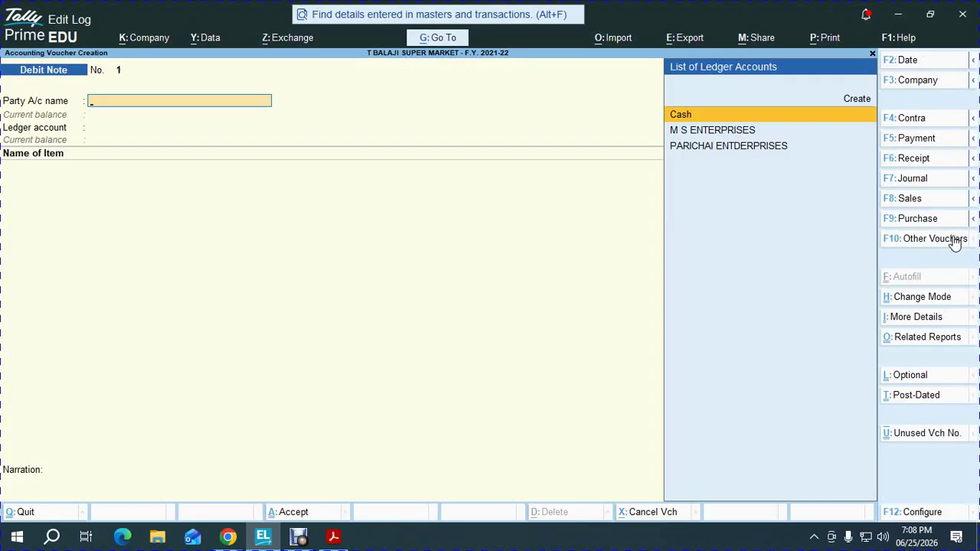
{"action": "key", "text": "alt+Tab"}
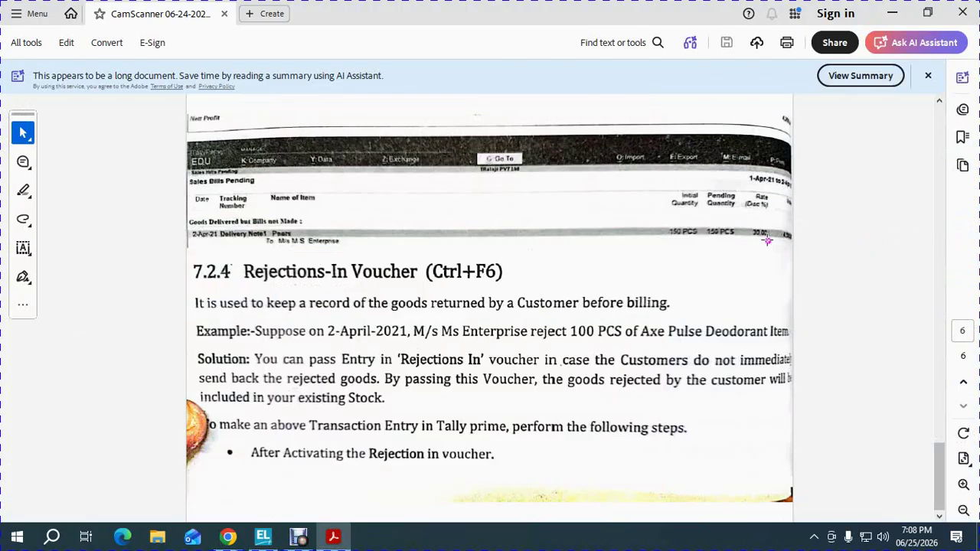
{"action": "key", "text": "alt+Tab"}
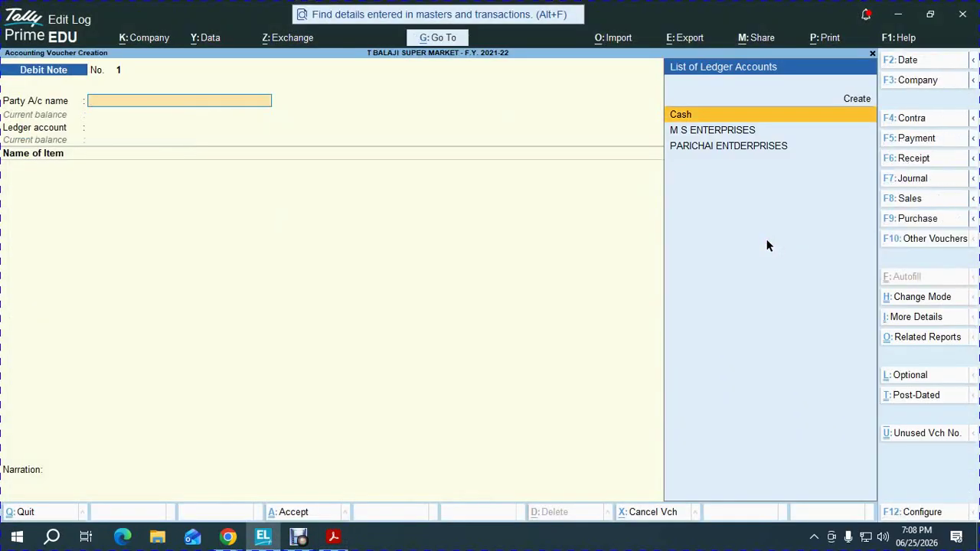
{"action": "left_click", "coordinate": [925, 238]}
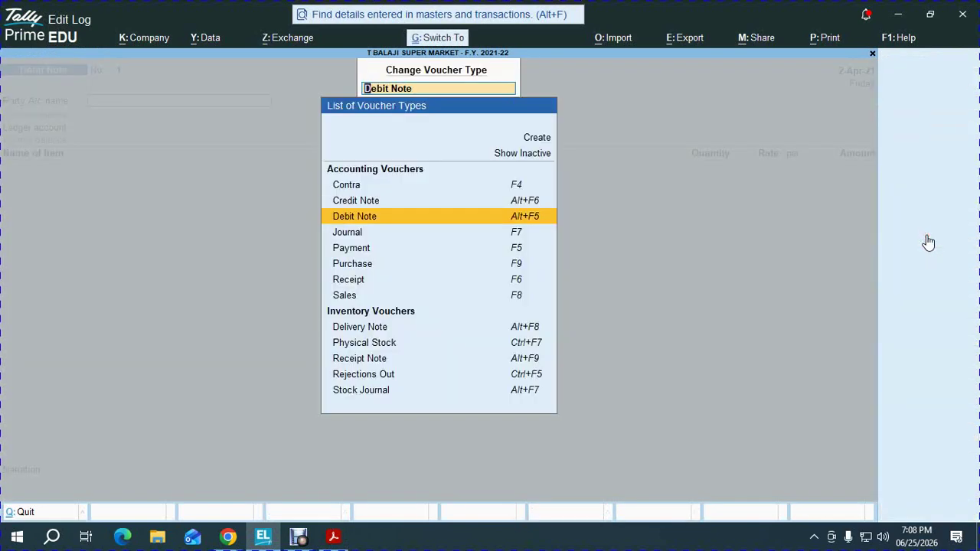
{"action": "key", "text": "ctrl+F6"}
{"action": "key", "text": "y"}
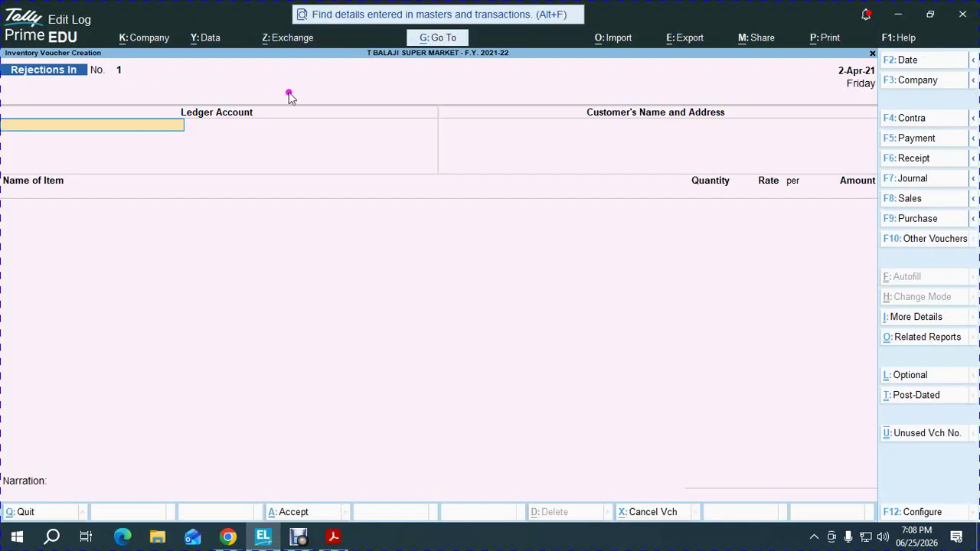
Set M S ENTERPRISES as the party account on Rejections In voucher No. 1
{"action": "left_click", "coordinate": [431, 98]}
{"action": "key", "text": "alt+Tab"}
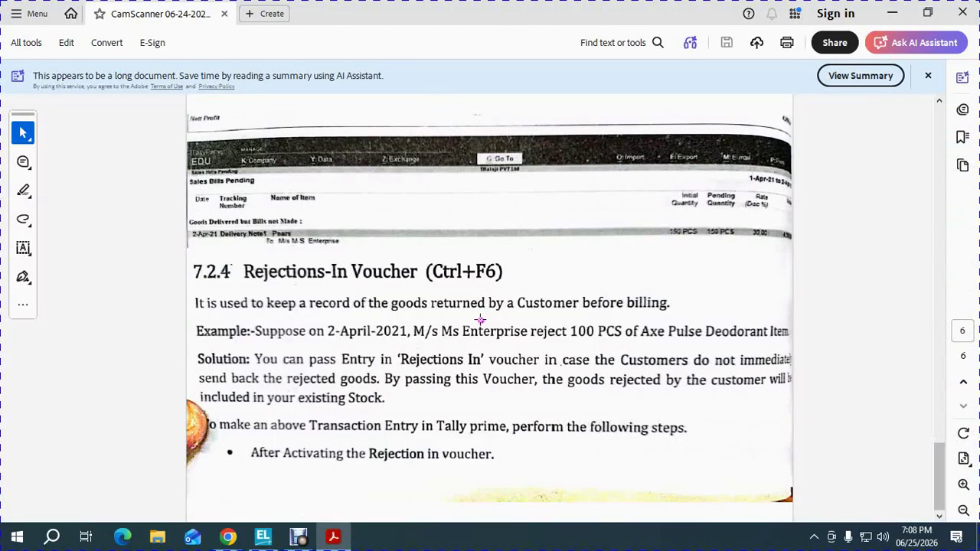
{"action": "key", "text": "alt+Tab"}
{"action": "type", "text": "M S"}
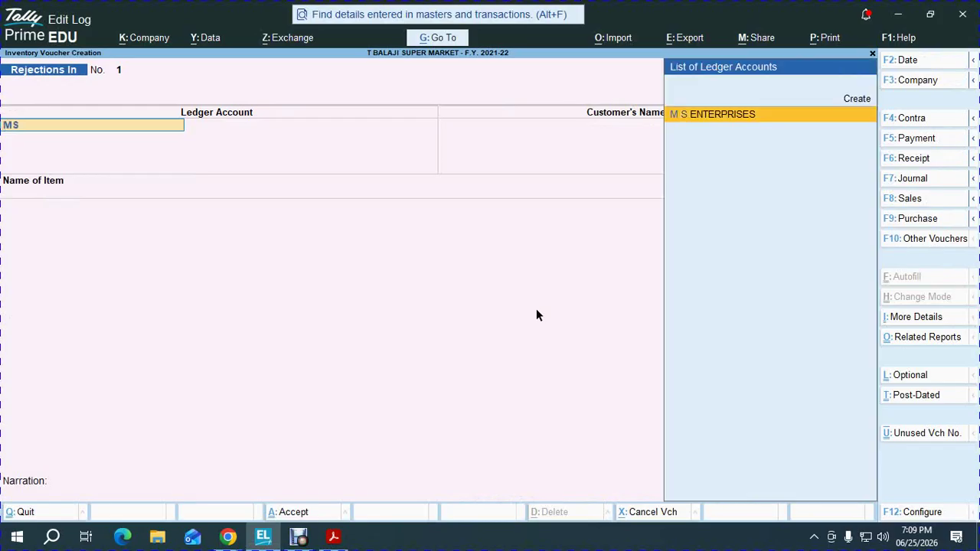
{"action": "key", "text": "Return"}
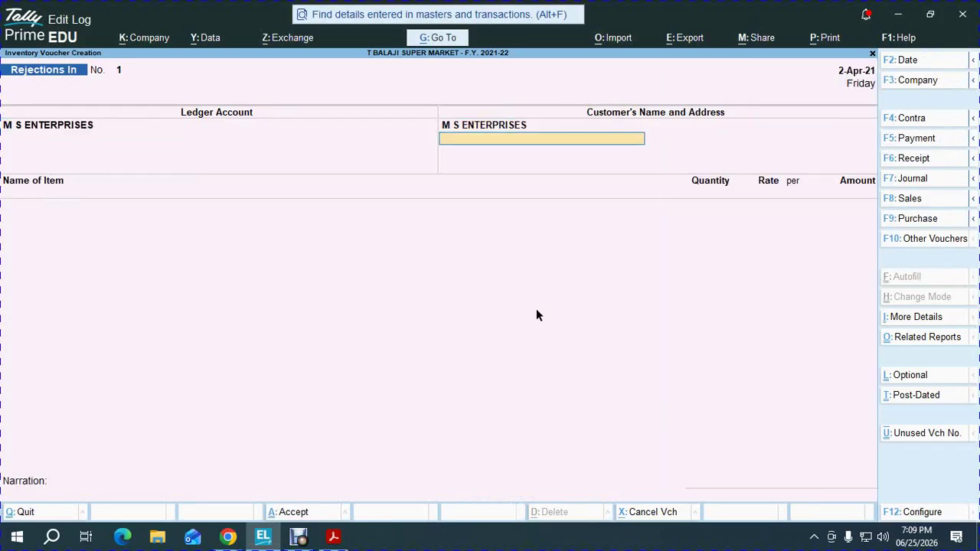
{"action": "key", "text": "Return"}
Return 100 PCS AXE PULSE DEODARANT under DN -01 from KATHRA (13,000.00), save, and exit
{"action": "type", "text": "AX"}
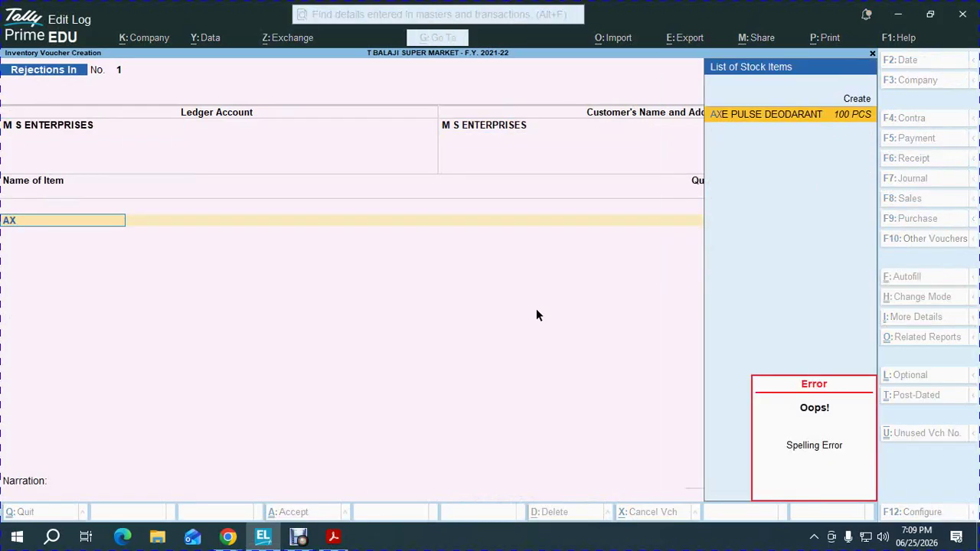
{"action": "key", "text": "Return"}
{"action": "key", "text": "Down"}
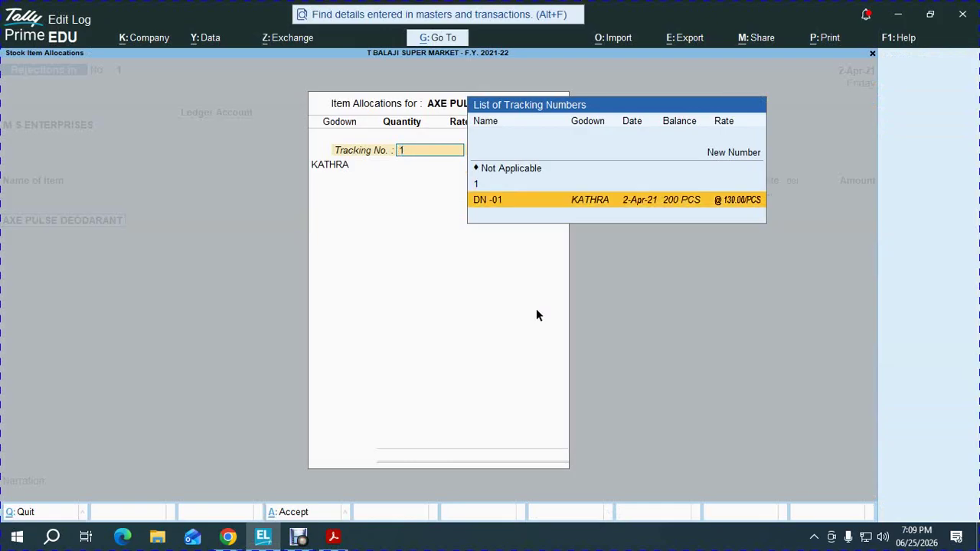
{"action": "key", "text": "Return"}
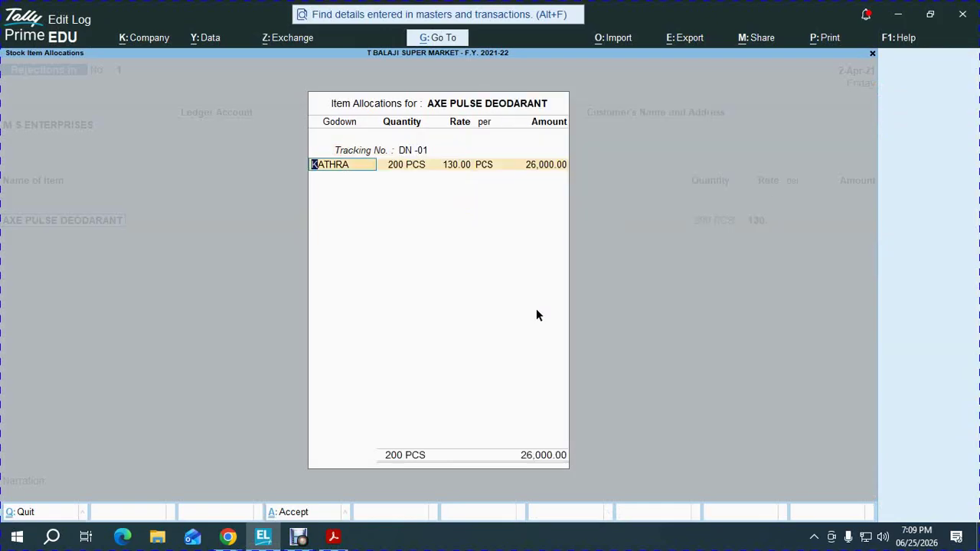
{"action": "key", "text": "Return"}
{"action": "type", "text": "100"}
{"action": "key", "text": "Return"}
{"action": "key", "text": "Return"}
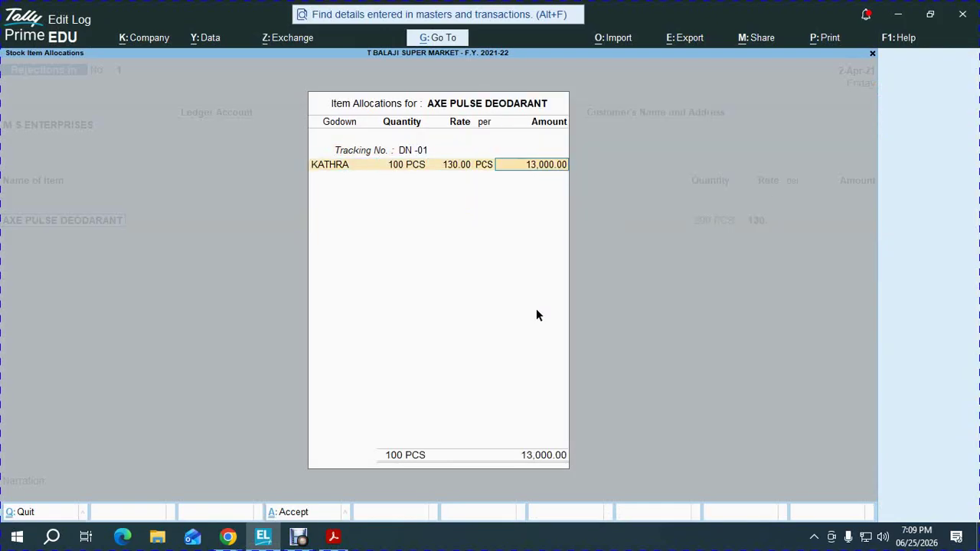
{"action": "key", "text": "Return"}
{"action": "key", "text": "Return"}
{"action": "key", "text": "Return"}
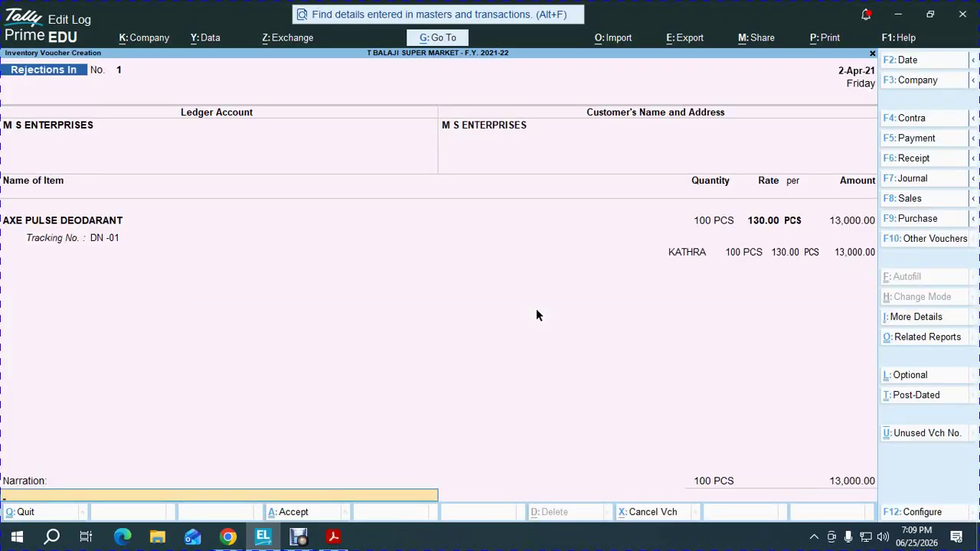
{"action": "key", "text": "Return"}
{"action": "key", "text": "Return"}
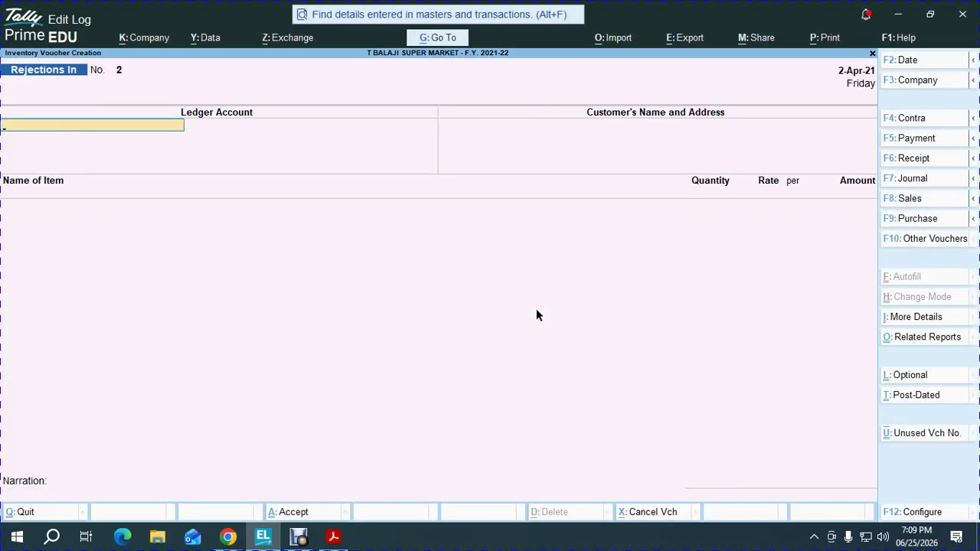
{"action": "key", "text": "Escape"}
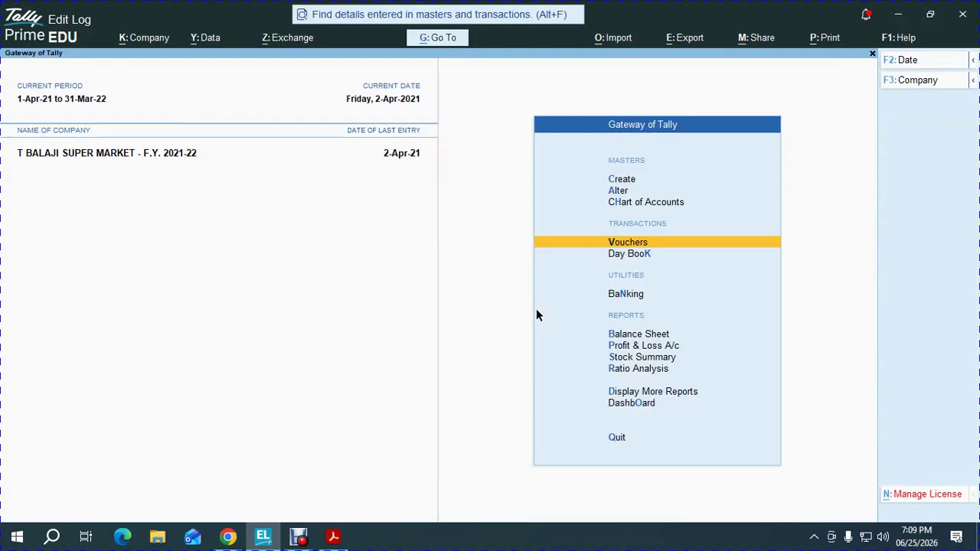
{"action": "key", "text": "d"}
{"action": "key", "text": "Escape"}
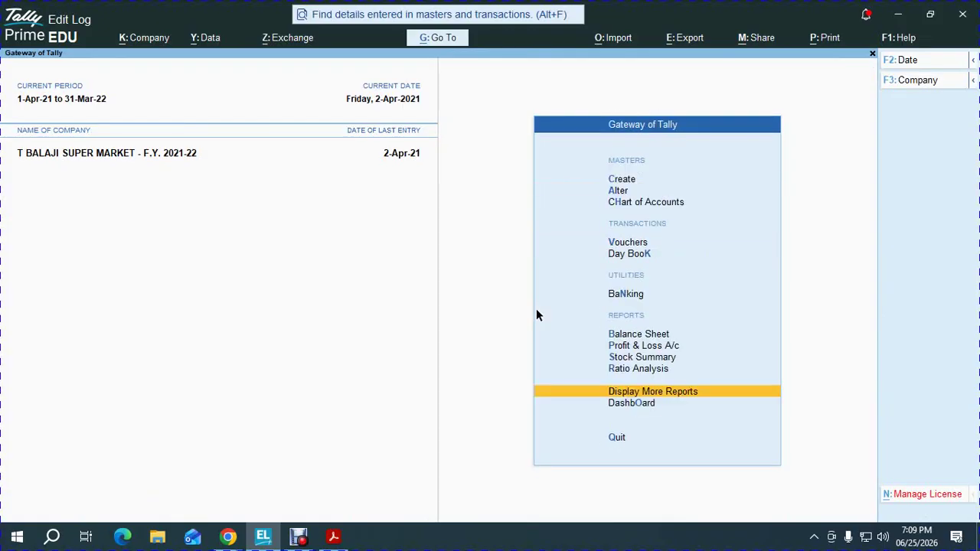
{"action": "key", "text": "Return"}
{"action": "key", "text": "a"}
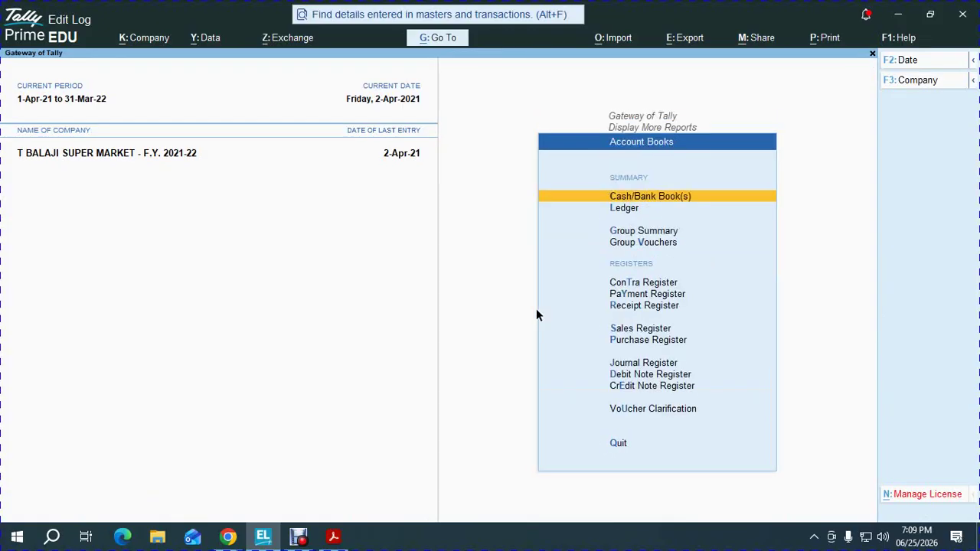
{"action": "key", "text": "Down"}
{"action": "key", "text": "Return"}
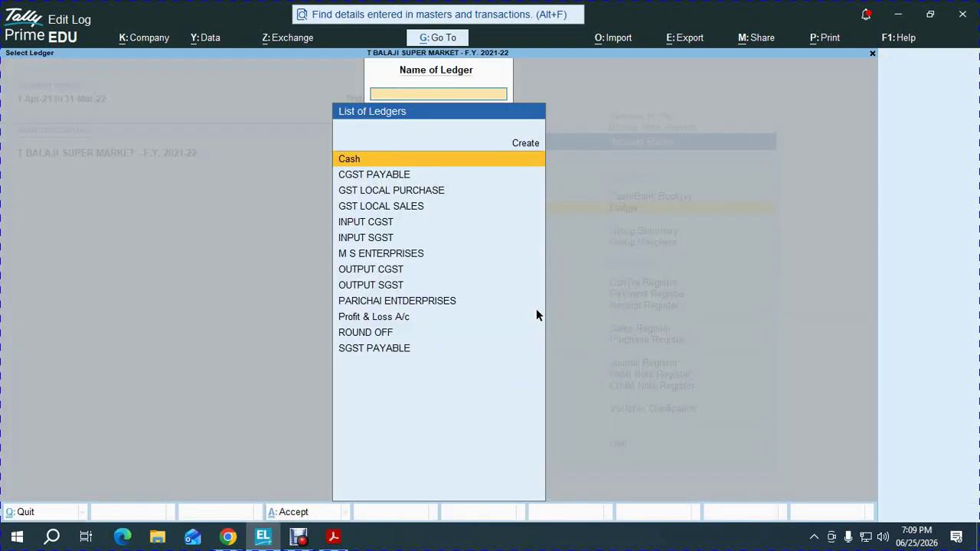
{"action": "key", "text": "Down"}
{"action": "type", "text": "M S"}
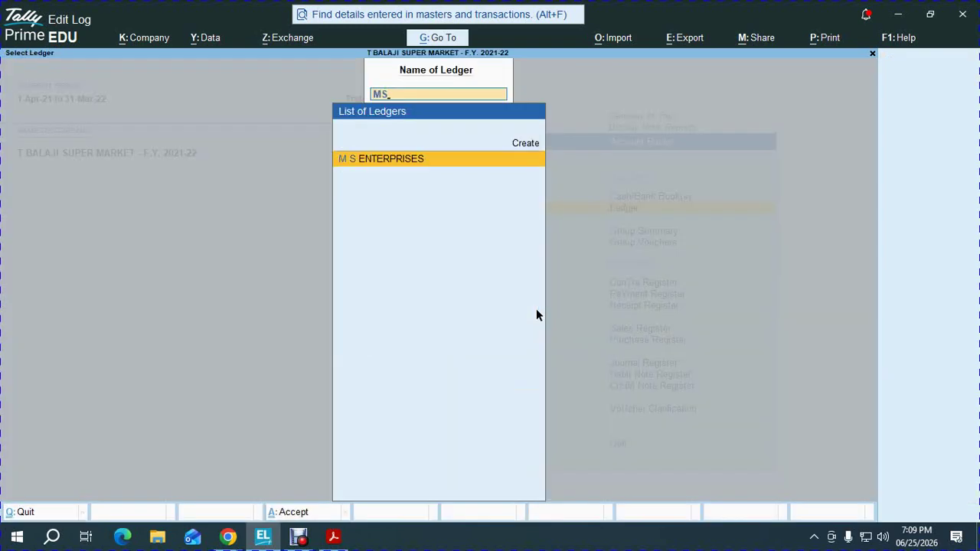
{"action": "key", "text": "Return"}
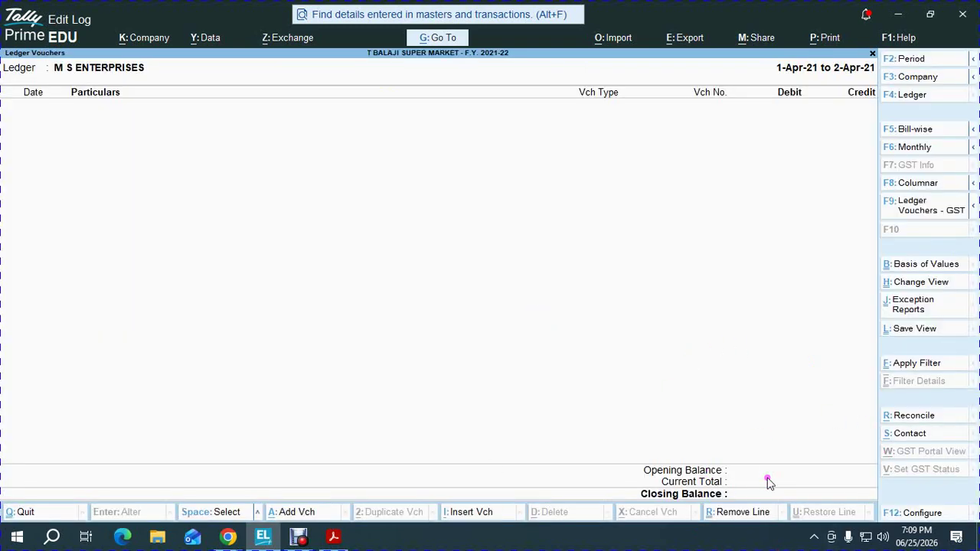
{"action": "key", "text": "Escape"}
{"action": "key", "text": "Escape"}
{"action": "key", "text": "Escape"}
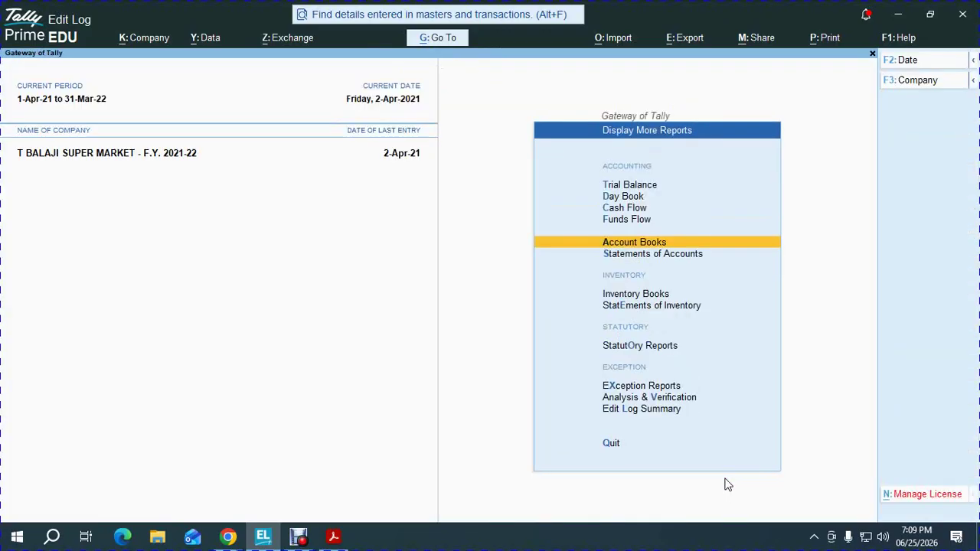
{"action": "key", "text": "Escape"}
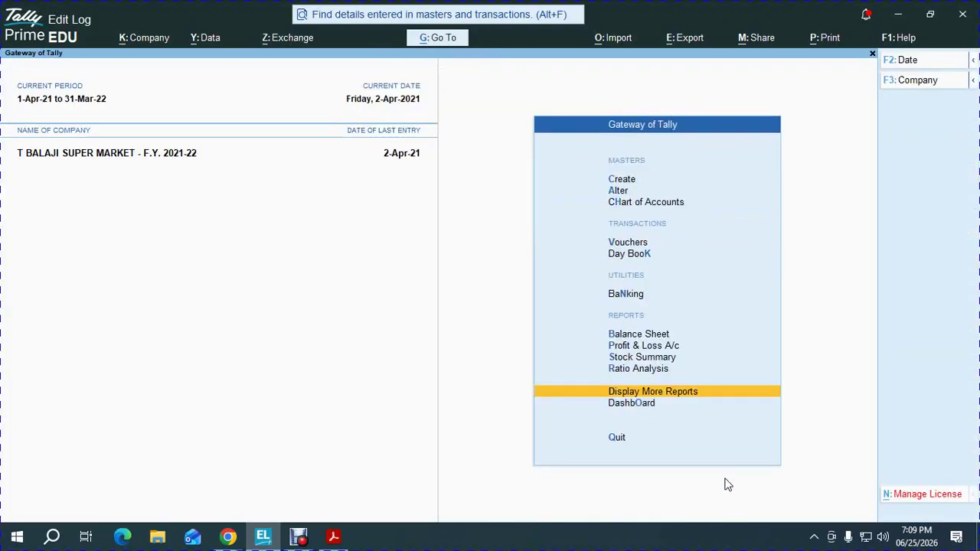
Review detailed Profit & Loss: Sales Bills to Make 26,250.00, Nett Profit 3,950.00, then open the PDF
{"action": "key", "text": "p"}
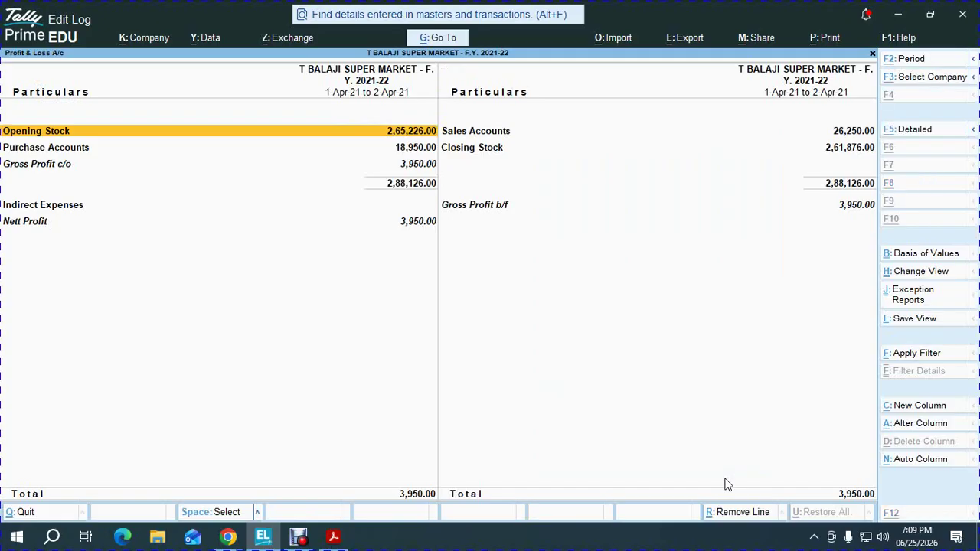
{"action": "key", "text": "alt+F5"}
{"action": "key", "text": "Right"}
{"action": "key", "text": "Down"}
{"action": "key", "text": "Down"}
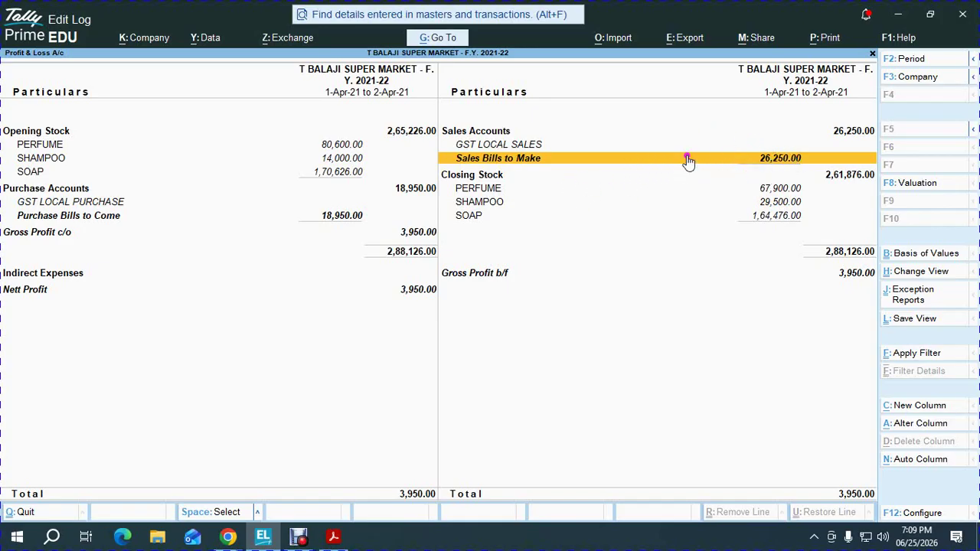
{"action": "key", "text": "Left"}
{"action": "key", "text": "Down"}
{"action": "key", "text": "Down"}
{"action": "key", "text": "Down"}
{"action": "key", "text": "Down"}
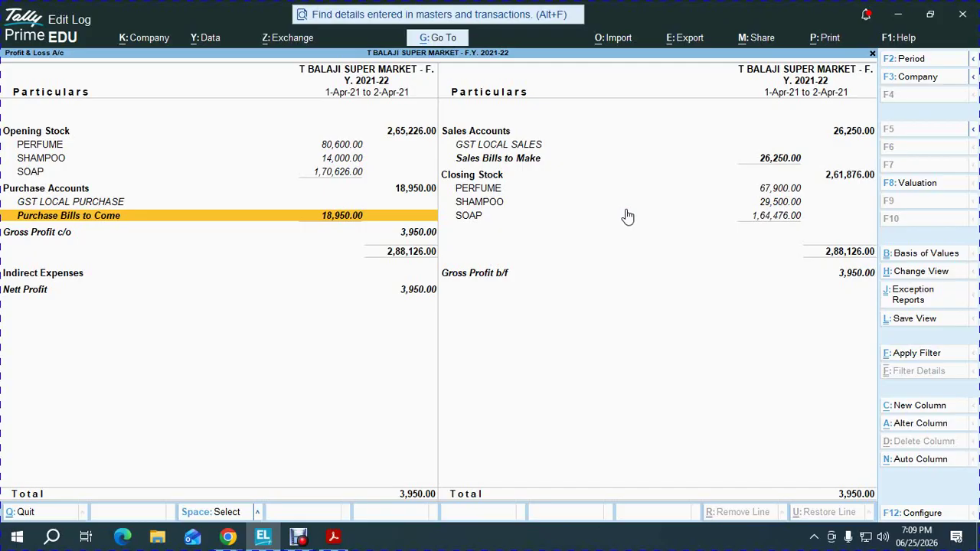
{"action": "key", "text": "Escape"}
{"action": "key", "text": "alt+Tab"}
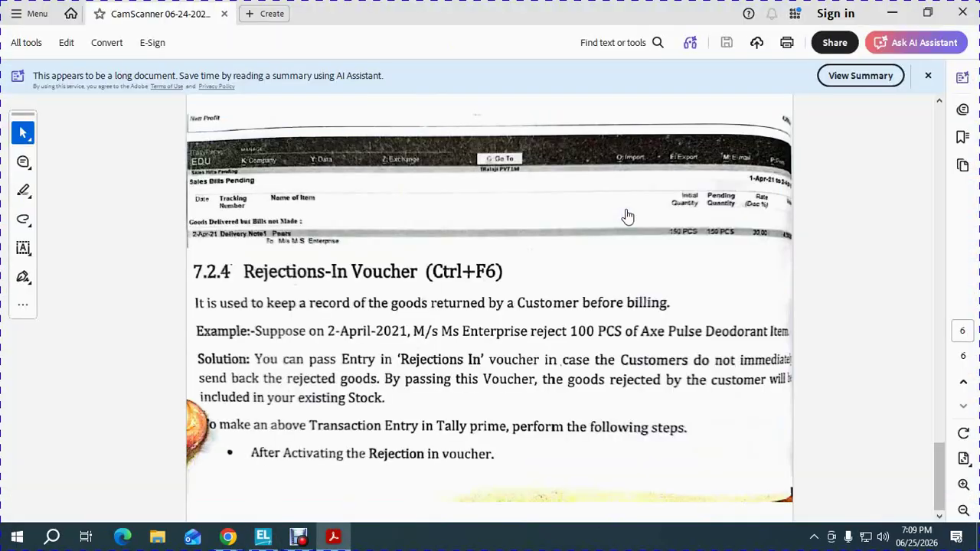
Glance at Google Meet and the textbook PDF, then return to TallyPrime's Gateway of Tally
{"action": "key", "text": "alt+Tab"}
{"action": "key", "text": "alt+Tab"}
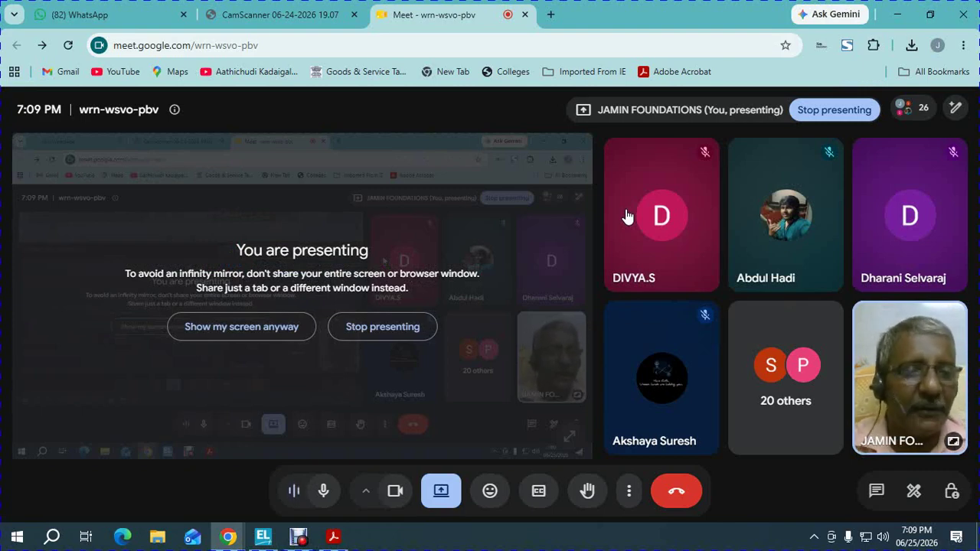
{"action": "key", "text": "alt+Tab"}
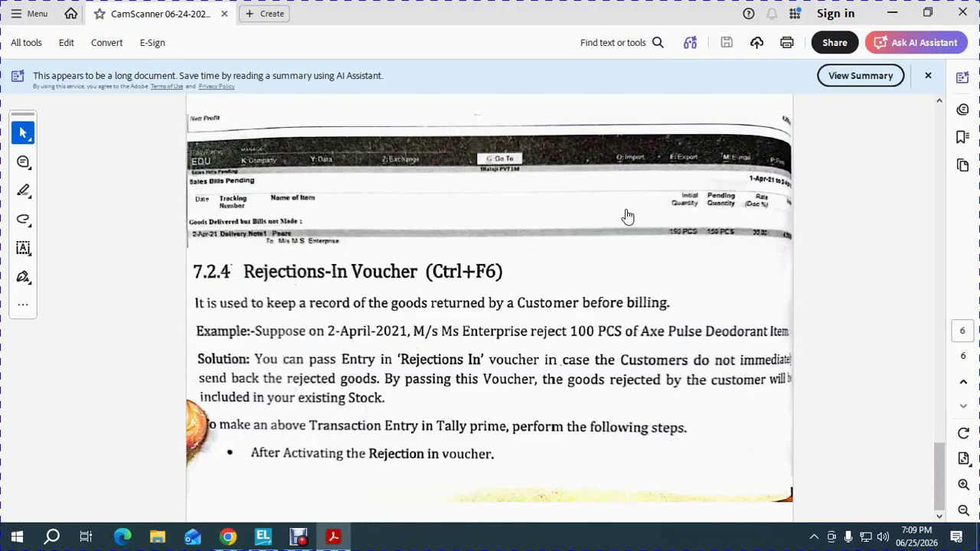
{"action": "key", "text": "alt+Tab"}
{"action": "key", "text": "Tab"}
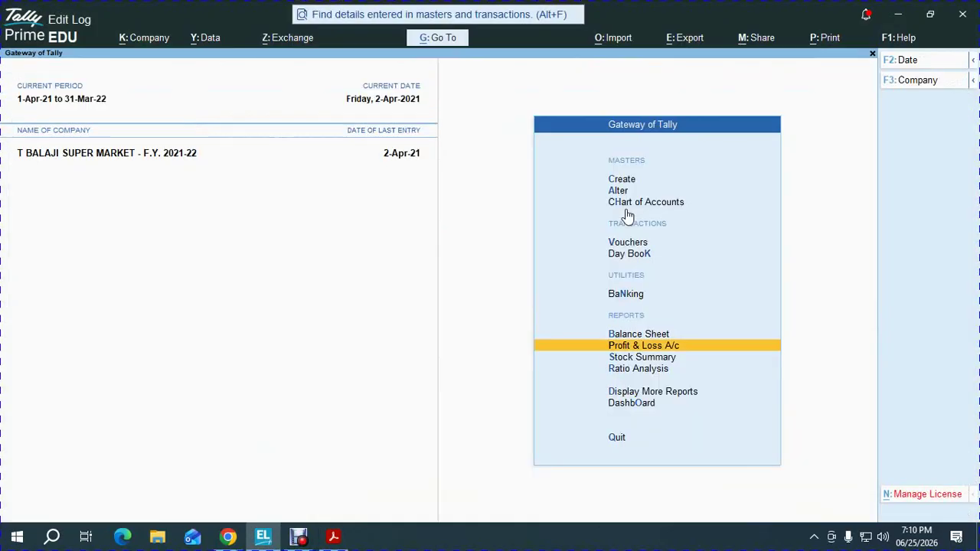
Start a Sales voucher with reference 1, dated 2-Apr-21, for M S ENTERPRISES under GST LOCAL SALES
{"action": "key", "text": "v"}
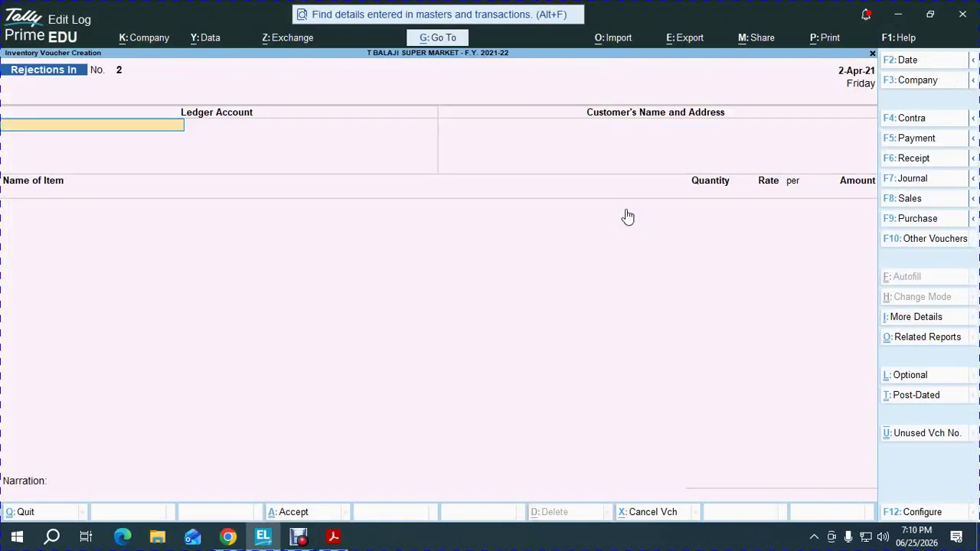
{"action": "key", "text": "F8"}
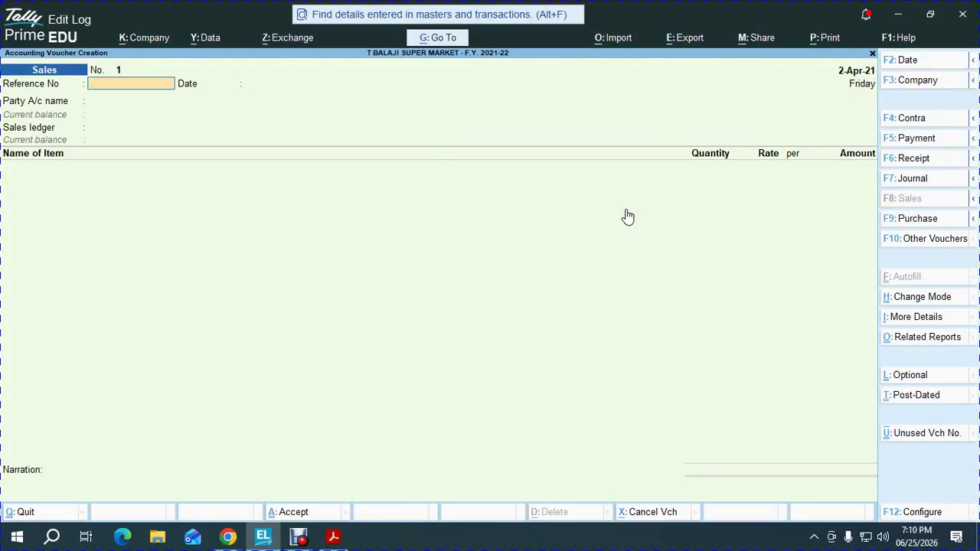
{"action": "type", "text": "1"}
{"action": "key", "text": "Return"}
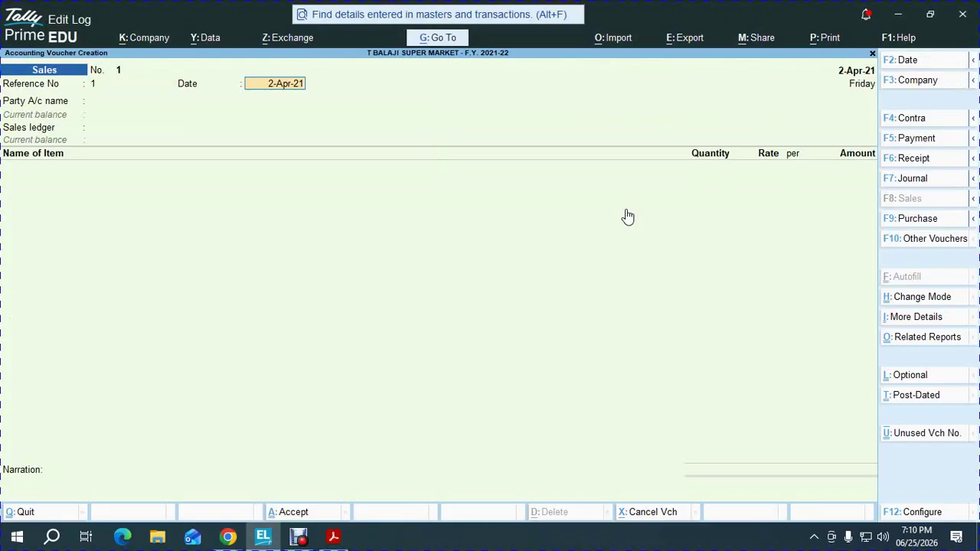
{"action": "key", "text": "Return"}
{"action": "key", "text": "Down"}
{"action": "key", "text": "Return"}
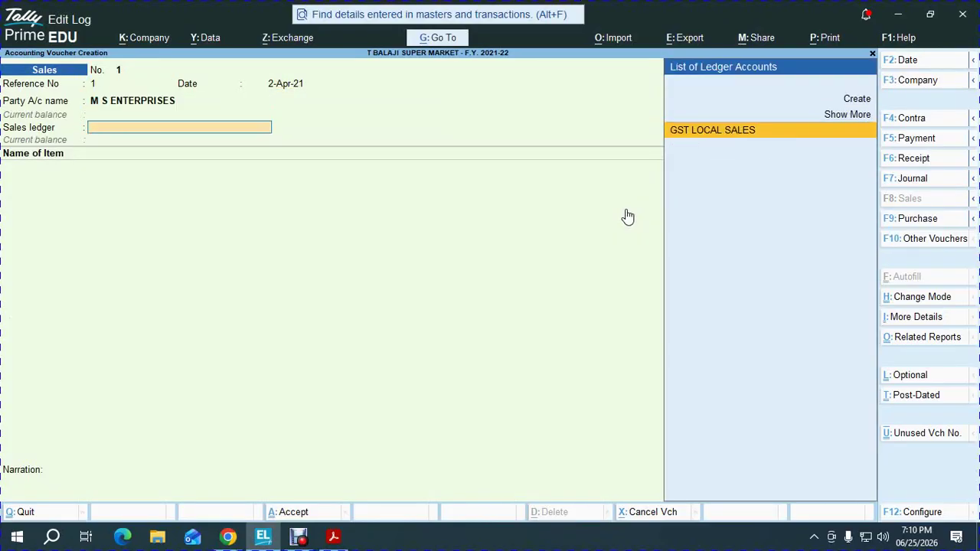
{"action": "key", "text": "Return"}
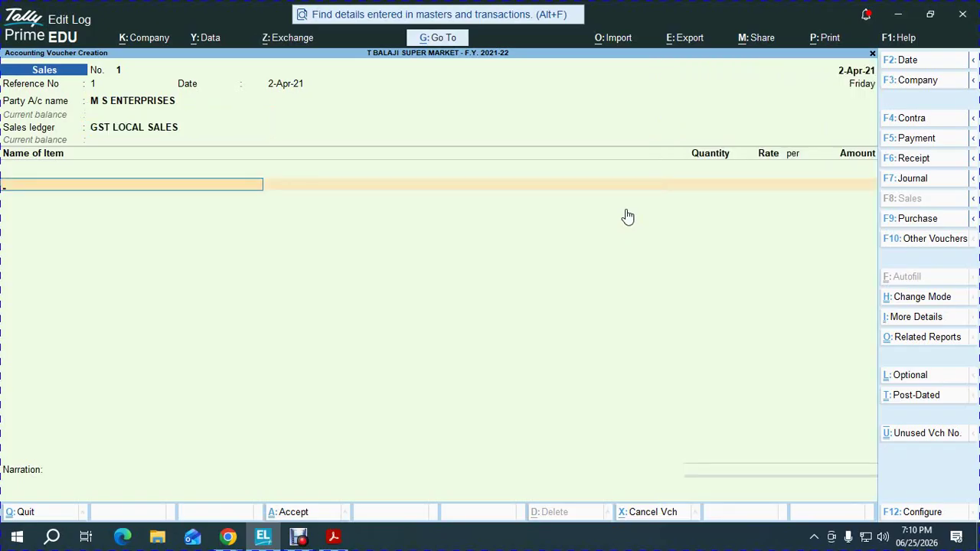
{"action": "key", "text": "BackSpace"}
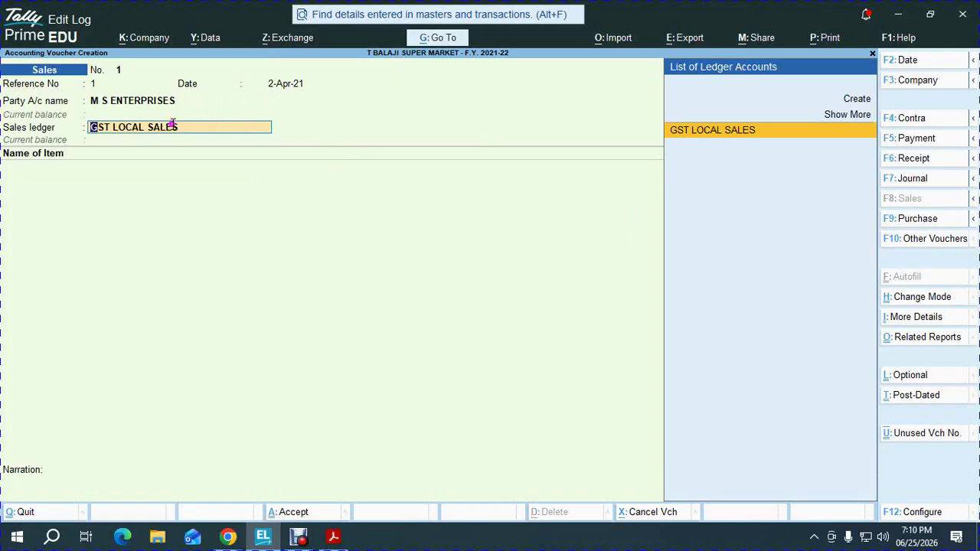
Go back from the Sales ledger field to the Party A/c name field
{"action": "key", "text": "BackSpace"}
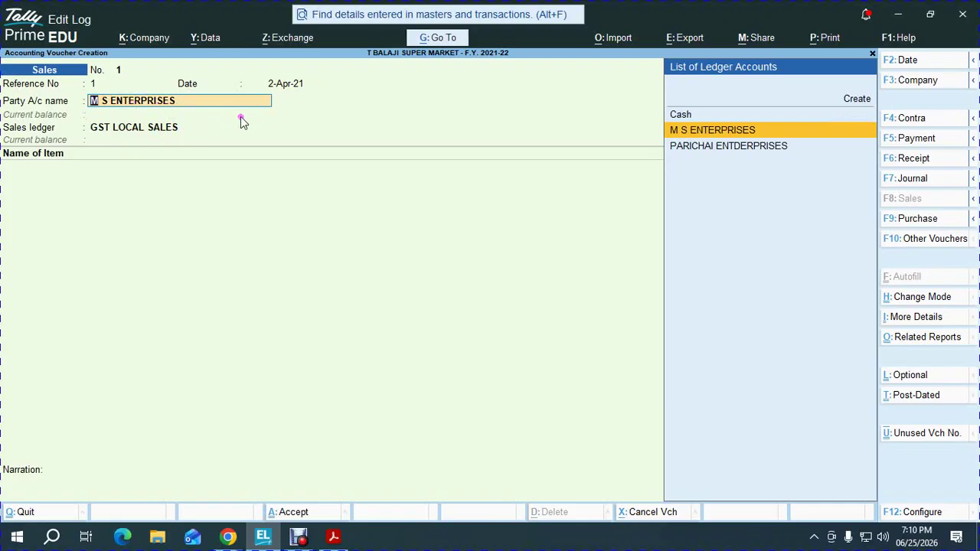
In voucher configuration, set Provide Buyer details and Provide Dispatch, Order and Export details to Yes
{"action": "key", "text": "F12"}
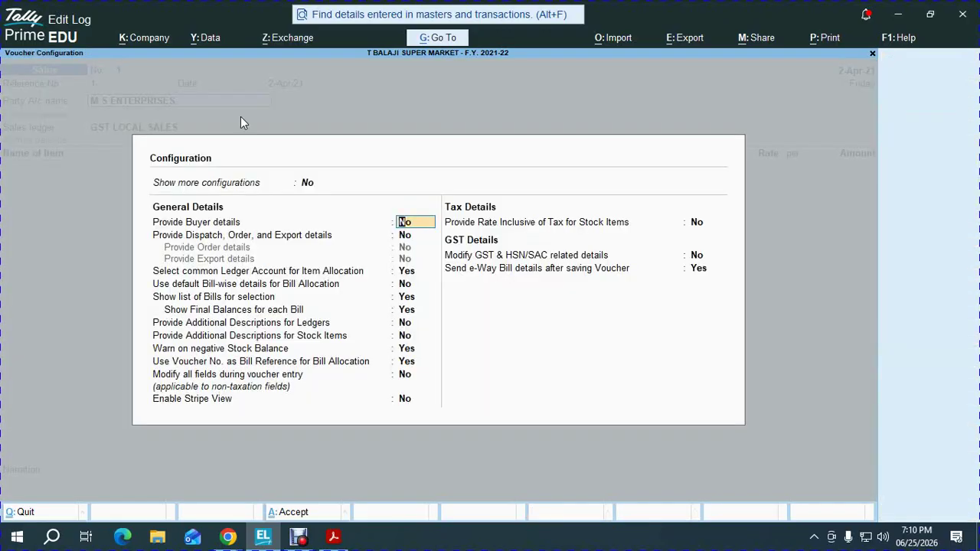
{"action": "key", "text": "Escape"}
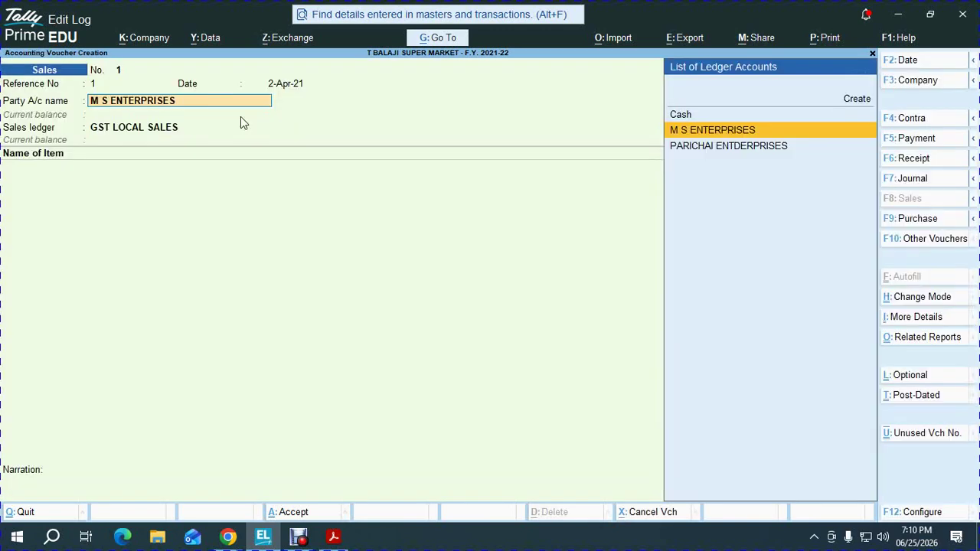
{"action": "key", "text": "F12"}
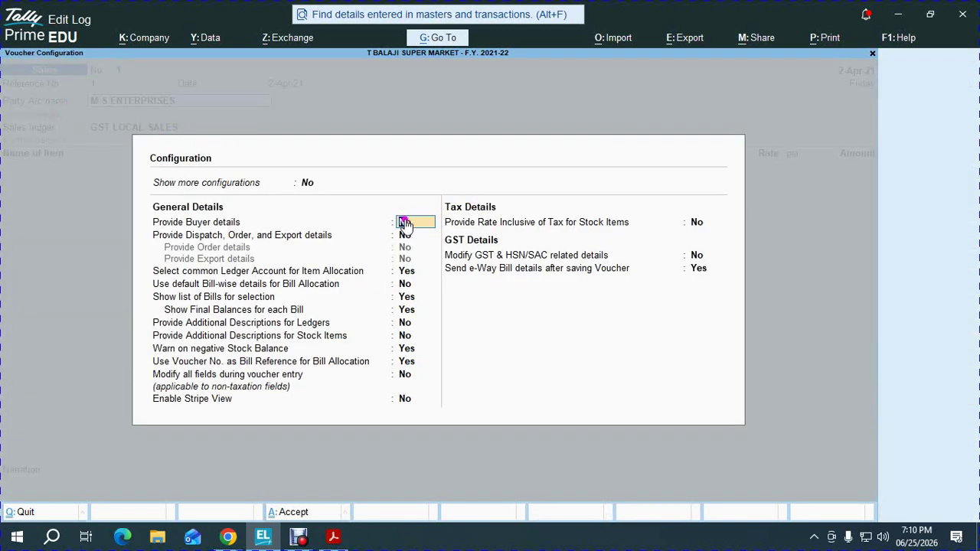
{"action": "type", "text": "Yes"}
{"action": "key", "text": "Return"}
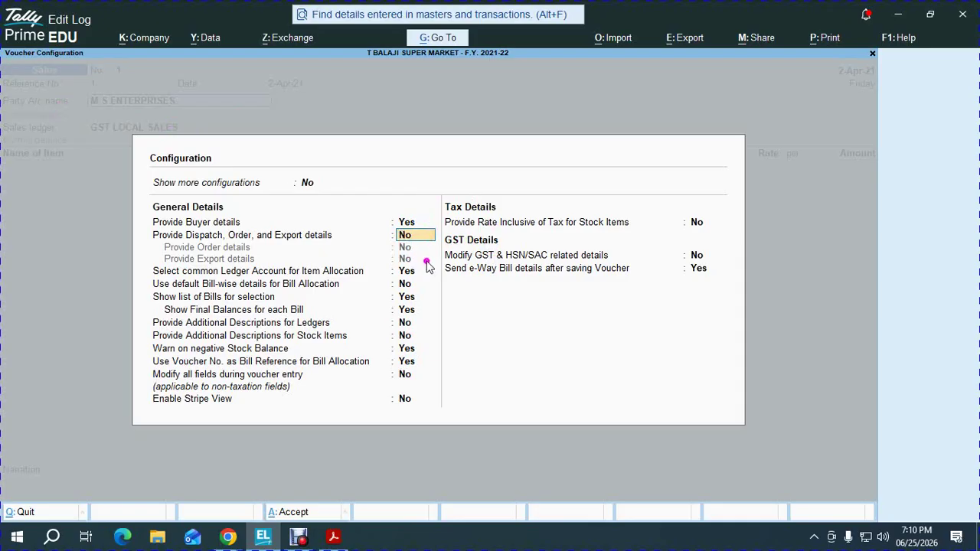
{"action": "type", "text": "Y"}
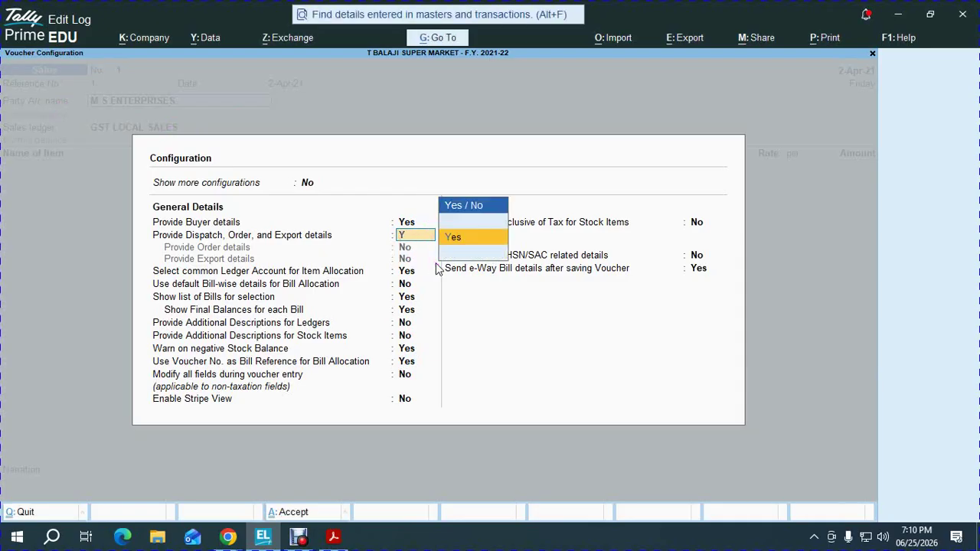
{"action": "key", "text": "Return"}
{"action": "key", "text": "Up"}
{"action": "key", "text": "Up"}
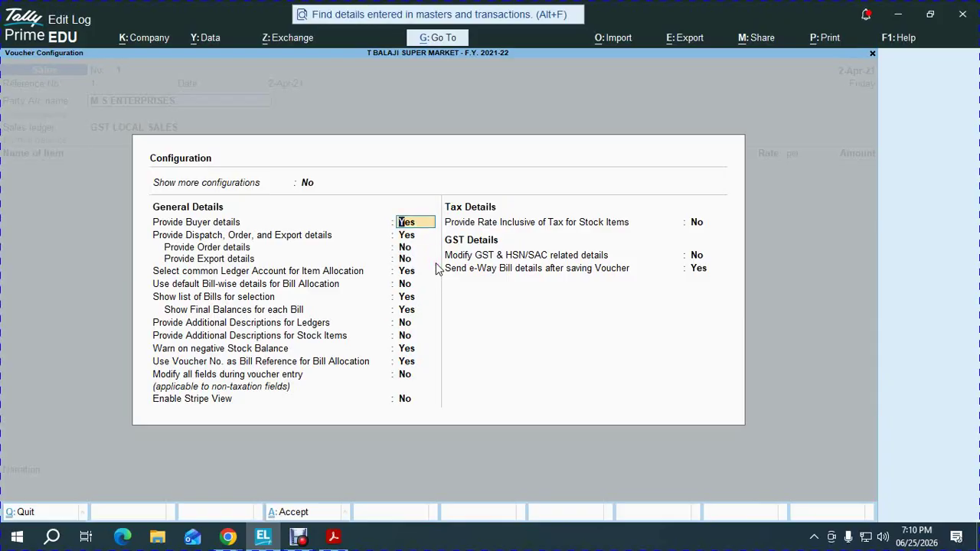
{"action": "key", "text": "Down"}
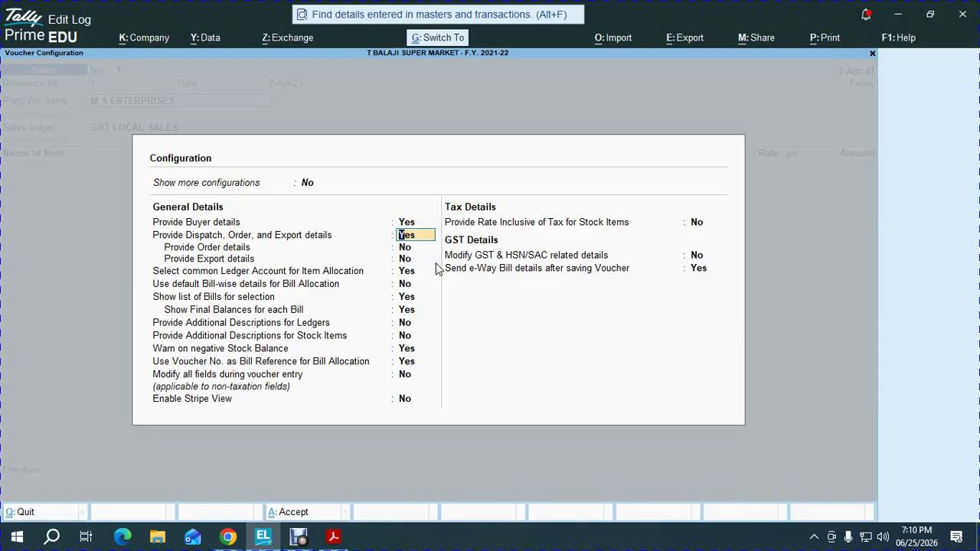
{"action": "key", "text": "ctrl+a"}
Select delivery note DN -01 and accept the dispatch and party details
{"action": "key", "text": "Return"}
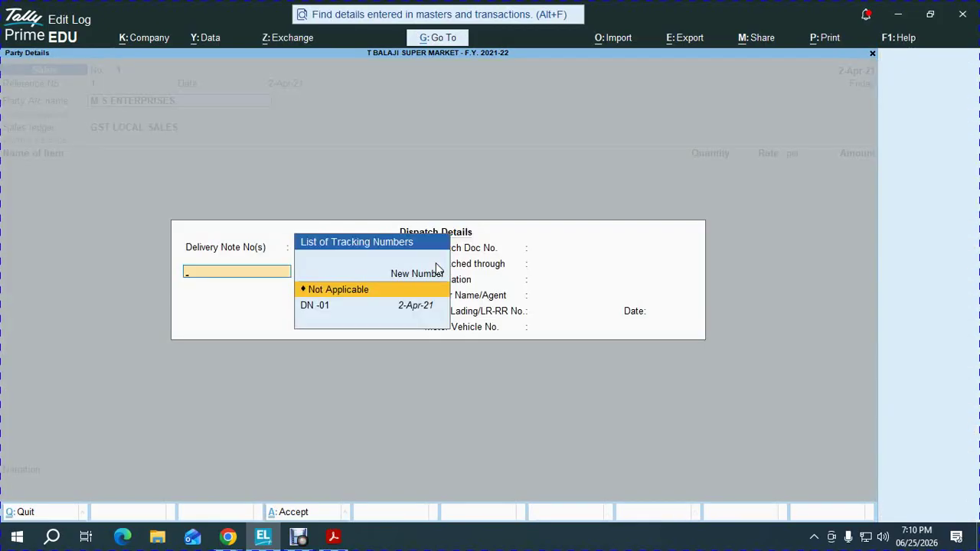
{"action": "key", "text": "Down"}
{"action": "key", "text": "Return"}
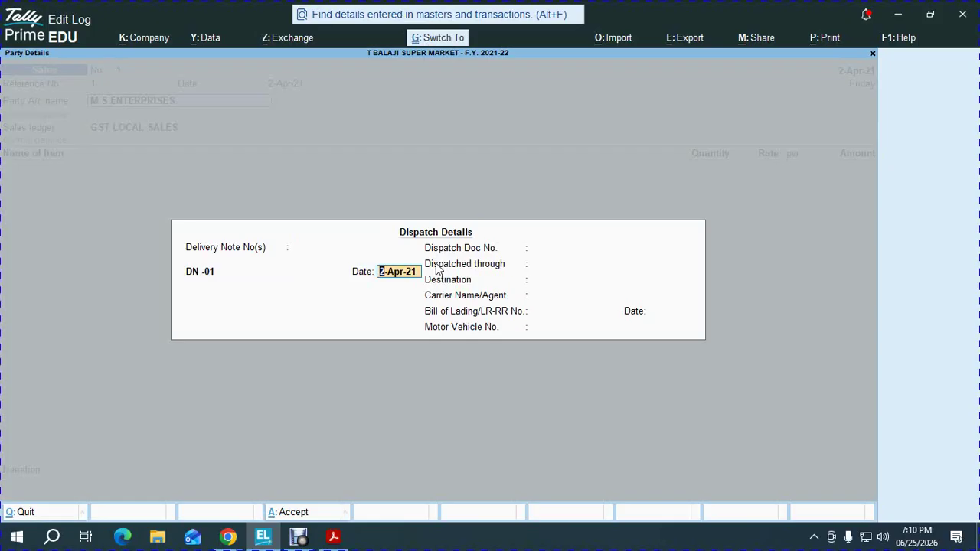
{"action": "key", "text": "ctrl+a"}
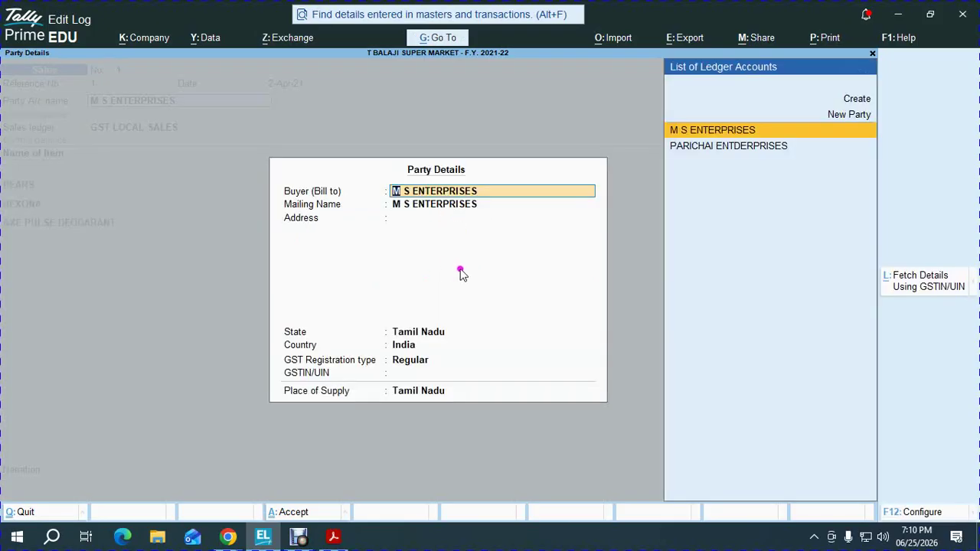
{"action": "key", "text": "ctrl+a"}
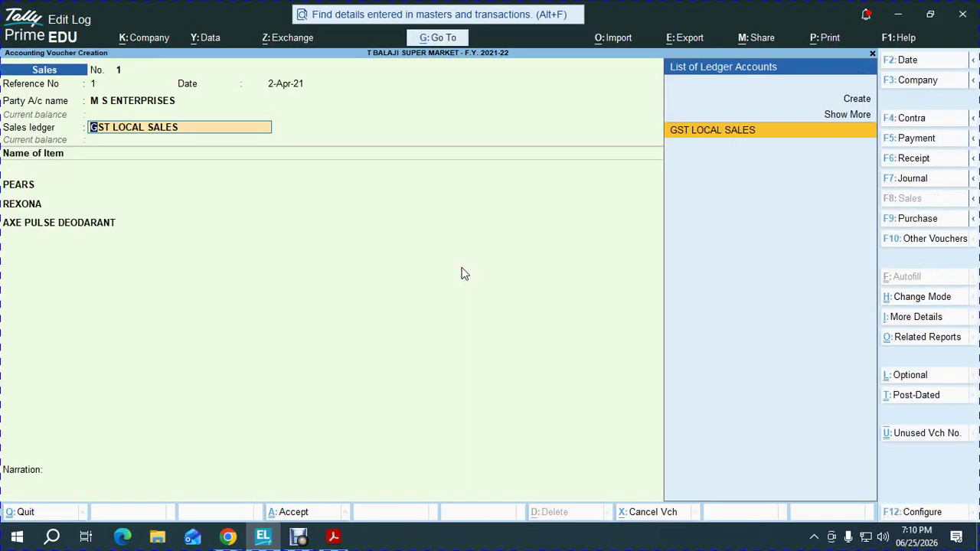
{"action": "key", "text": "Return"}
Allocate PEARS, REXONA and AXE PULSE DEODORANT from tracking DN -01
{"action": "key", "text": "Return"}
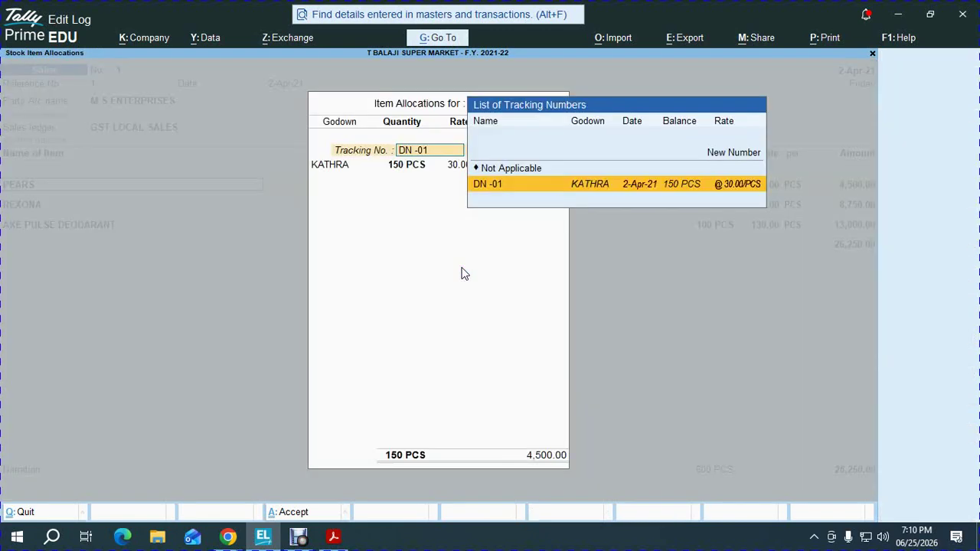
{"action": "key", "text": "Return"}
{"action": "key", "text": "Return"}
{"action": "key", "text": "Return"}
{"action": "key", "text": "Return"}
{"action": "key", "text": "Return"}
{"action": "key", "text": "Return"}
{"action": "key", "text": "Return"}
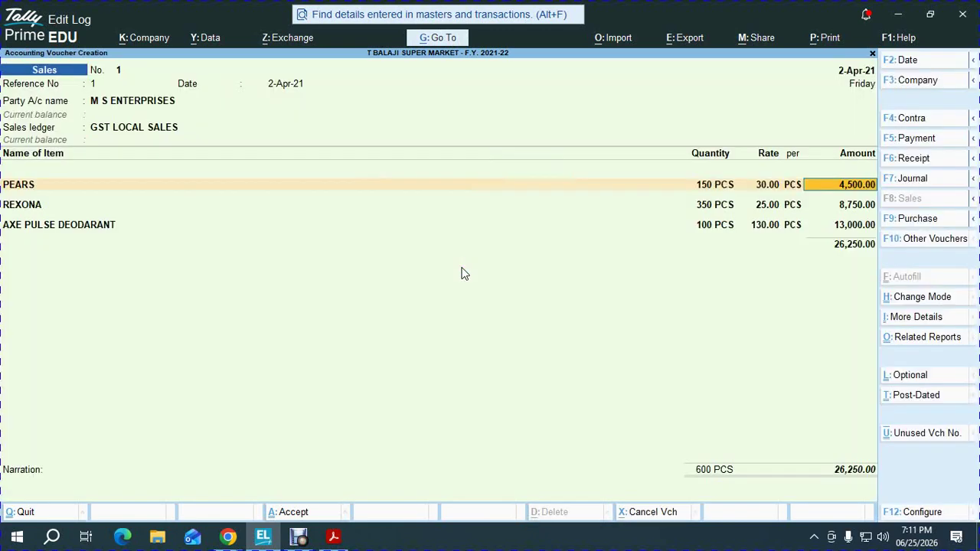
{"action": "key", "text": "Return"}
{"action": "key", "text": "Return"}
{"action": "key", "text": "Return"}
{"action": "key", "text": "Return"}
{"action": "key", "text": "Return"}
{"action": "key", "text": "Return"}
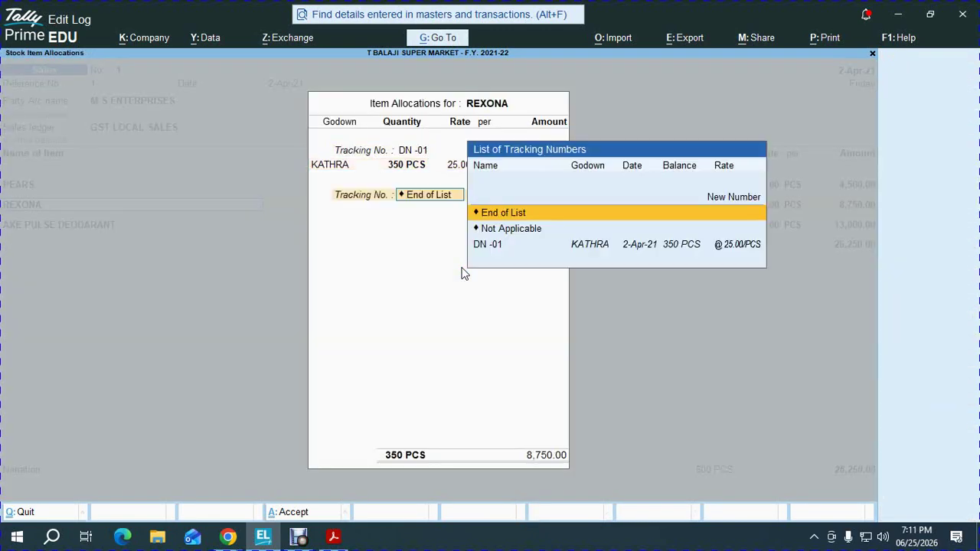
{"action": "key", "text": "Return"}
{"action": "key", "text": "Return"}
{"action": "key", "text": "Return"}
{"action": "key", "text": "Return"}
{"action": "key", "text": "Return"}
{"action": "key", "text": "Return"}
{"action": "key", "text": "Return"}
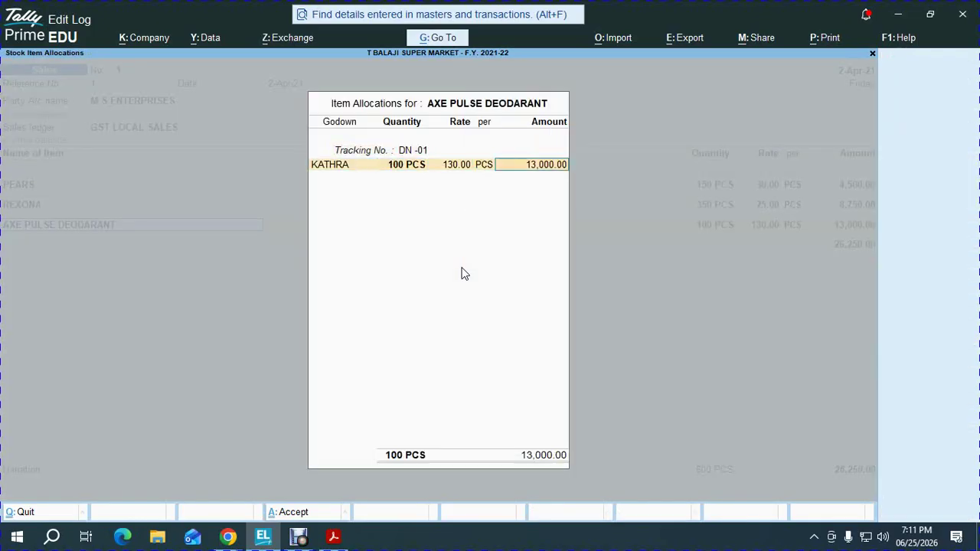
{"action": "key", "text": "Return"}
{"action": "key", "text": "Return"}
Add OUTPUT CGST and OUTPUT SGST of 1,501.25 each and 0.50 ROUND OFF, then quit the voucher
{"action": "key", "text": "Return"}
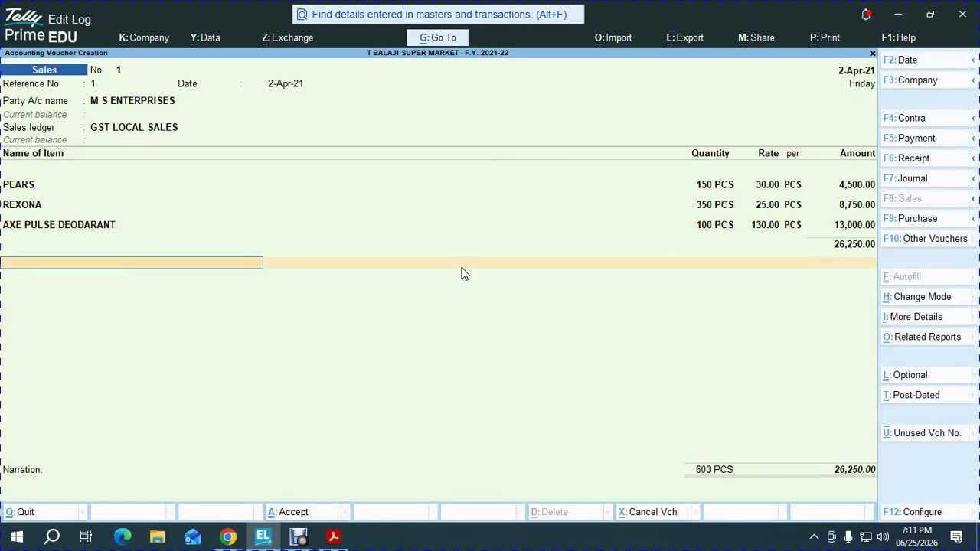
{"action": "type", "text": "out"}
{"action": "key", "text": "Return"}
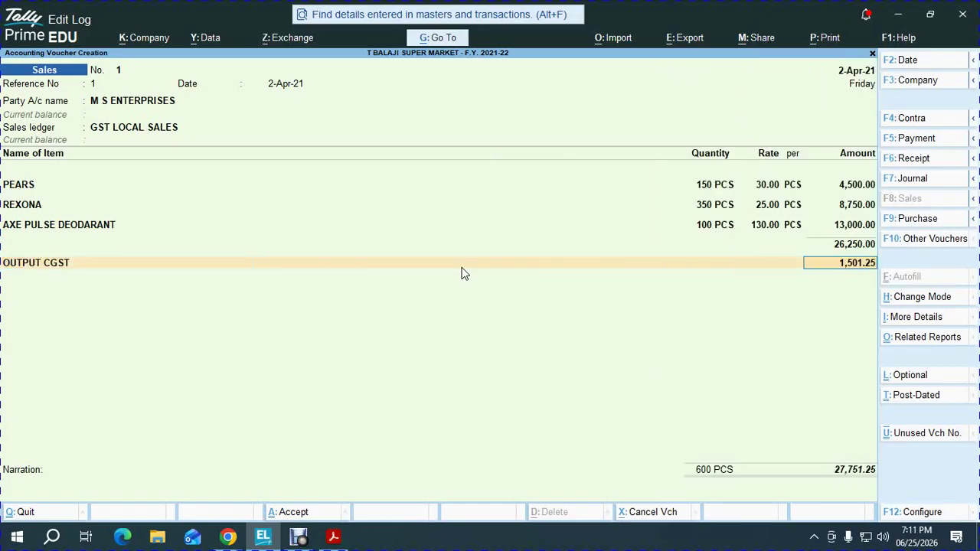
{"action": "key", "text": "Return"}
{"action": "type", "text": "out"}
{"action": "key", "text": "Down"}
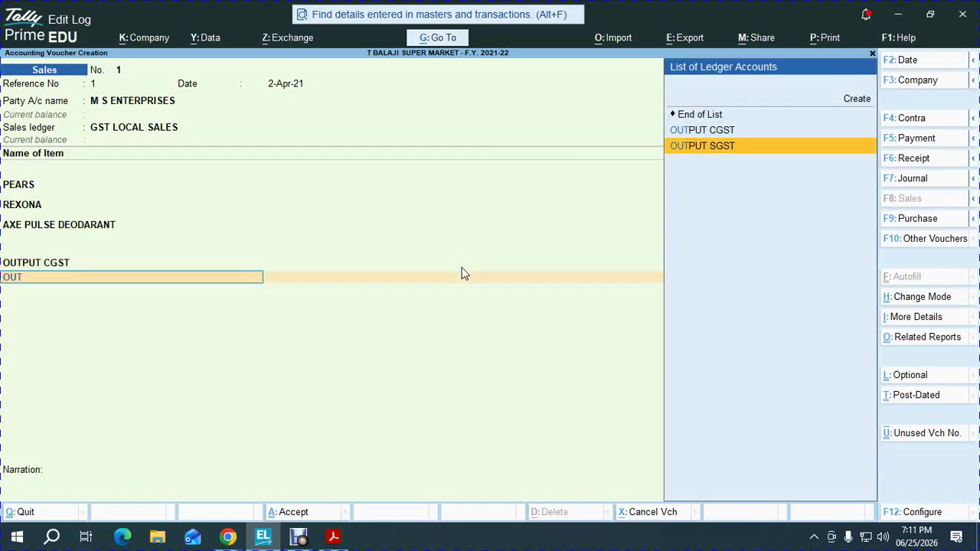
{"action": "key", "text": "Return"}
{"action": "key", "text": "Return"}
{"action": "type", "text": "rou"}
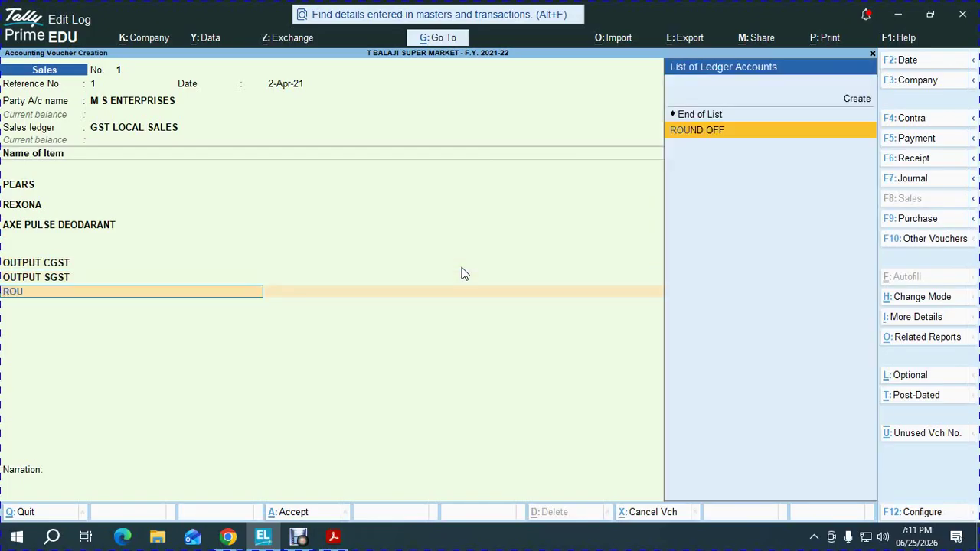
{"action": "key", "text": "Return"}
{"action": "key", "text": "Return"}
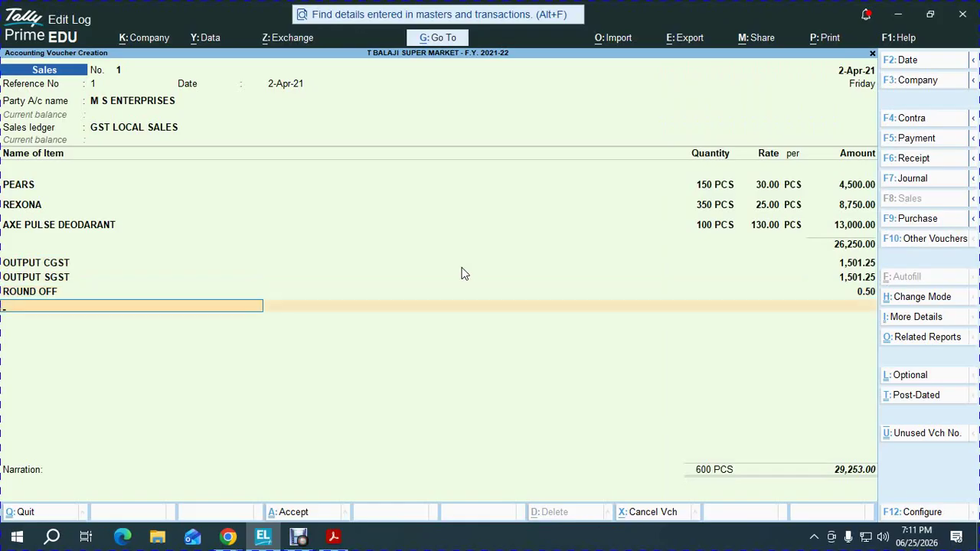
{"action": "key", "text": "Escape"}
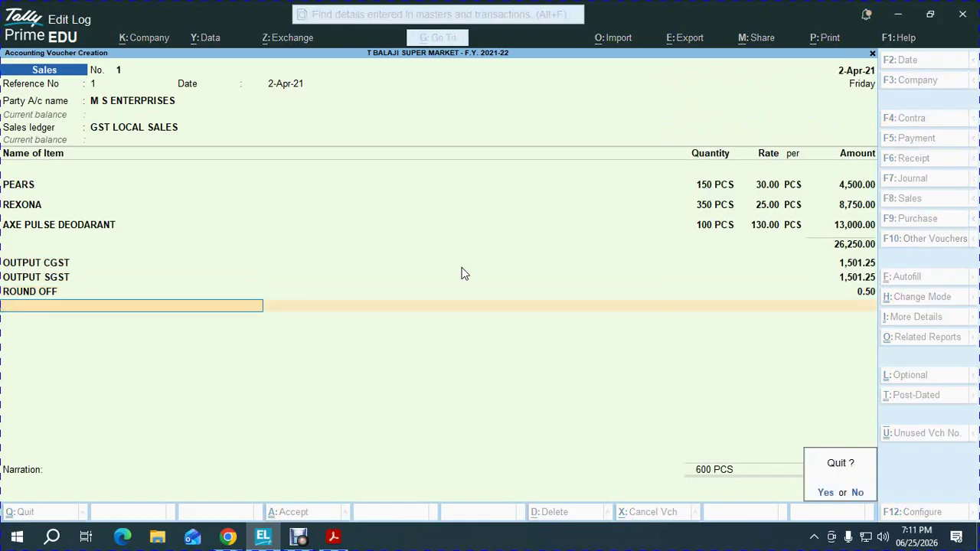
Discard the voucher and restart a Sales voucher, reference 1, for M S ENTERPRISES, skipping dispatch details
{"action": "key", "text": "Return"}
{"action": "key", "text": "Return"}
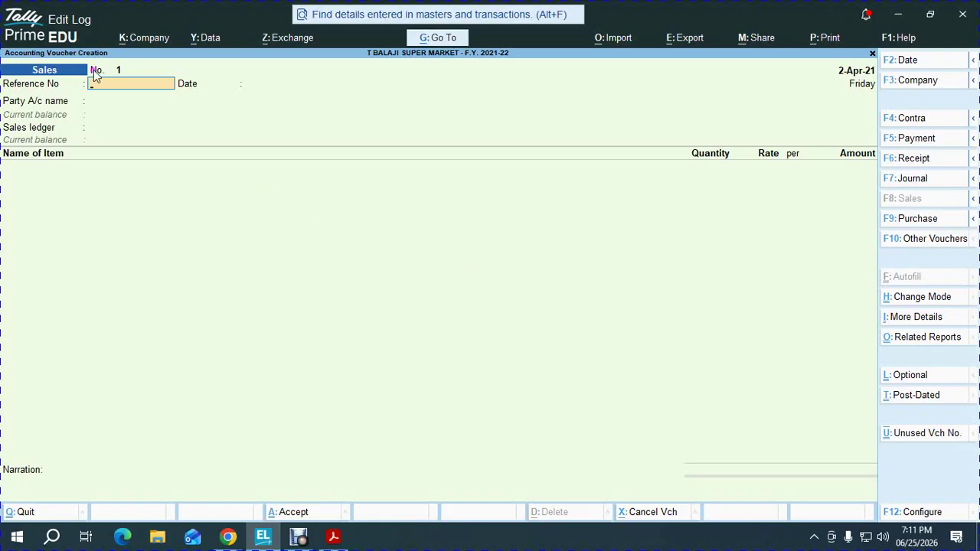
{"action": "type", "text": "1"}
{"action": "key", "text": "Return"}
{"action": "key", "text": "Return"}
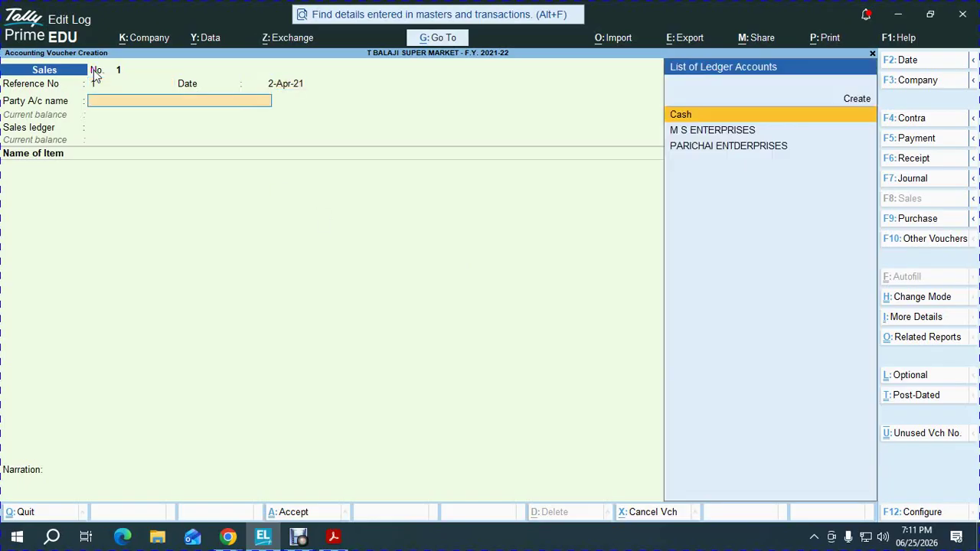
{"action": "key", "text": "Down"}
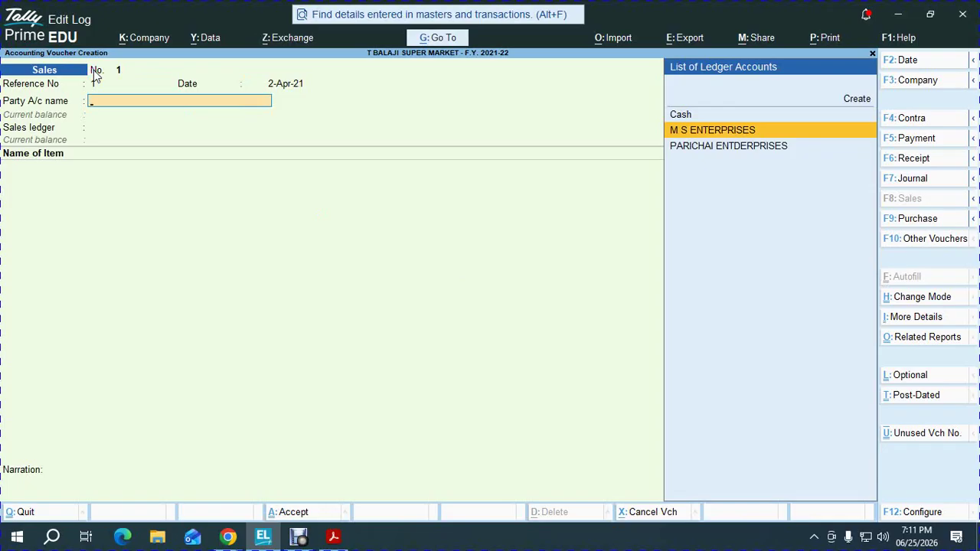
{"action": "key", "text": "Return"}
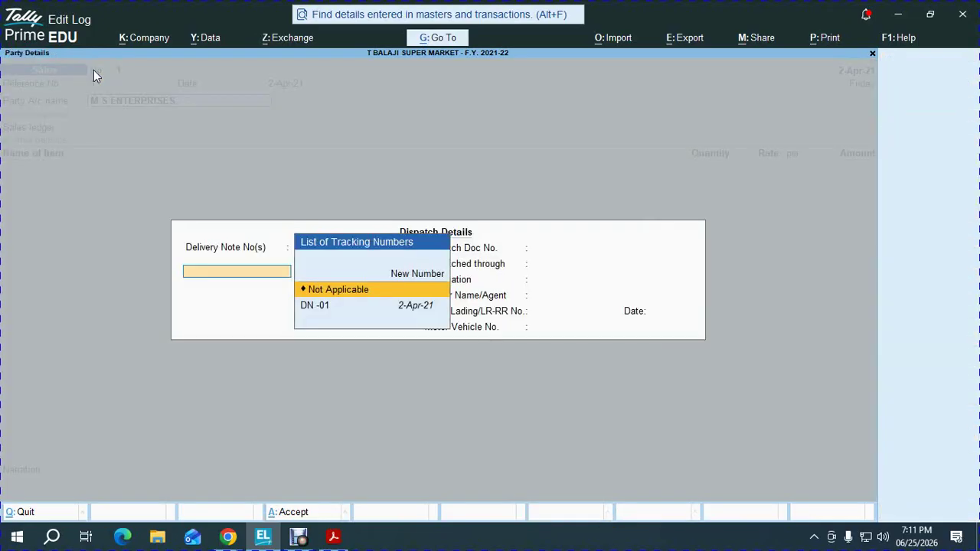
{"action": "key", "text": "Down"}
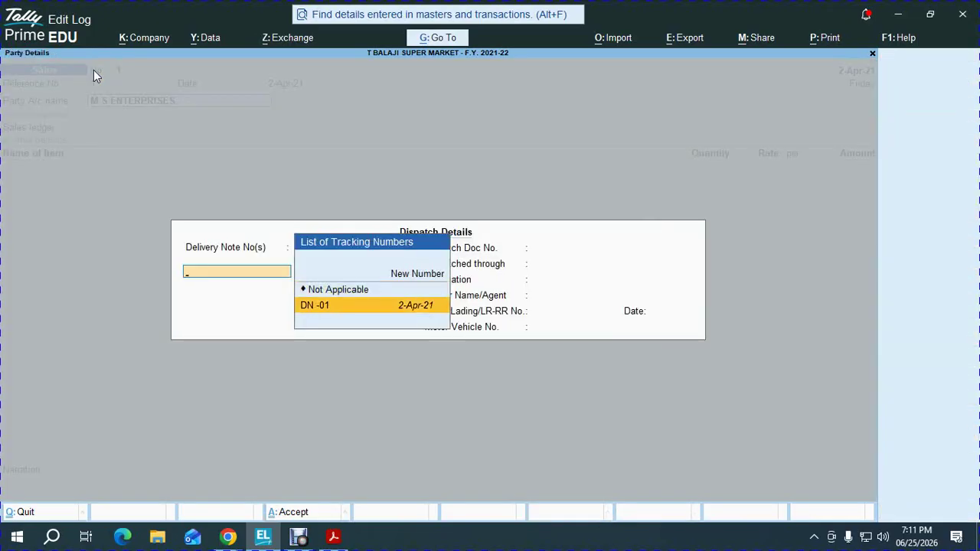
{"action": "key", "text": "Escape"}
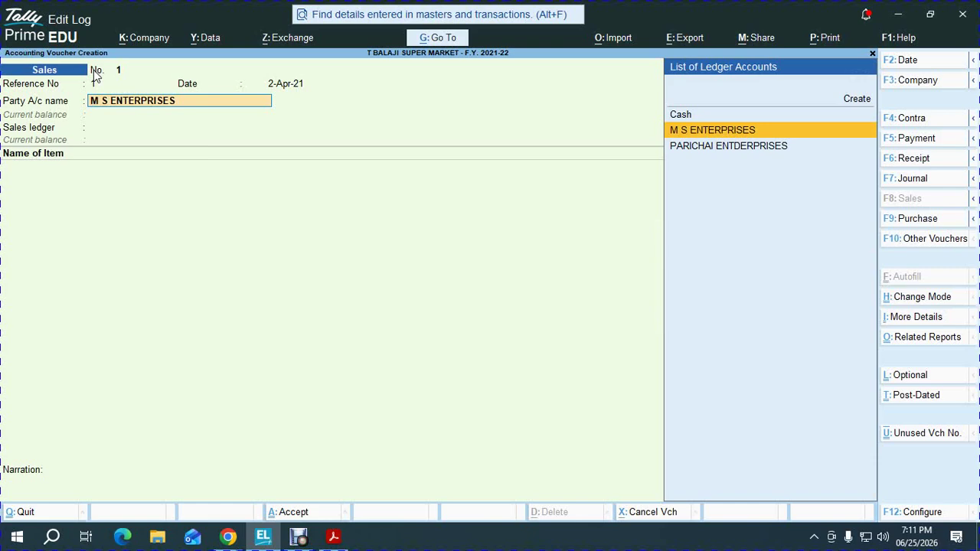
{"action": "key", "text": "F12"}
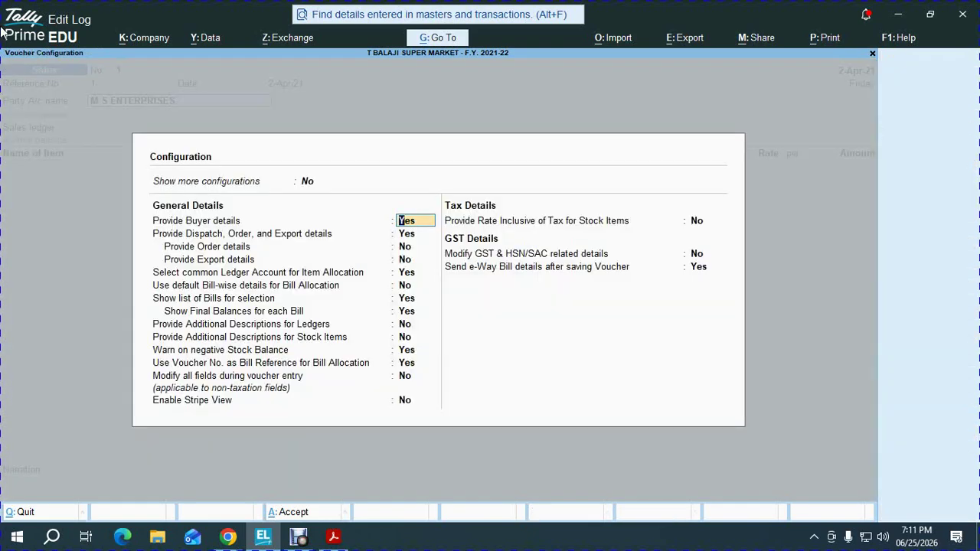
Set Provide Buyer details to No and accept M S ENTERPRISES as the party
{"action": "key", "text": "Return"}
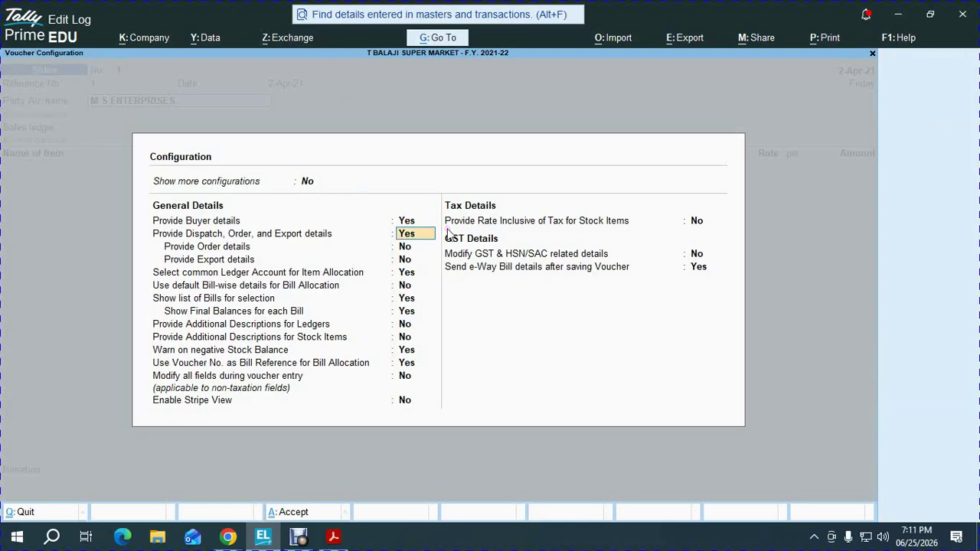
{"action": "left_click", "coordinate": [277, 251]}
{"action": "key", "text": "Up"}
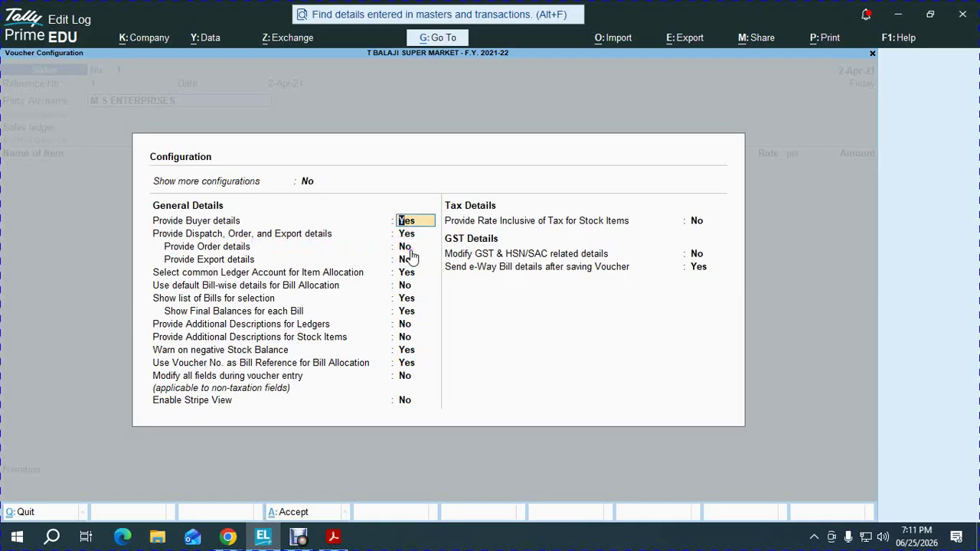
{"action": "type", "text": "N"}
{"action": "key", "text": "Return"}
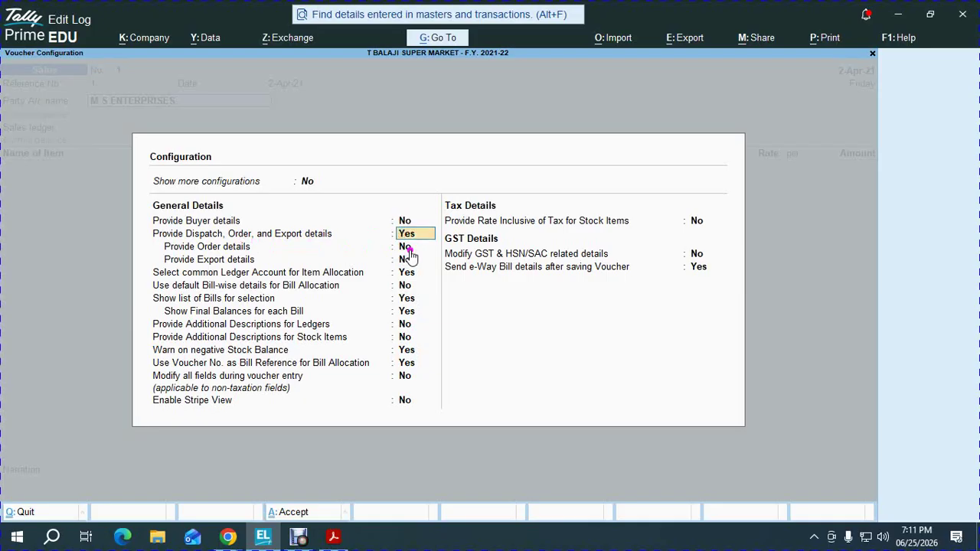
{"action": "key", "text": "ctrl+a"}
{"action": "key", "text": "Return"}
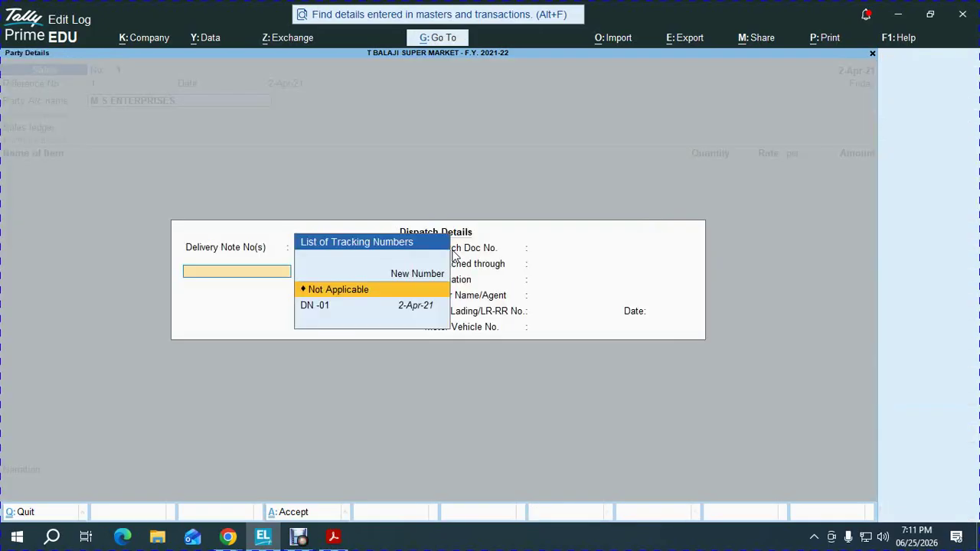
Pull items from DN -01, allocating PEARS, REXONA and AXE PULSE DEODARANT from KATHRA
{"action": "key", "text": "Down"}
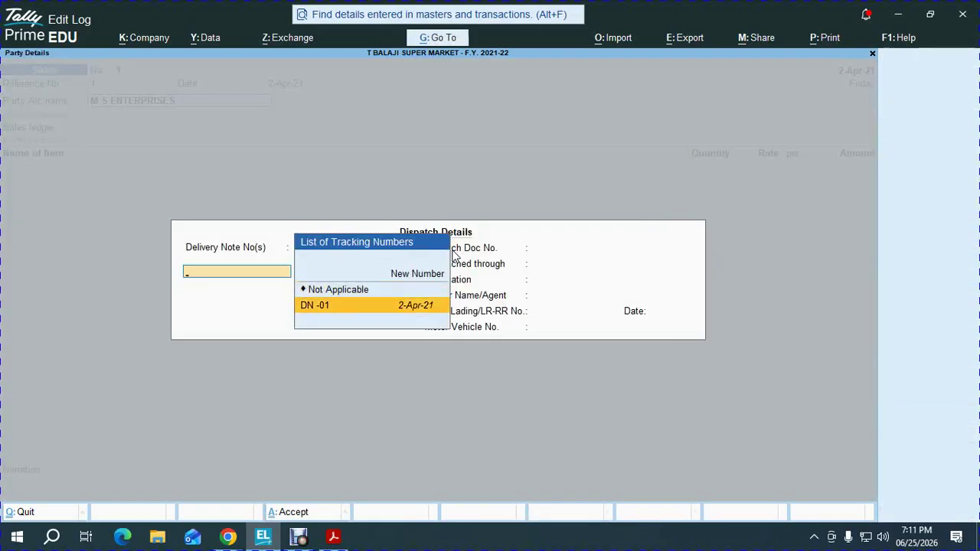
{"action": "key", "text": "Return"}
{"action": "key", "text": "Return"}
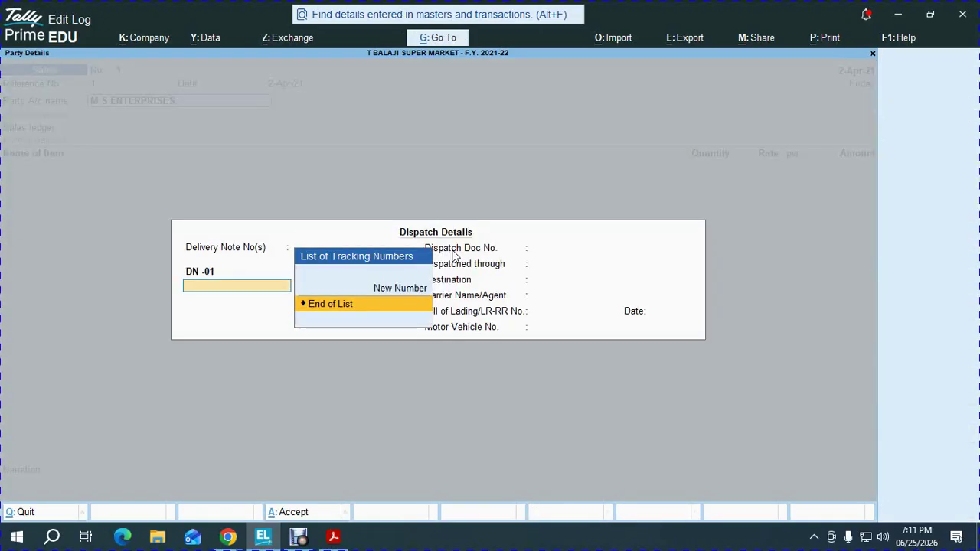
{"action": "key", "text": "ctrl+a"}
{"action": "key", "text": "Return"}
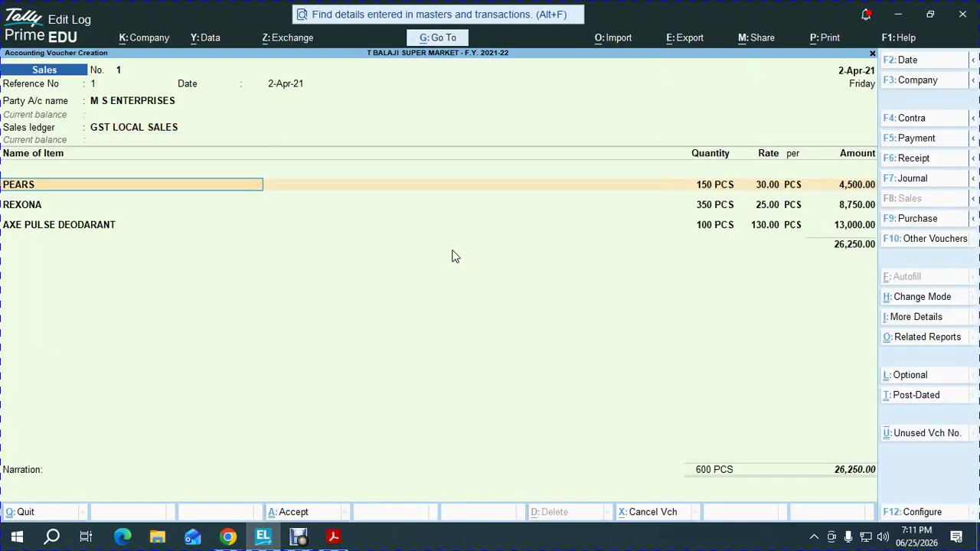
{"action": "key", "text": "Return"}
{"action": "key", "text": "Return"}
{"action": "key", "text": "Return"}
{"action": "key", "text": "Return"}
{"action": "key", "text": "Return"}
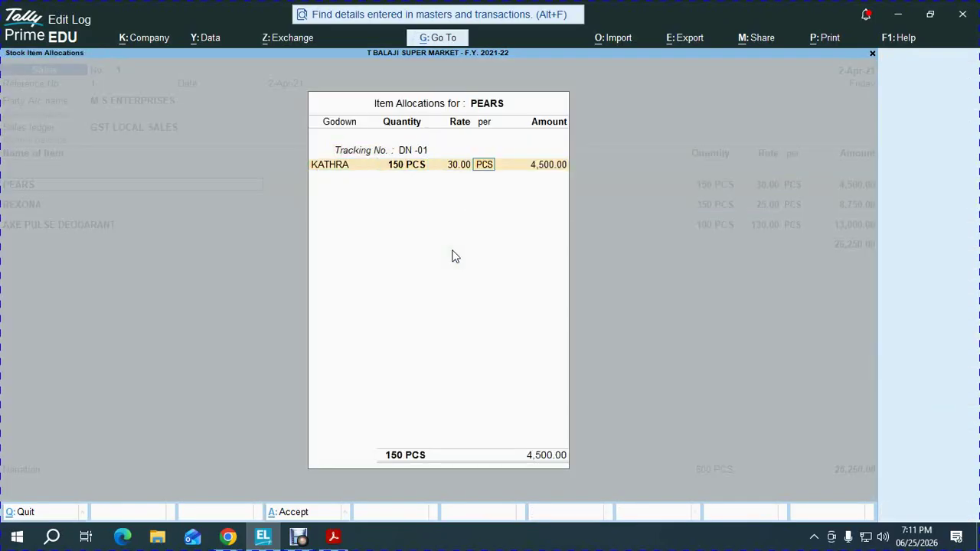
{"action": "key", "text": "Return"}
{"action": "key", "text": "Return"}
{"action": "key", "text": "Return"}
{"action": "key", "text": "Return"}
{"action": "key", "text": "Return"}
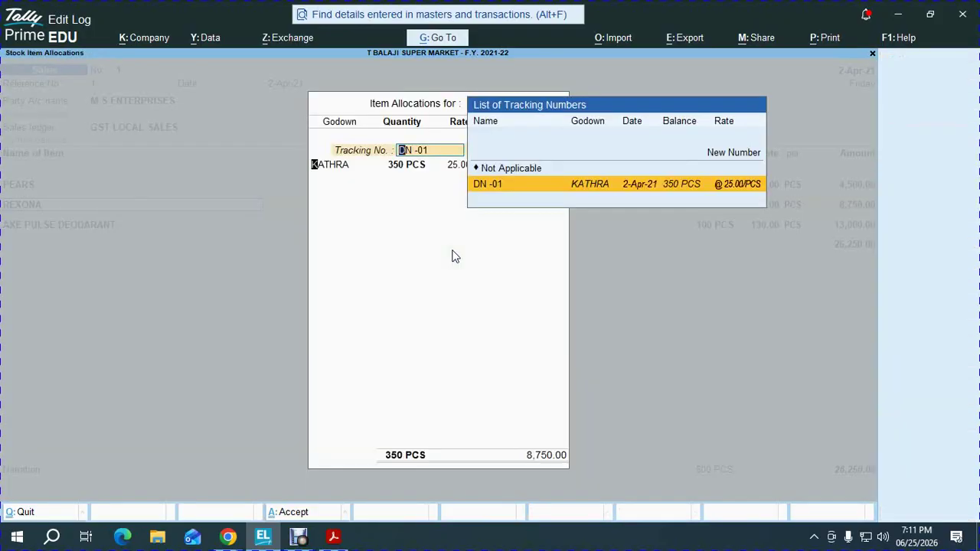
{"action": "key", "text": "Return"}
{"action": "key", "text": "Return"}
{"action": "key", "text": "Return"}
{"action": "key", "text": "Return"}
{"action": "key", "text": "Return"}
{"action": "key", "text": "Return"}
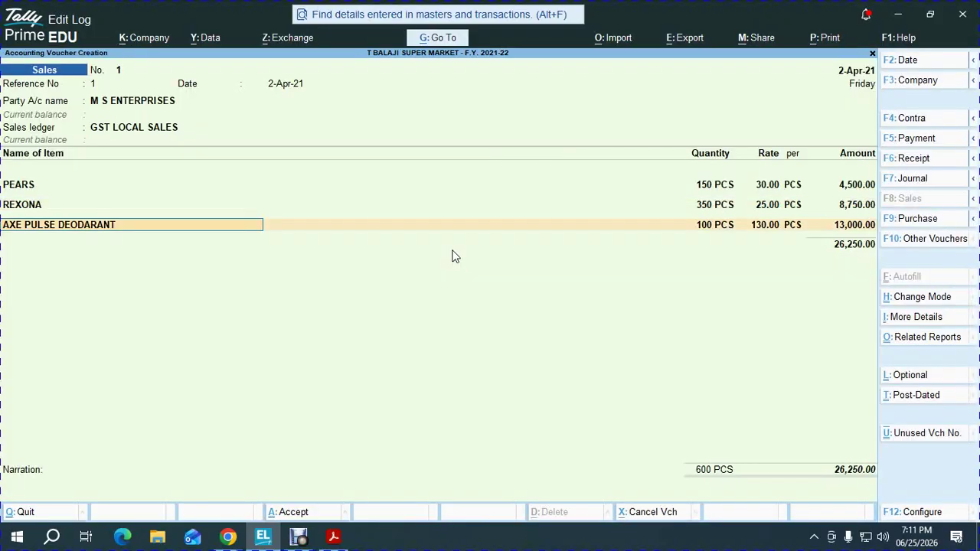
{"action": "key", "text": "Return"}
{"action": "key", "text": "Return"}
{"action": "key", "text": "Return"}
{"action": "key", "text": "Return"}
{"action": "key", "text": "Return"}
{"action": "key", "text": "Return"}
{"action": "key", "text": "Return"}
{"action": "key", "text": "Return"}
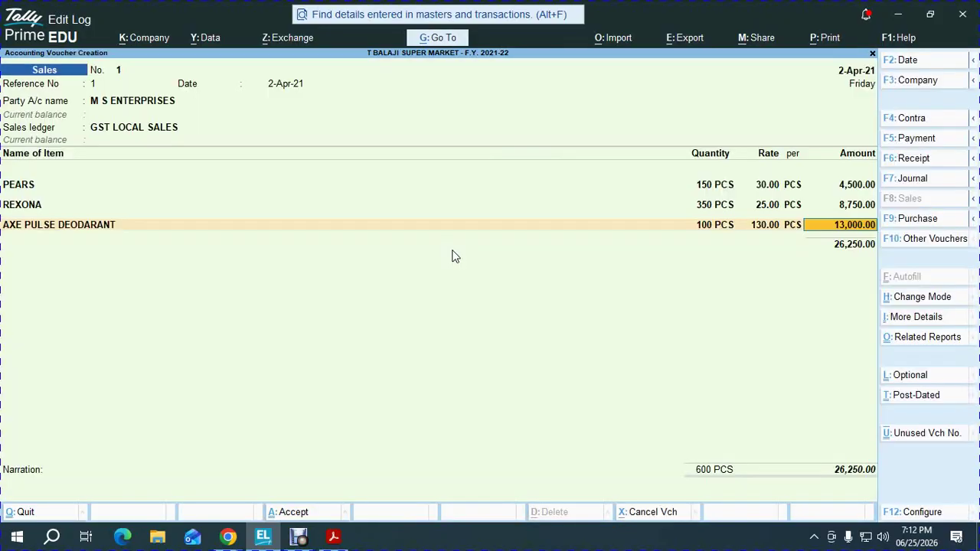
{"action": "key", "text": "Return"}
Add OUTPUT CGST and OUTPUT SGST of 1,501.25 each plus 0.50 ROUND OFF
{"action": "key", "text": "Return"}
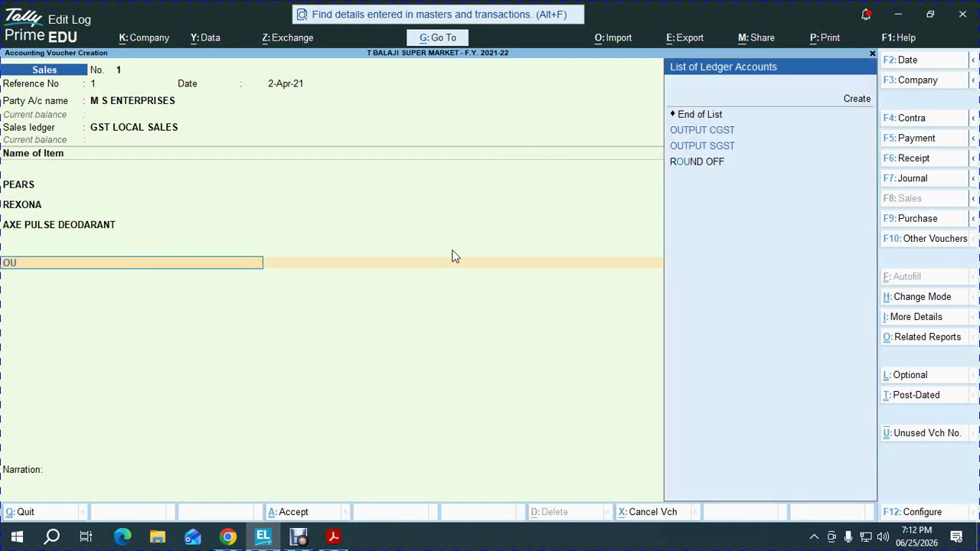
{"action": "type", "text": "OUT"}
{"action": "key", "text": "Down"}
{"action": "key", "text": "Return"}
{"action": "key", "text": "Return"}
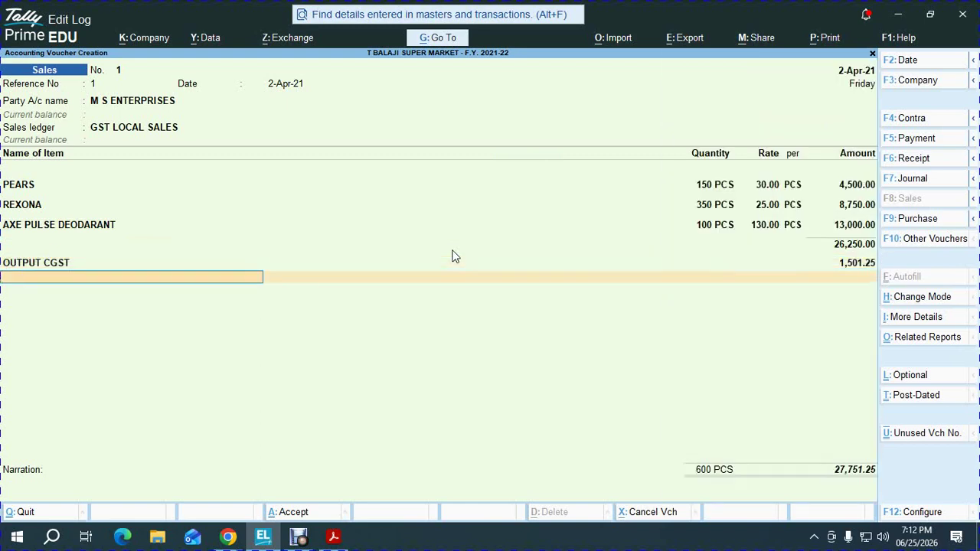
{"action": "type", "text": "ROU"}
{"action": "key", "text": "BackSpace"}
{"action": "key", "text": "BackSpace"}
{"action": "key", "text": "BackSpace"}
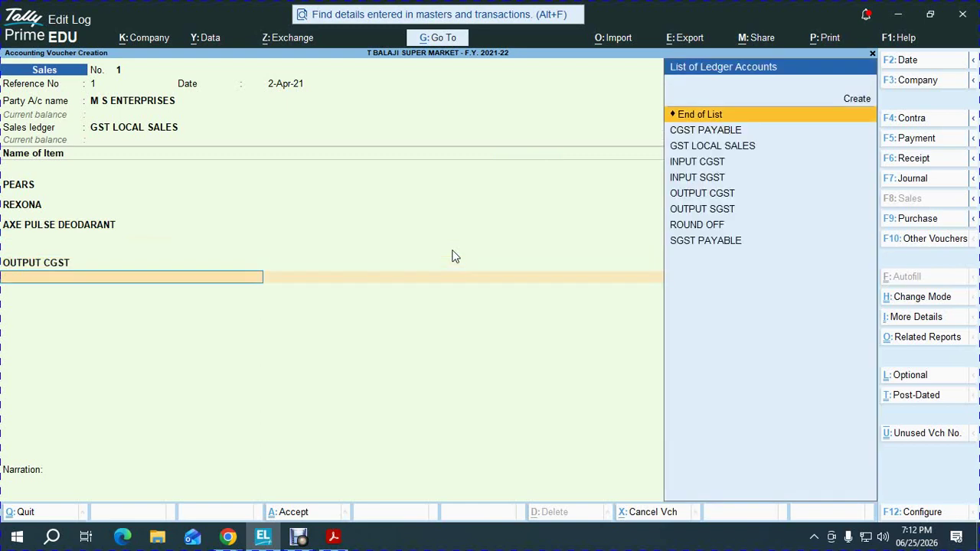
{"action": "type", "text": "OUT"}
{"action": "key", "text": "Down"}
{"action": "key", "text": "Down"}
{"action": "key", "text": "Return"}
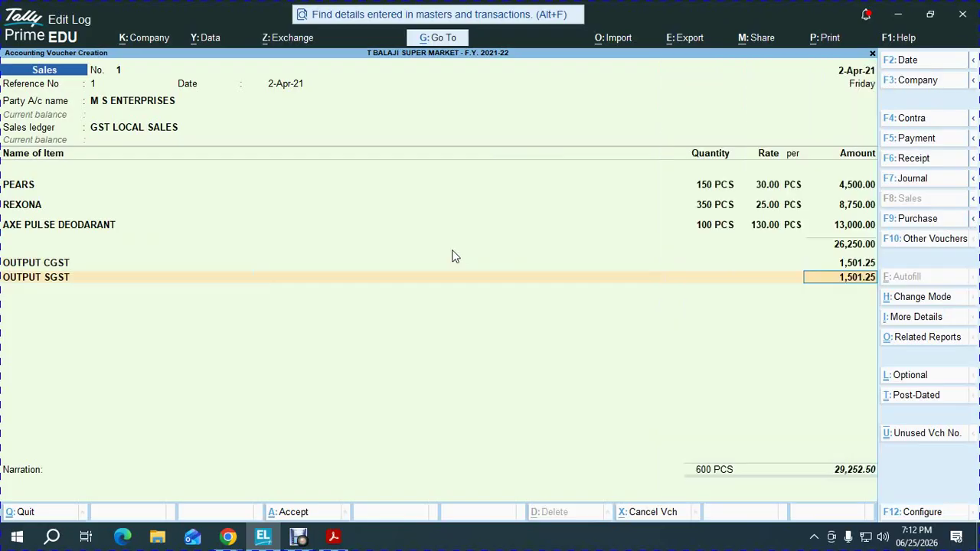
{"action": "key", "text": "Return"}
{"action": "type", "text": "ROU"}
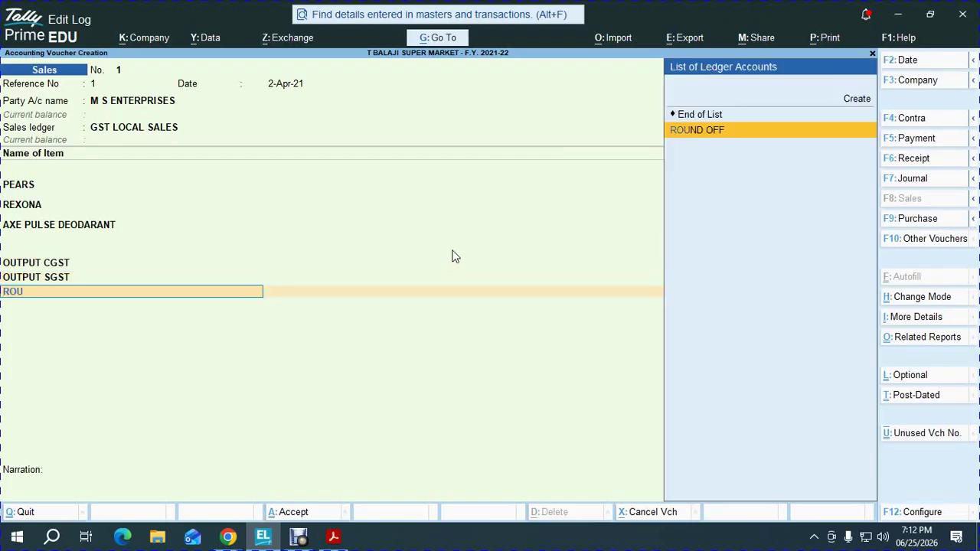
{"action": "key", "text": "Return"}
{"action": "key", "text": "Return"}
{"action": "key", "text": "Return"}
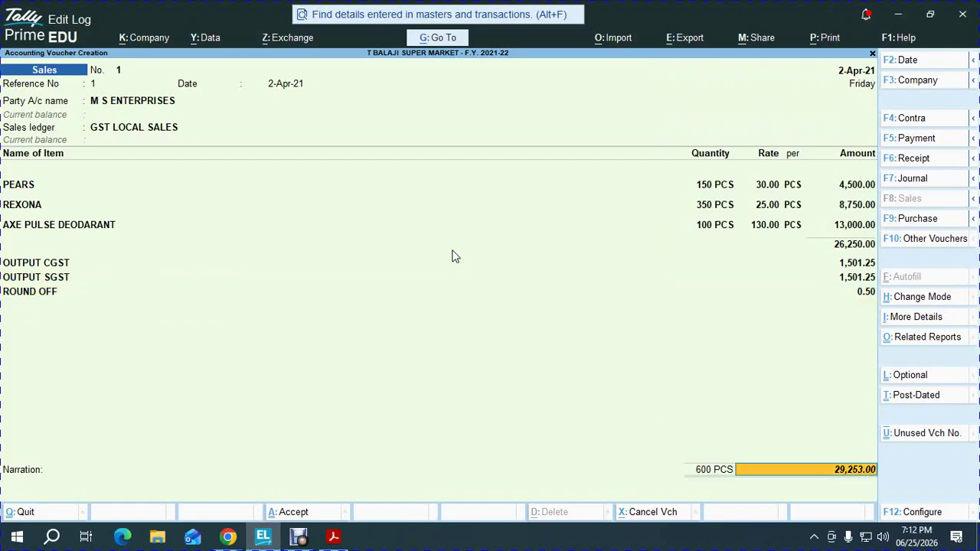
Accept the new bill reference for 29,253.00 and save the sales voucher
{"action": "key", "text": "Return"}
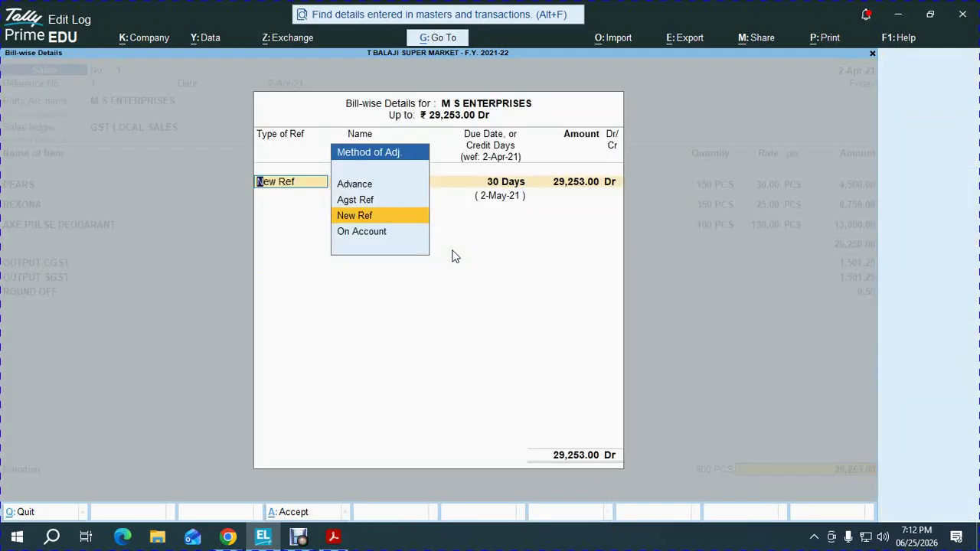
{"action": "key", "text": "Return"}
{"action": "key", "text": "Return"}
{"action": "key", "text": "Return"}
{"action": "key", "text": "Return"}
{"action": "key", "text": "Return"}
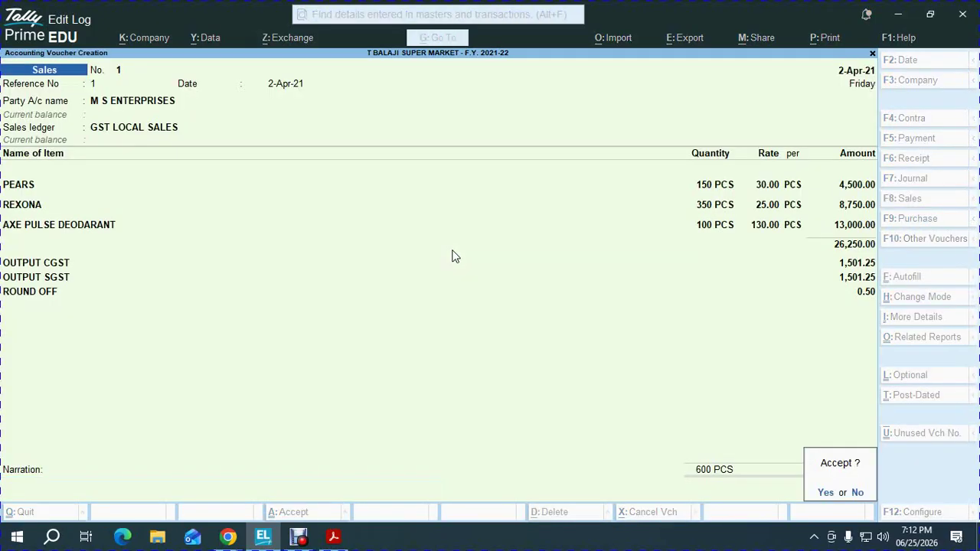
{"action": "key", "text": "Return"}
{"action": "key", "text": "Escape"}
{"action": "key", "text": "Return"}
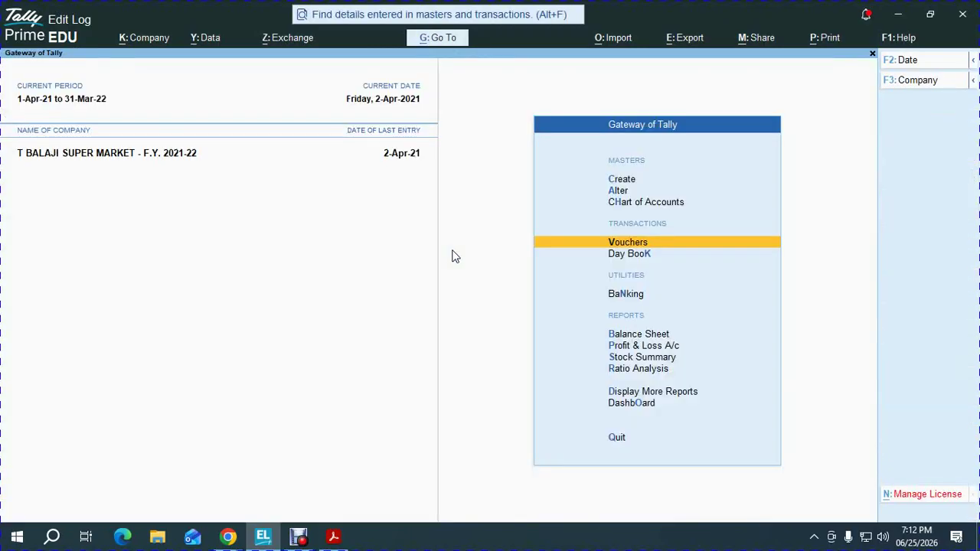
Review the detailed Profit & Loss, checking GST LOCAL SALES and Sales Bills to Make
{"action": "key", "text": "p"}
{"action": "key", "text": "alt+F5"}
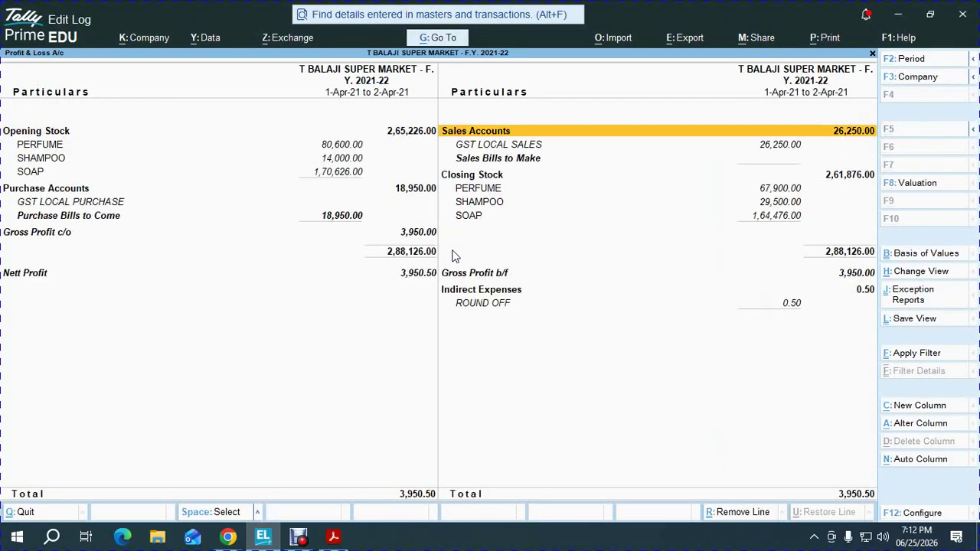
{"action": "key", "text": "Down"}
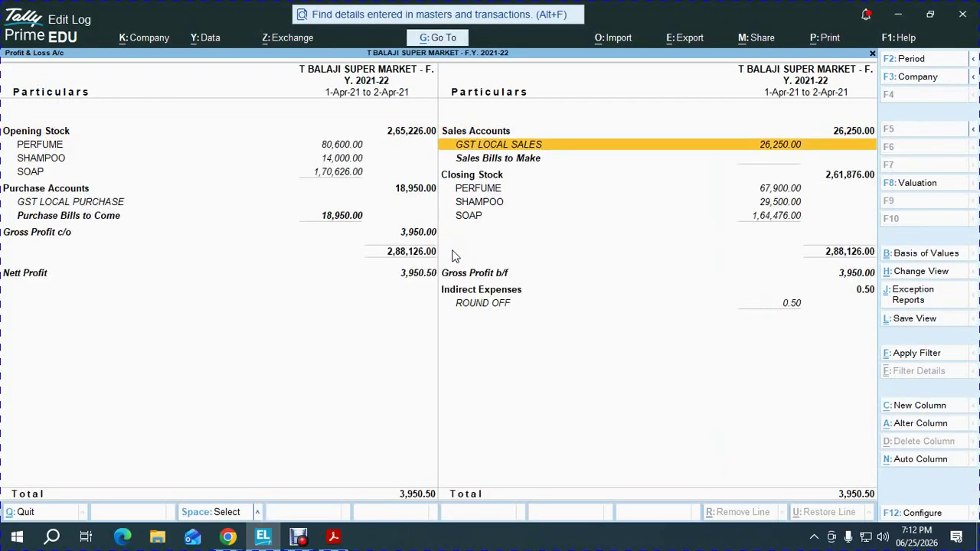
{"action": "key", "text": "Down"}
{"action": "key", "text": "Escape"}
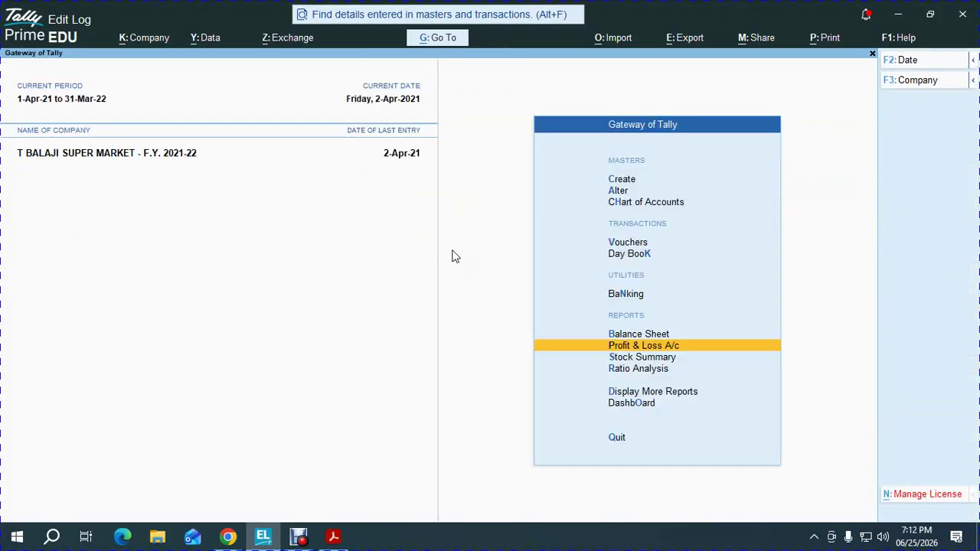
View the M S ENTERPRISES ledger vouchers via dalMS
{"action": "type", "text": "dal"}
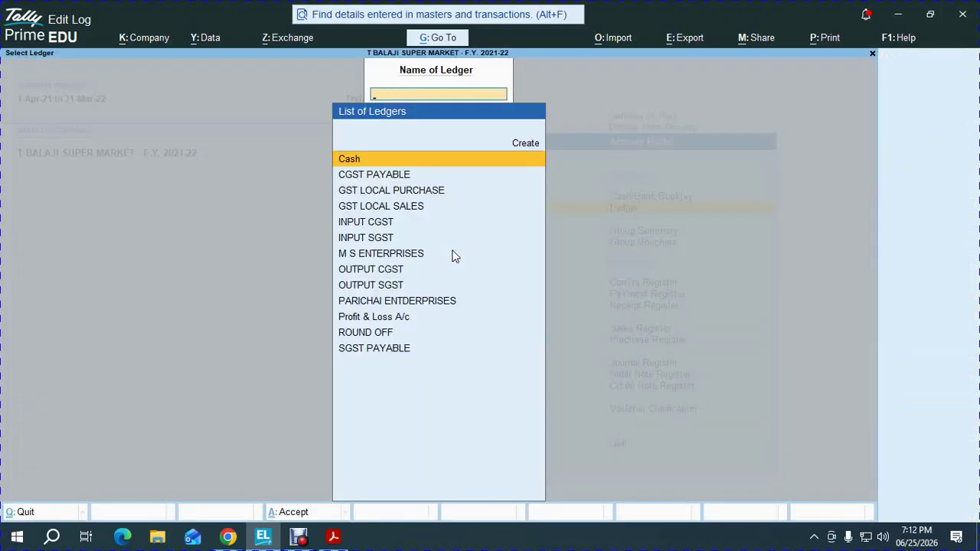
{"action": "type", "text": "MS"}
{"action": "key", "text": "Return"}
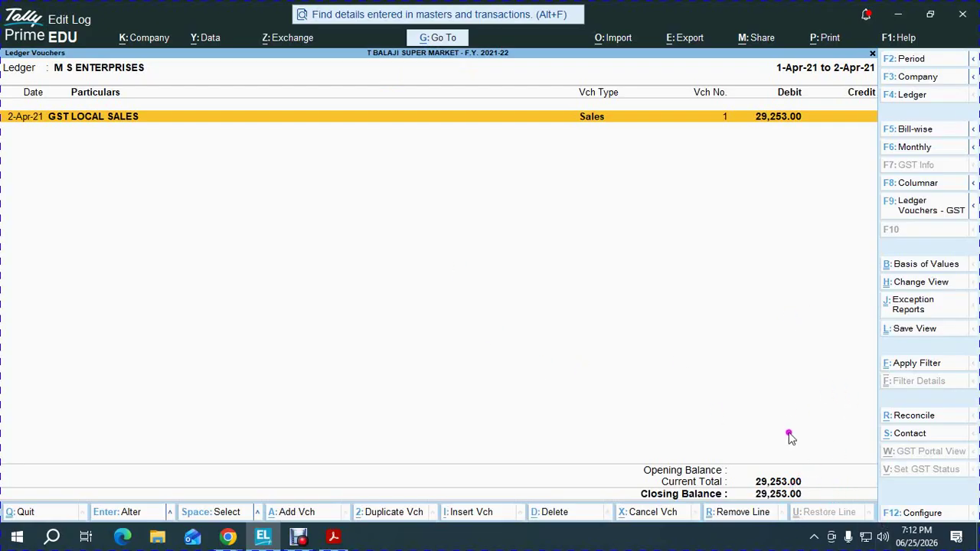
{"action": "key", "text": "Escape"}
{"action": "key", "text": "Escape"}
{"action": "key", "text": "Escape"}
{"action": "key", "text": "Escape"}
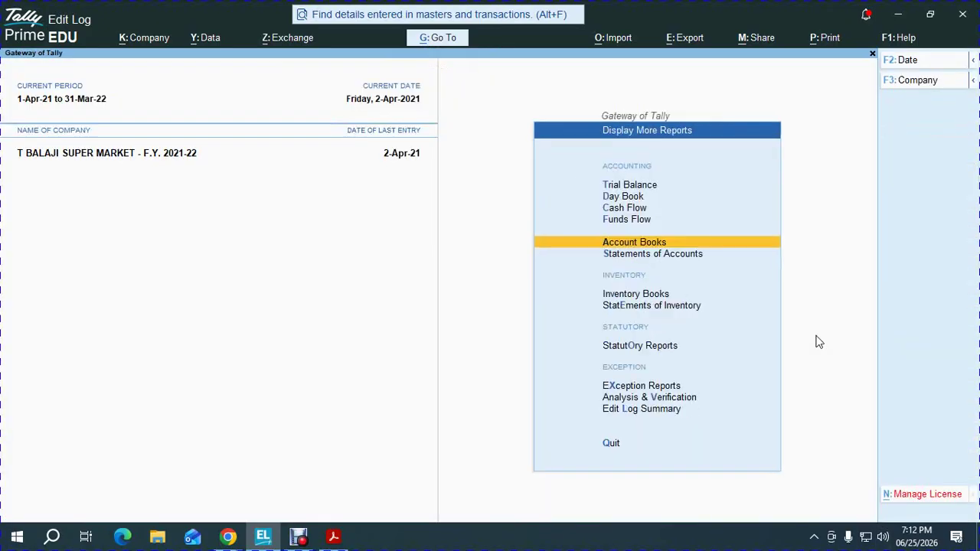
Start a Receipt voucher dated 1-May-21
{"action": "key", "text": "v"}
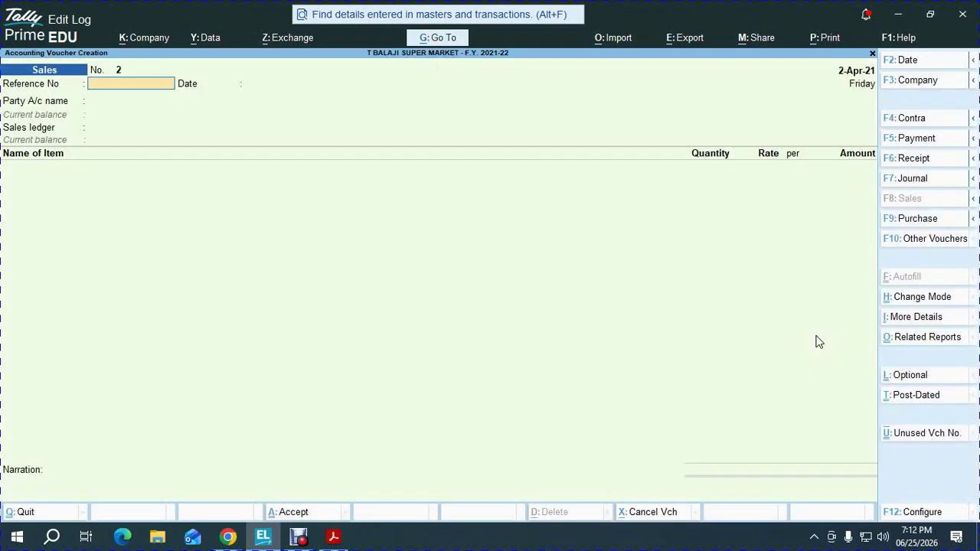
{"action": "key", "text": "F2"}
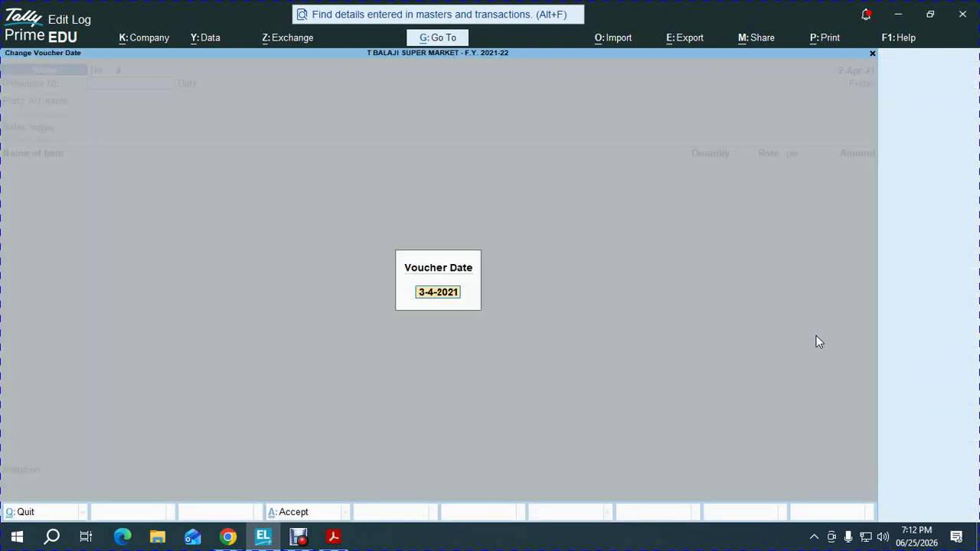
{"action": "type", "text": "1-5"}
{"action": "key", "text": "Return"}
{"action": "key", "text": "F6"}
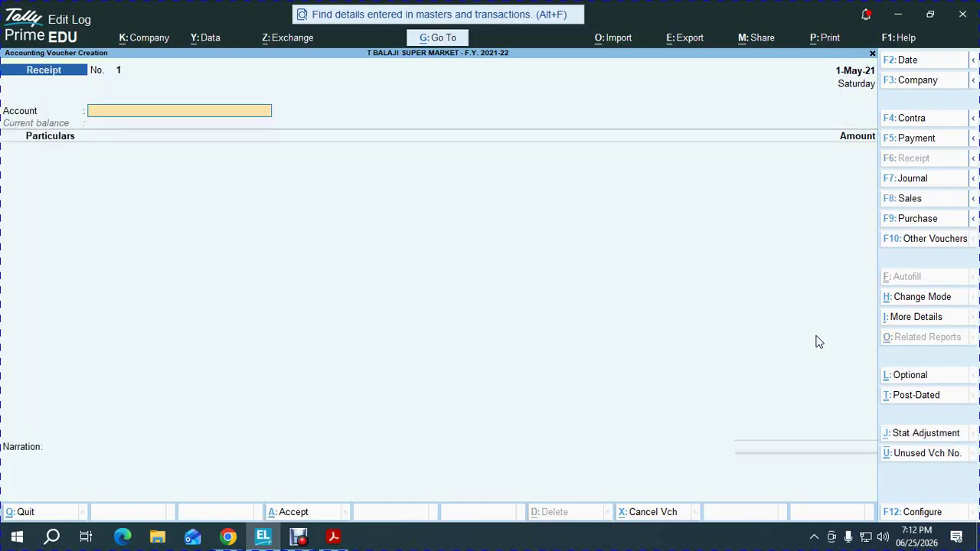
{"action": "key", "text": "Return"}
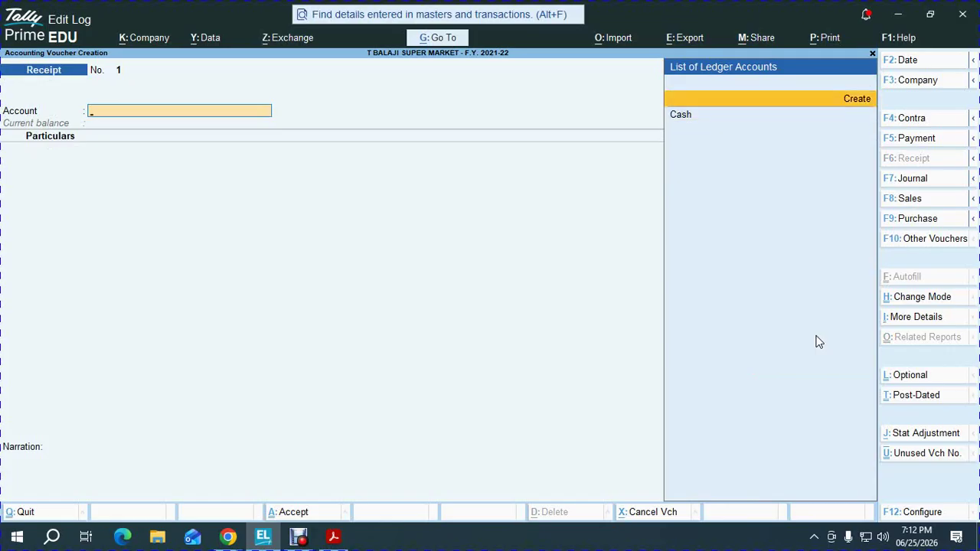
Create ledger PNB under Bank Accounts with its account number, IFS code PUNB0254300, branch NUNGMBAKKAM
{"action": "key", "text": "Return"}
{"action": "type", "text": "PNB"}
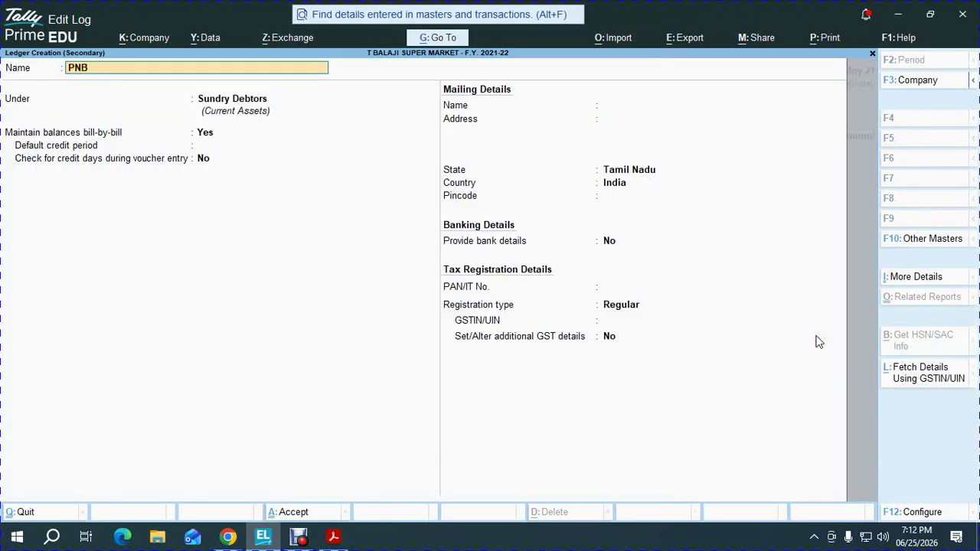
{"action": "key", "text": "Return"}
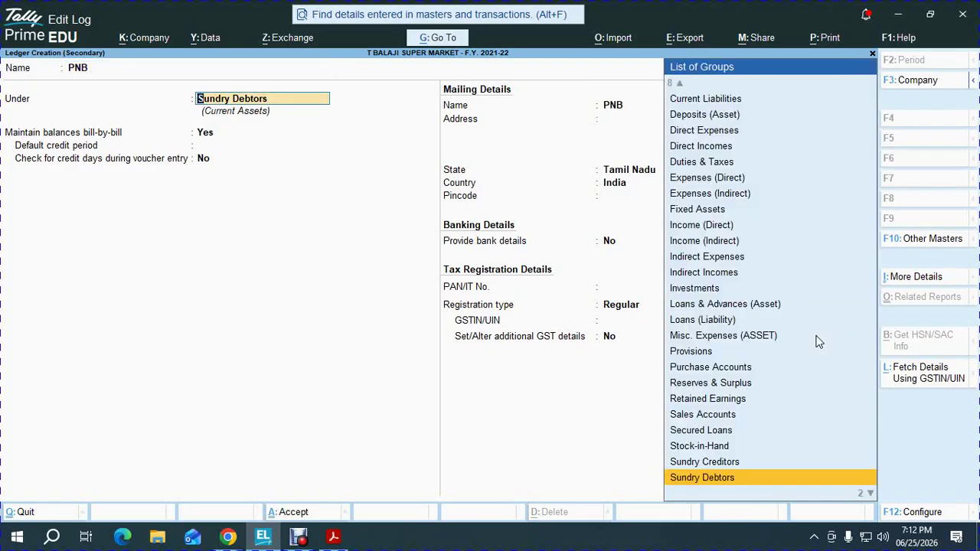
{"action": "type", "text": "BANK"}
{"action": "key", "text": "Return"}
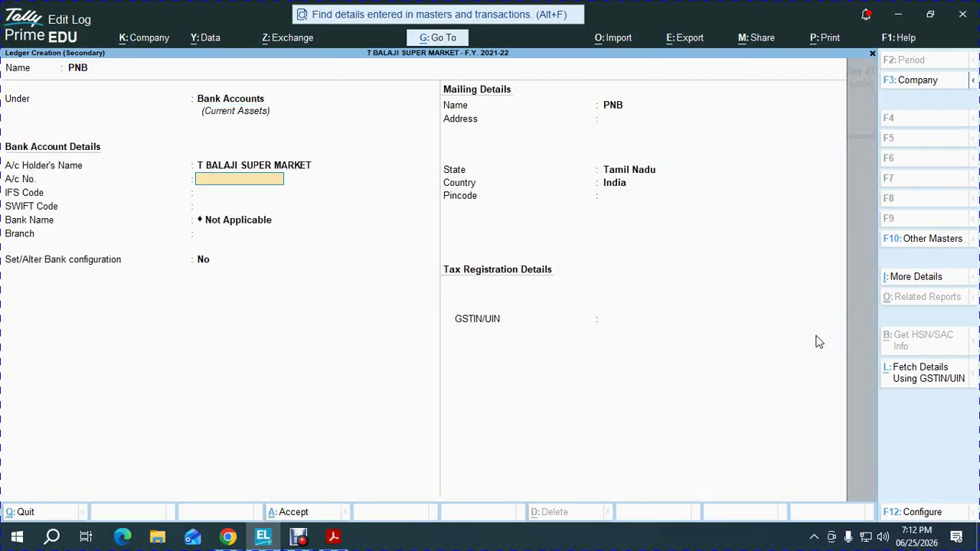
{"action": "key", "text": "Return"}
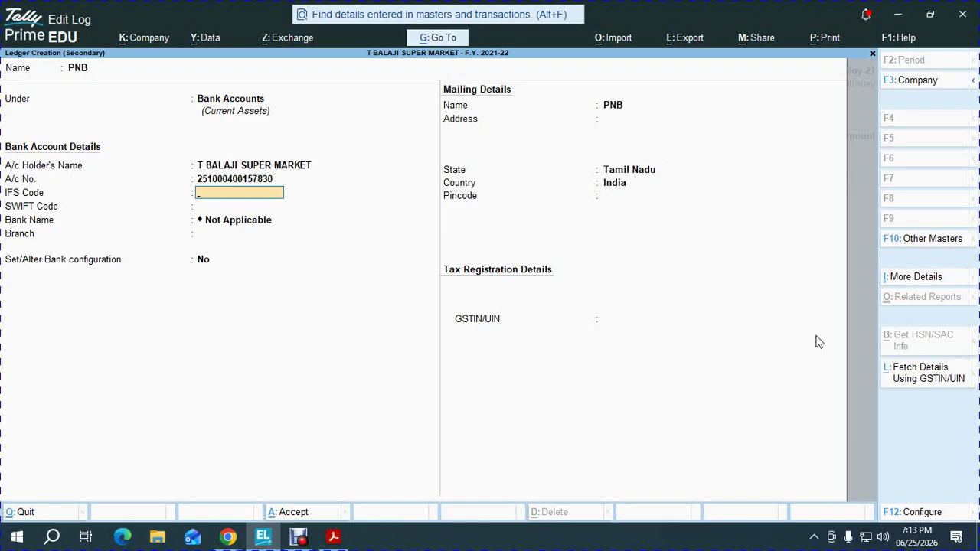
{"action": "type", "text": "PUNB0254300"}
{"action": "key", "text": "Return"}
{"action": "key", "text": "Return"}
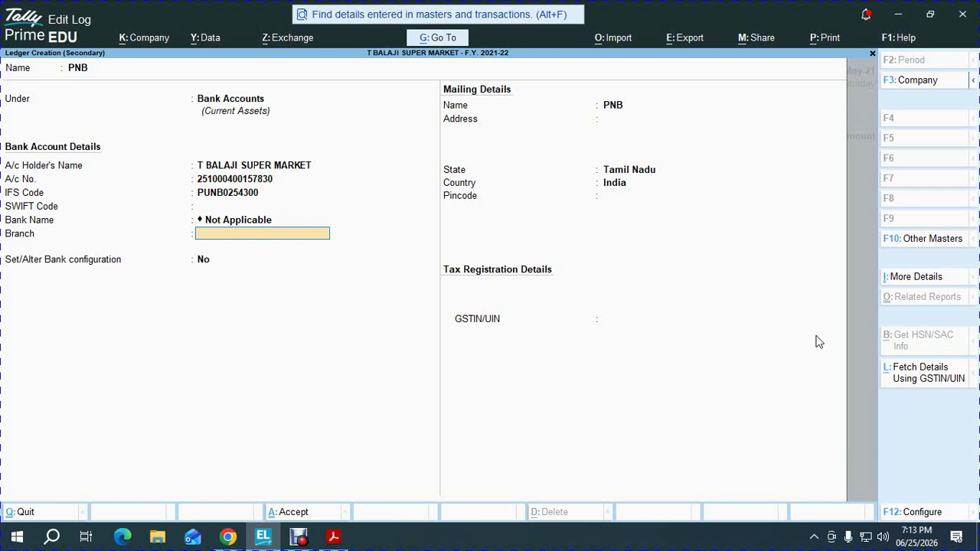
{"action": "type", "text": "NUNGMBAKKAM"}
{"action": "key", "text": "Return"}
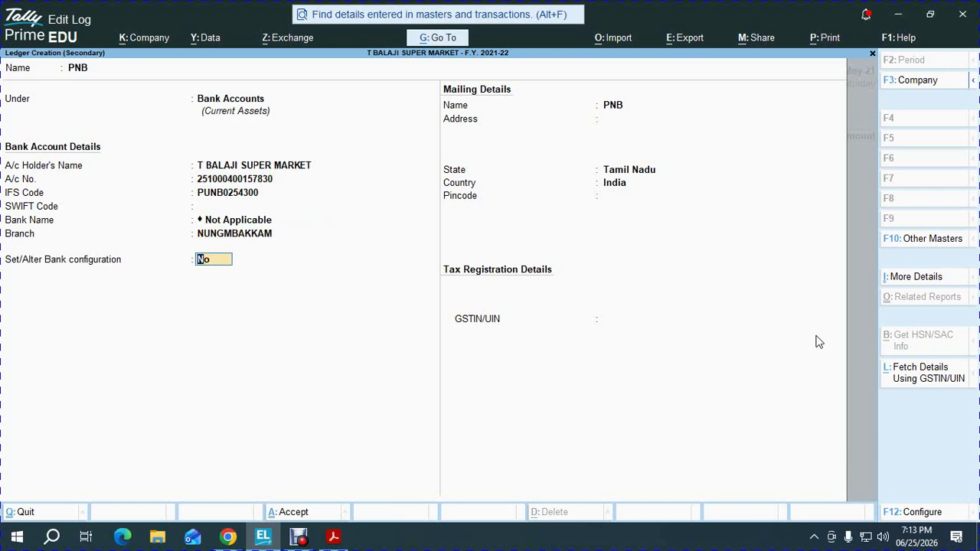
Add cheque book BOOK NO: 01, 50 cheques from 101101, and save the PNB ledger
{"action": "type", "text": "Y"}
{"action": "key", "text": "Return"}
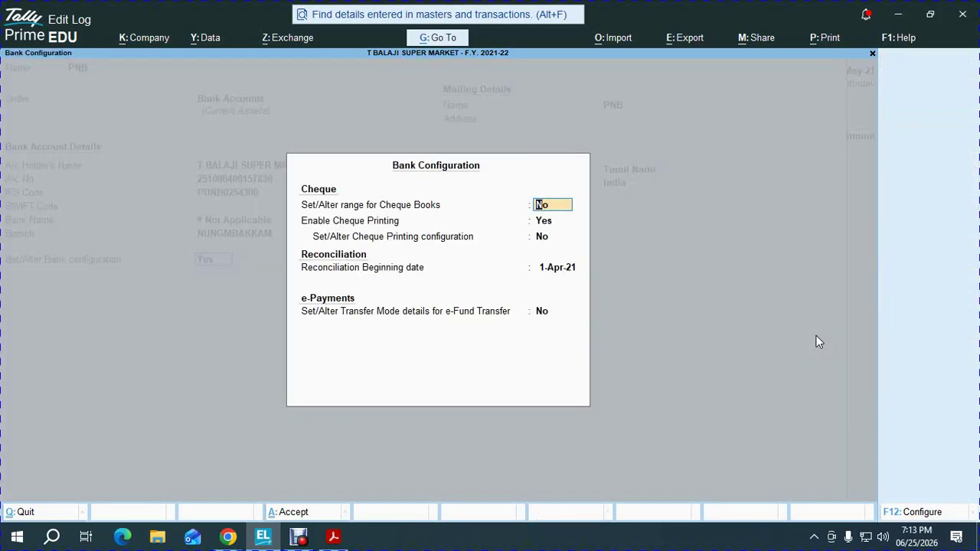
{"action": "type", "text": "Y"}
{"action": "key", "text": "Return"}
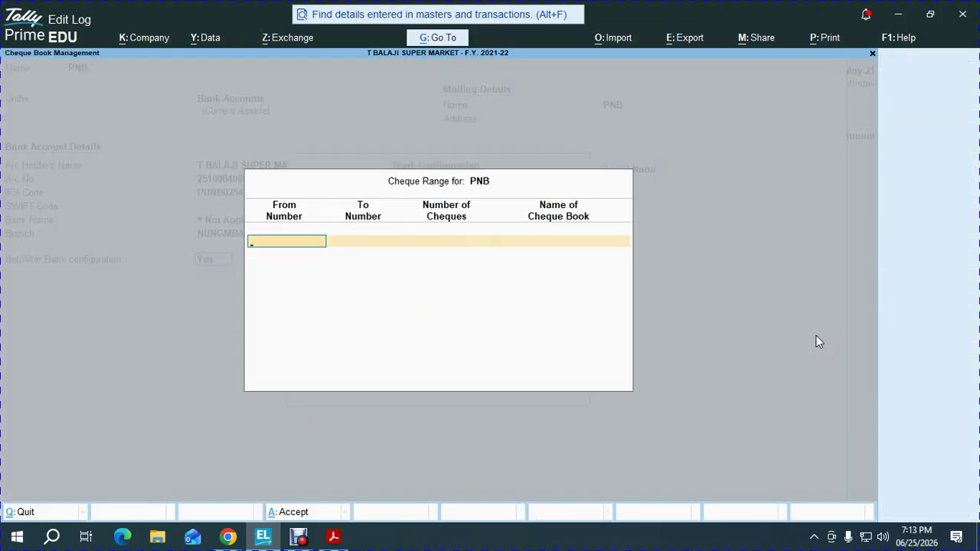
{"action": "type", "text": "101010"}
{"action": "key", "text": "Return"}
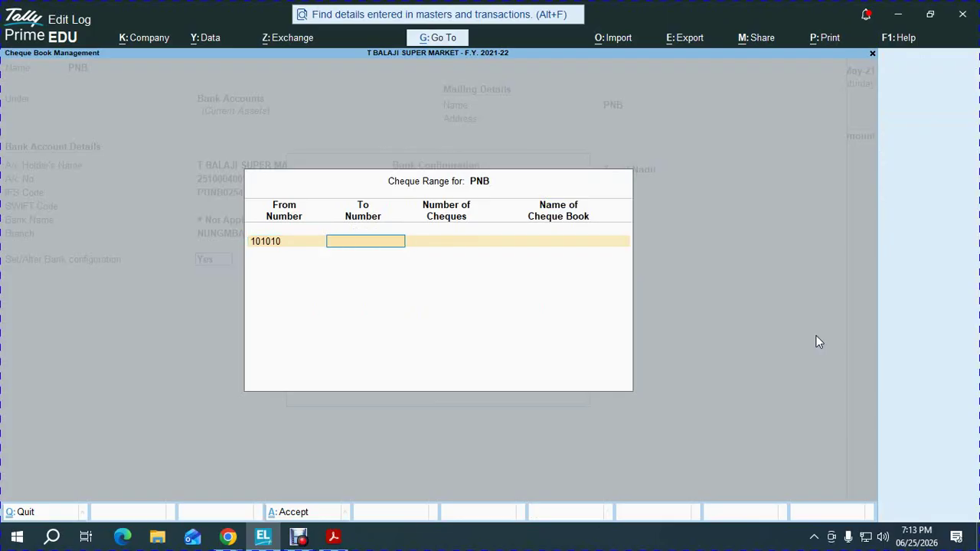
{"action": "key", "text": "BackSpace"}
{"action": "type", "text": "101"}
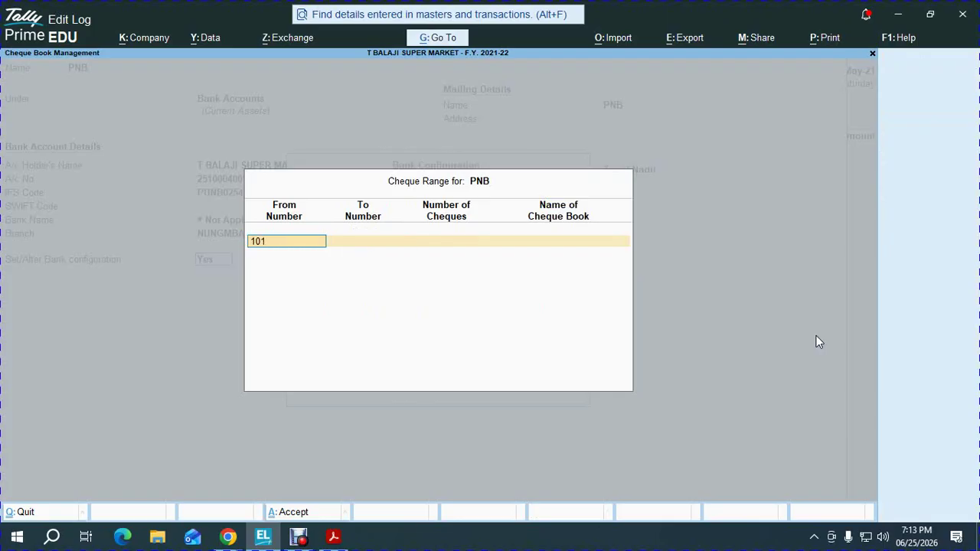
{"action": "type", "text": "101"}
{"action": "key", "text": "Return"}
{"action": "key", "text": "Return"}
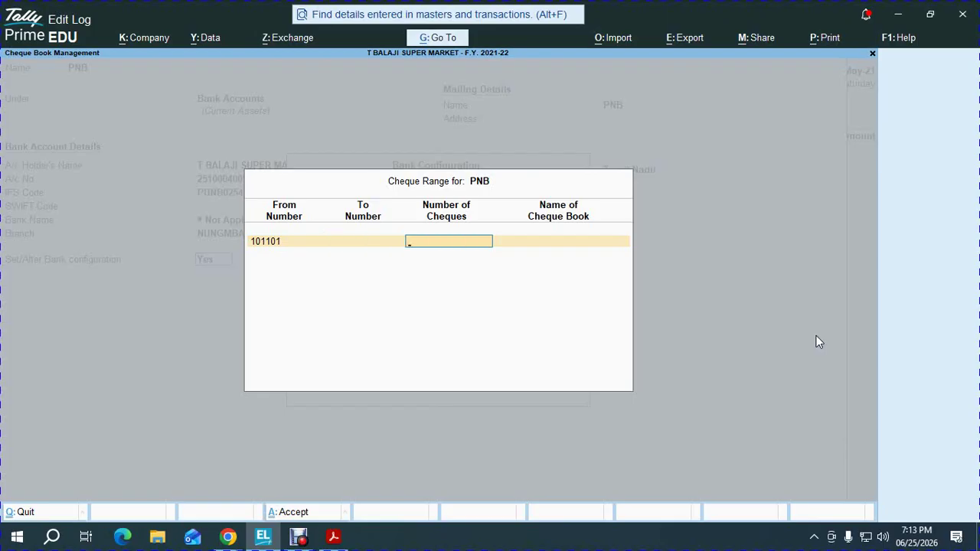
{"action": "type", "text": "50"}
{"action": "key", "text": "Return"}
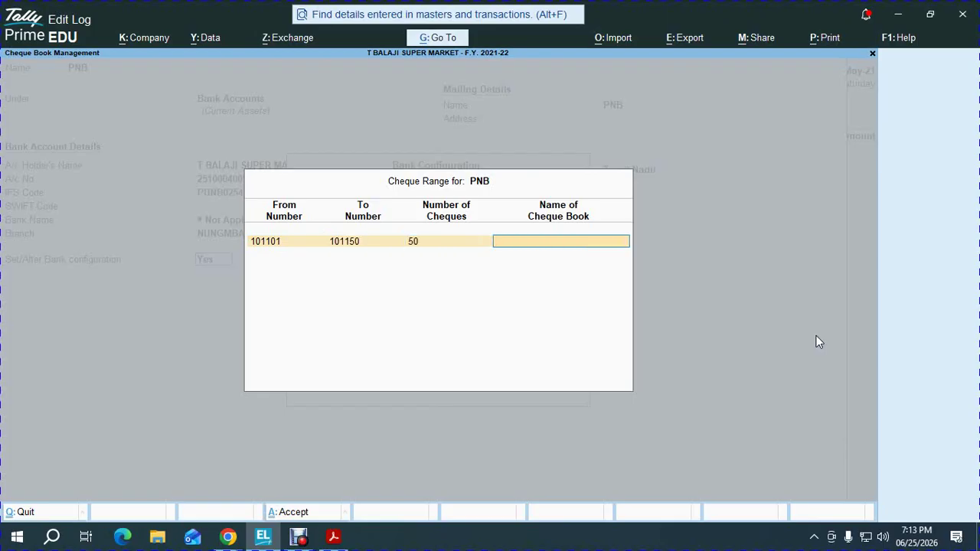
{"action": "type", "text": "BOOK NO: 01"}
{"action": "key", "text": "Return"}
{"action": "key", "text": "Return"}
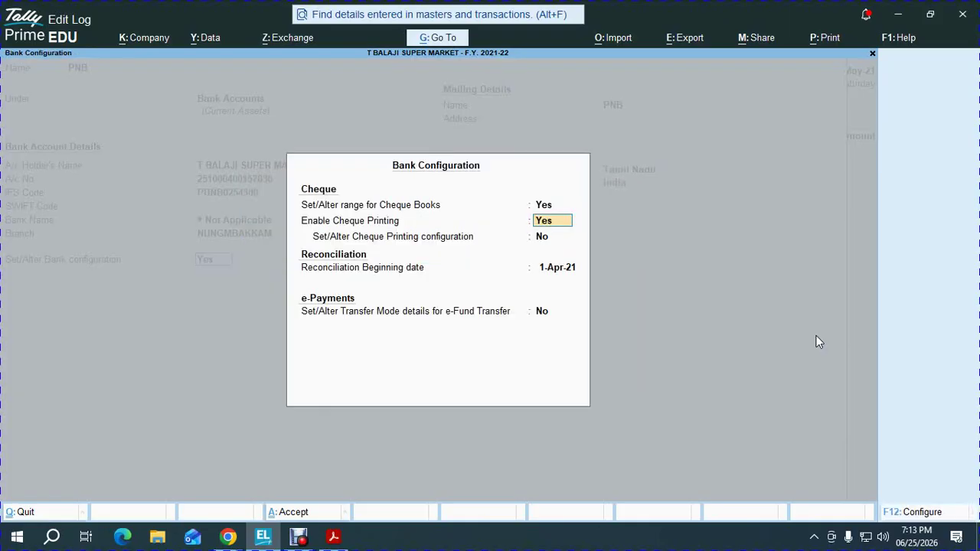
{"action": "key", "text": "Return"}
{"action": "key", "text": "Return"}
{"action": "key", "text": "Return"}
{"action": "key", "text": "Return"}
{"action": "key", "text": "Return"}
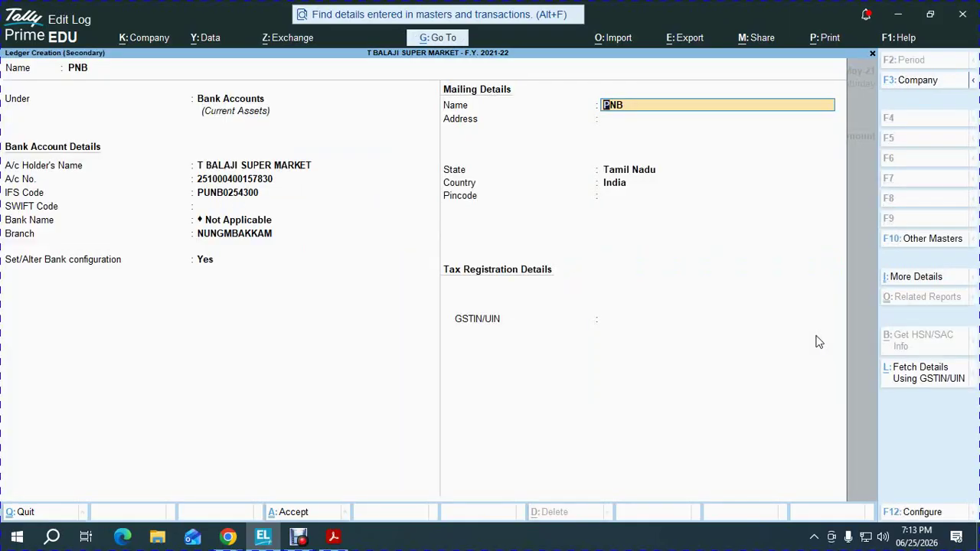
{"action": "key", "text": "ctrl+a"}
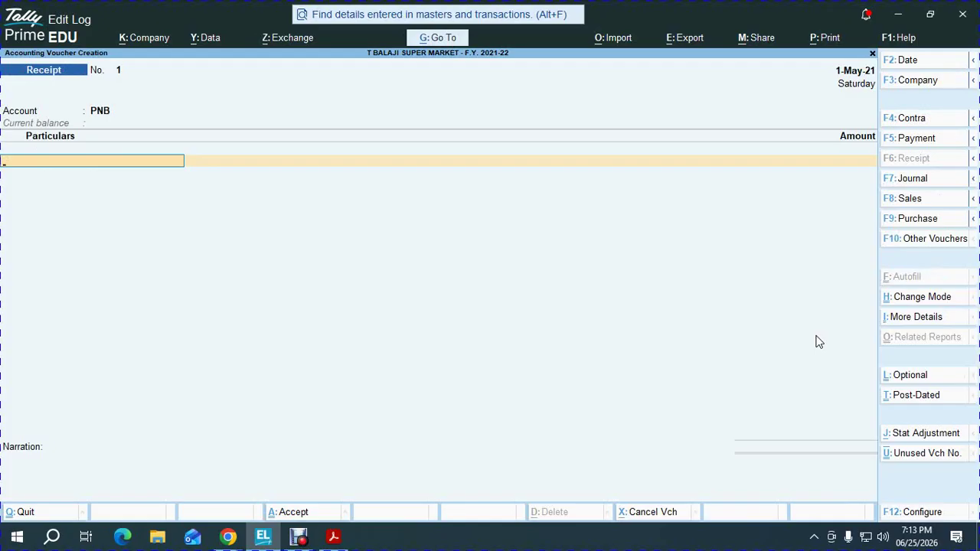
Credit M S ENTERPRISES 29,253 in the receipt, settled against pending bill 1
{"action": "type", "text": "m s"}
{"action": "key", "text": "Return"}
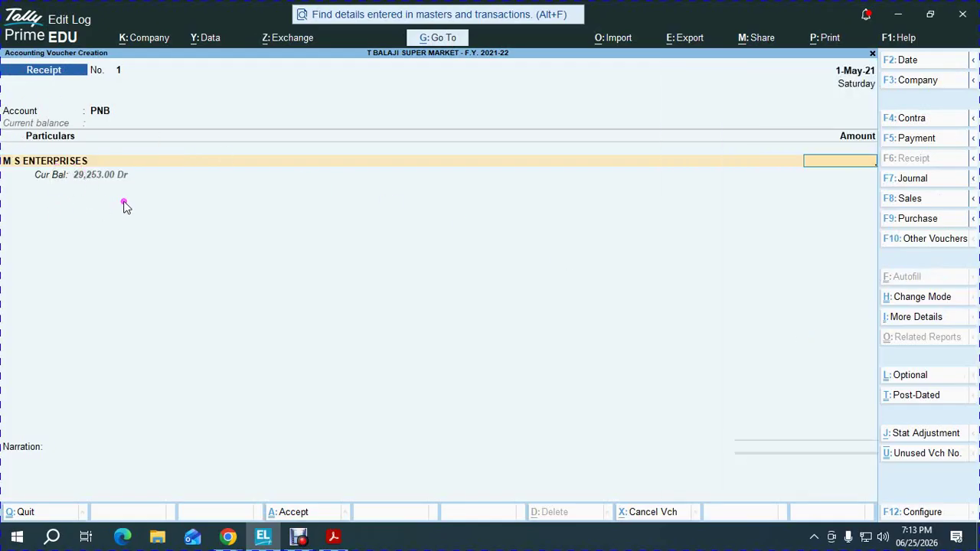
{"action": "left_click", "coordinate": [146, 203]}
{"action": "type", "text": "29253"}
{"action": "key", "text": "Return"}
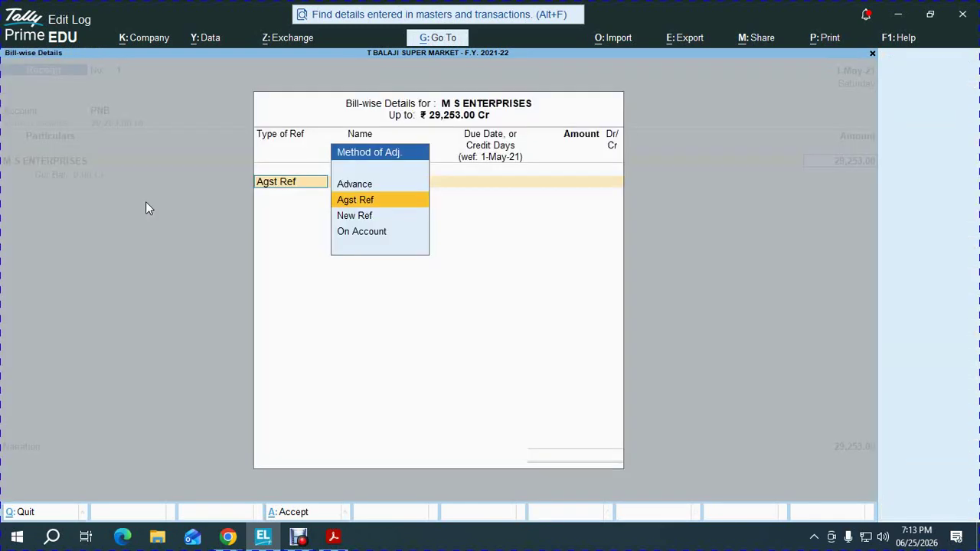
{"action": "key", "text": "Return"}
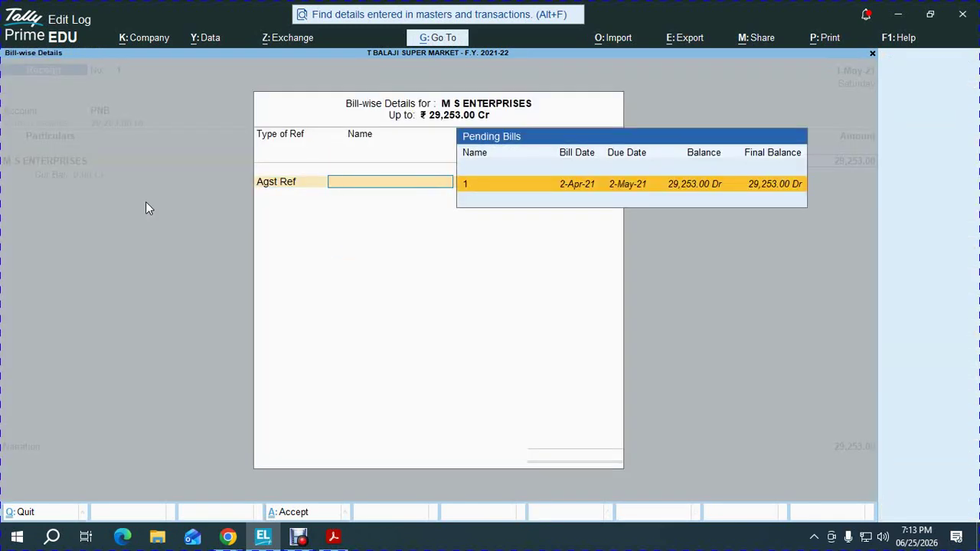
{"action": "left_click", "coordinate": [473, 214]}
{"action": "key", "text": "Return"}
{"action": "key", "text": "Return"}
{"action": "key", "text": "Return"}
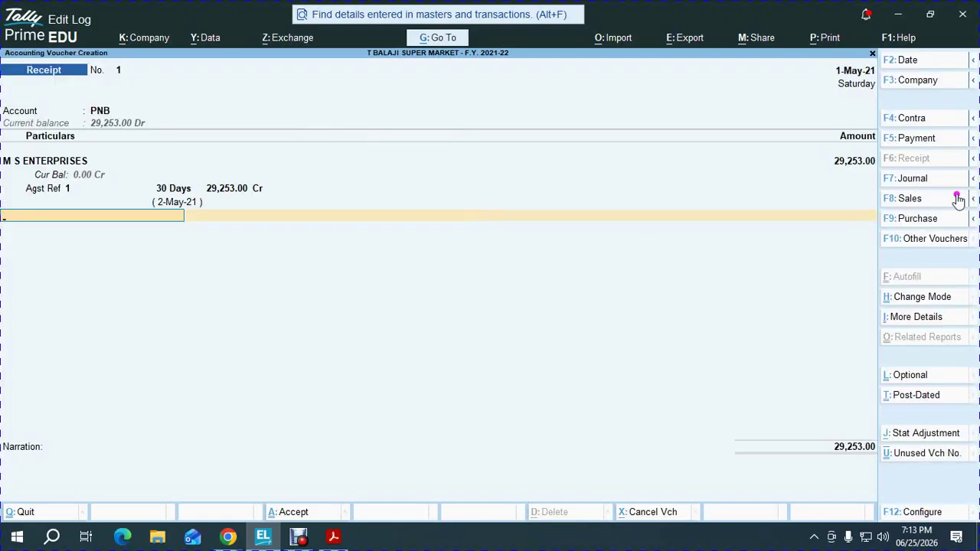
{"action": "left_click", "coordinate": [815, 166]}
{"action": "left_click", "coordinate": [858, 164]}
Create a ledger DISCOUN T ALLOWED under Indirect Expenses with GST Not Applicable
{"action": "key", "text": "alt+c"}
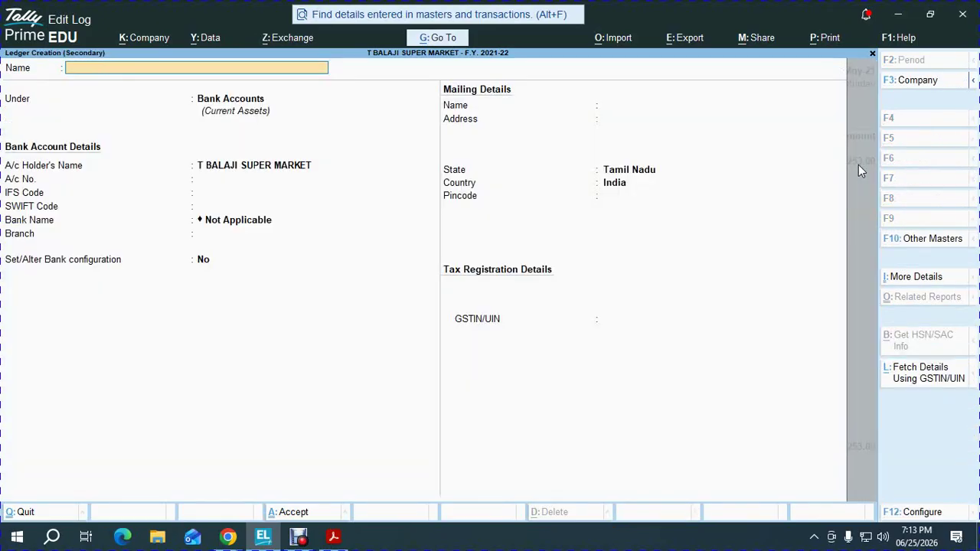
{"action": "type", "text": "DISCOUN T RECEIVED"}
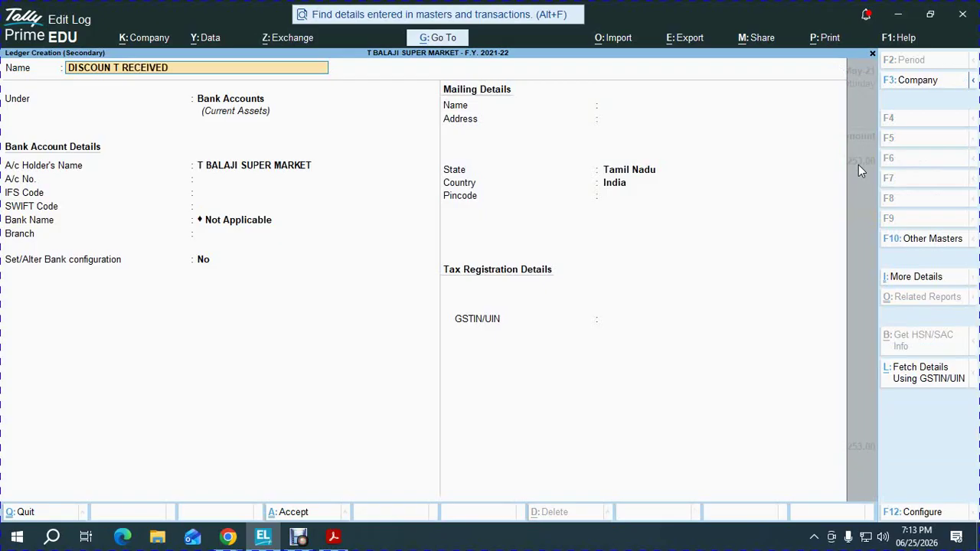
{"action": "key", "text": "Return"}
{"action": "type", "text": "indi"}
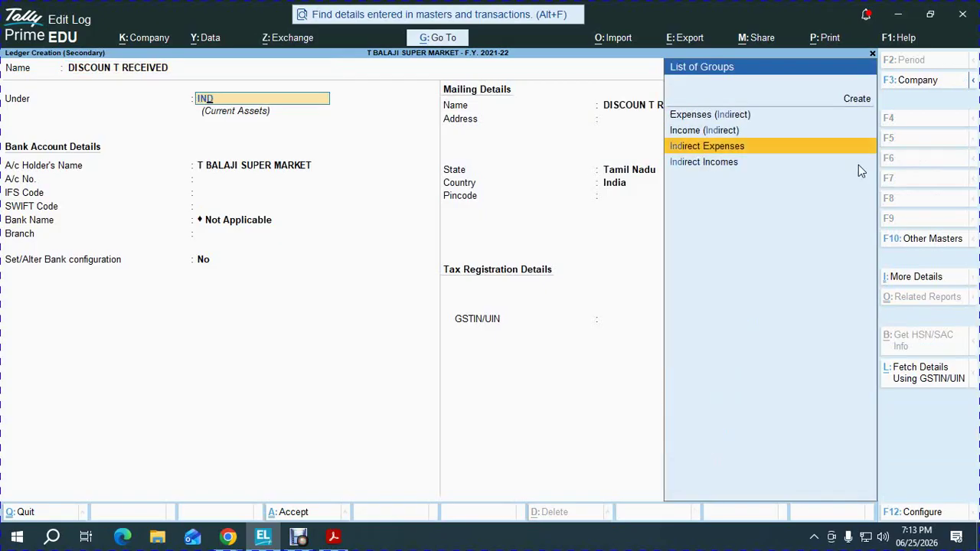
{"action": "key", "text": "Return"}
{"action": "key", "text": "BackSpace"}
{"action": "key", "text": "BackSpace"}
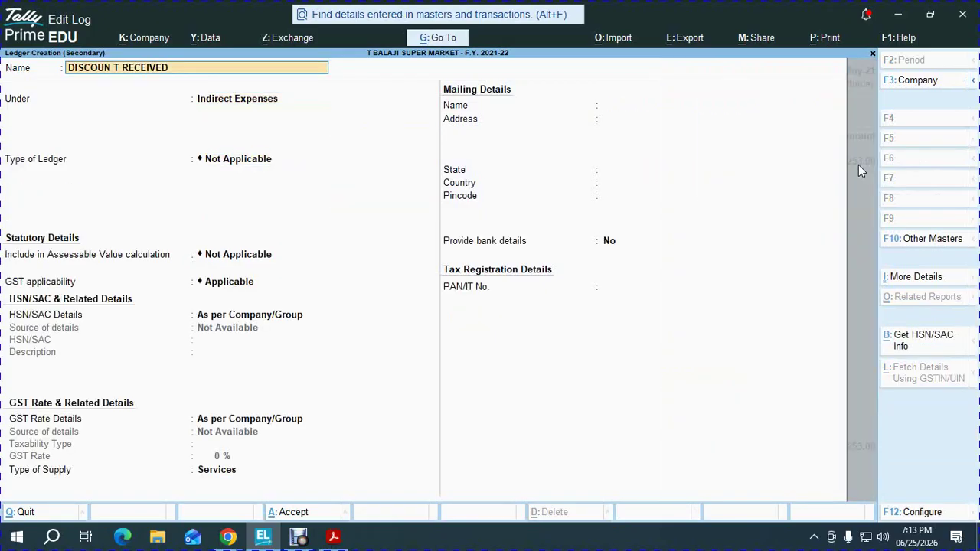
{"action": "key", "text": "BackSpace"}
{"action": "key", "text": "BackSpace"}
{"action": "key", "text": "BackSpace"}
{"action": "key", "text": "BackSpace"}
{"action": "key", "text": "BackSpace"}
{"action": "key", "text": "BackSpace"}
{"action": "type", "text": "ALLOWED"}
{"action": "key", "text": "Return"}
{"action": "key", "text": "Return"}
{"action": "key", "text": "Return"}
{"action": "key", "text": "Return"}
{"action": "key", "text": "space"}
{"action": "key", "text": "Down"}
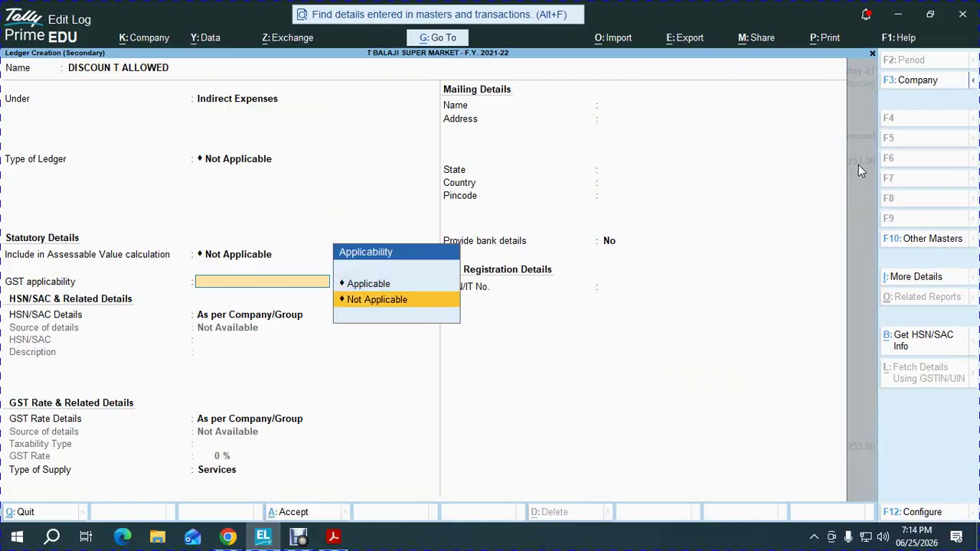
{"action": "key", "text": "Return"}
{"action": "key", "text": "ctrl+a"}
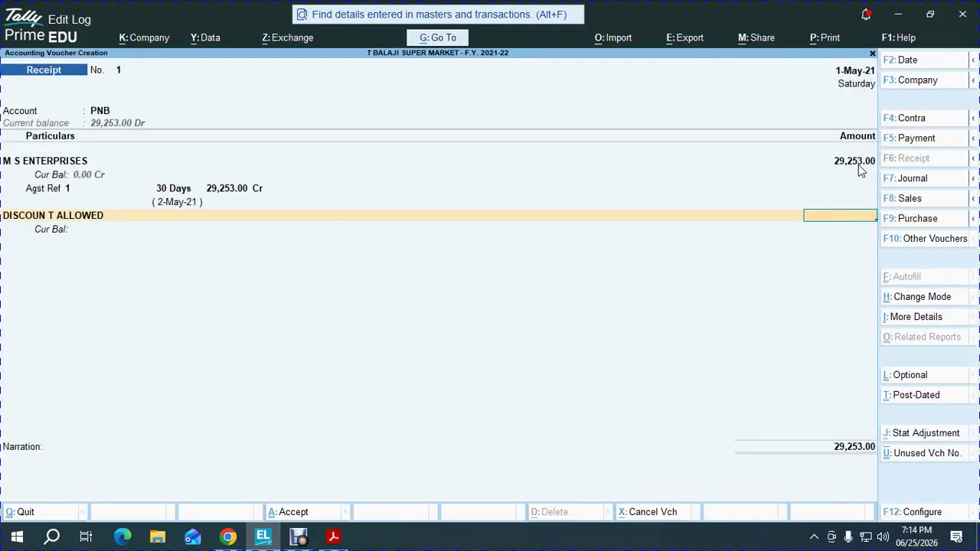
Enter DISCOUN T ALLOWED at (-)253 on the receipt, bringing the total to 29,000.00
{"action": "left_click", "coordinate": [864, 176]}
{"action": "left_click", "coordinate": [825, 243]}
{"action": "type", "text": "253"}
{"action": "key", "text": "Return"}
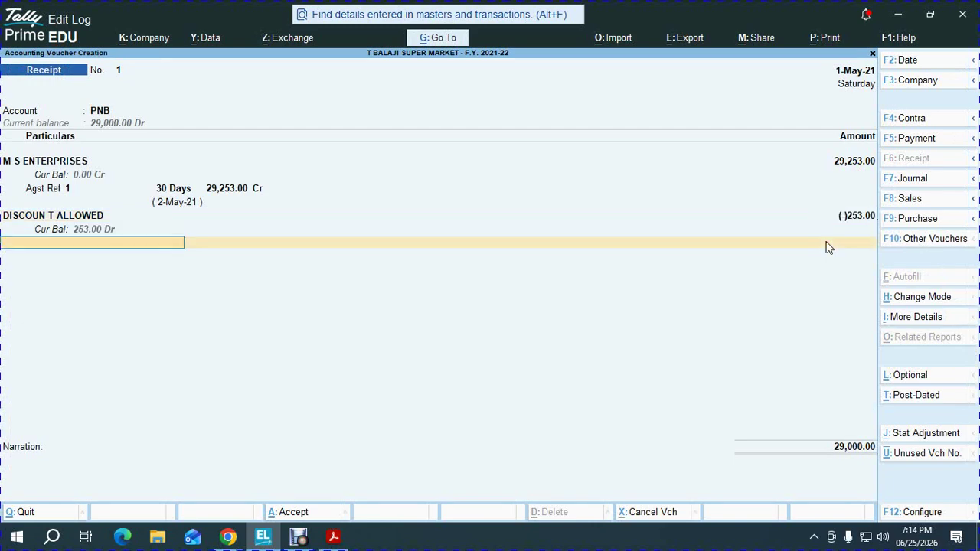
Fill the receipt's bank allocation with cheque number 589645 and save Receipt No. 1
{"action": "left_click", "coordinate": [854, 445]}
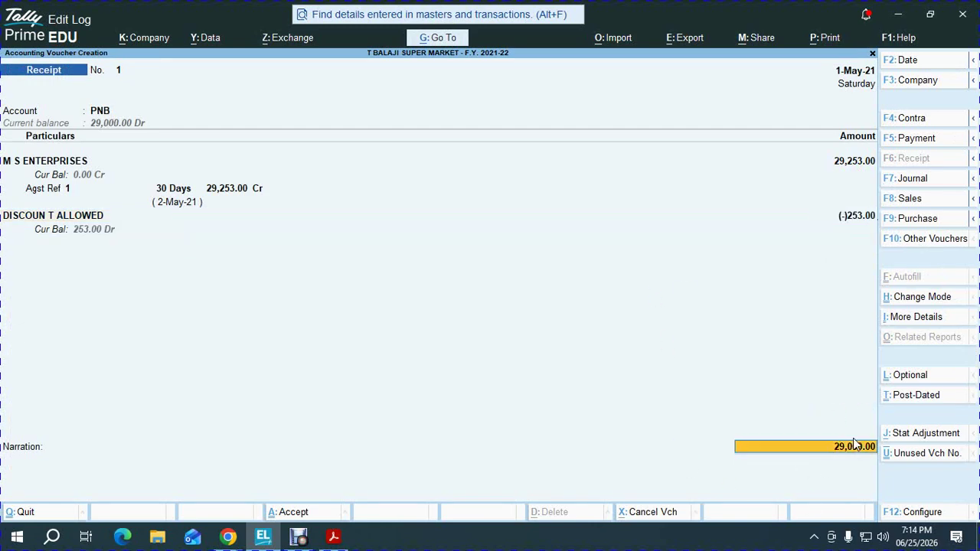
{"action": "key", "text": "Return"}
{"action": "key", "text": "Return"}
{"action": "key", "text": "Return"}
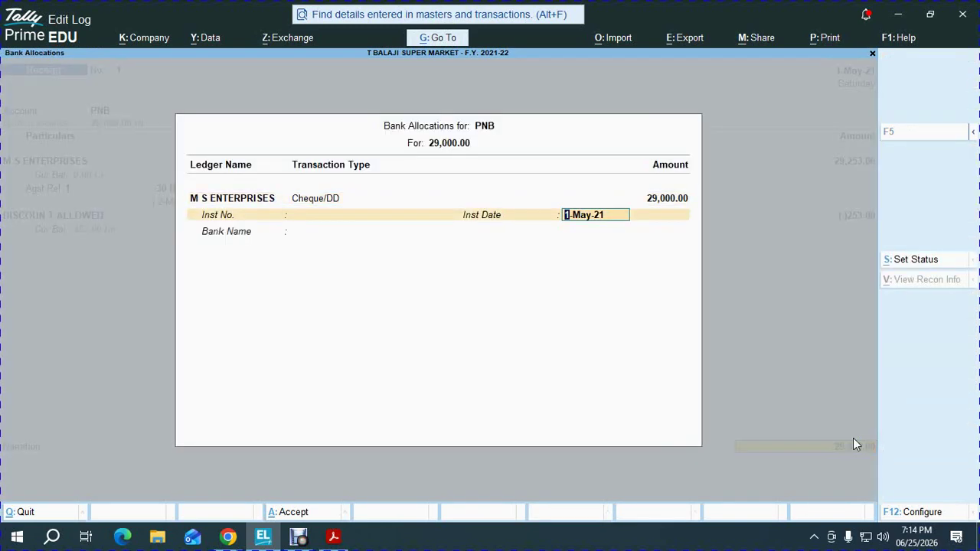
{"action": "key", "text": "Return"}
{"action": "key", "text": "BackSpace"}
{"action": "key", "text": "BackSpace"}
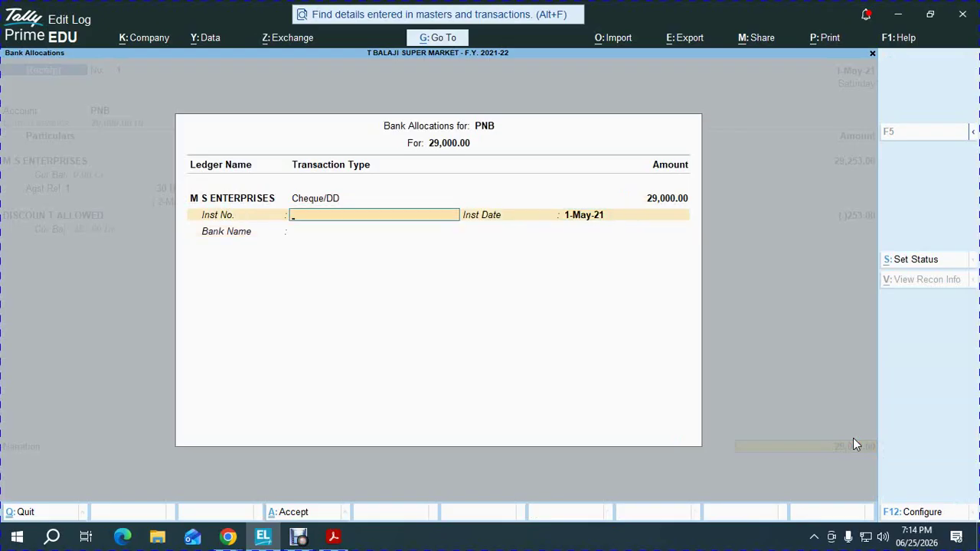
{"action": "type", "text": "589645"}
{"action": "key", "text": "Return"}
{"action": "key", "text": "Return"}
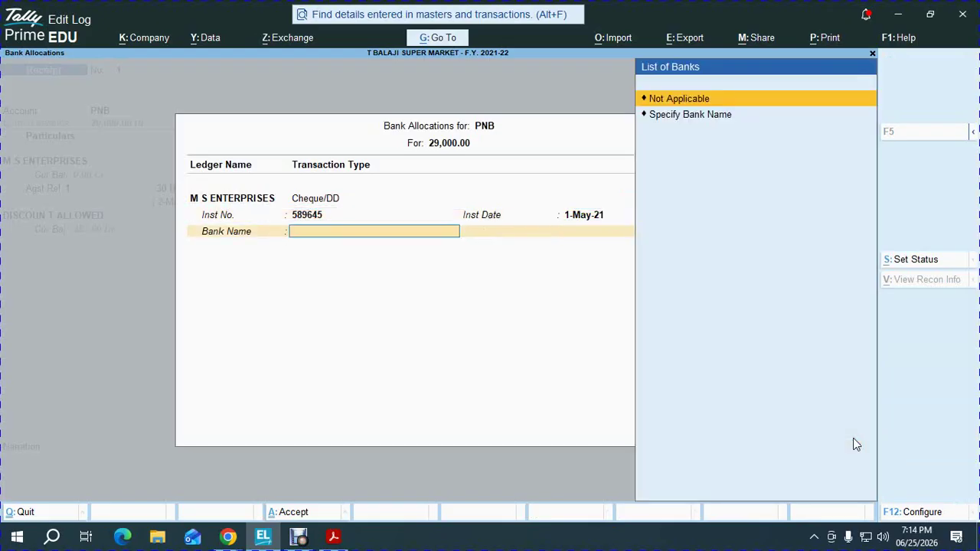
{"action": "key", "text": "Return"}
{"action": "key", "text": "Return"}
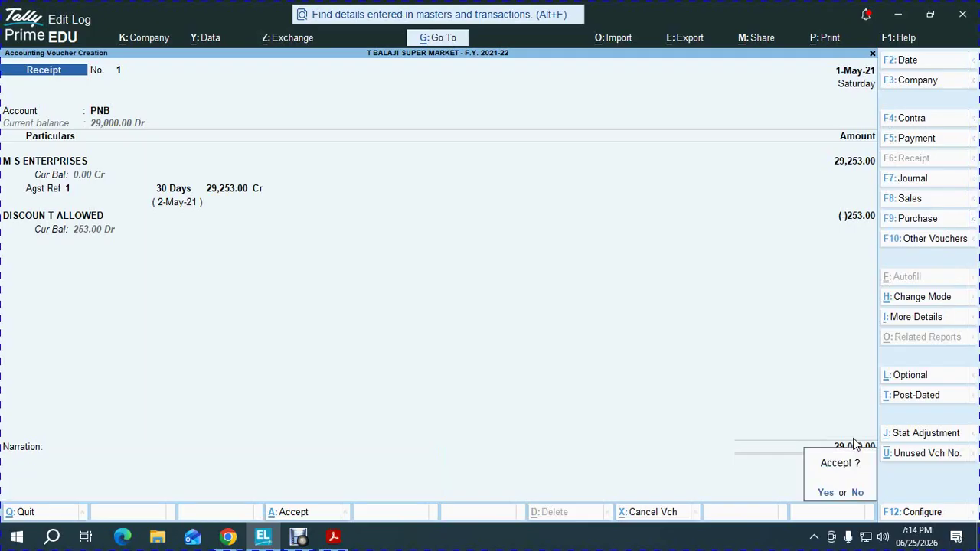
{"action": "key", "text": "Return"}
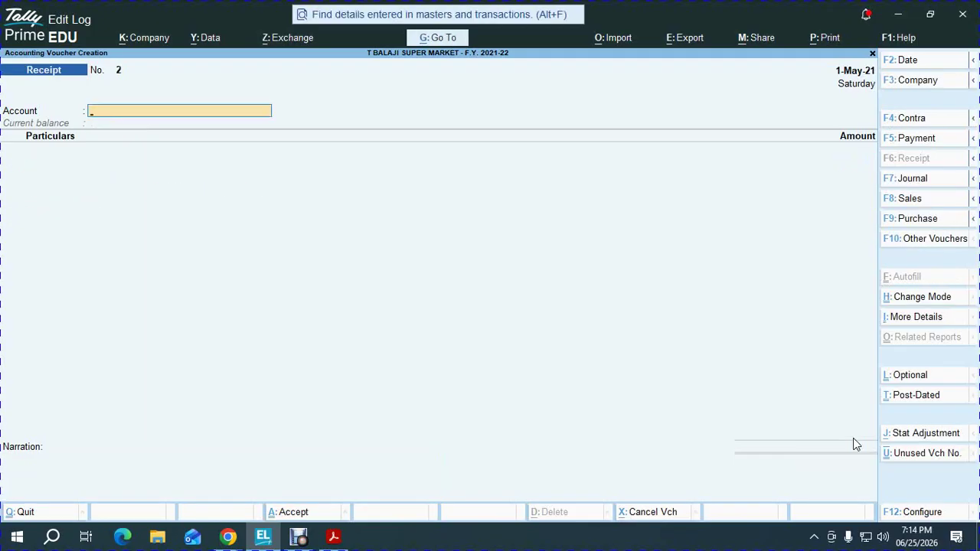
Set the next receipt's voucher date to 2-Apr-21 (entered as 2.4)
{"action": "key", "text": "F1"}
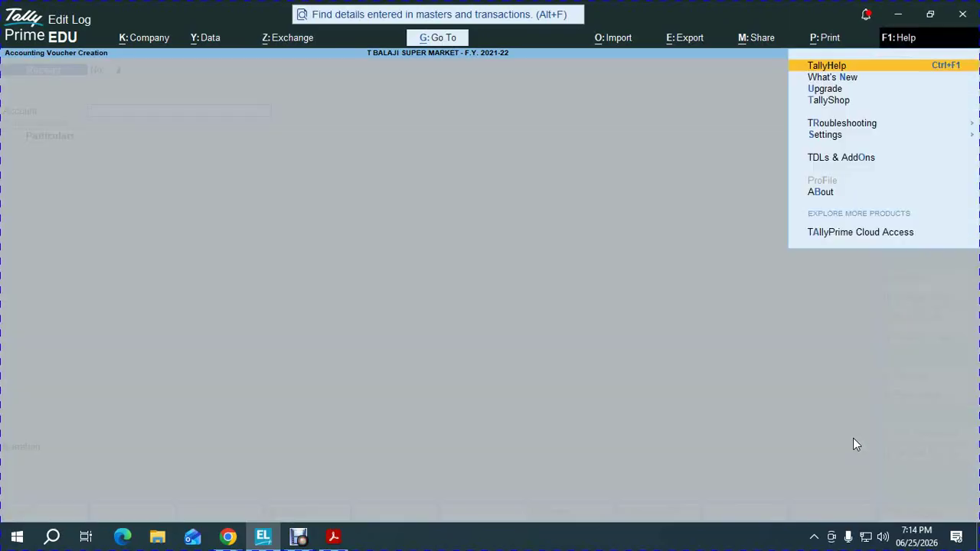
{"action": "key", "text": "Escape"}
{"action": "key", "text": "F2"}
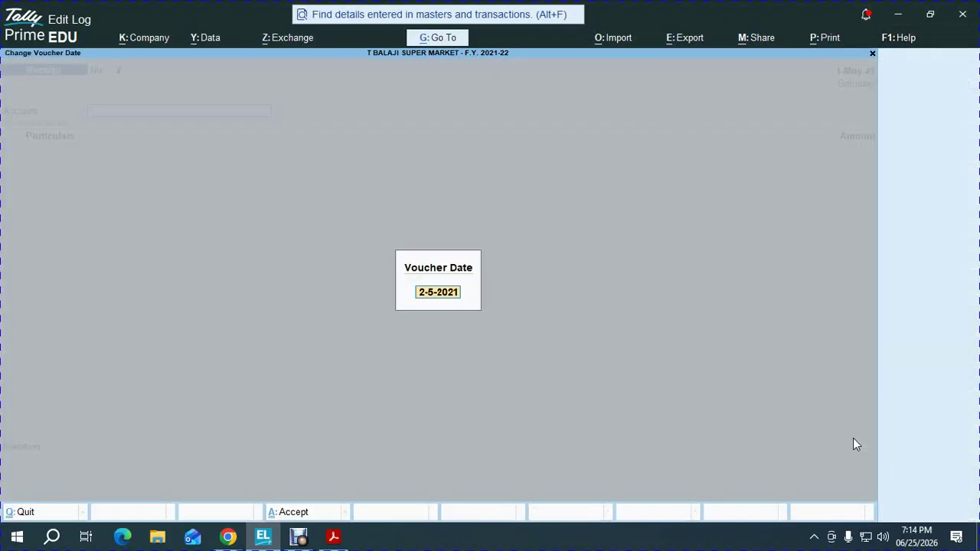
{"action": "type", "text": "2.4"}
{"action": "key", "text": "Return"}
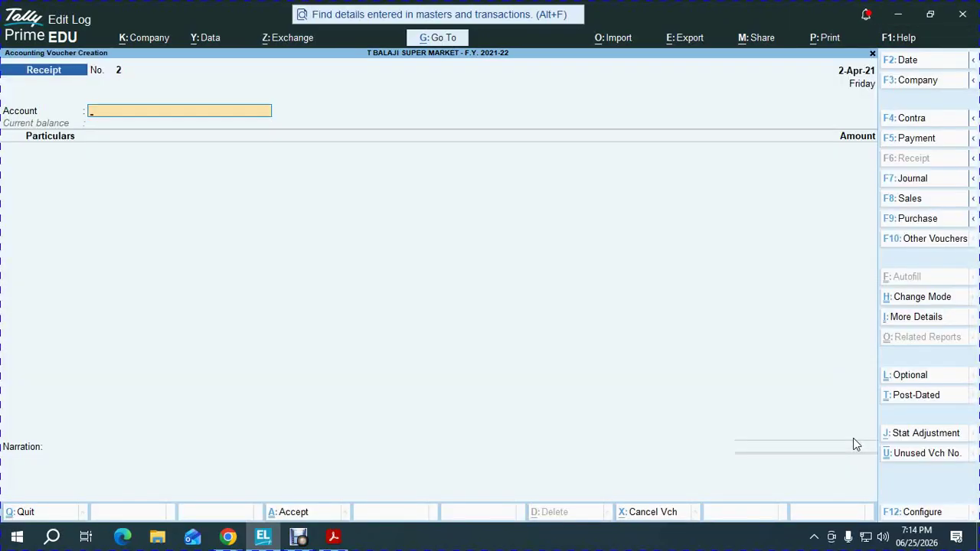
Start a Purchase with invoice 45 from PARICHAI ENTDERPRISES against receipt note MRN -01
{"action": "key", "text": "F9"}
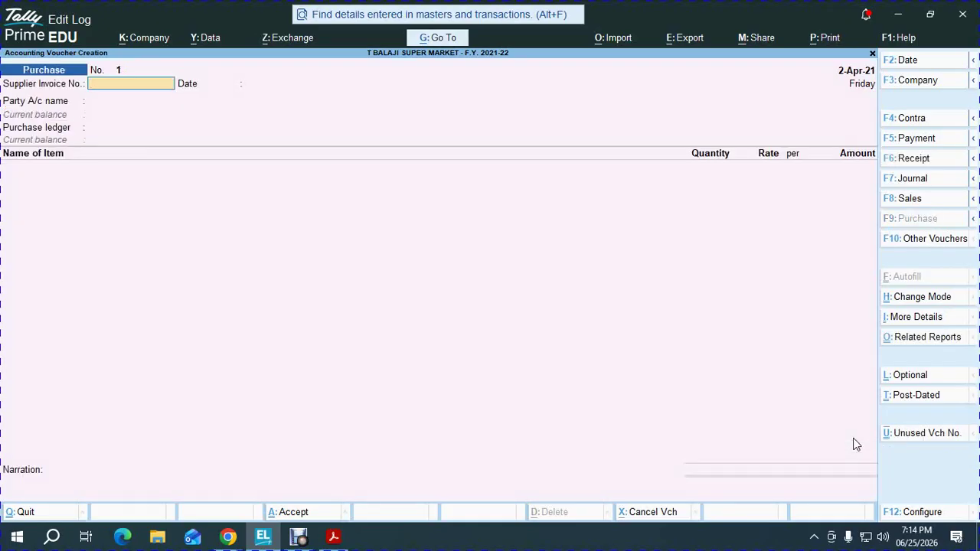
{"action": "type", "text": "45"}
{"action": "key", "text": "Return"}
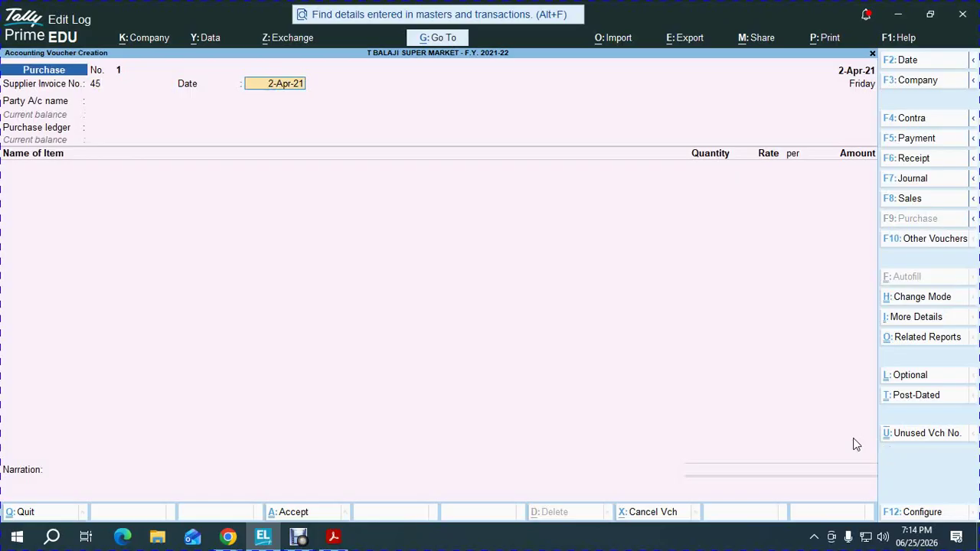
{"action": "key", "text": "Return"}
{"action": "key", "text": "Down"}
{"action": "key", "text": "Down"}
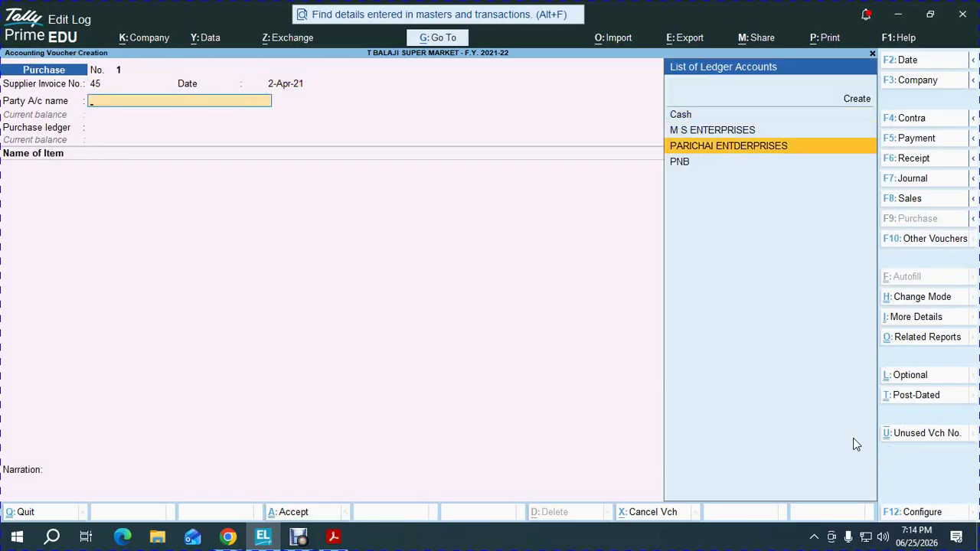
{"action": "key", "text": "Return"}
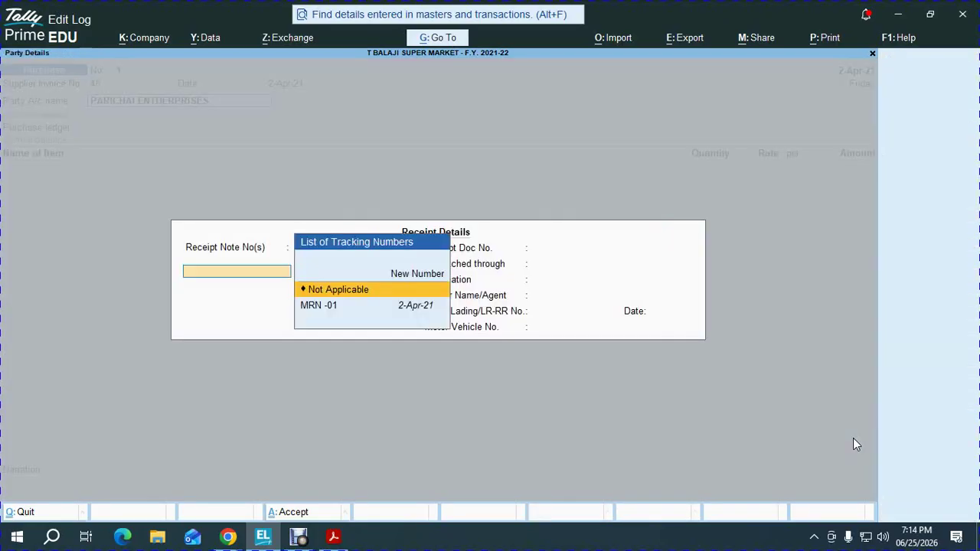
{"action": "key", "text": "Down"}
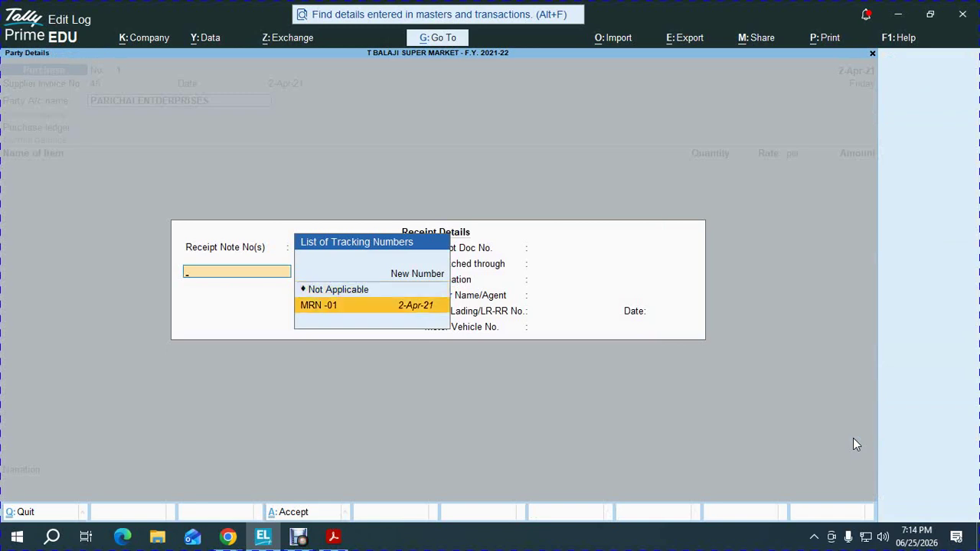
{"action": "key", "text": "Return"}
{"action": "key", "text": "ctrl+a"}
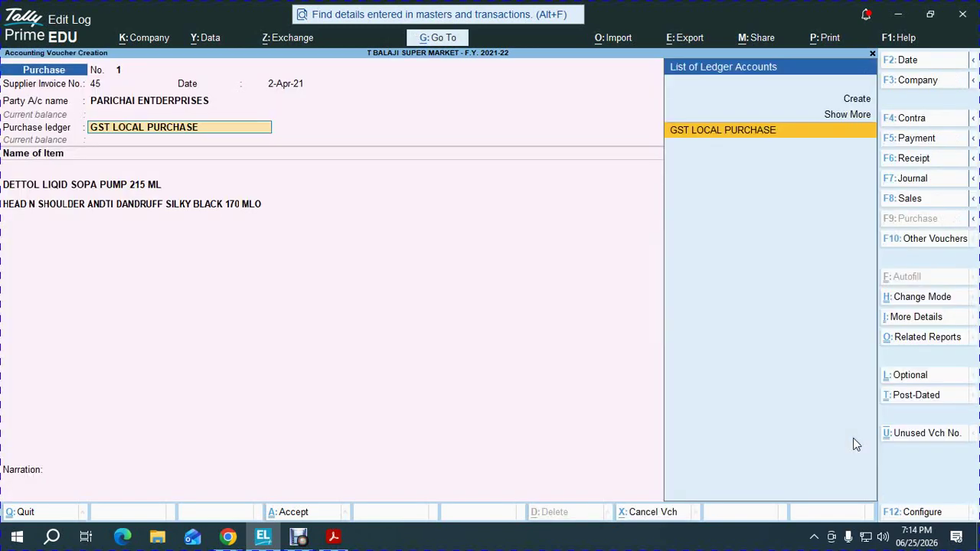
Use GST LOCAL PURCHASE and accept the Dettol and shampoo allocations in KATHRA godown
{"action": "key", "text": "Return"}
{"action": "key", "text": "Return"}
{"action": "key", "text": "Return"}
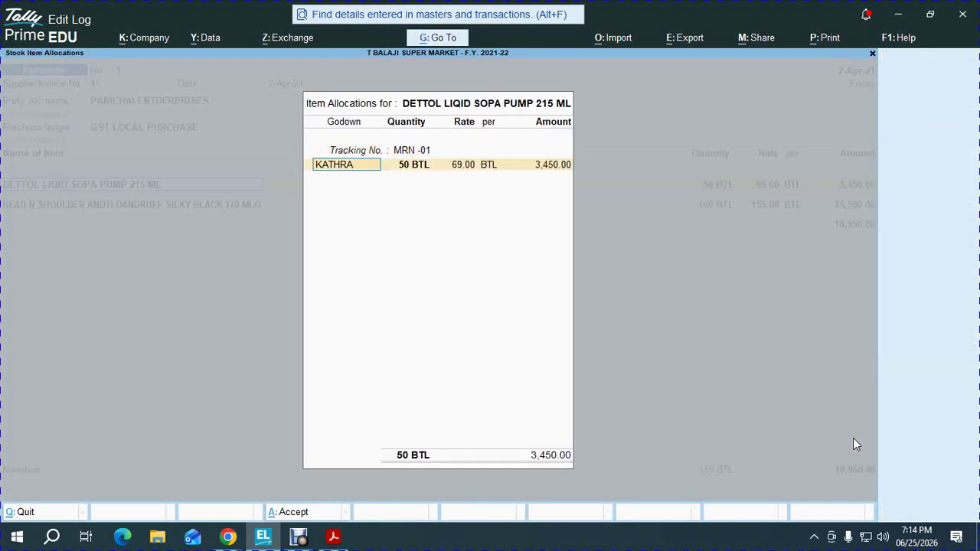
{"action": "key", "text": "Return"}
{"action": "key", "text": "Return"}
{"action": "key", "text": "Return"}
{"action": "key", "text": "Return"}
{"action": "key", "text": "Return"}
{"action": "key", "text": "Return"}
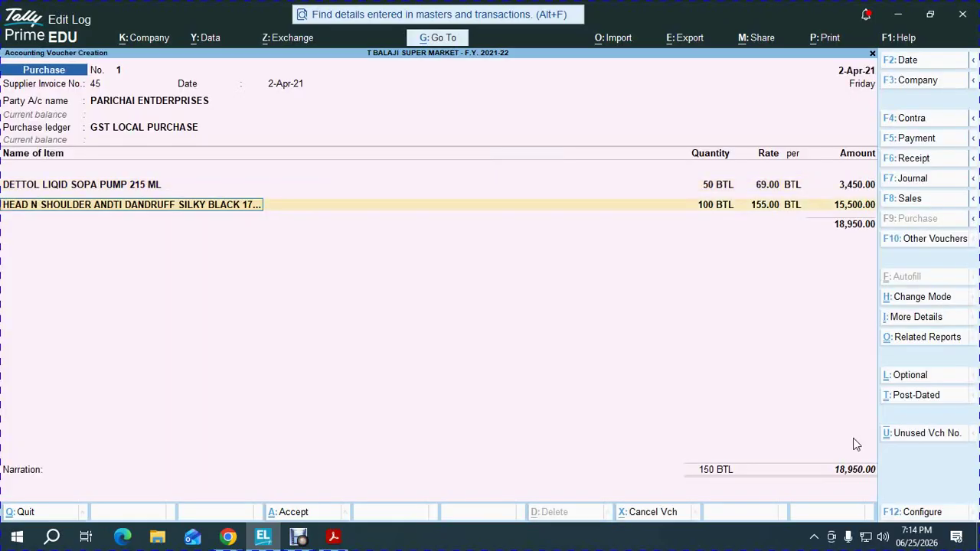
{"action": "key", "text": "Return"}
{"action": "key", "text": "Return"}
{"action": "key", "text": "Return"}
{"action": "key", "text": "Return"}
{"action": "key", "text": "Return"}
{"action": "key", "text": "Return"}
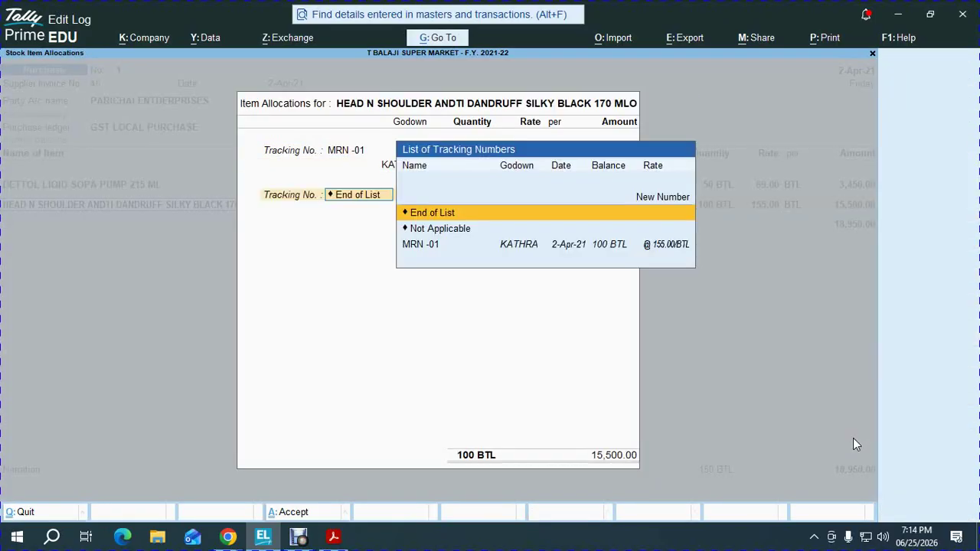
{"action": "key", "text": "Return"}
{"action": "key", "text": "Return"}
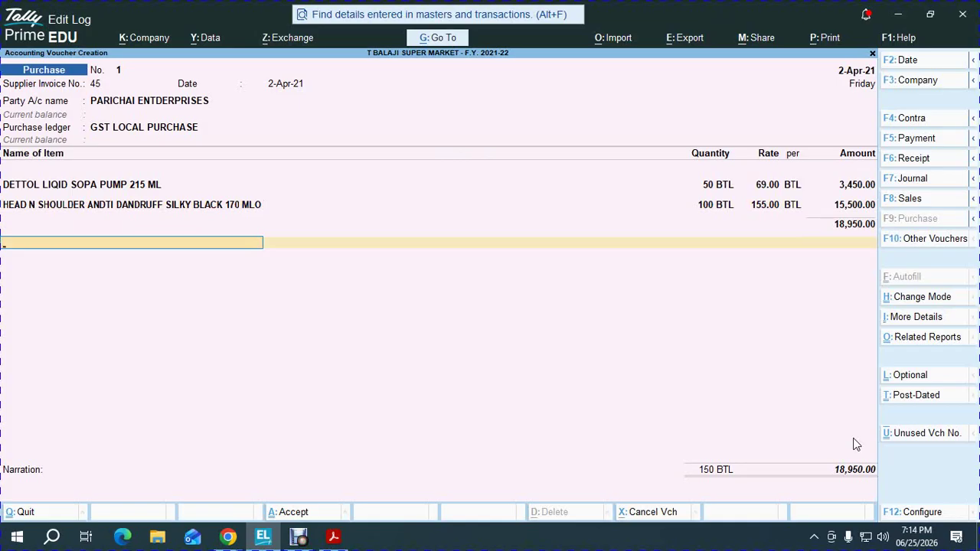
Add INPUT CGST and INPUT SGST of 473.75 each plus 0.50 ROUND OFF, then save at 19,898.00
{"action": "key", "text": "Return"}
{"action": "key", "text": "Down"}
{"action": "key", "text": "Return"}
{"action": "key", "text": "Return"}
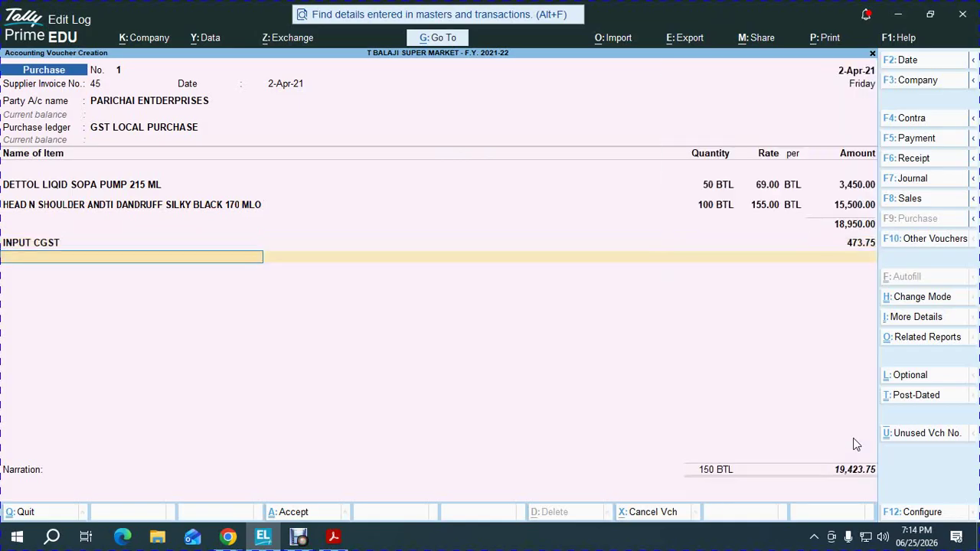
{"action": "key", "text": "Return"}
{"action": "key", "text": "Down"}
{"action": "key", "text": "Down"}
{"action": "key", "text": "Return"}
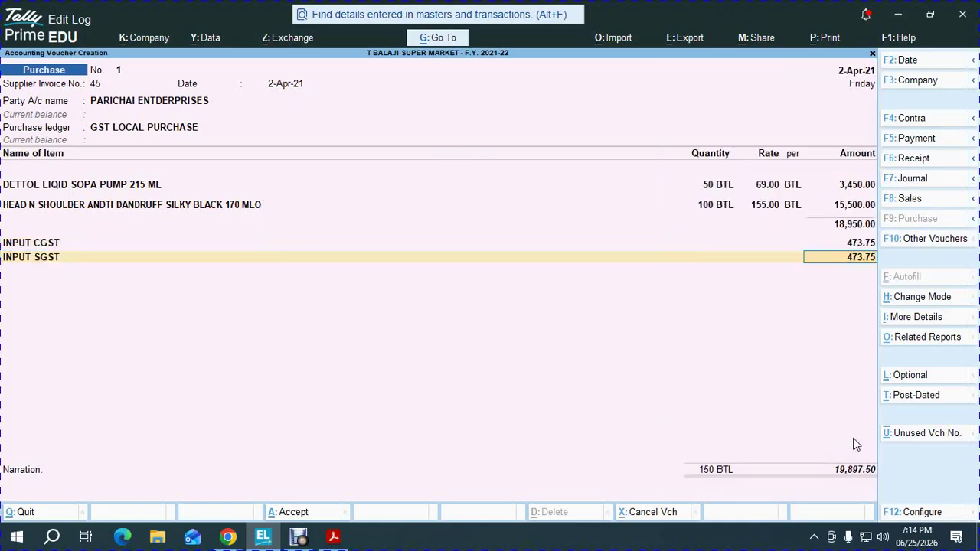
{"action": "key", "text": "Return"}
{"action": "type", "text": "rou"}
{"action": "key", "text": "Return"}
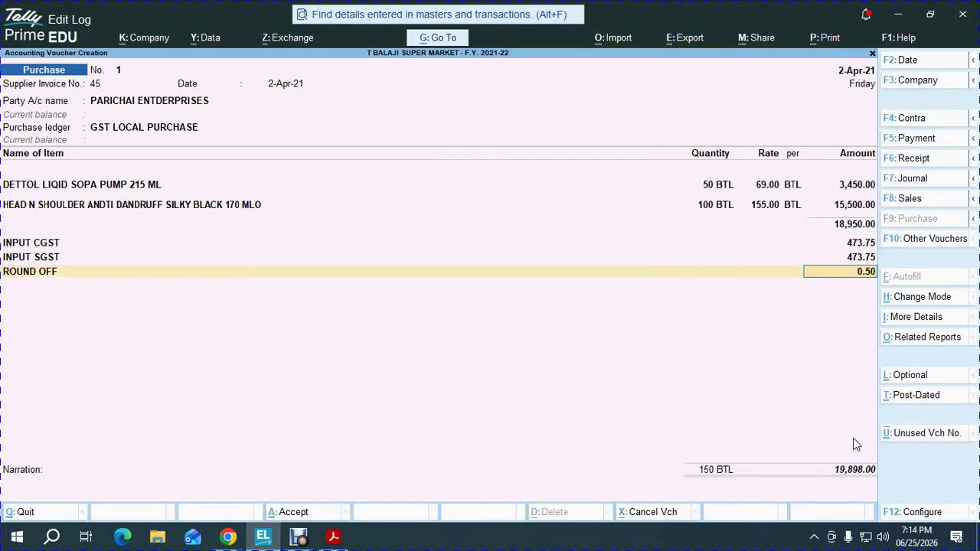
{"action": "key", "text": "Return"}
{"action": "key", "text": "Return"}
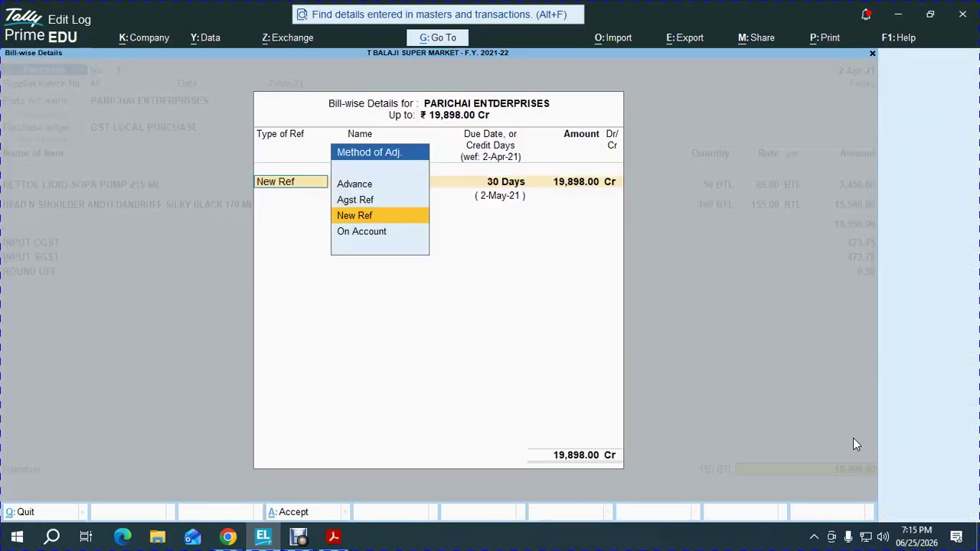
{"action": "key", "text": "Return"}
{"action": "key", "text": "Return"}
{"action": "key", "text": "Return"}
{"action": "key", "text": "Return"}
{"action": "key", "text": "Return"}
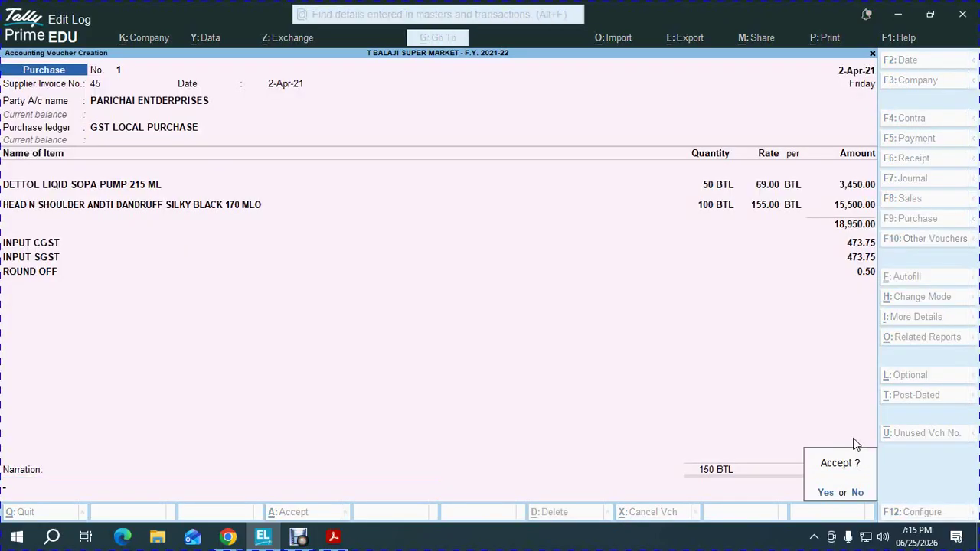
{"action": "key", "text": "Return"}
Change the voucher date to 2-May-21
{"action": "key", "text": "F2"}
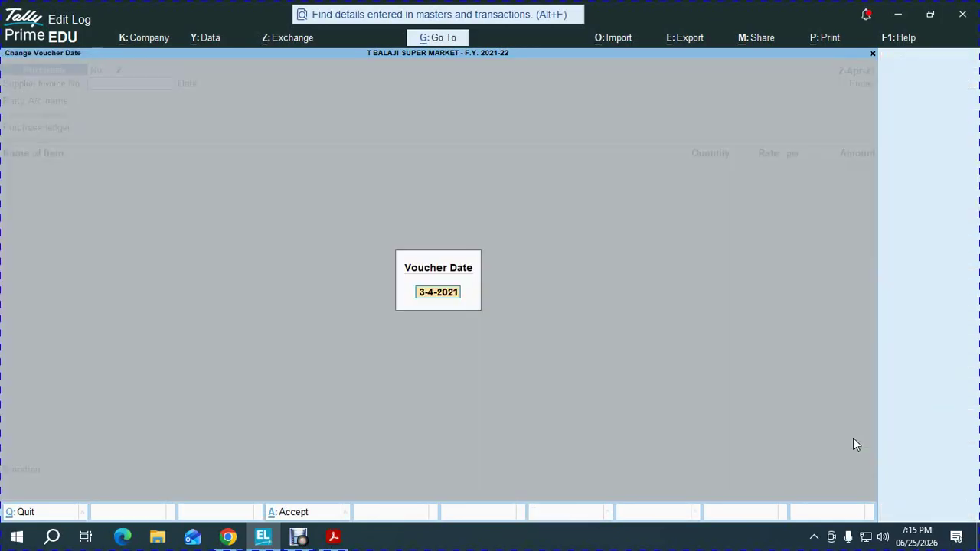
{"action": "type", "text": "2-5"}
{"action": "key", "text": "Return"}
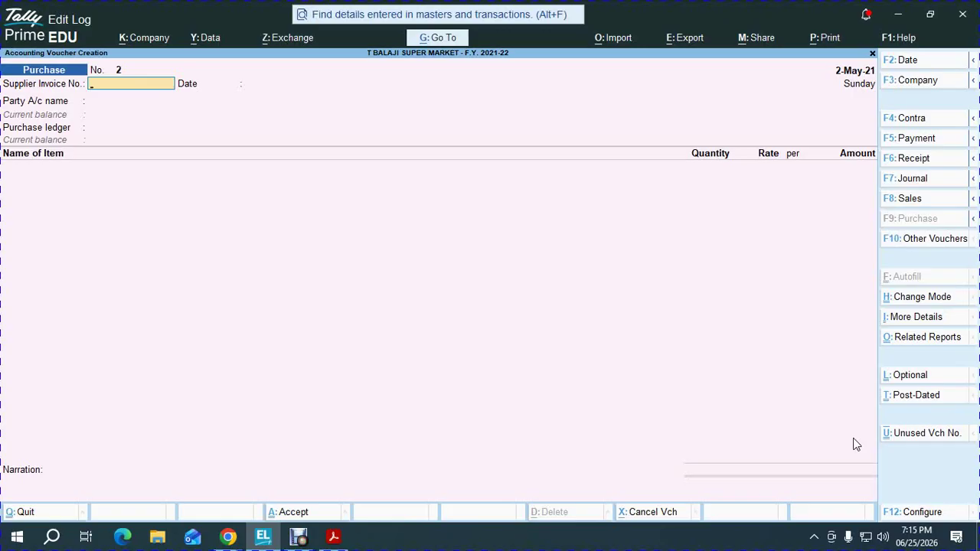
Record a PNB payment of 19,898 to PARICHAI ENTDERPRISES against bill 45
{"action": "key", "text": "F5"}
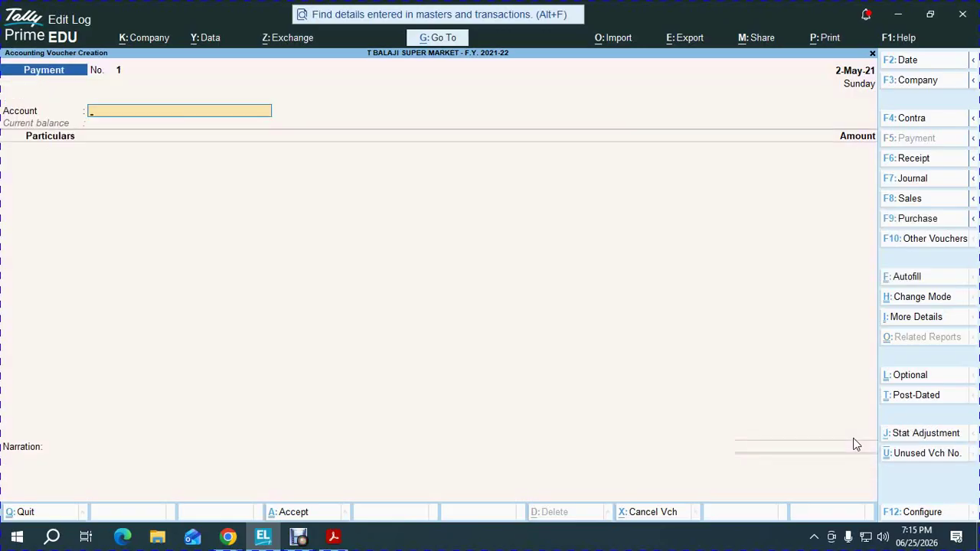
{"action": "type", "text": "P"}
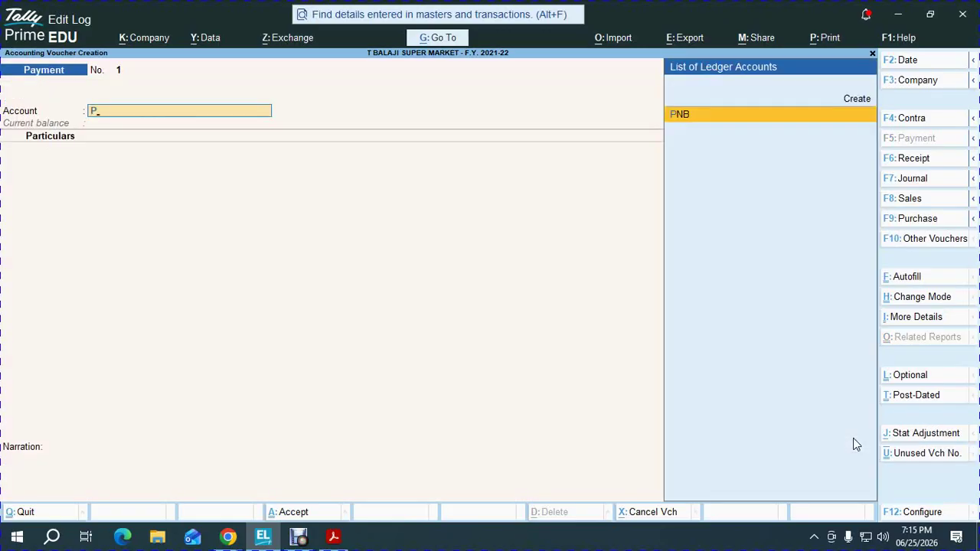
{"action": "key", "text": "Return"}
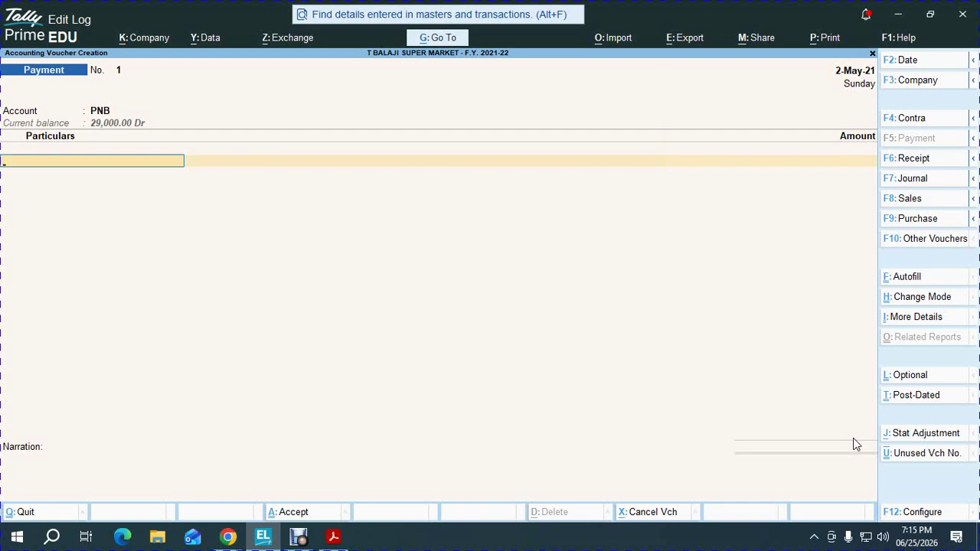
{"action": "type", "text": "pa"}
{"action": "key", "text": "Return"}
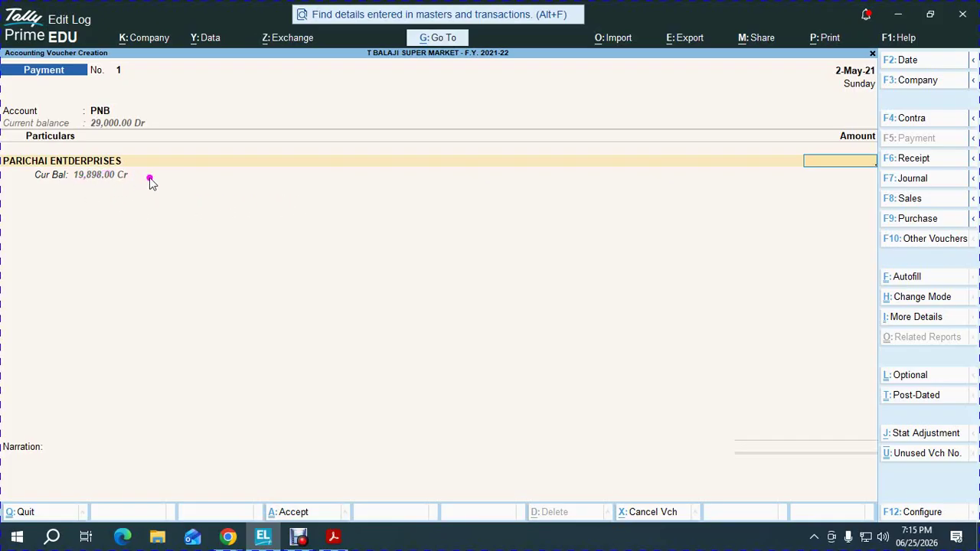
{"action": "type", "text": "19898"}
{"action": "key", "text": "Return"}
{"action": "key", "text": "Return"}
{"action": "key", "text": "Return"}
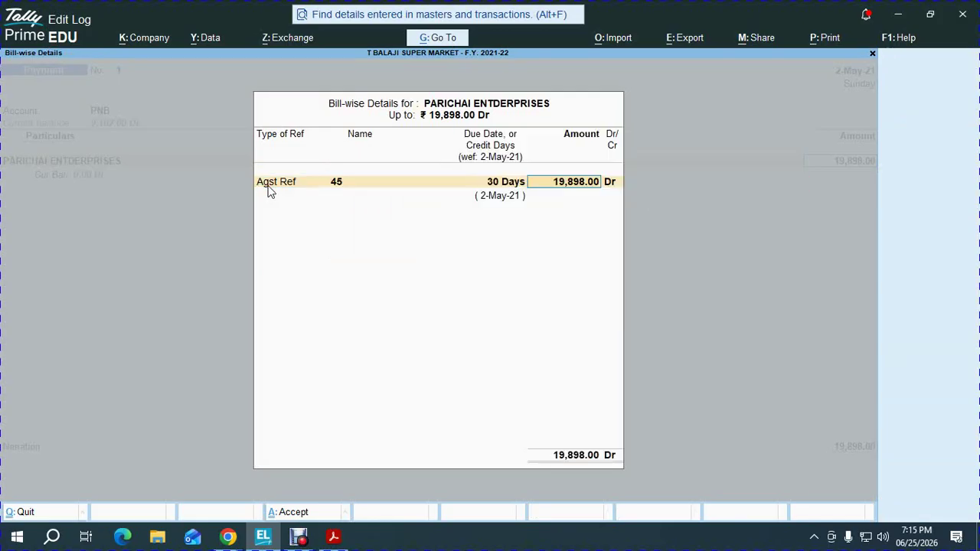
{"action": "key", "text": "Return"}
{"action": "key", "text": "Return"}
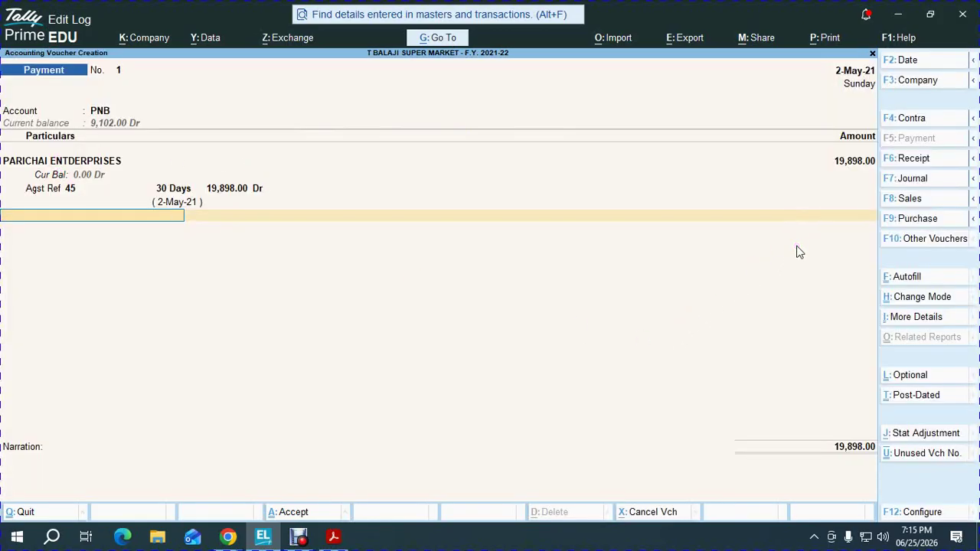
Create a DISCOUNT RECEIVED ledger under Indirect Incomes with GST Not Applicable
{"action": "key", "text": "alt+c"}
{"action": "type", "text": "DI"}
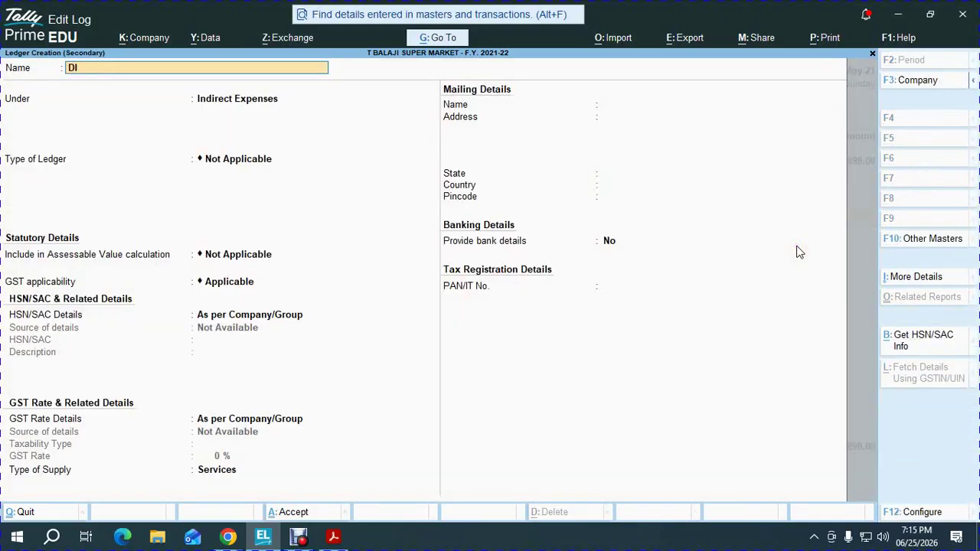
{"action": "type", "text": "SCOUNT RE"}
{"action": "key", "text": "BackSpace"}
{"action": "type", "text": "VED"}
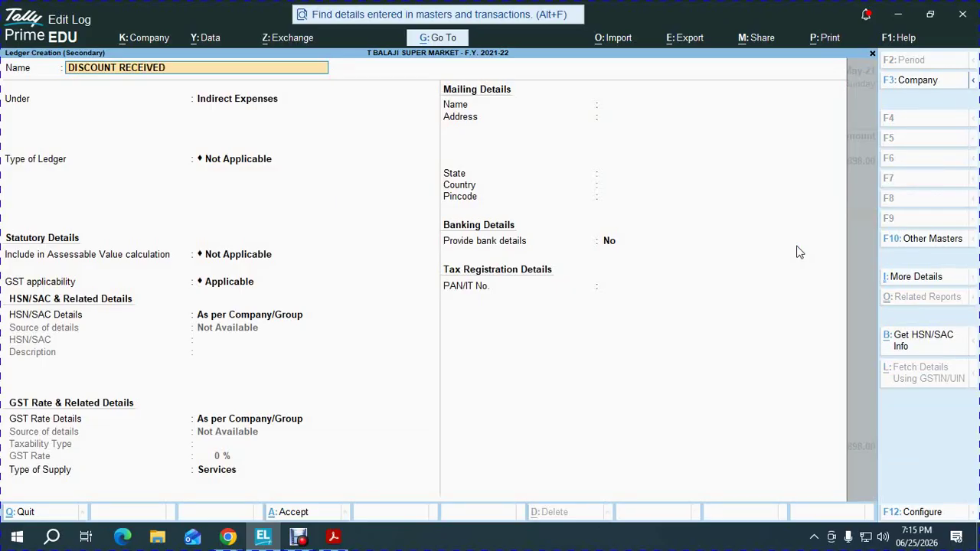
{"action": "key", "text": "Return"}
{"action": "key", "text": "Down"}
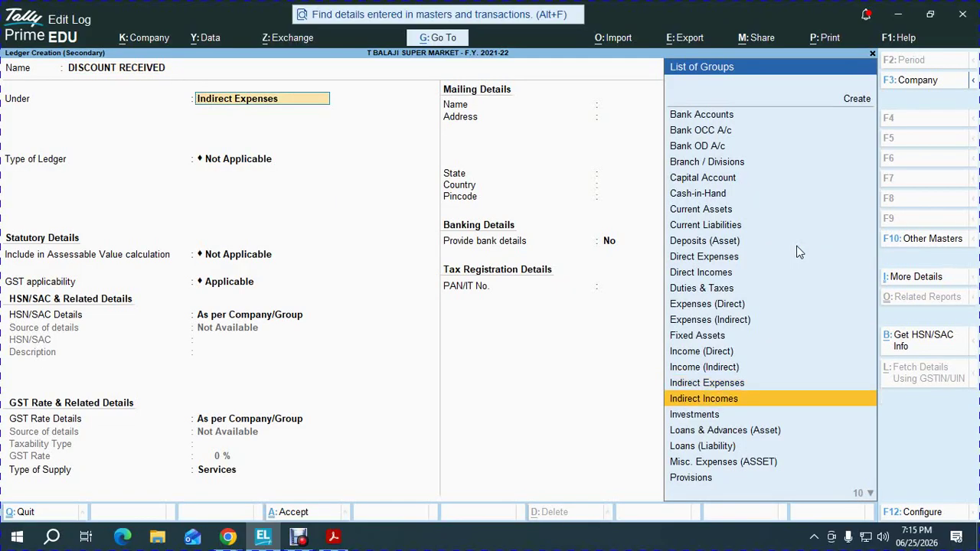
{"action": "key", "text": "Return"}
{"action": "key", "text": "Return"}
{"action": "key", "text": "Down"}
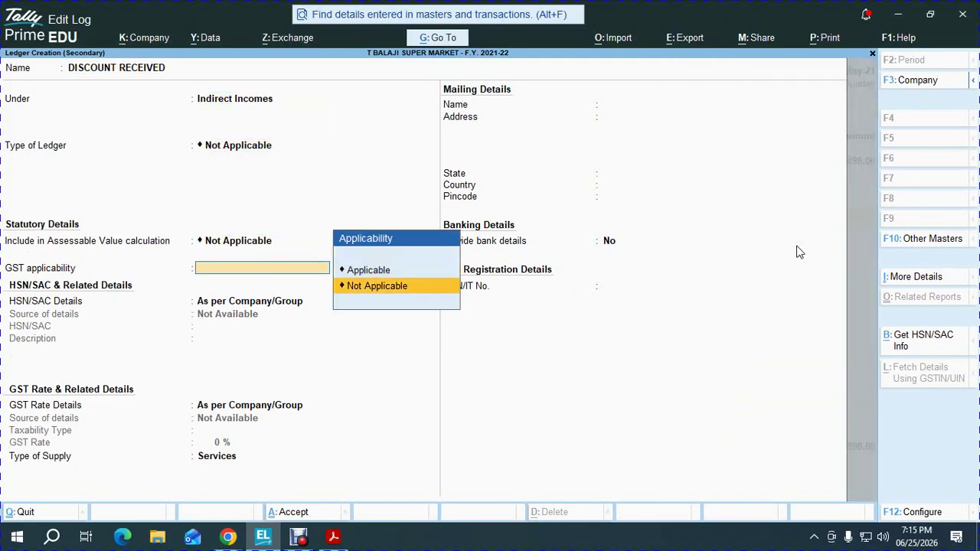
{"action": "key", "text": "Return"}
{"action": "key", "text": "ctrl+a"}
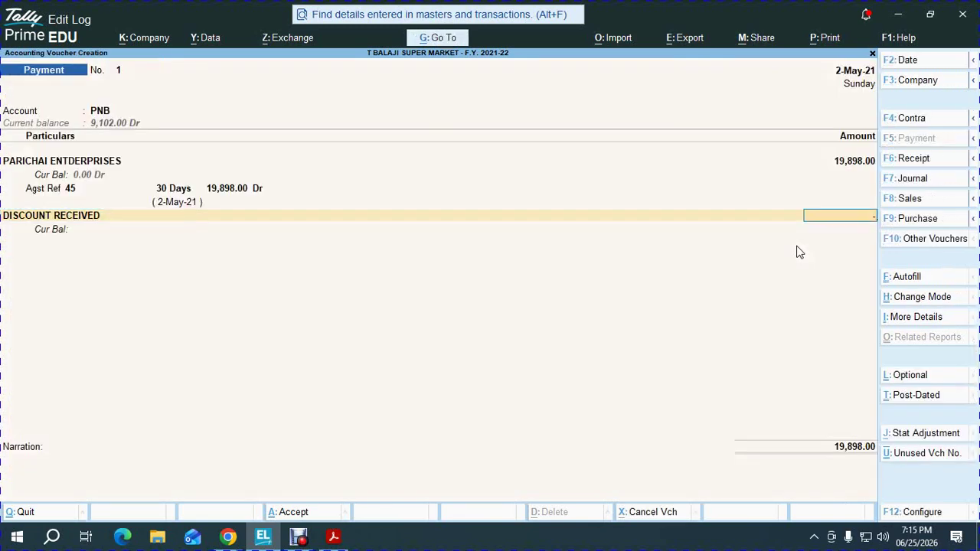
Record a 298 discount, accept the PNB cheque allocation and save Payment No. 1 for 19,600.00
{"action": "type", "text": "298"}
{"action": "key", "text": "Return"}
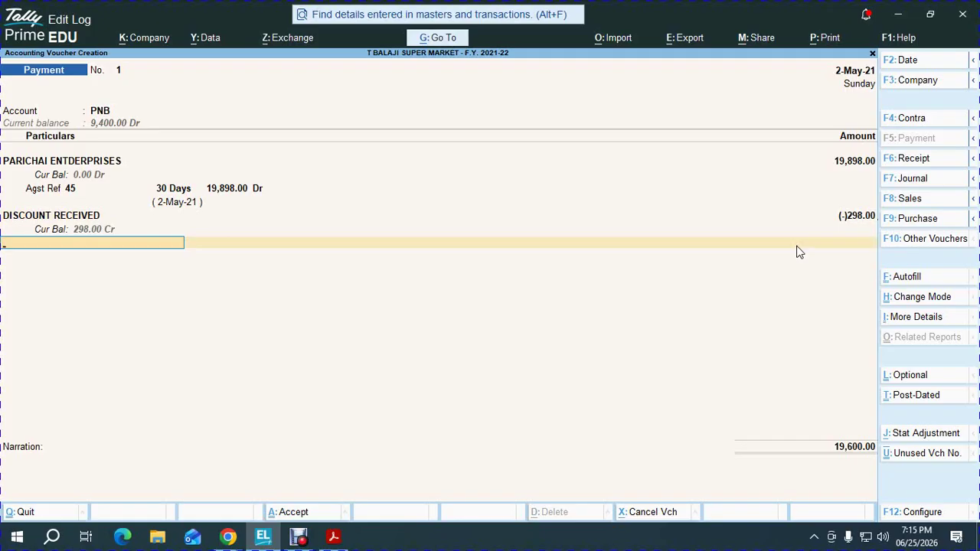
{"action": "key", "text": "Return"}
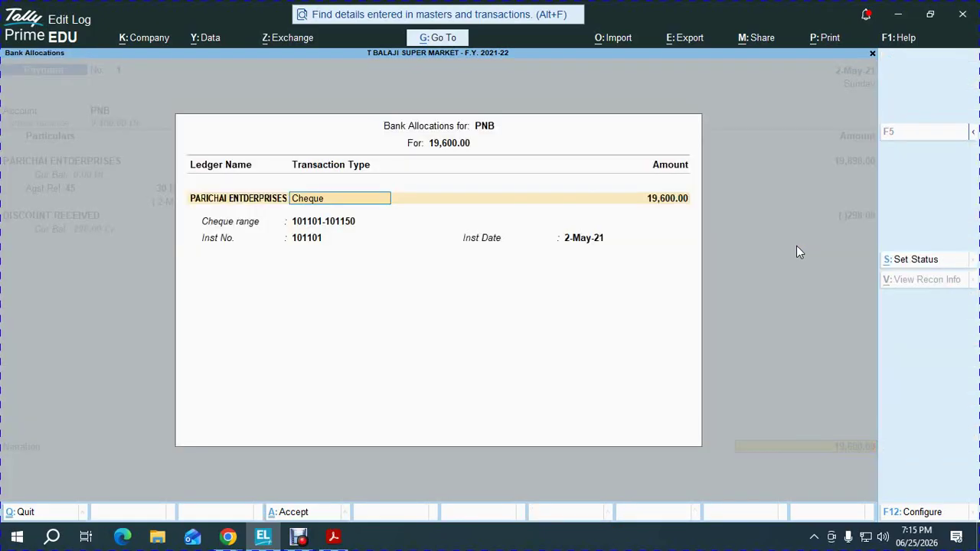
{"action": "key", "text": "Return"}
{"action": "key", "text": "Return"}
{"action": "key", "text": "Return"}
{"action": "key", "text": "Return"}
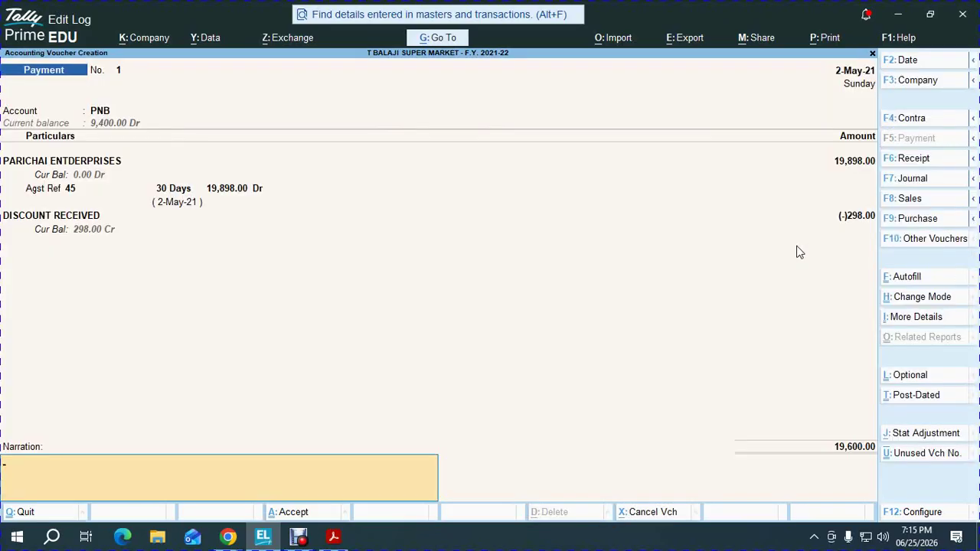
{"action": "key", "text": "Return"}
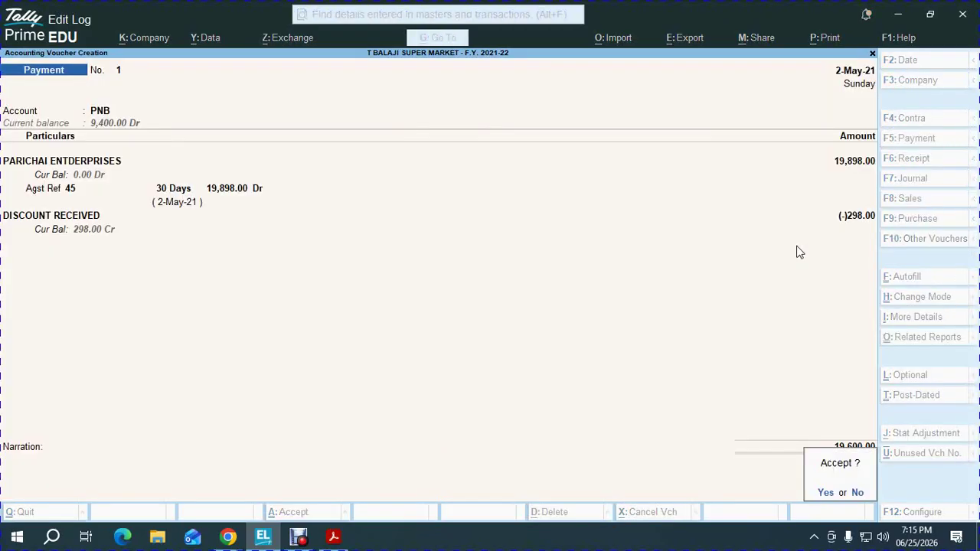
{"action": "key", "text": "y"}
{"action": "key", "text": "alt+Tab"}
{"action": "key", "text": "Tab"}
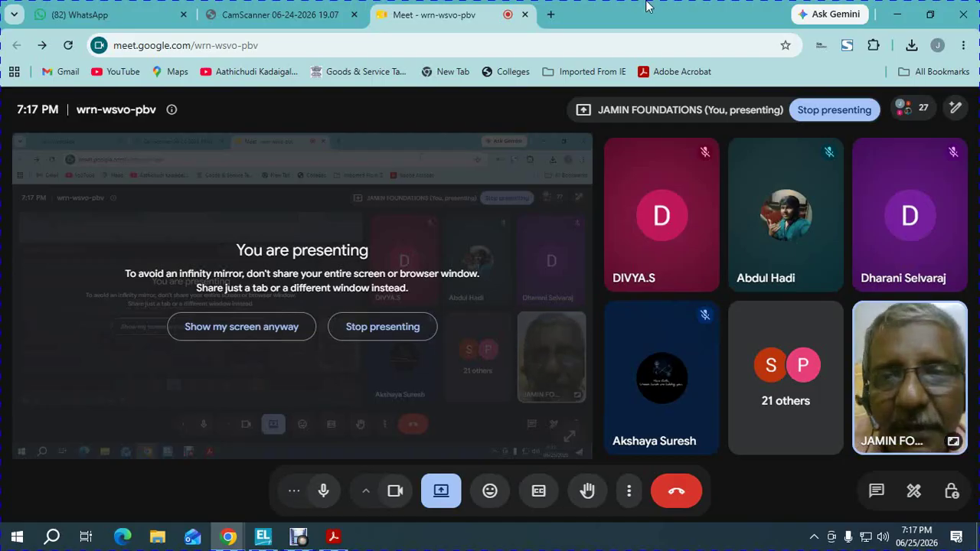
{"action": "left_click", "coordinate": [326, 9]}
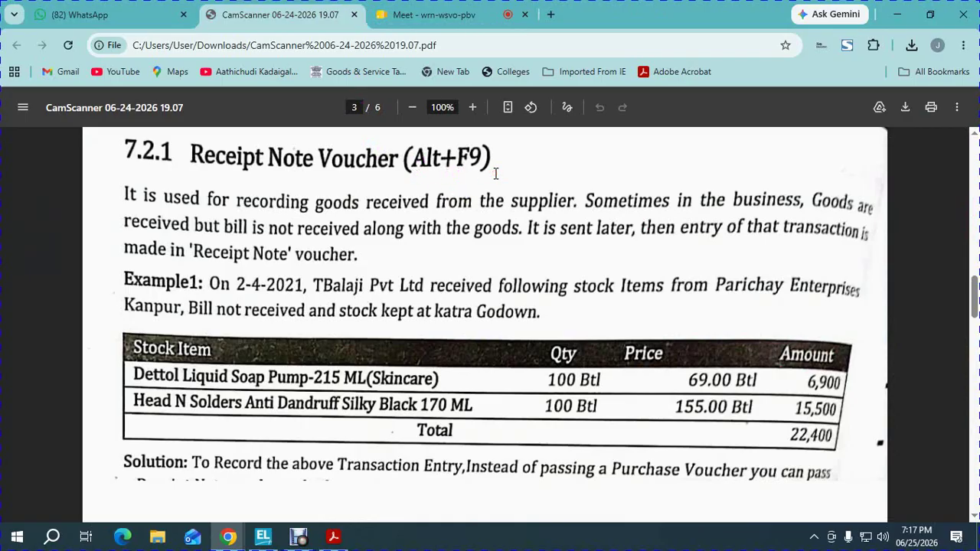
{"action": "scroll", "coordinate": [495, 174], "scroll_direction": "down", "scroll_amount": 5}
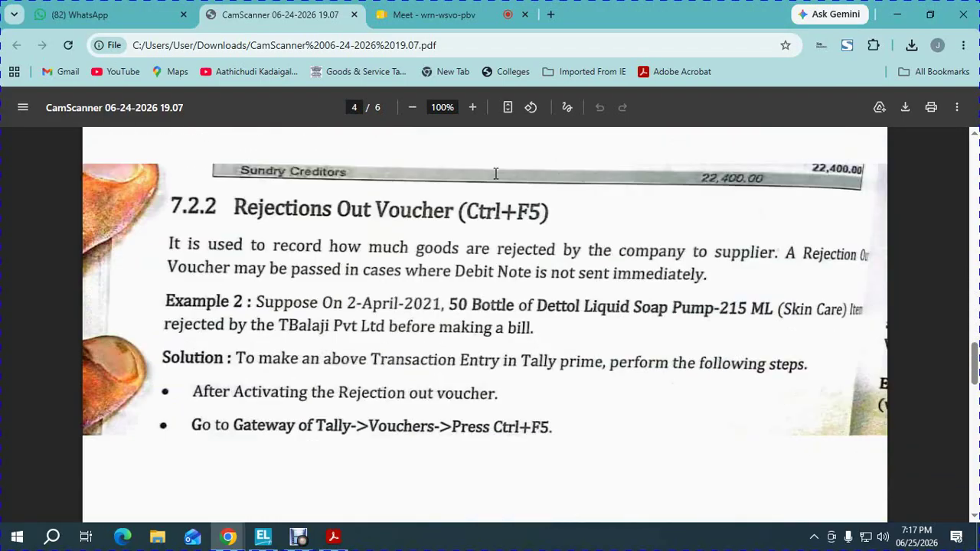
{"action": "scroll", "coordinate": [495, 174], "scroll_direction": "down", "scroll_amount": 10}
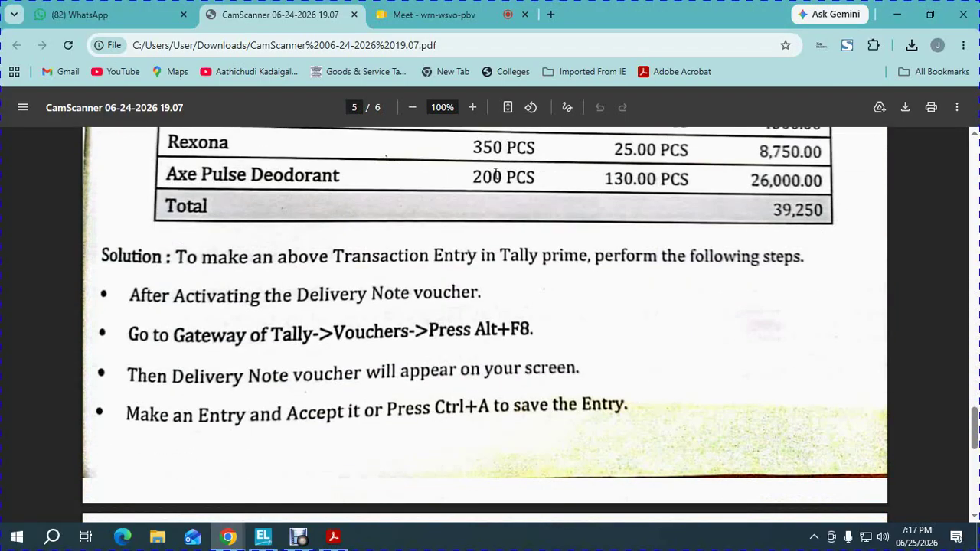
{"action": "scroll", "coordinate": [495, 174], "scroll_direction": "down", "scroll_amount": 8}
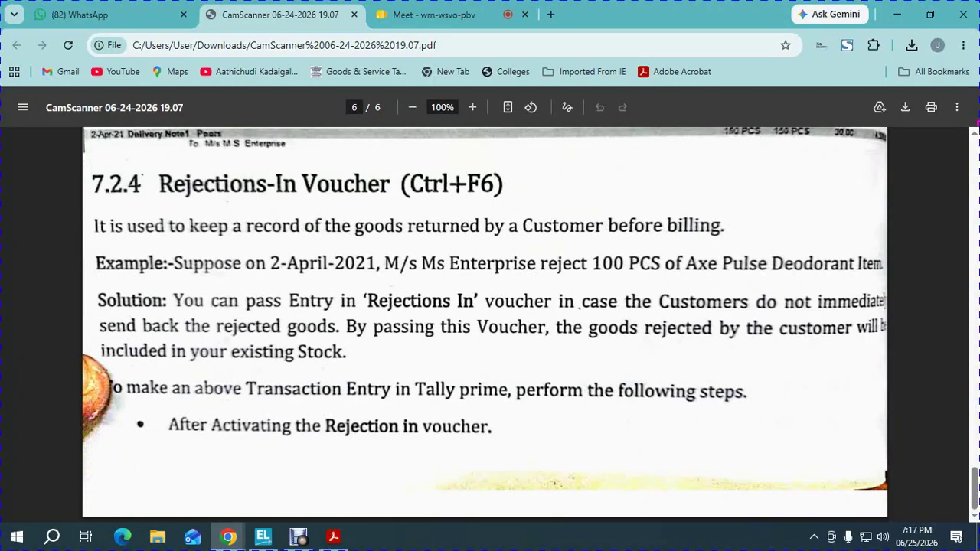
{"action": "left_click", "coordinate": [487, 7]}
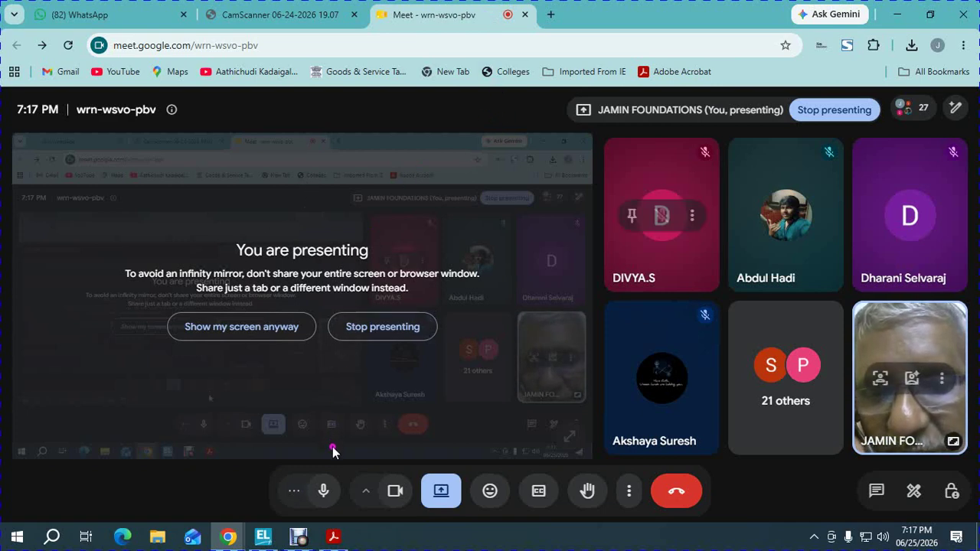
{"action": "mouse_move", "coordinate": [311, 534]}
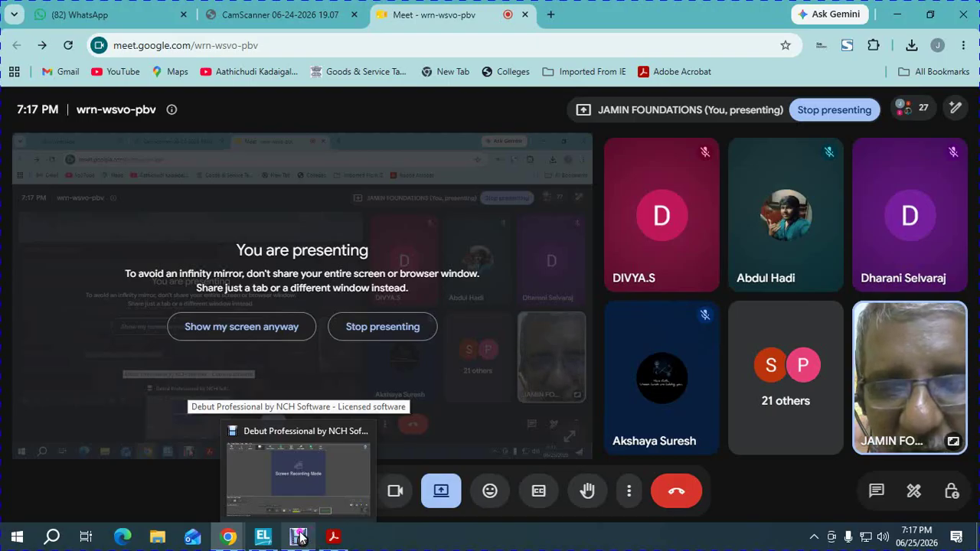
{"action": "left_click", "coordinate": [288, 484]}
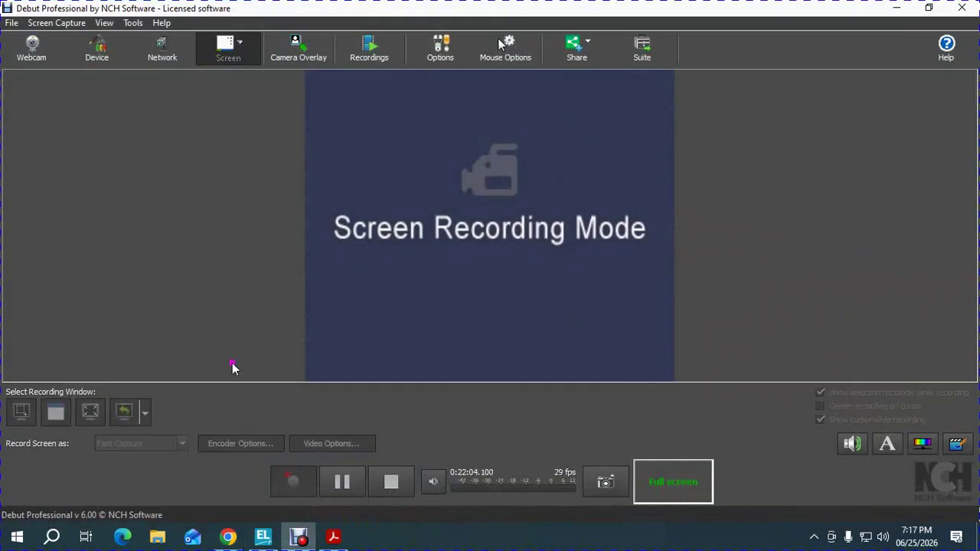
{"action": "left_click", "coordinate": [12, 22]}
{"action": "left_click", "coordinate": [31, 55]}
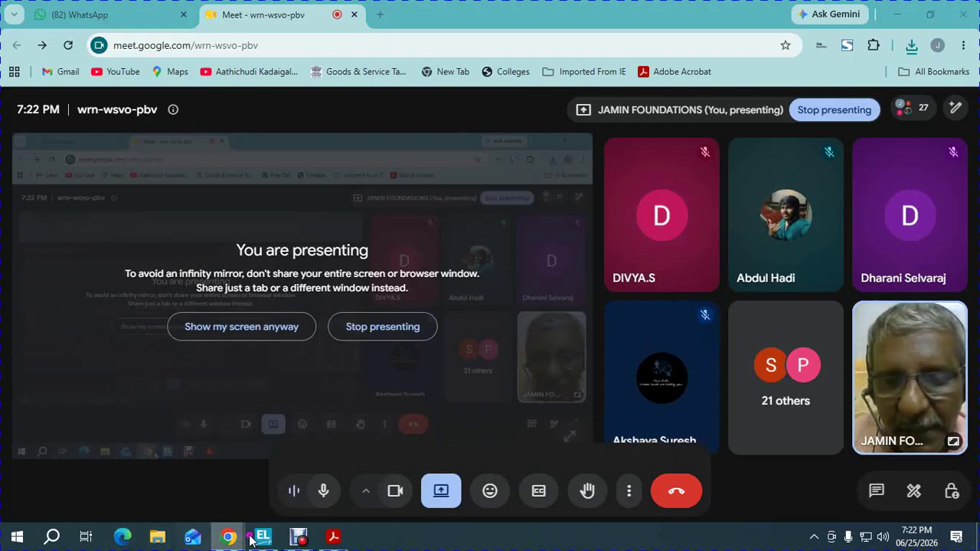
Quit the blank Payment voucher No. 2 and open the Stock Summary
{"action": "left_click", "coordinate": [275, 506]}
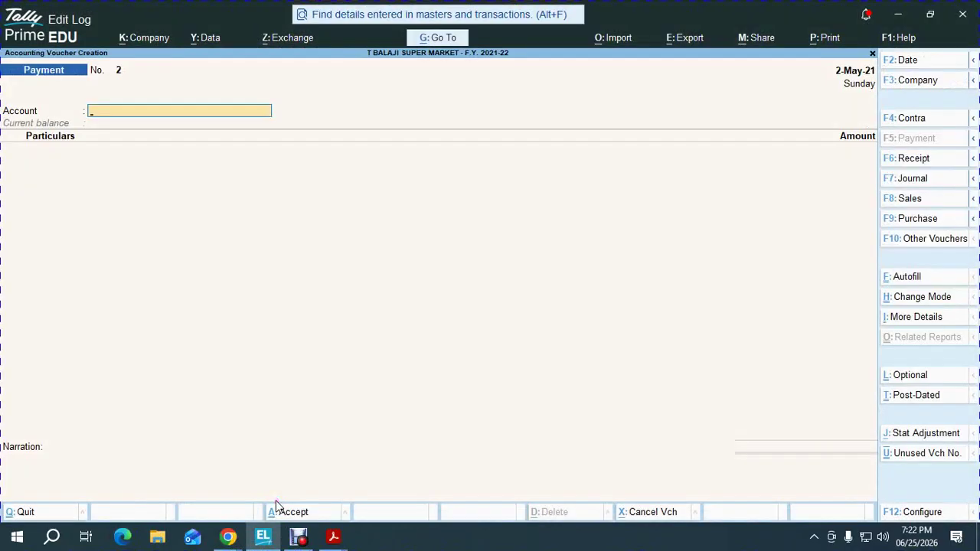
{"action": "key", "text": "Escape"}
{"action": "key", "text": "y"}
{"action": "key", "text": "s"}
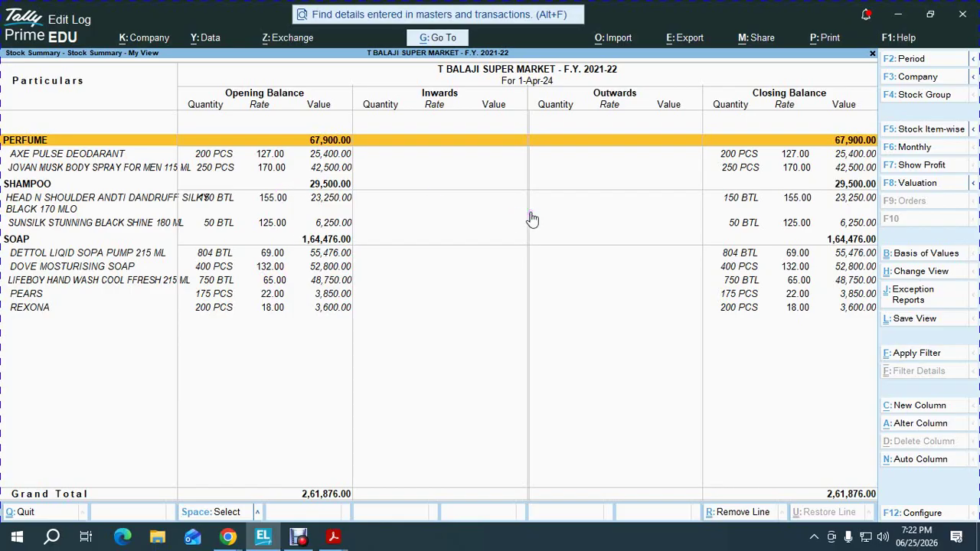
Hide the Opening Balance, Goods Inwards and Goods Outwards columns, leaving only Closing Balance
{"action": "key", "text": "F12"}
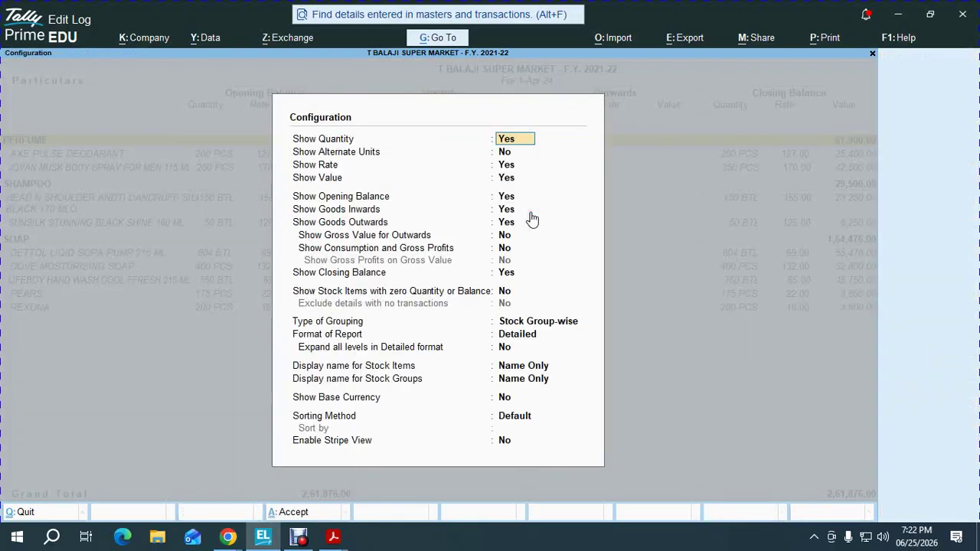
{"action": "key", "text": "Down"}
{"action": "key", "text": "Down"}
{"action": "key", "text": "Down"}
{"action": "key", "text": "Down"}
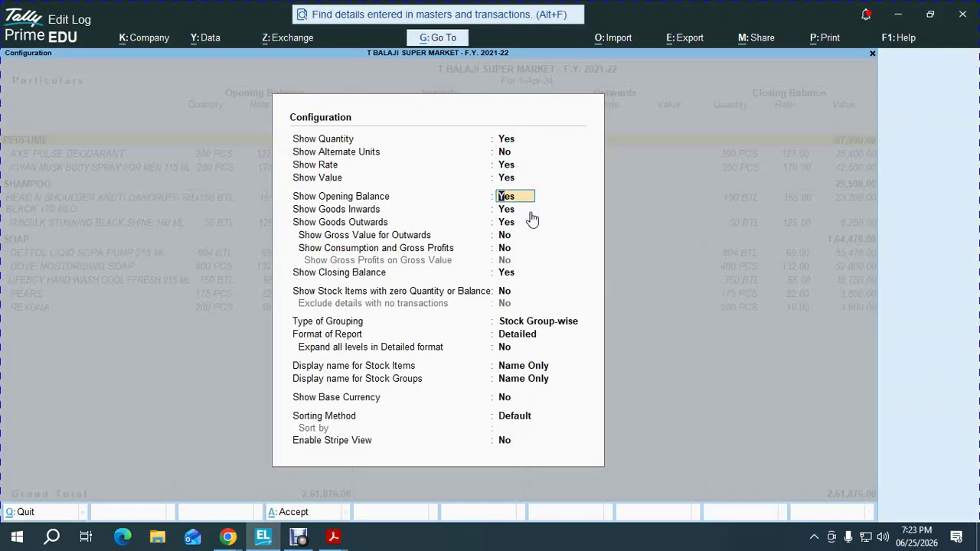
{"action": "type", "text": "n"}
{"action": "key", "text": "Return"}
{"action": "type", "text": "n"}
{"action": "key", "text": "Return"}
{"action": "type", "text": "n"}
{"action": "key", "text": "Return"}
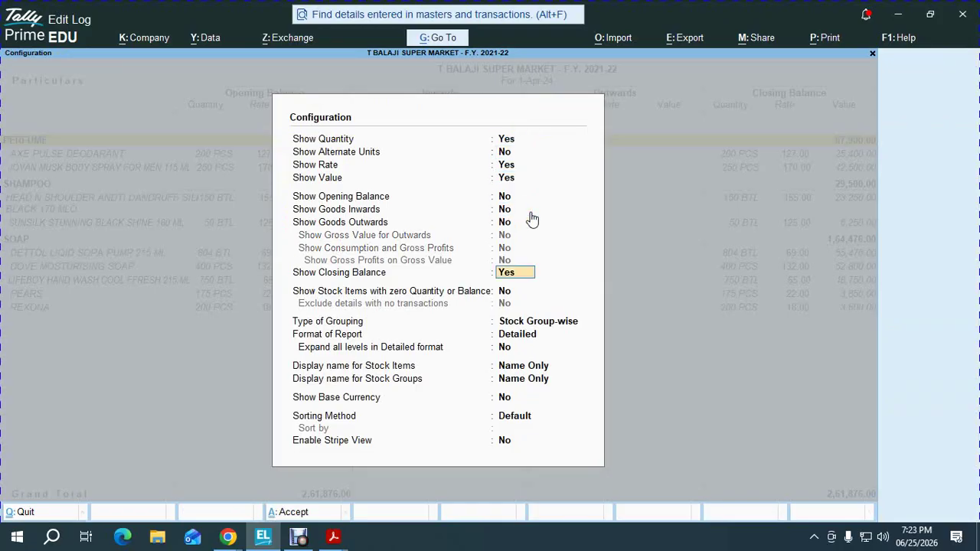
{"action": "key", "text": "Return"}
{"action": "key", "text": "ctrl+a"}
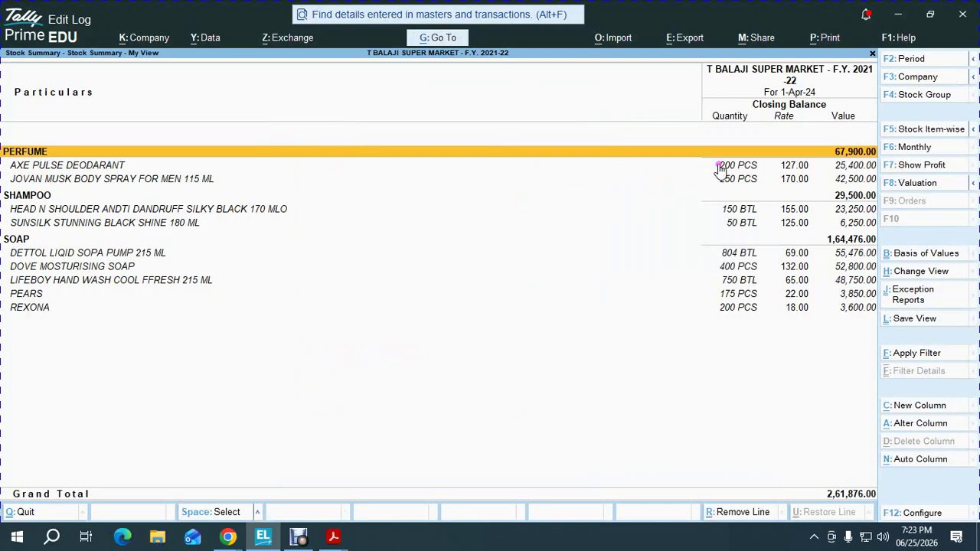
{"action": "key", "text": "Down"}
{"action": "key", "text": "Down"}
{"action": "key", "text": "Down"}
{"action": "key", "text": "Down"}
{"action": "key", "text": "Down"}
{"action": "key", "text": "alt+Tab"}
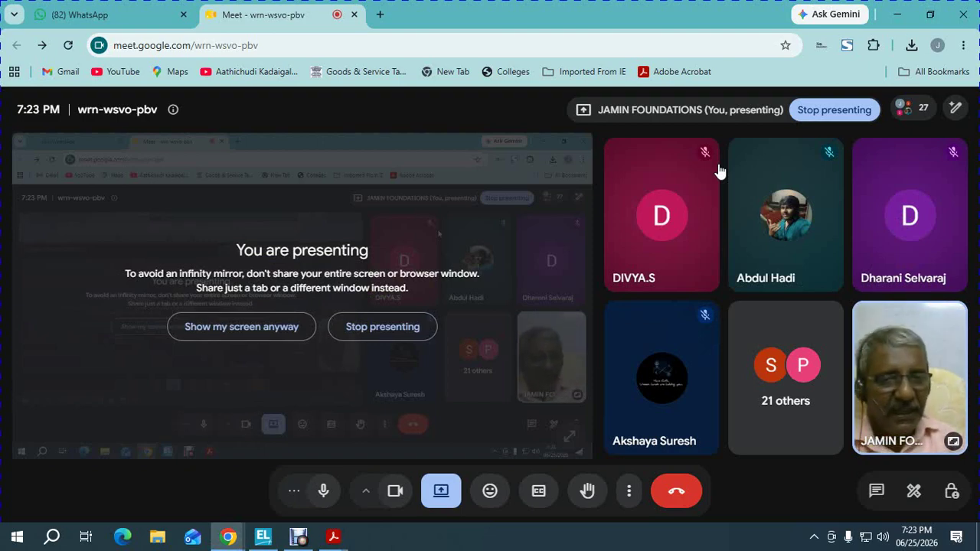
Look over the Stock Summary rows around AXE PULSE DEODARANT and JOVAN MUSK BODY SPRAY
{"action": "key", "text": "alt+Tab"}
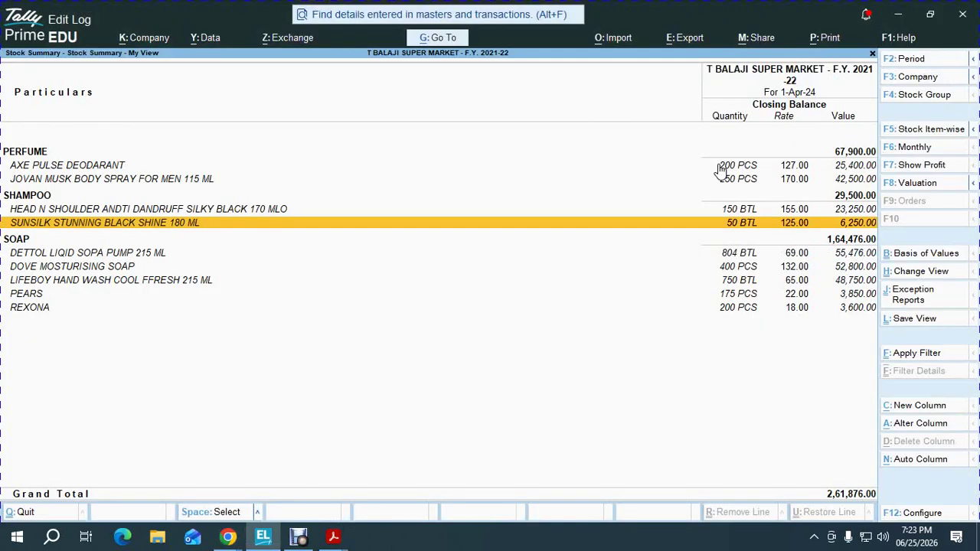
{"action": "key", "text": "Down"}
{"action": "key", "text": "Down"}
{"action": "key", "text": "Up"}
{"action": "key", "text": "Up"}
{"action": "key", "text": "Up"}
{"action": "key", "text": "Up"}
{"action": "key", "text": "Up"}
{"action": "key", "text": "Up"}
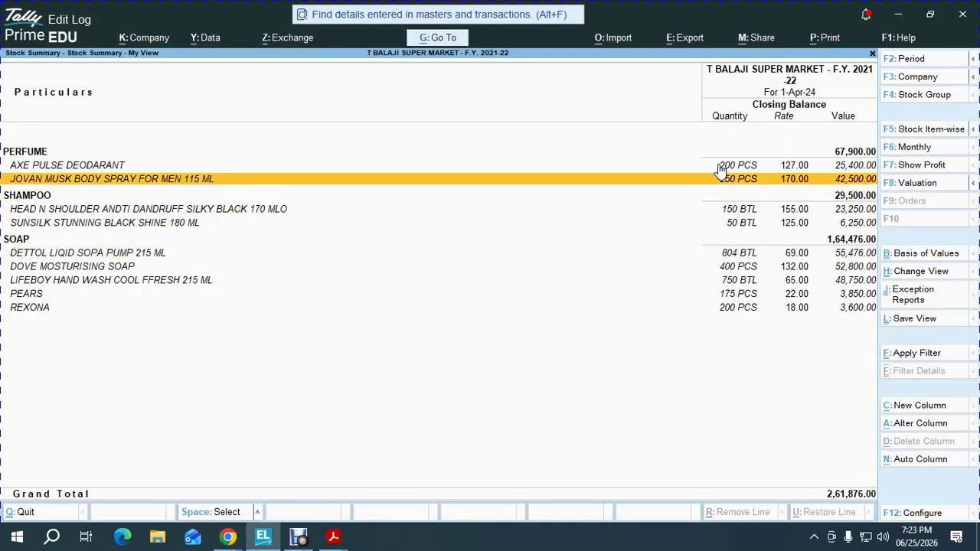
{"action": "key", "text": "Down"}
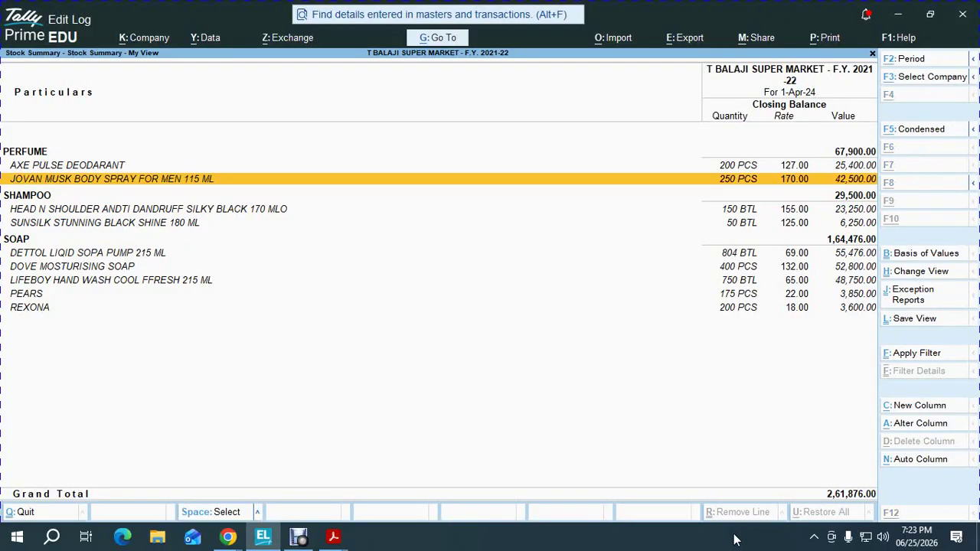
{"action": "key", "text": "alt+Tab"}
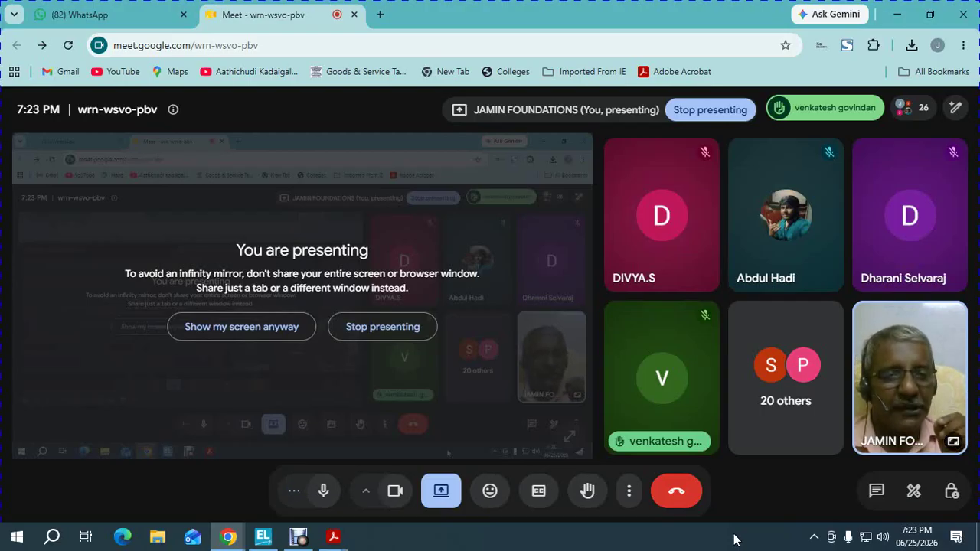
View AXE PULSE DEODARANT's monthly summary with 200 PCS closing, then exit to the Gateway of Tally
{"action": "key", "text": "alt+Tab"}
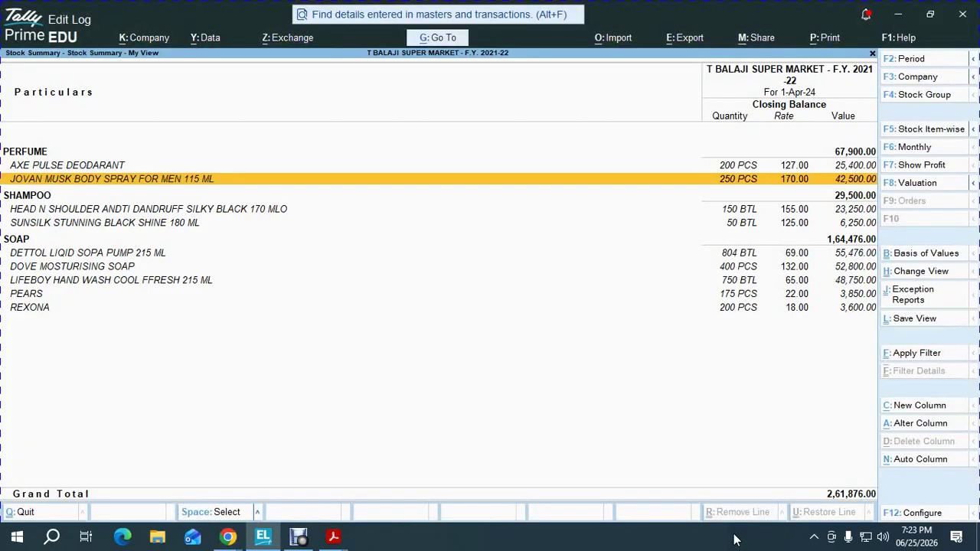
{"action": "key", "text": "Up"}
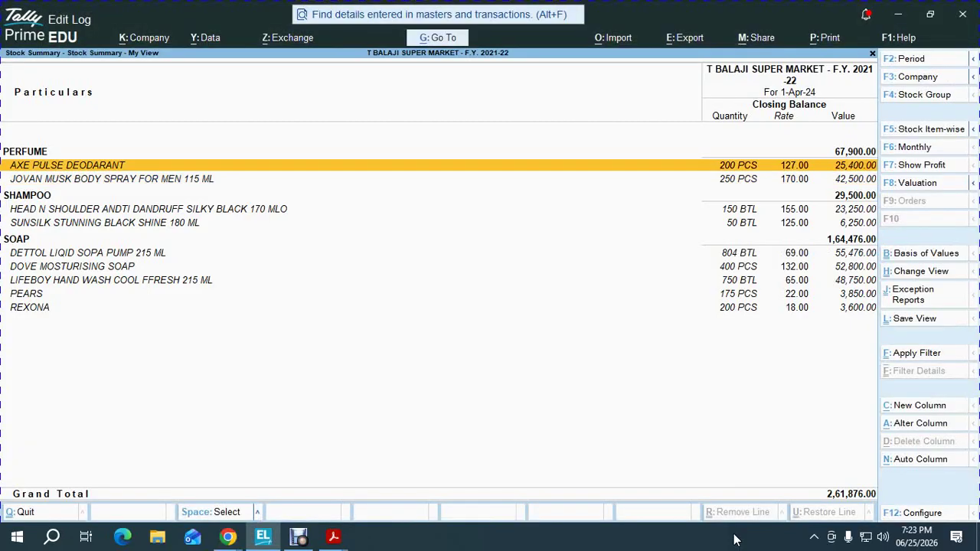
{"action": "key", "text": "Return"}
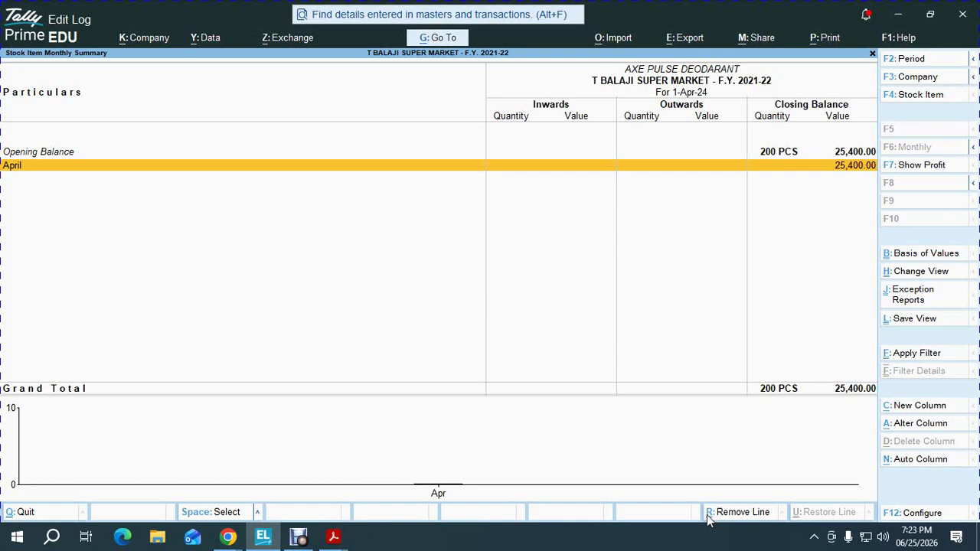
{"action": "key", "text": "Escape"}
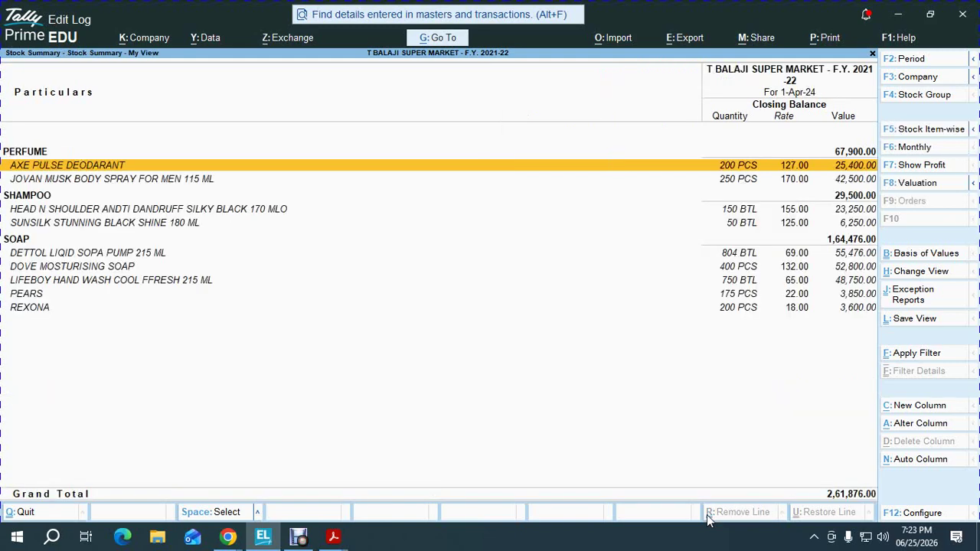
{"action": "key", "text": "Escape"}
{"action": "key", "text": "Home"}
{"action": "key", "text": "alt+Tab"}
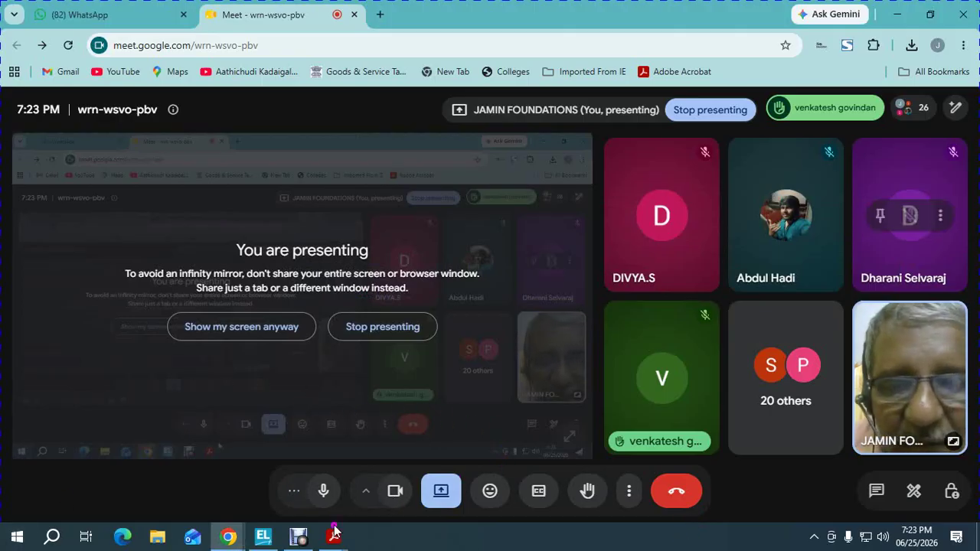
Pause the Debut Professional recording from its File menu, then return to TallyPrime's Gateway of Tally
{"action": "left_click", "coordinate": [300, 537]}
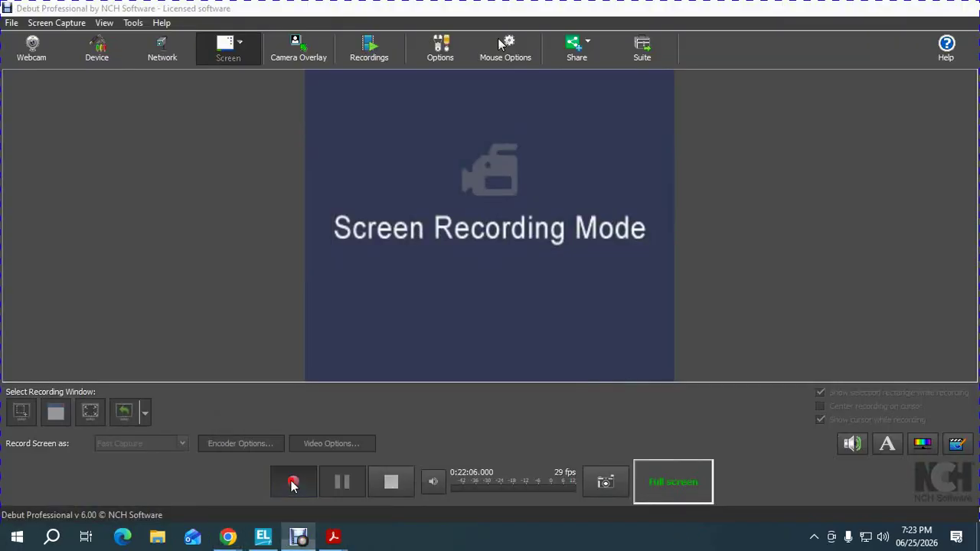
{"action": "left_click", "coordinate": [12, 22]}
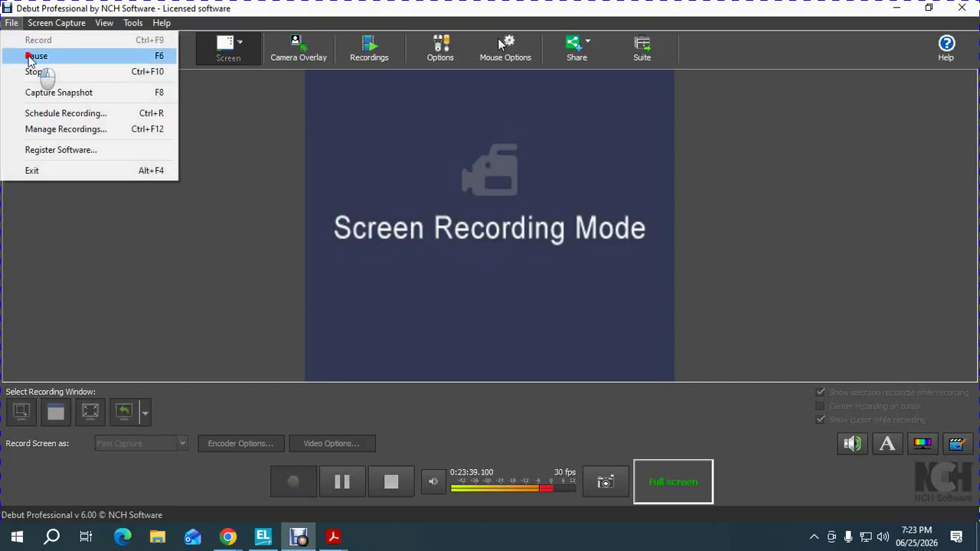
{"action": "left_click", "coordinate": [35, 59]}
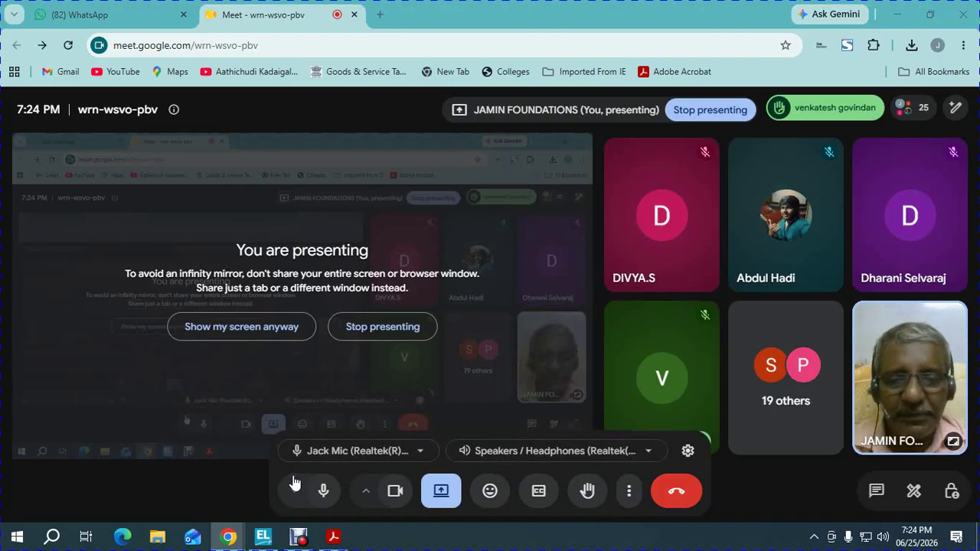
{"action": "key", "text": "alt+Tab"}
{"action": "key", "text": "Tab"}
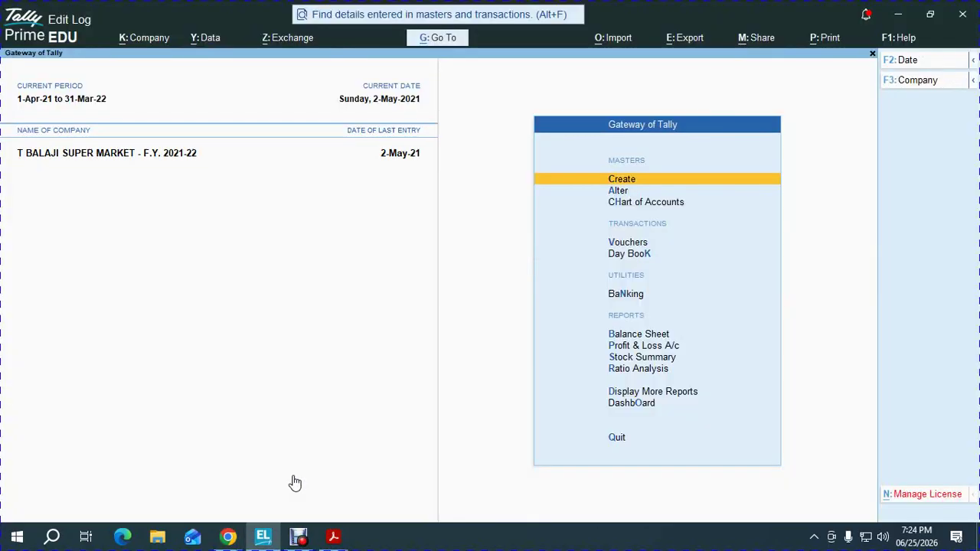
Show KATHRA's item-wise Godown Summary from Inventory Books, totalling 1,50,051.00 closing value
{"action": "key", "text": "d"}
{"action": "key", "text": "Down"}
{"action": "key", "text": "Down"}
{"action": "key", "text": "Down"}
{"action": "key", "text": "Down"}
{"action": "key", "text": "Down"}
{"action": "key", "text": "Down"}
{"action": "key", "text": "Down"}
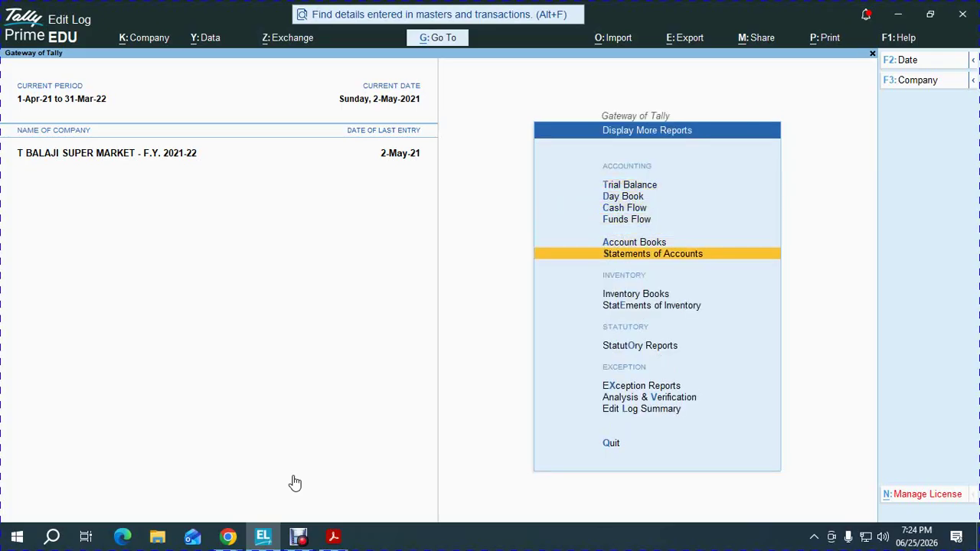
{"action": "key", "text": "Up"}
{"action": "key", "text": "Return"}
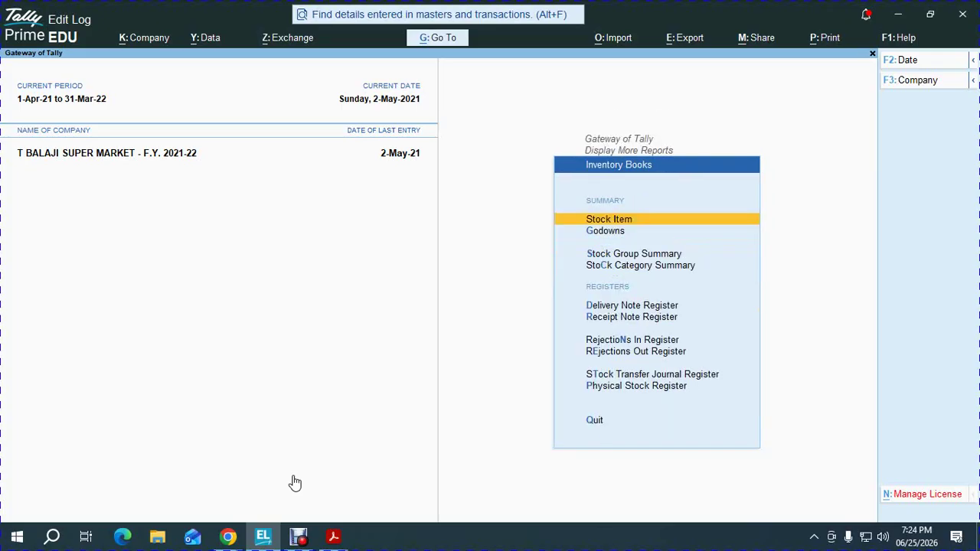
{"action": "key", "text": "Down"}
{"action": "key", "text": "Return"}
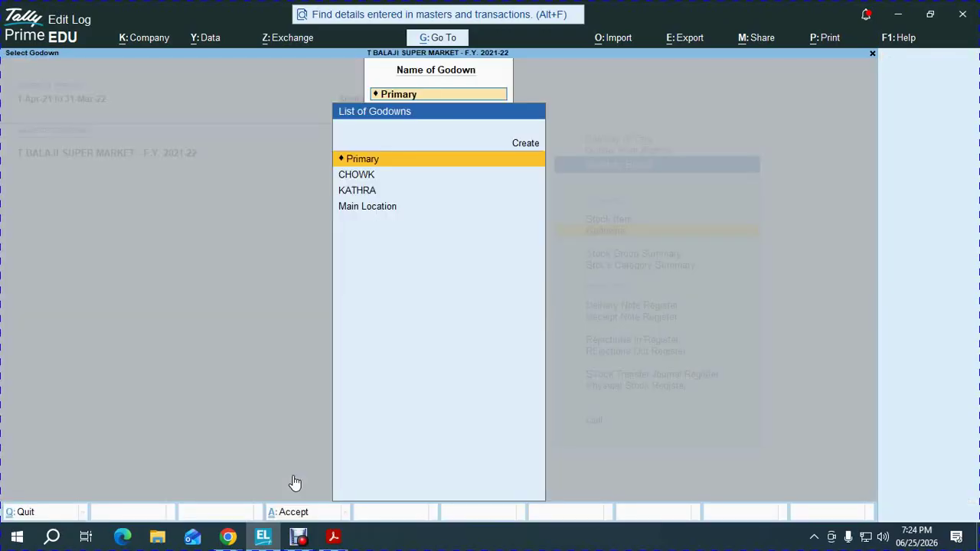
{"action": "key", "text": "Down"}
{"action": "key", "text": "Down"}
{"action": "key", "text": "Return"}
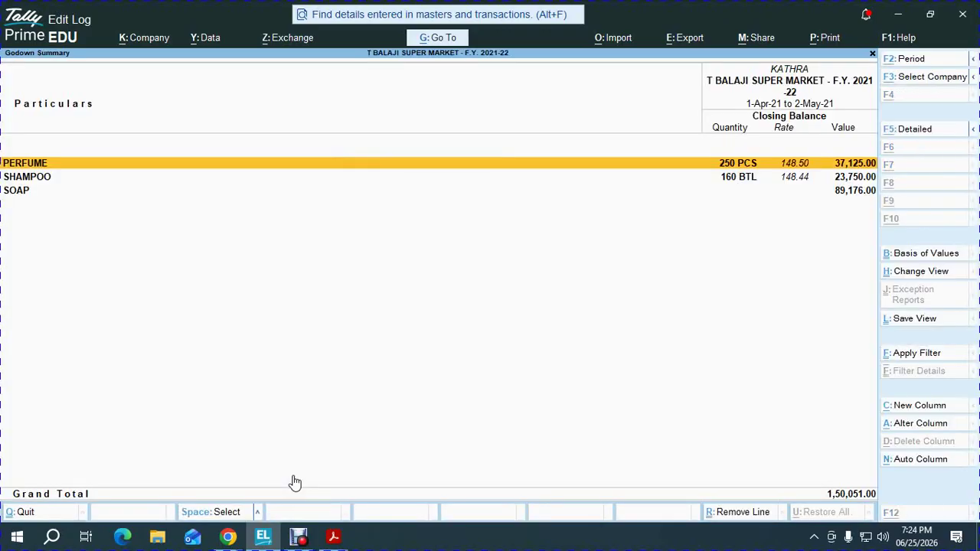
{"action": "key", "text": "alt+F5"}
{"action": "key", "text": "Down"}
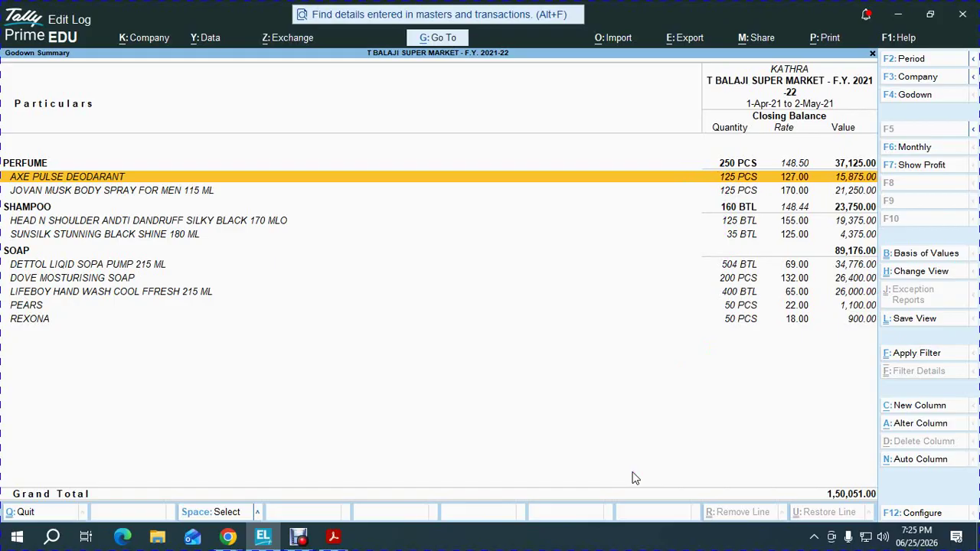
{"action": "left_click", "coordinate": [229, 535]}
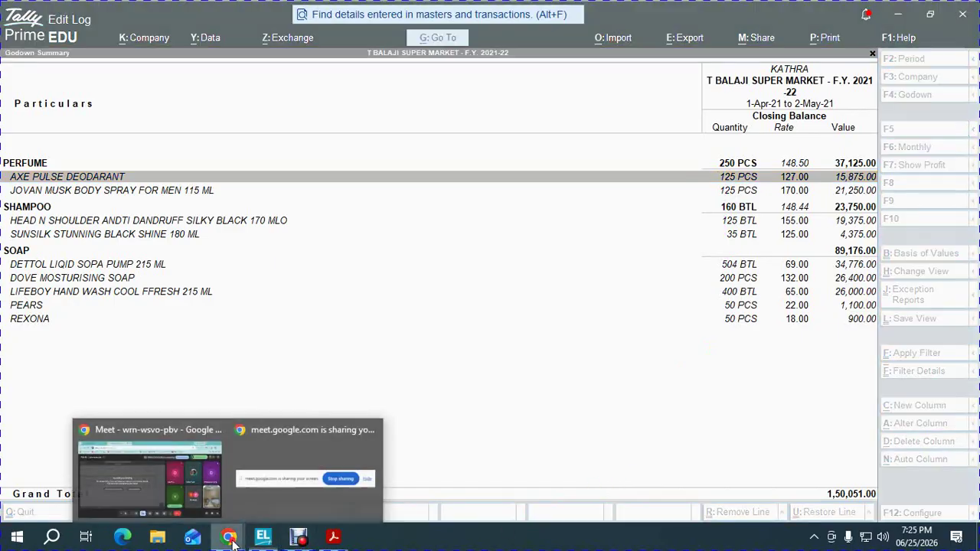
Send the Godown Summary screenshot captioned 'Before physical stock register' to the 123rd Batch group
{"action": "left_click", "coordinate": [181, 472]}
{"action": "left_click", "coordinate": [107, 15]}
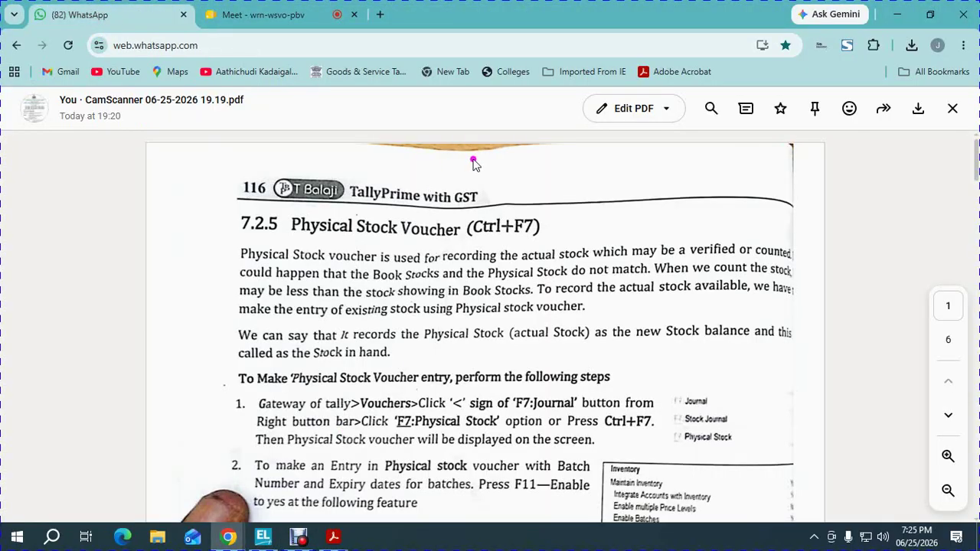
{"action": "left_click", "coordinate": [952, 108]}
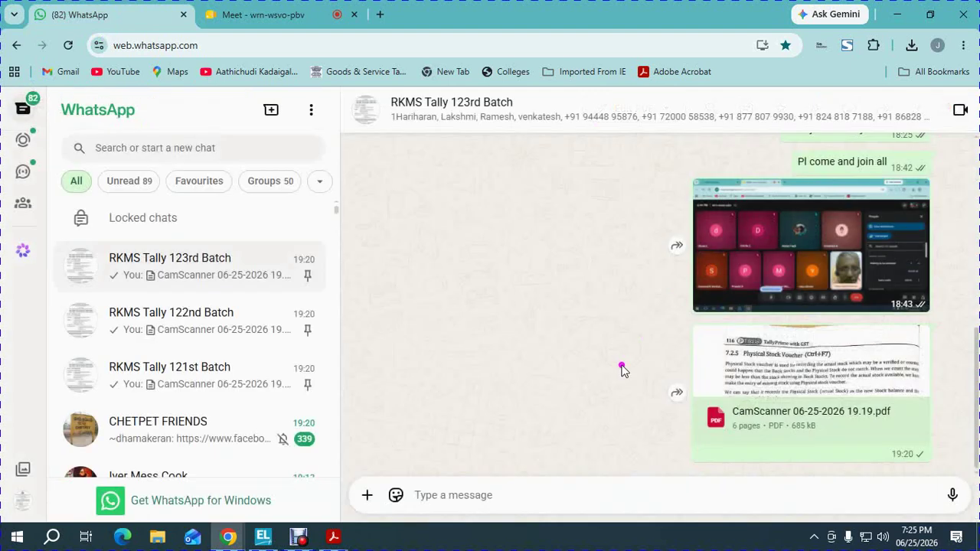
{"action": "type", "text": "BE"}
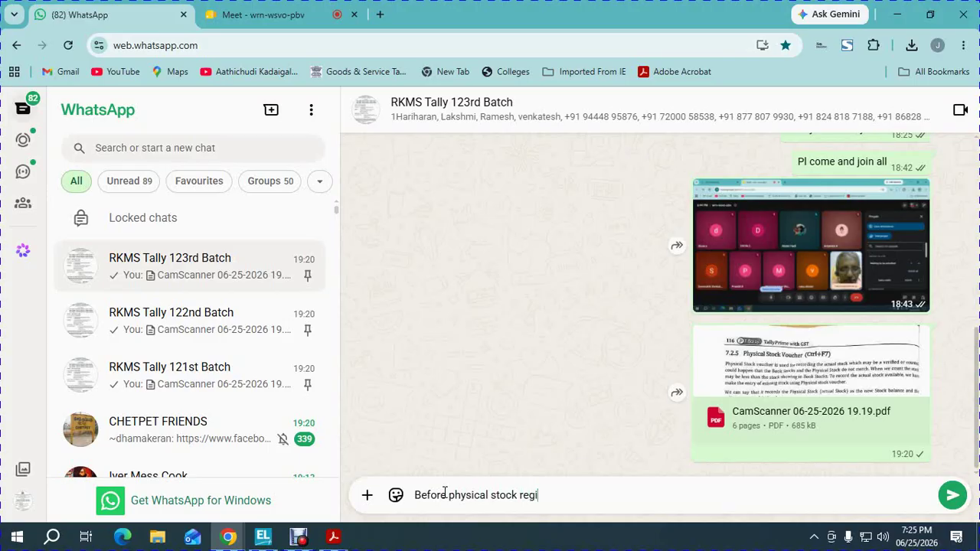
{"action": "key", "text": "shift+Return"}
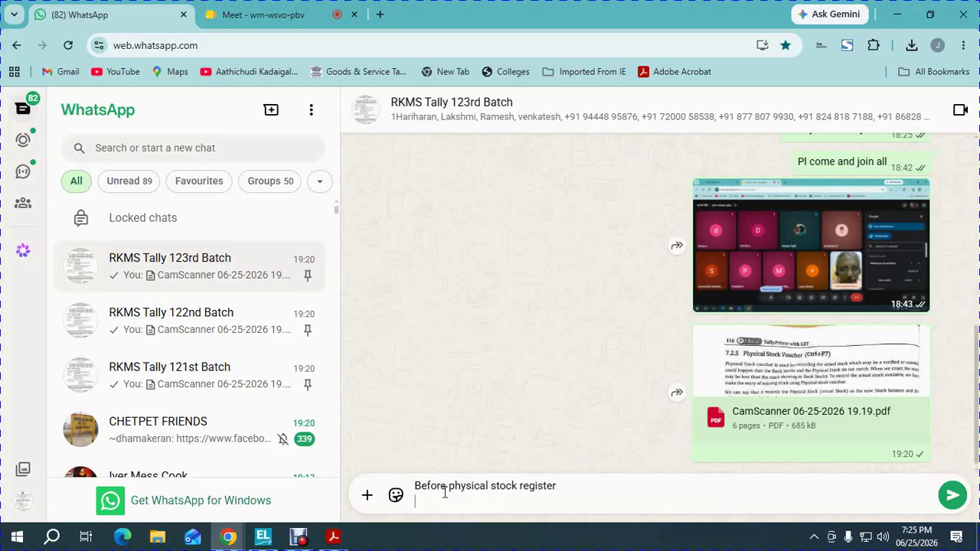
{"action": "key", "text": "ctrl+v"}
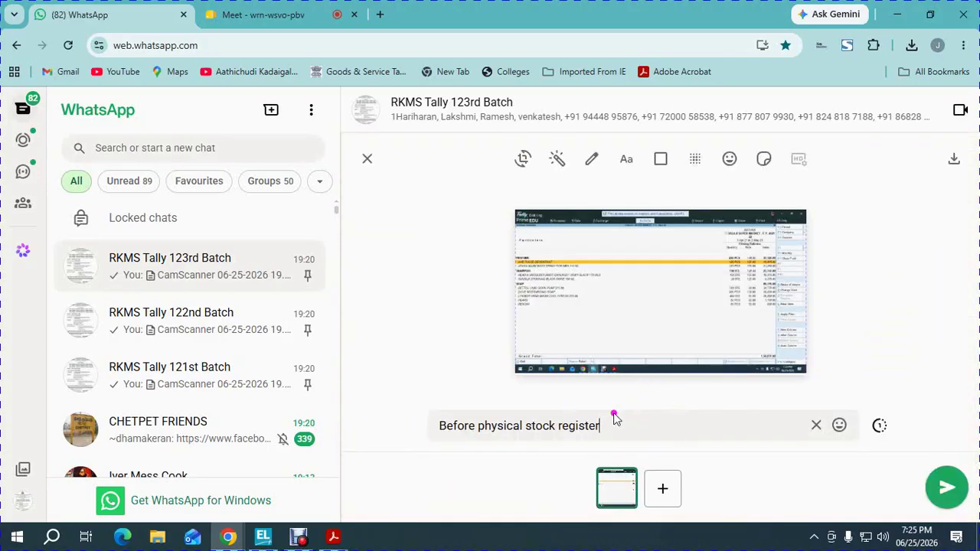
{"action": "left_click", "coordinate": [946, 487]}
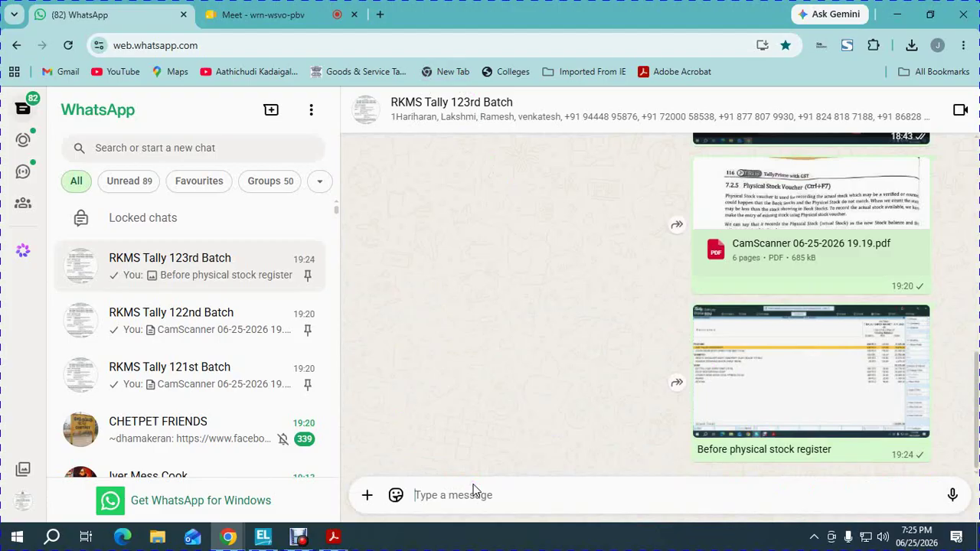
{"action": "key", "text": "alt+Tab"}
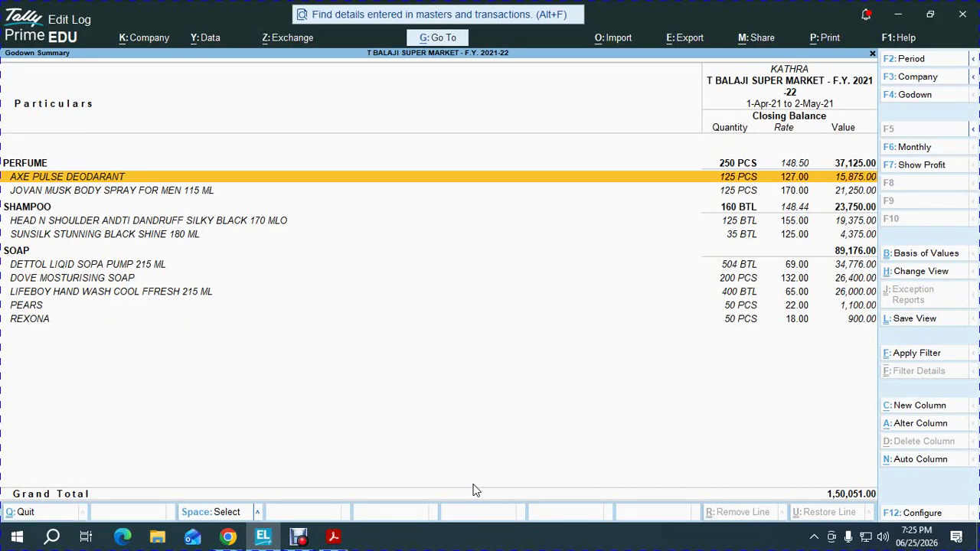
Start a new Physical Stock voucher, glancing at the earlier screenshot in WhatsApp
{"action": "key", "text": "Escape"}
{"action": "key", "text": "Escape"}
{"action": "key", "text": "Escape"}
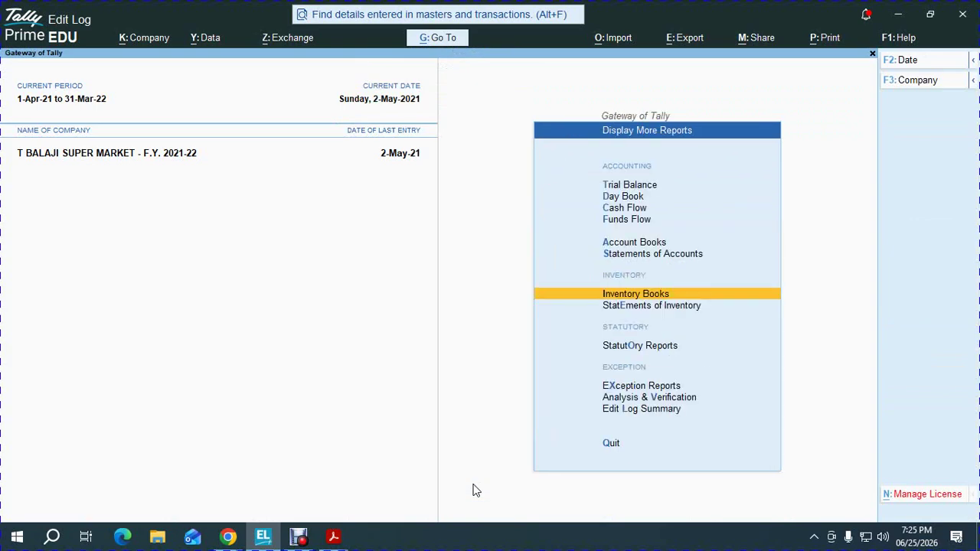
{"action": "key", "text": "Escape"}
{"action": "key", "text": "v"}
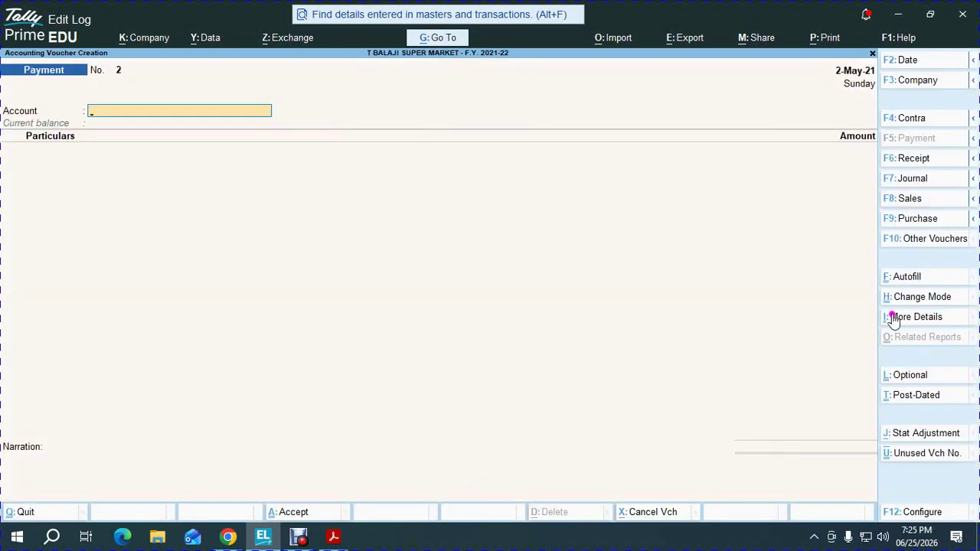
{"action": "left_click", "coordinate": [924, 239]}
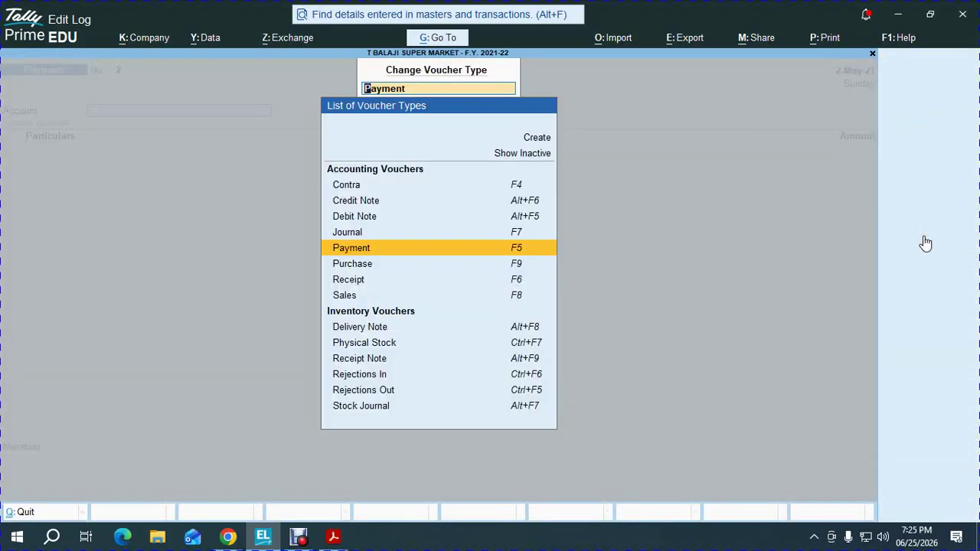
{"action": "key", "text": "Down"}
{"action": "key", "text": "Down"}
{"action": "key", "text": "Down"}
{"action": "key", "text": "Down"}
{"action": "key", "text": "Down"}
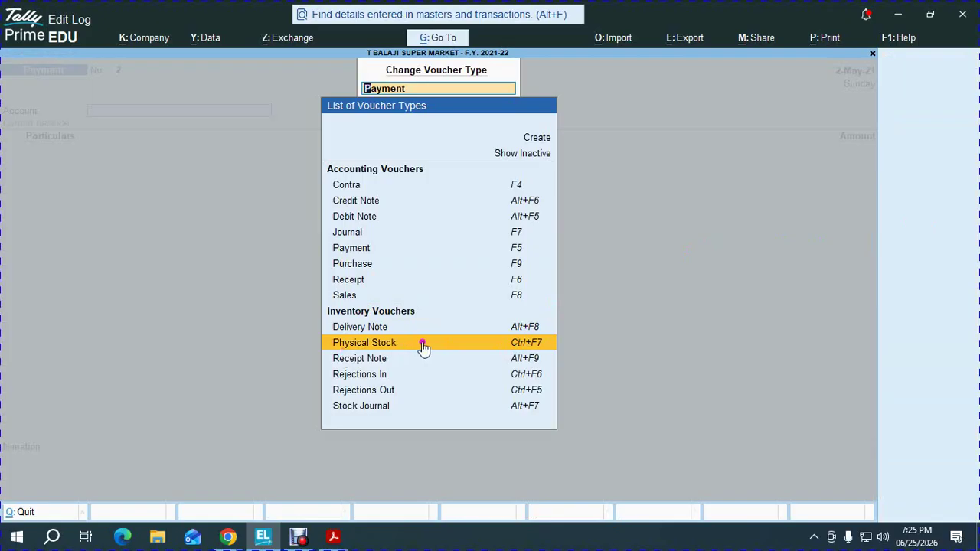
{"action": "left_click", "coordinate": [531, 346]}
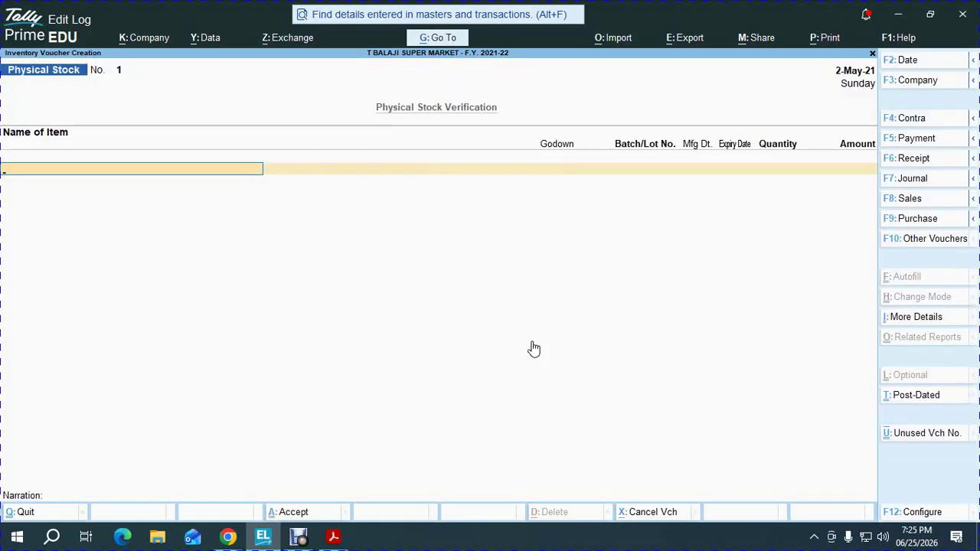
{"action": "key", "text": "alt+Tab"}
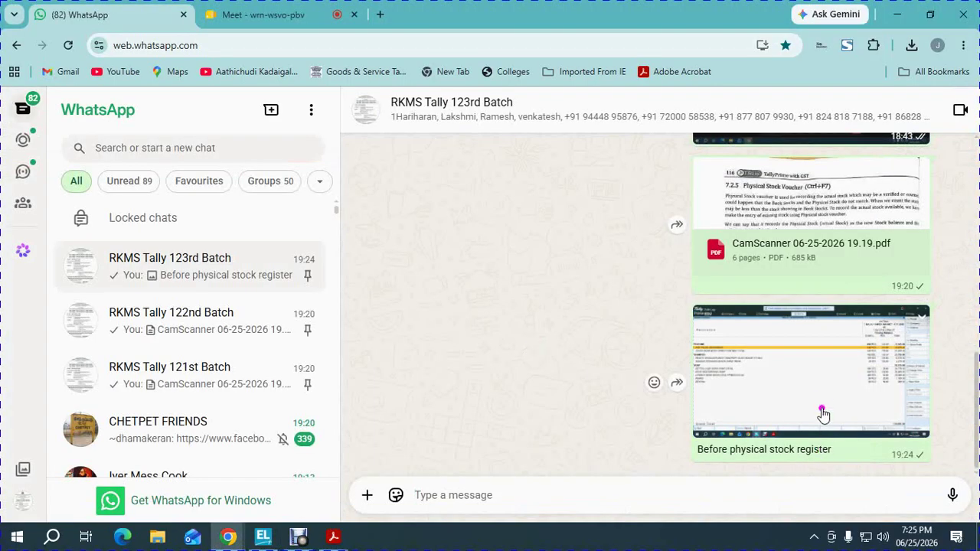
{"action": "left_click", "coordinate": [820, 404]}
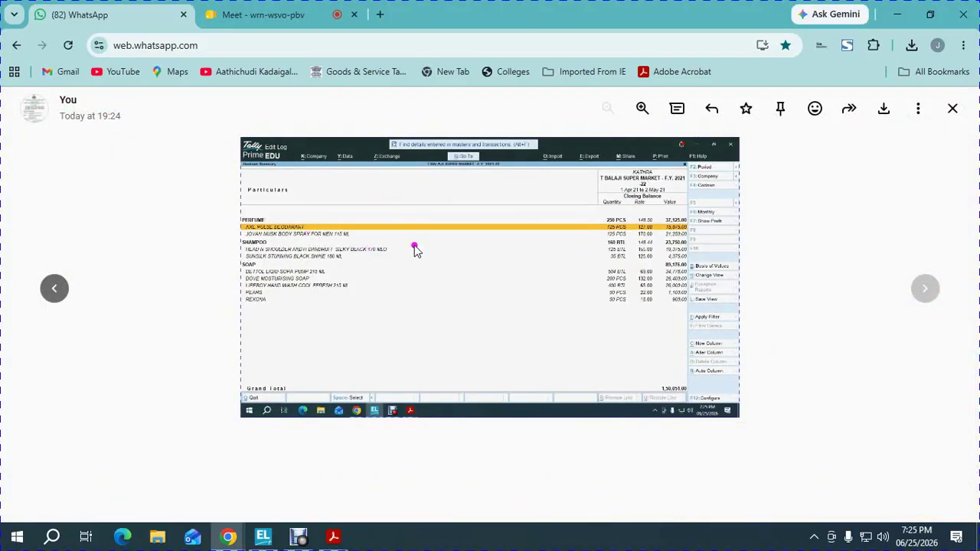
{"action": "key", "text": "alt+Tab"}
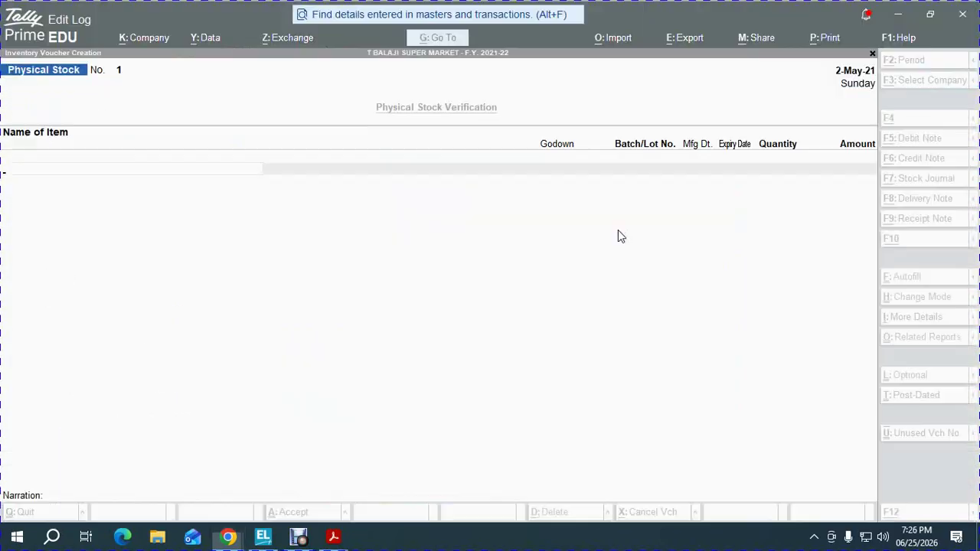
Enter AXE PULSE DEODARANT at 100 PCS in the KATHRA godown
{"action": "type", "text": "ax"}
{"action": "key", "text": "Return"}
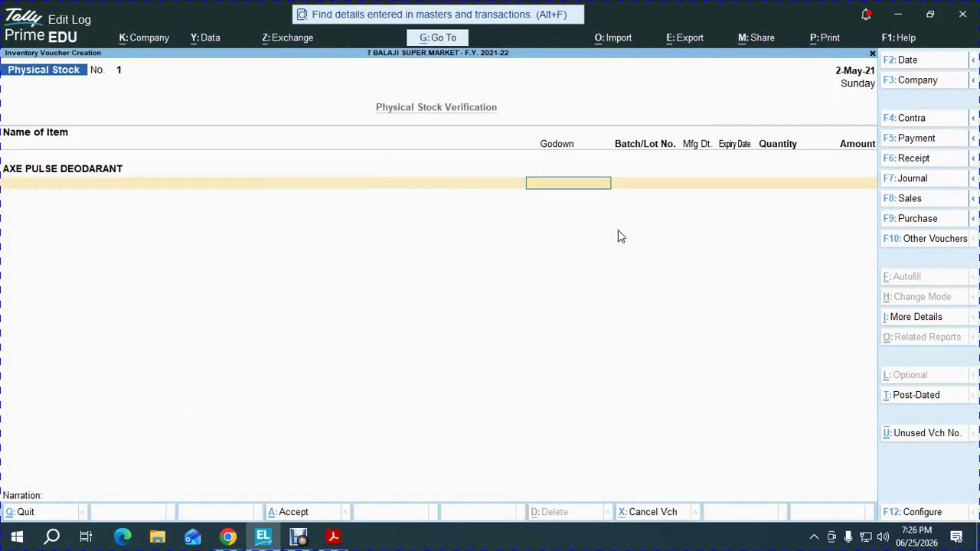
{"action": "type", "text": "K"}
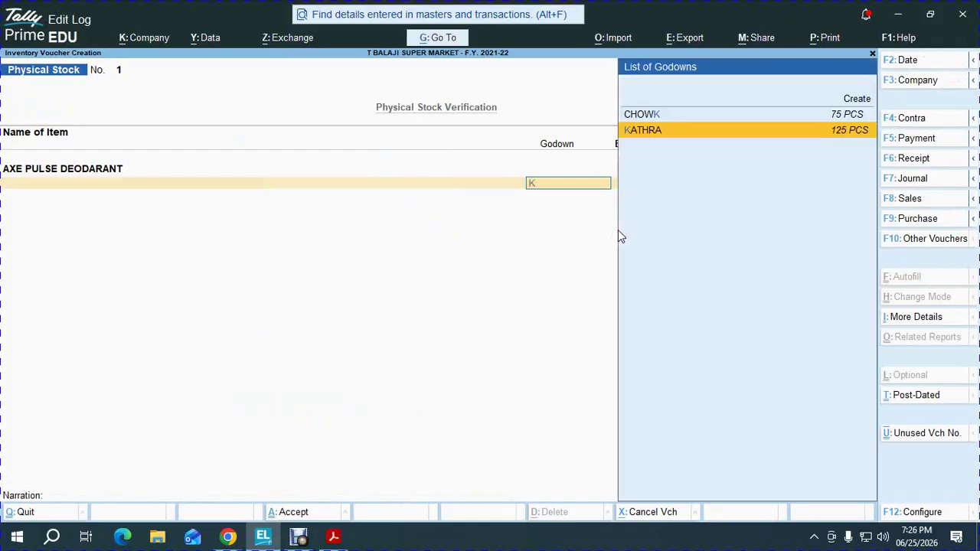
{"action": "key", "text": "Return"}
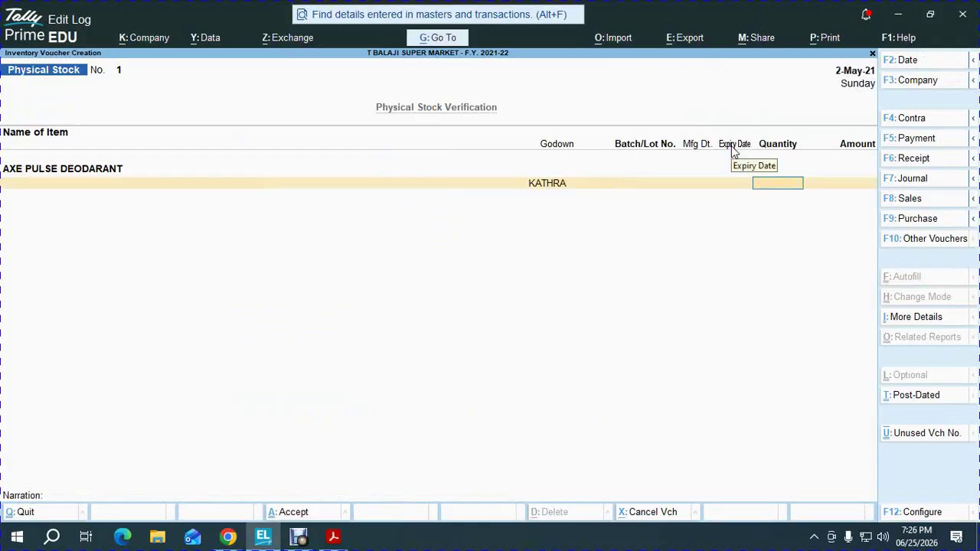
{"action": "type", "text": "100"}
{"action": "key", "text": "Return"}
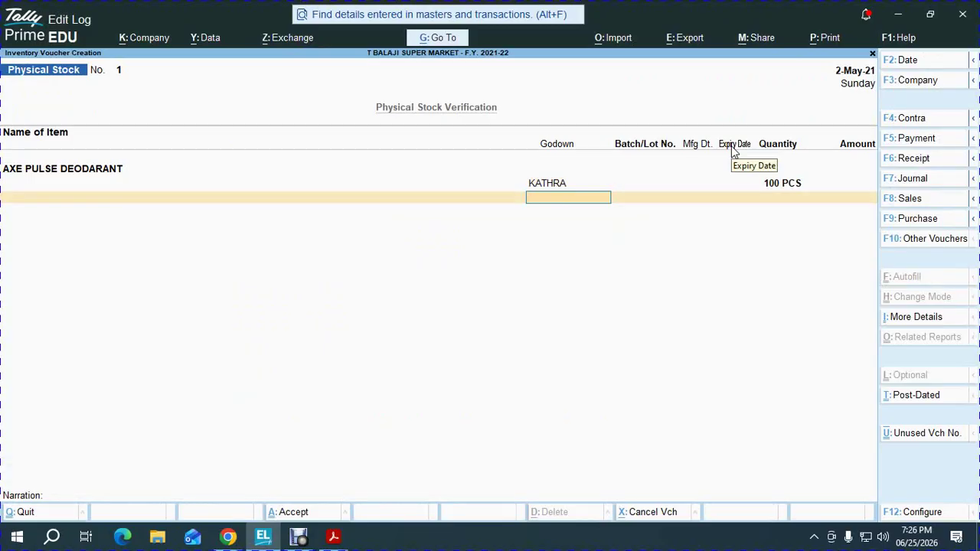
{"action": "key", "text": "Return"}
Add JOVAN MUSK BODY SPRAY FOR MEN 115 ML at 150 PCS in KATHRA and accept the voucher
{"action": "key", "text": "alt+Tab"}
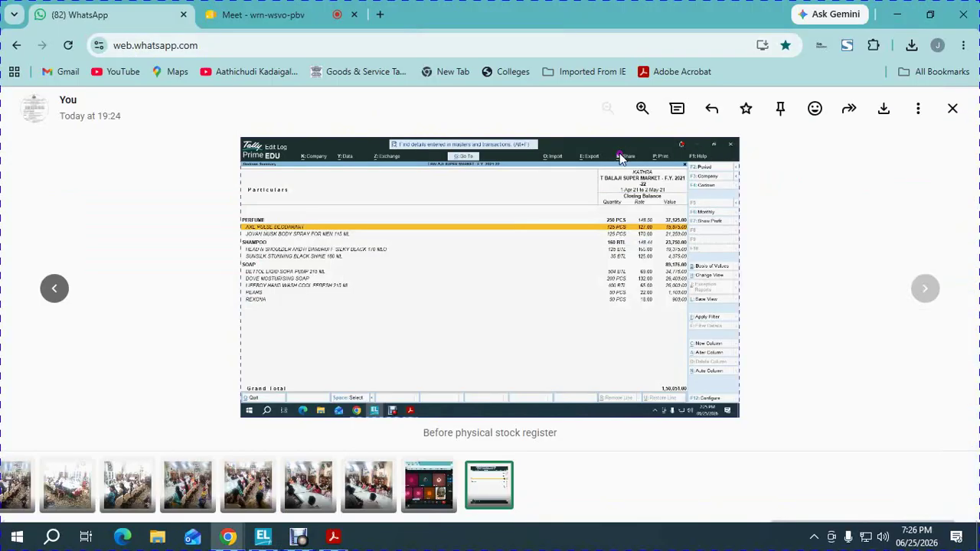
{"action": "key", "text": "Left"}
{"action": "key", "text": "alt+Tab"}
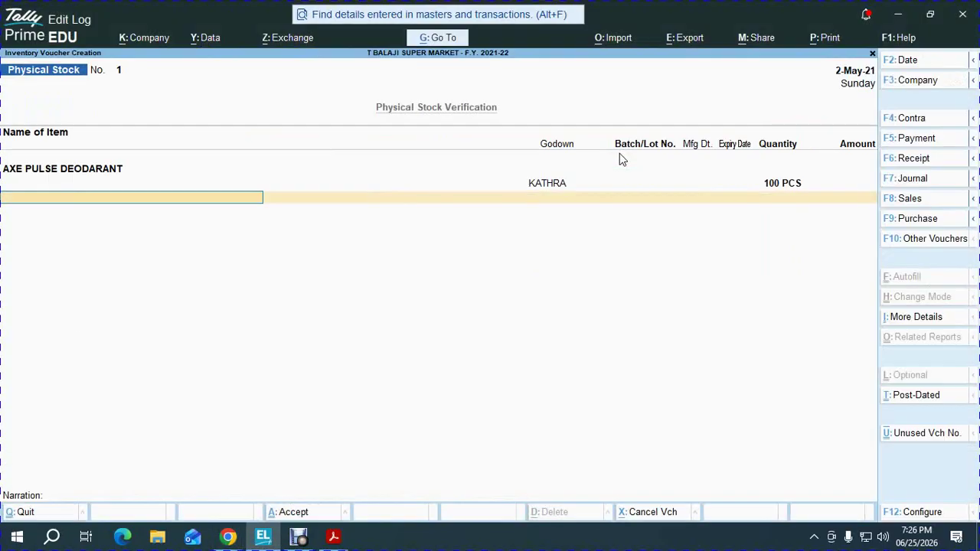
{"action": "type", "text": "Jov"}
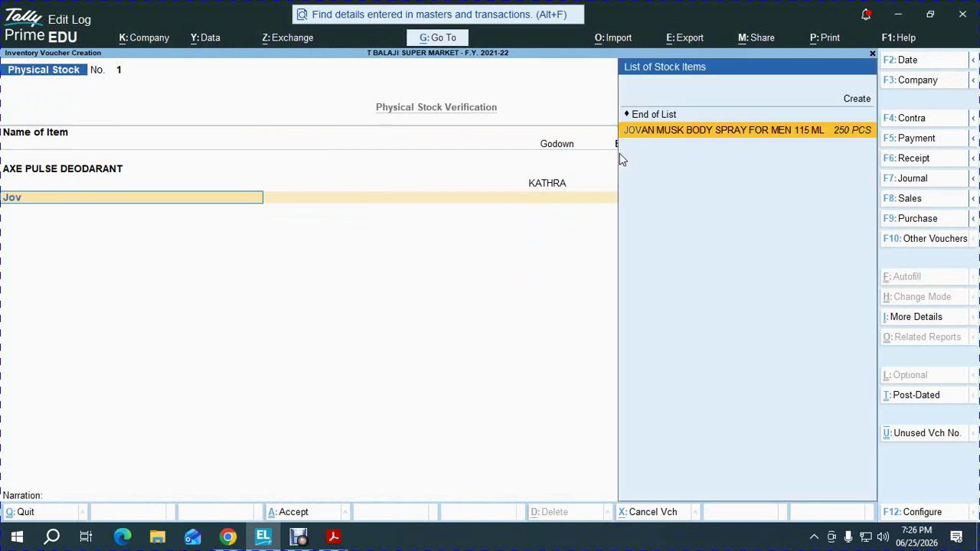
{"action": "key", "text": "Return"}
{"action": "type", "text": "KATHRA"}
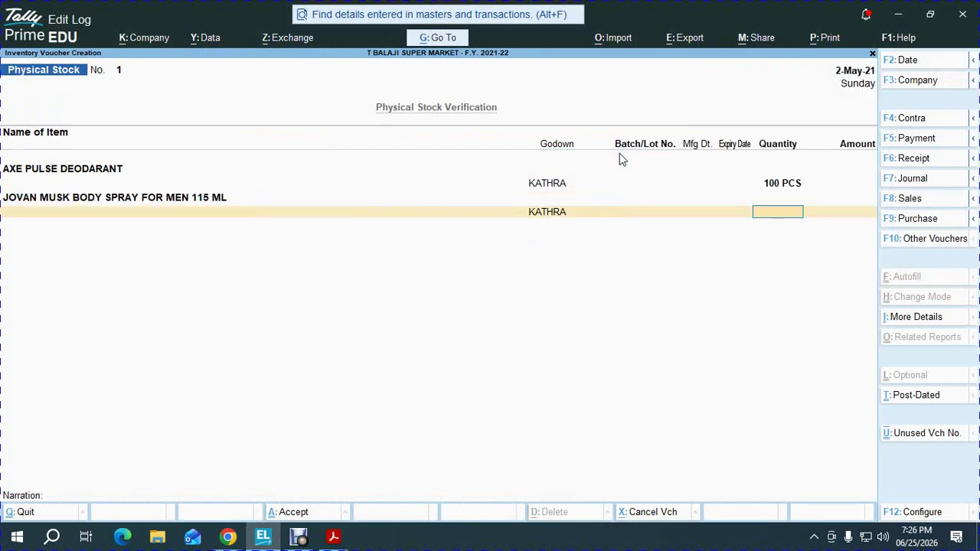
{"action": "key", "text": "Return"}
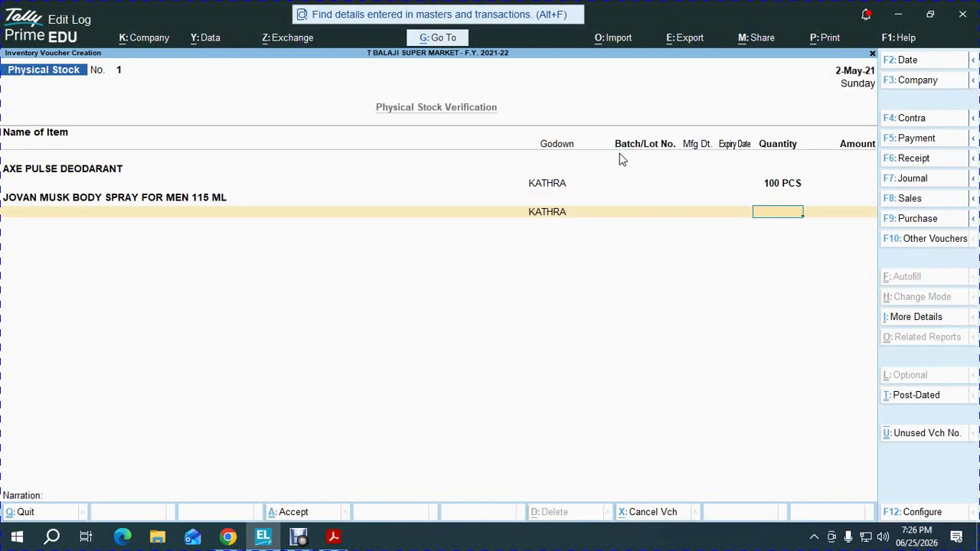
{"action": "type", "text": "150"}
{"action": "key", "text": "Return"}
{"action": "key", "text": "Return"}
{"action": "key", "text": "Return"}
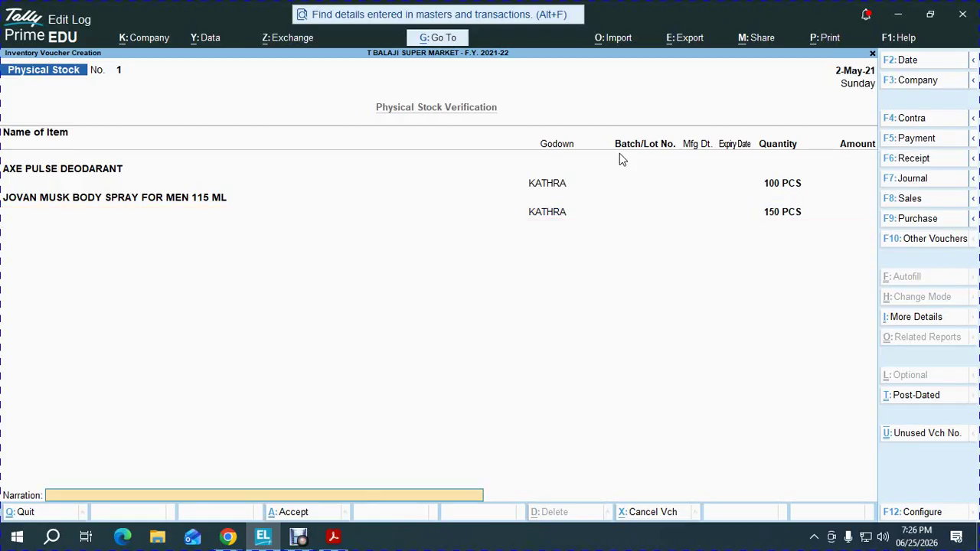
{"action": "key", "text": "Return"}
{"action": "key", "text": "Return"}
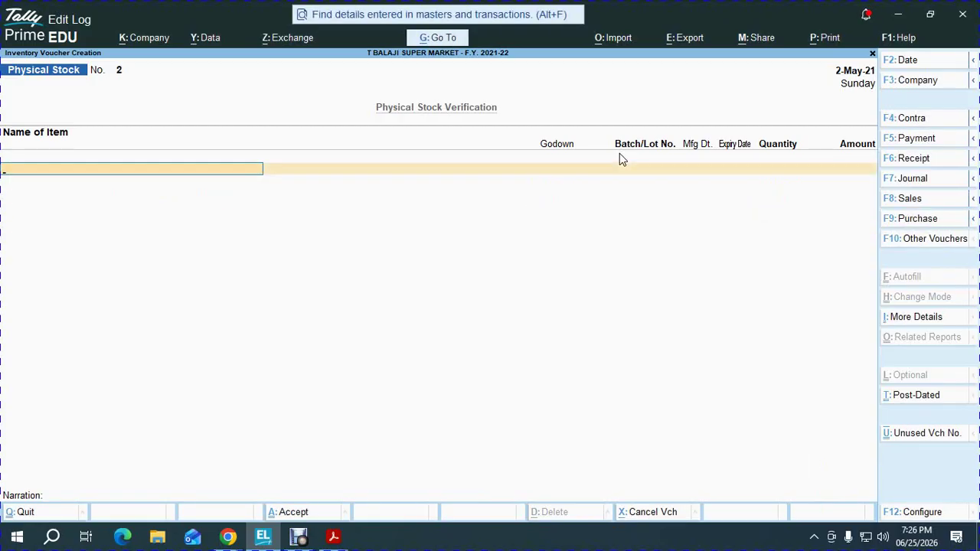
{"action": "key", "text": "Escape"}
Set the Stock Summary to hide Opening Balance and Inwards columns via F12
{"action": "key", "text": "s"}
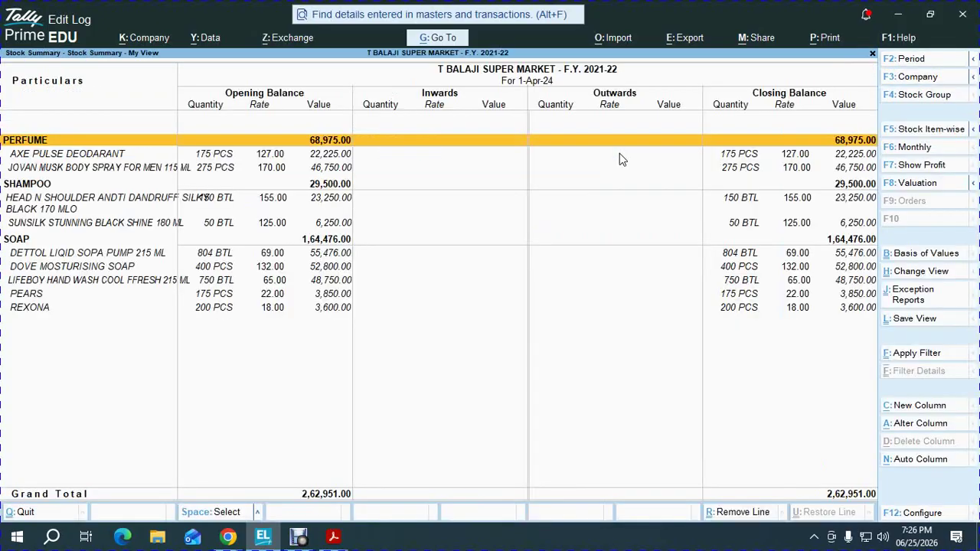
{"action": "key", "text": "F12"}
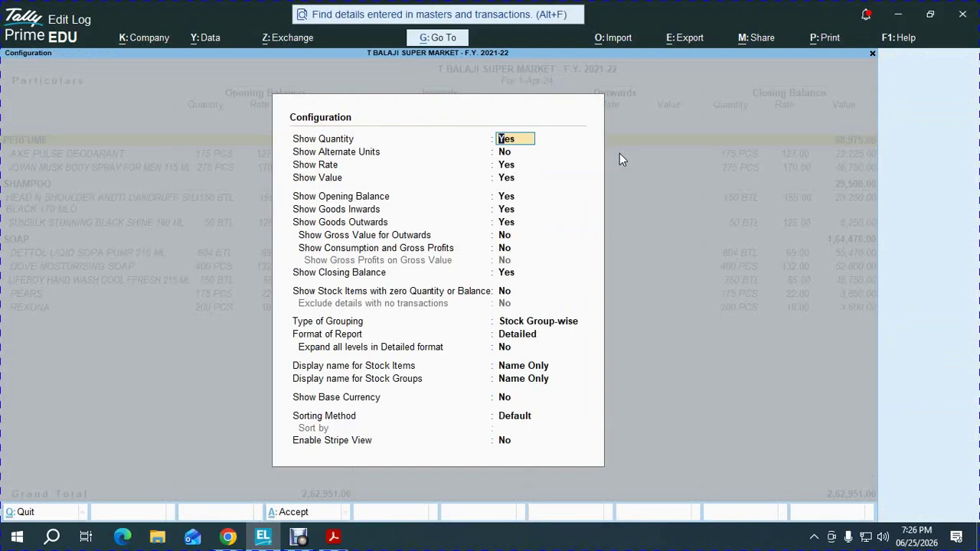
{"action": "key", "text": "Down"}
{"action": "key", "text": "Down"}
{"action": "key", "text": "Down"}
{"action": "key", "text": "Down"}
{"action": "key", "text": "n"}
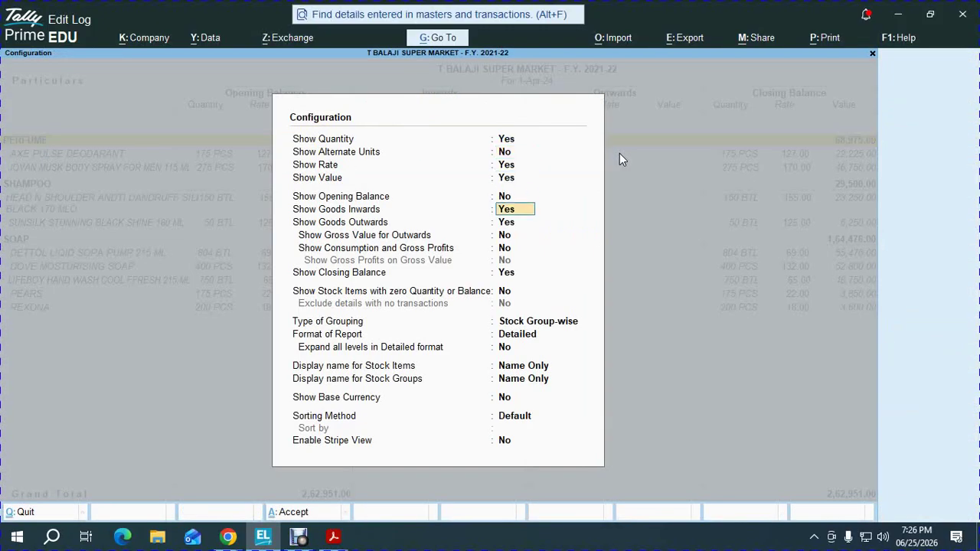
{"action": "key", "text": "n"}
{"action": "key", "text": "ctrl+a"}
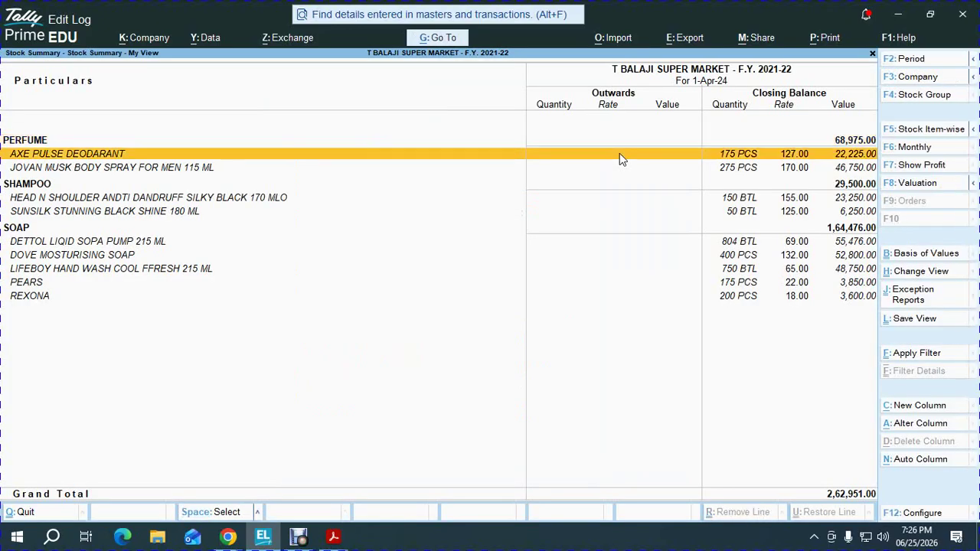
{"action": "key", "text": "Escape"}
{"action": "key", "text": "Escape"}
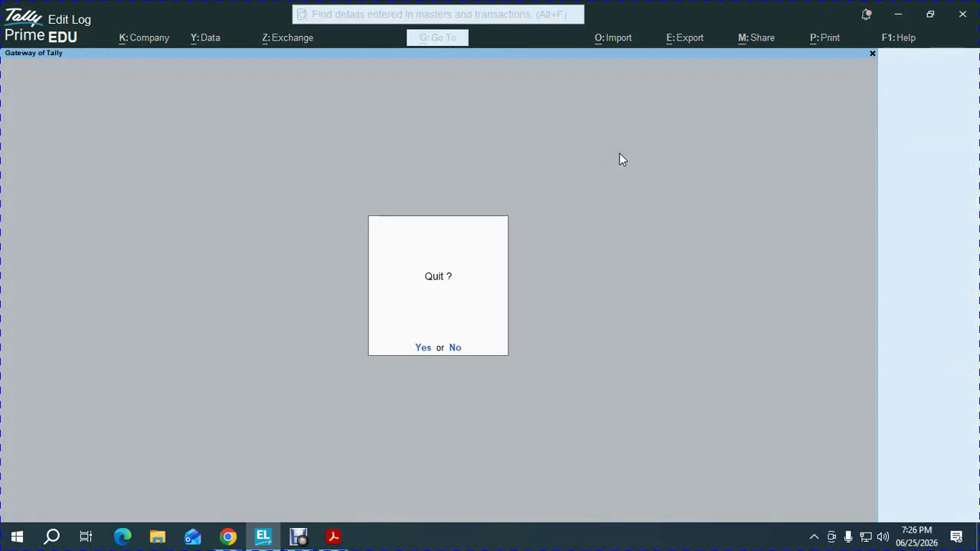
{"action": "key", "text": "n"}
Open the item-wise KATHRA Godown Summary from Statements of Inventory and check AXE PULSE
{"action": "key", "text": "d"}
{"action": "key", "text": "Down"}
{"action": "key", "text": "Down"}
{"action": "key", "text": "Down"}
{"action": "key", "text": "Down"}
{"action": "key", "text": "Down"}
{"action": "key", "text": "Down"}
{"action": "key", "text": "Down"}
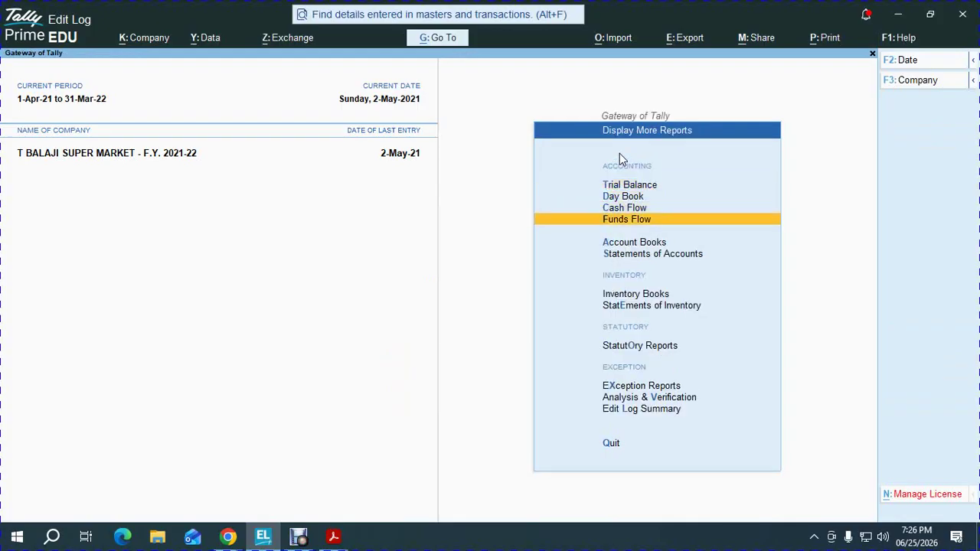
{"action": "key", "text": "Return"}
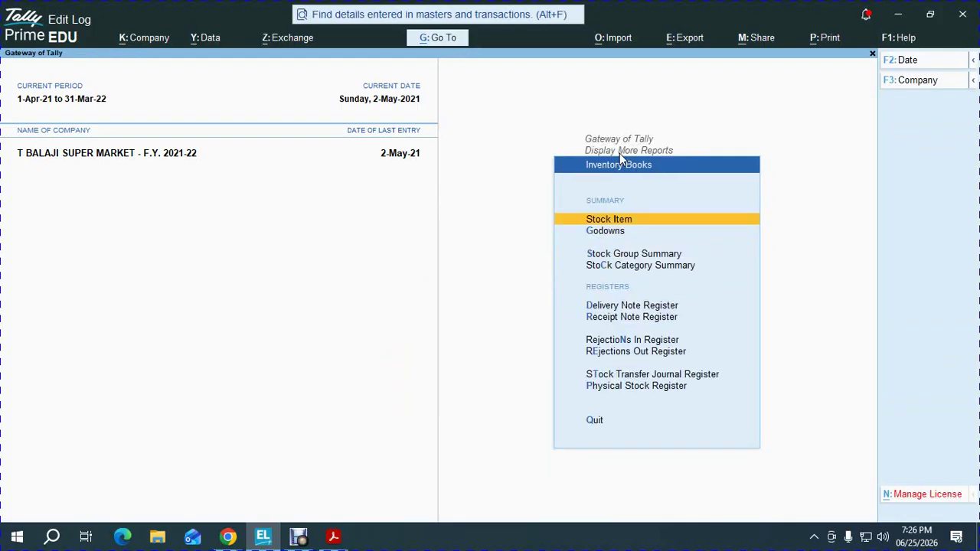
{"action": "key", "text": "Down"}
{"action": "key", "text": "Return"}
{"action": "key", "text": "Down"}
{"action": "key", "text": "Down"}
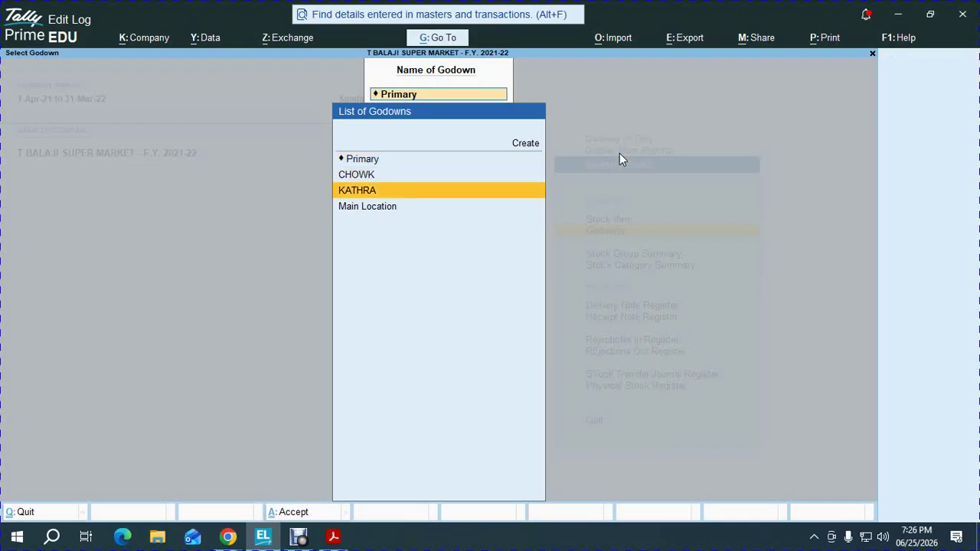
{"action": "key", "text": "Return"}
{"action": "key", "text": "alt+F1"}
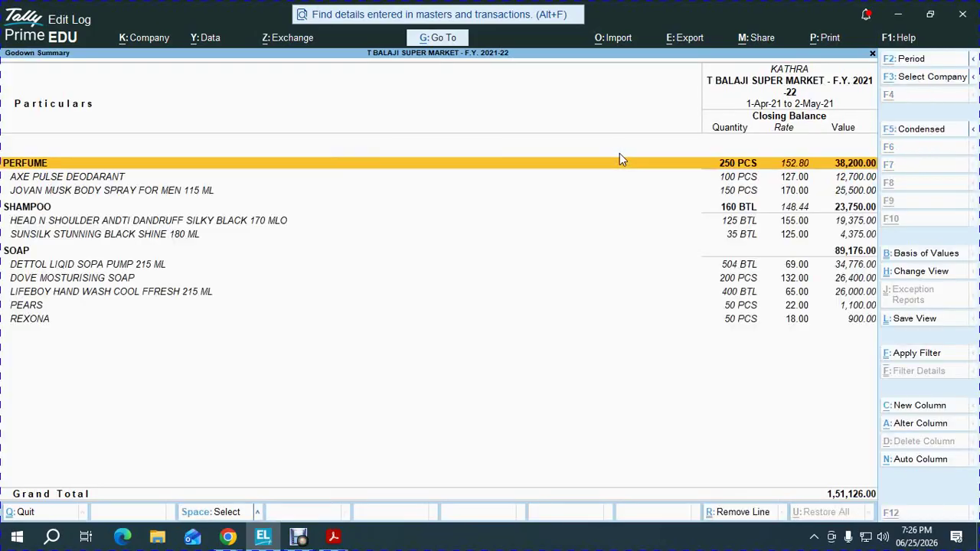
{"action": "key", "text": "Down"}
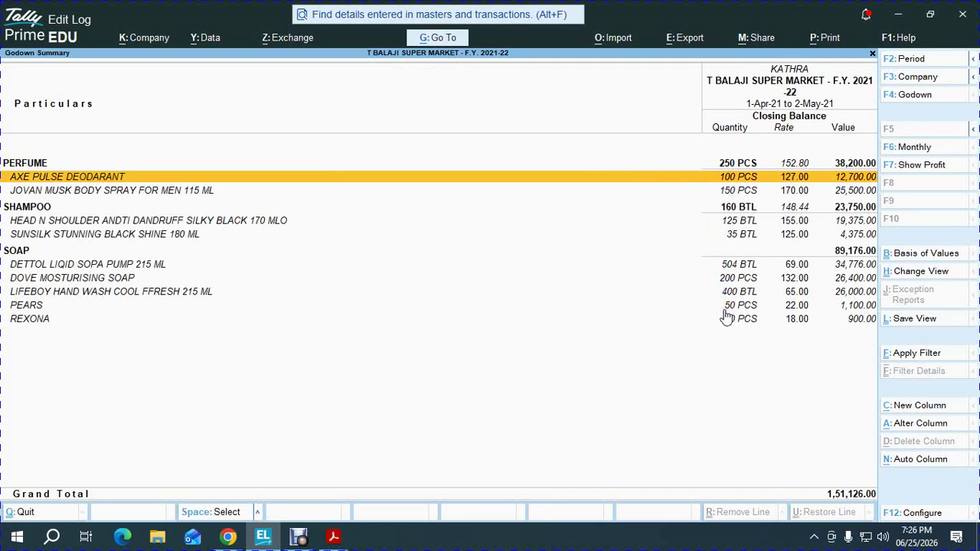
{"action": "key", "text": "alt+Tab"}
Download the Before physical stock register screenshot and view it full screen in Photos
{"action": "left_click", "coordinate": [953, 111]}
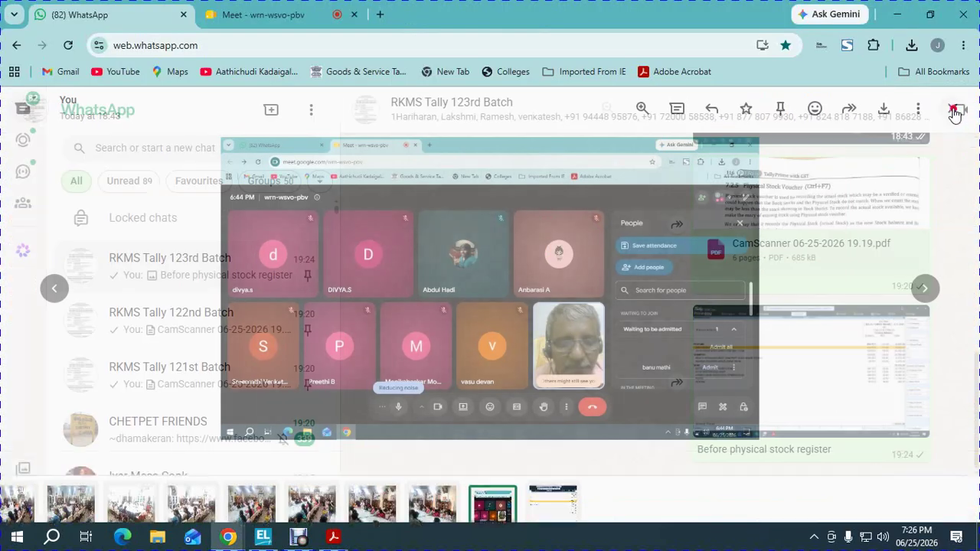
{"action": "left_click", "coordinate": [816, 385]}
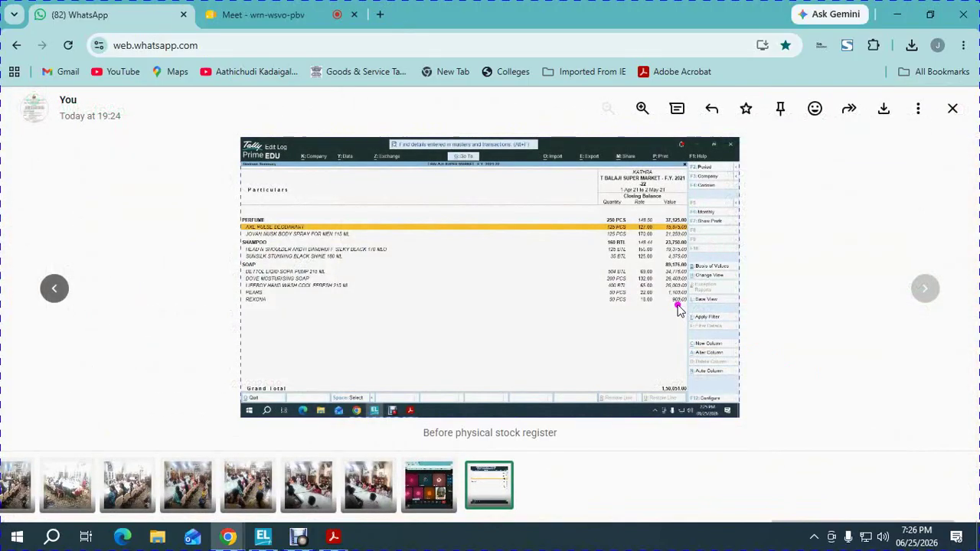
{"action": "left_click", "coordinate": [883, 110]}
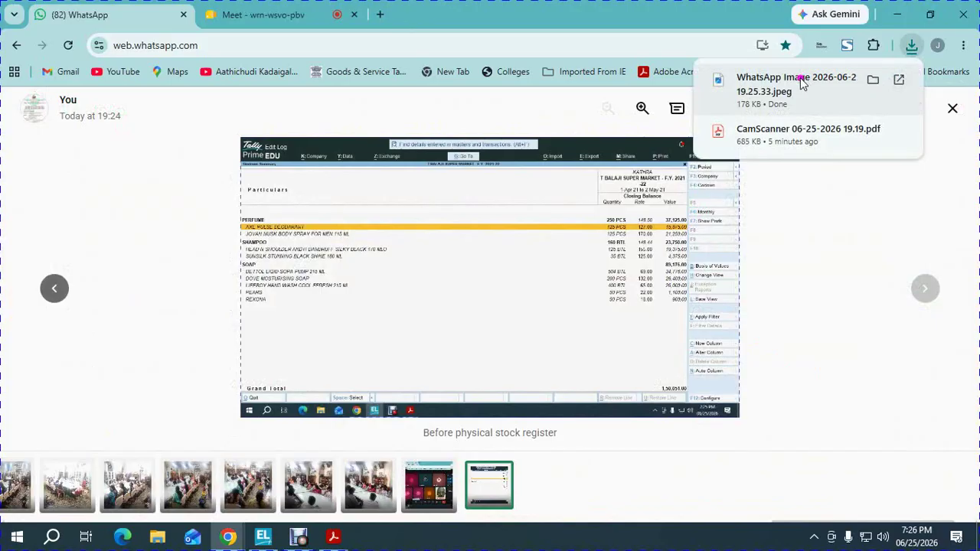
{"action": "left_click", "coordinate": [786, 90]}
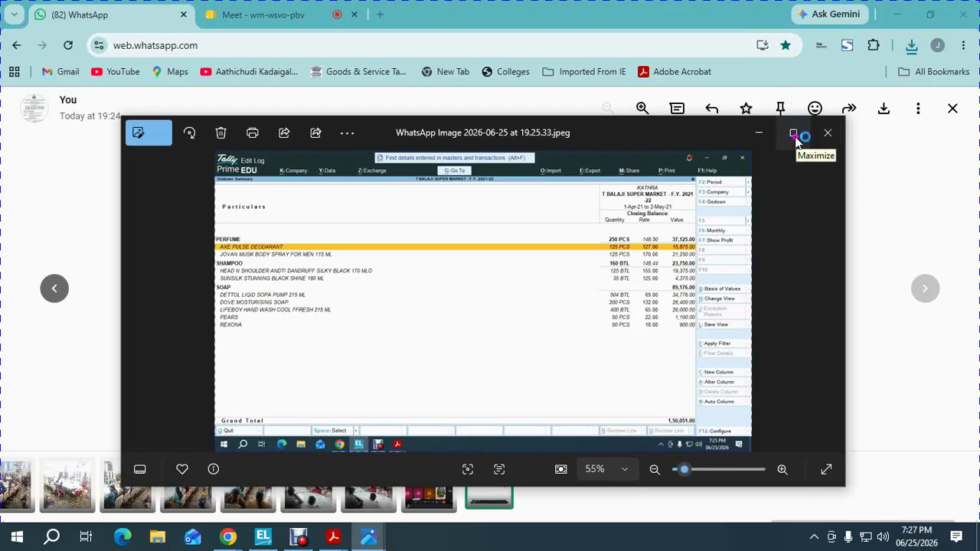
{"action": "left_click", "coordinate": [793, 133]}
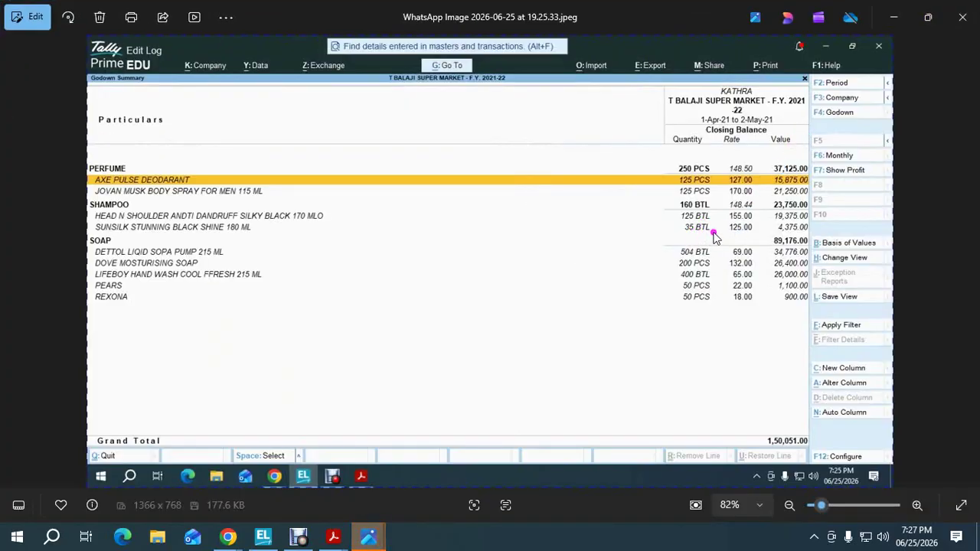
Compare the KATHRA Godown Summary rows, down to DETTOL, against the earlier screenshot
{"action": "left_click", "coordinate": [262, 536]}
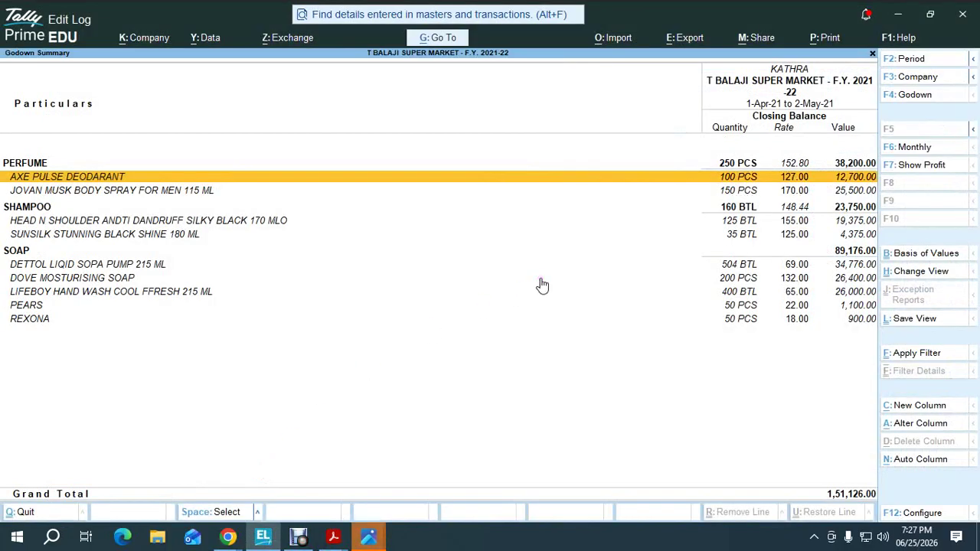
{"action": "key", "text": "Down"}
{"action": "key", "text": "Down"}
{"action": "key", "text": "Down"}
{"action": "key", "text": "Down"}
{"action": "key", "text": "Down"}
{"action": "key", "text": "Down"}
{"action": "key", "text": "alt+Tab"}
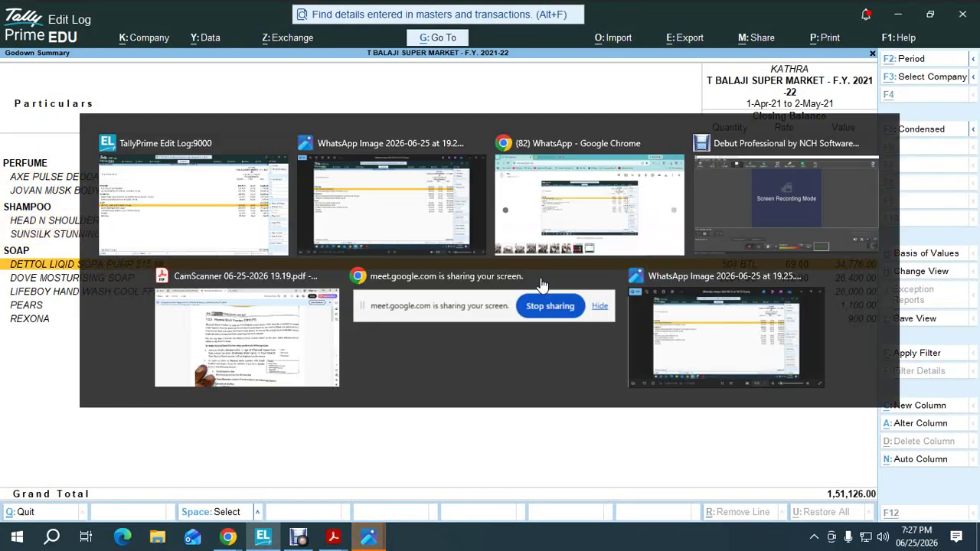
{"action": "key", "text": "alt+Tab"}
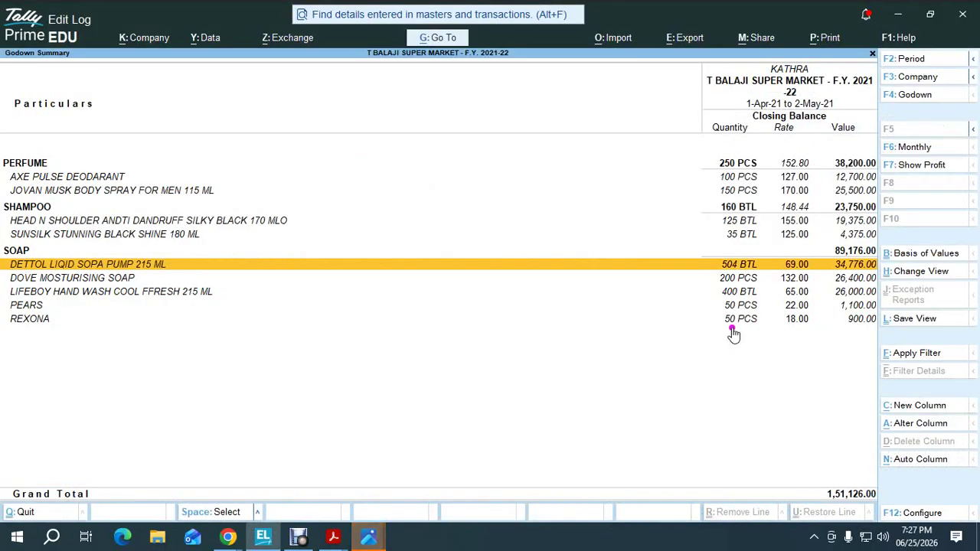
{"action": "key", "text": "alt+Tab"}
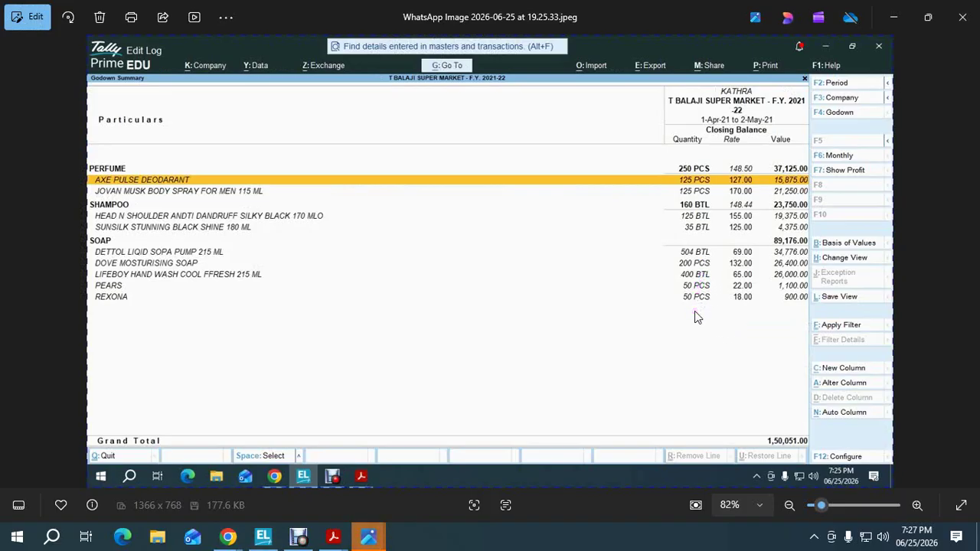
{"action": "key", "text": "alt+Tab"}
{"action": "key", "text": "alt+Tab"}
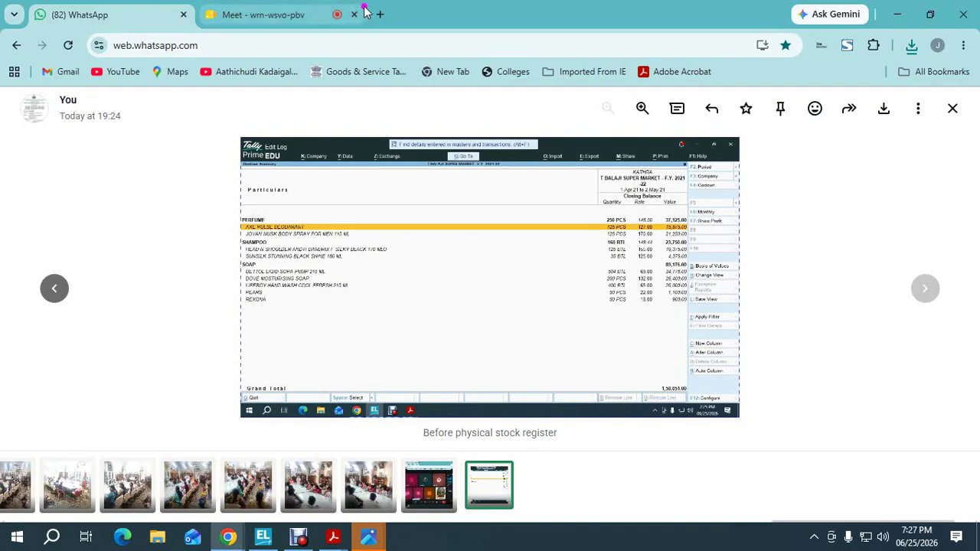
Return to the Meet call tab, briefly showing TallyPrime's godown summary again
{"action": "left_click", "coordinate": [320, 15]}
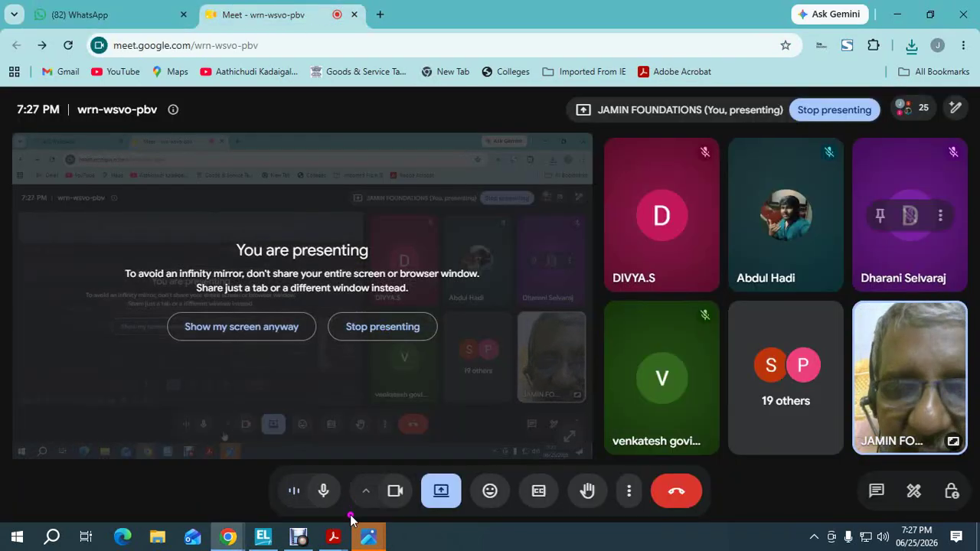
{"action": "mouse_move", "coordinate": [262, 535]}
{"action": "left_click", "coordinate": [269, 479]}
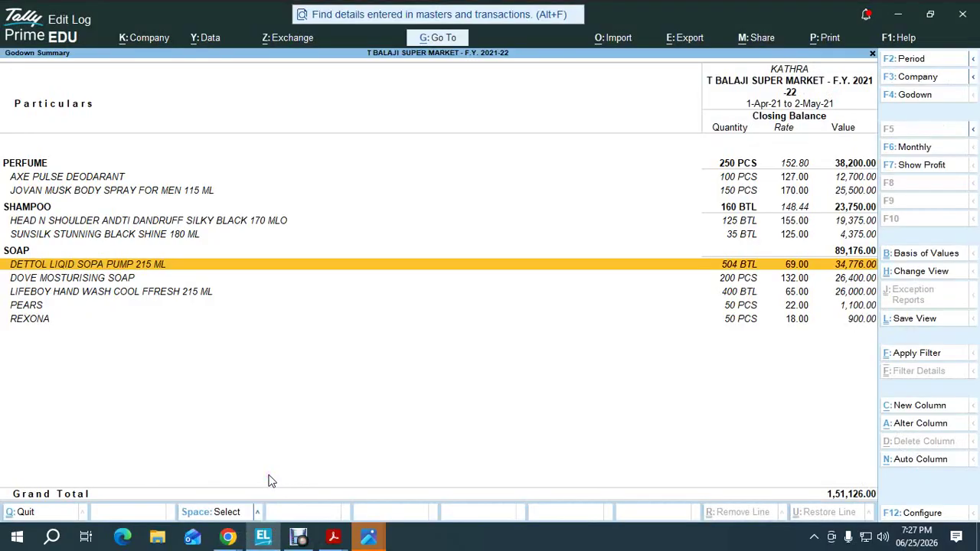
{"action": "key", "text": "alt+Tab"}
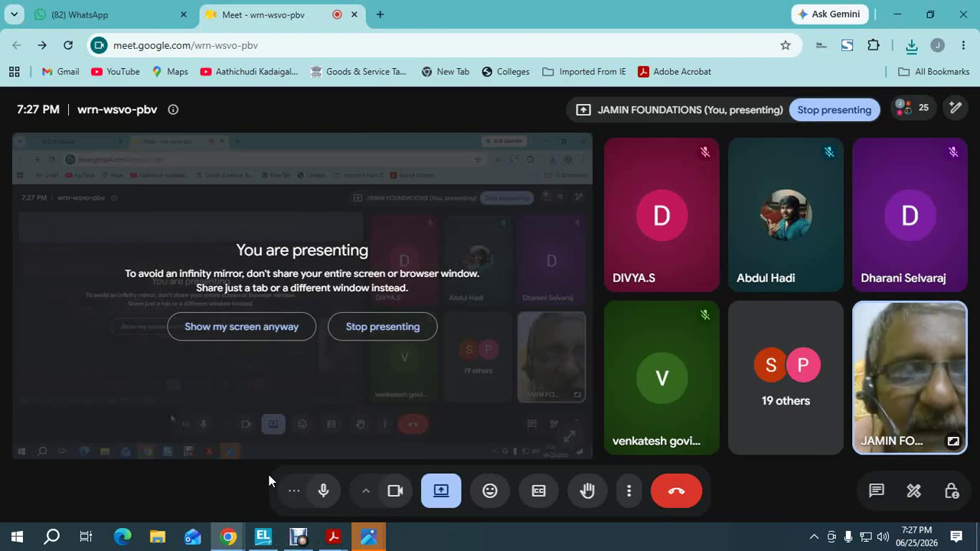
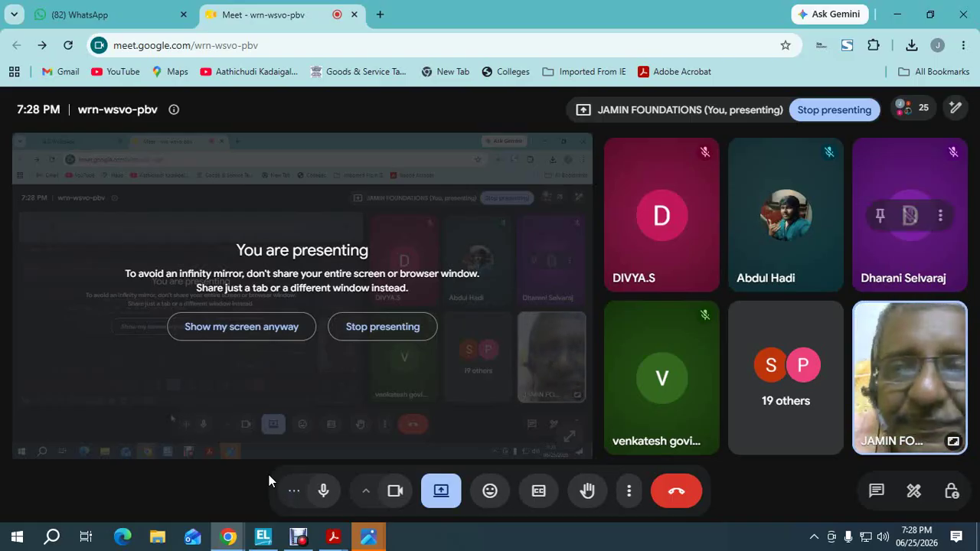
Post the stock register screenshot to the WhatsApp group captioned 'after physical stock register alter', then return to Meet
{"action": "left_click", "coordinate": [111, 15]}
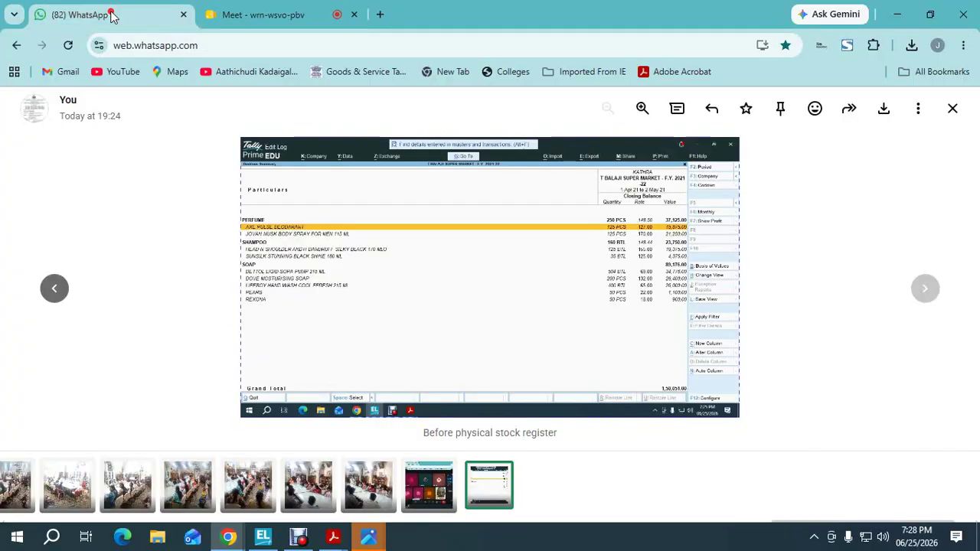
{"action": "left_click", "coordinate": [951, 109]}
{"action": "type", "text": "a"}
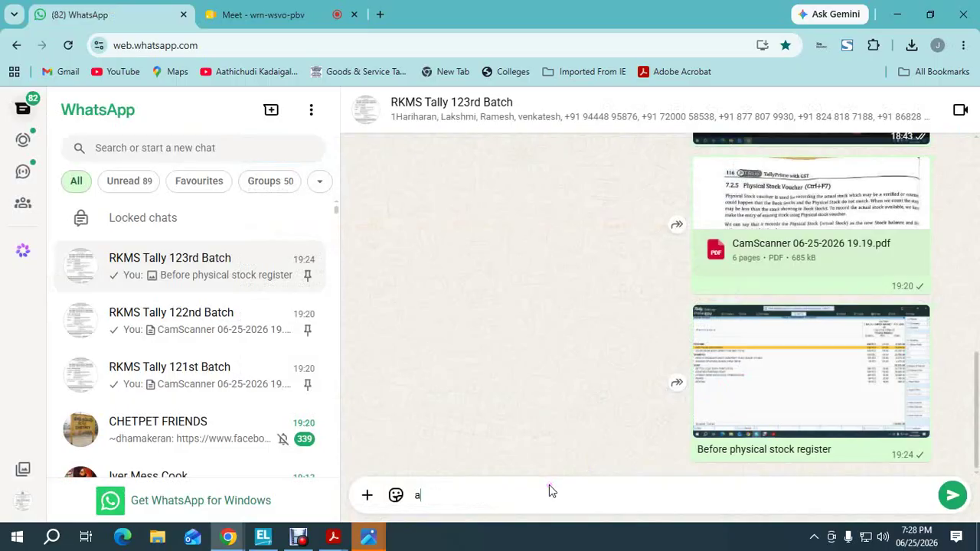
{"action": "type", "text": "fter physical stock "}
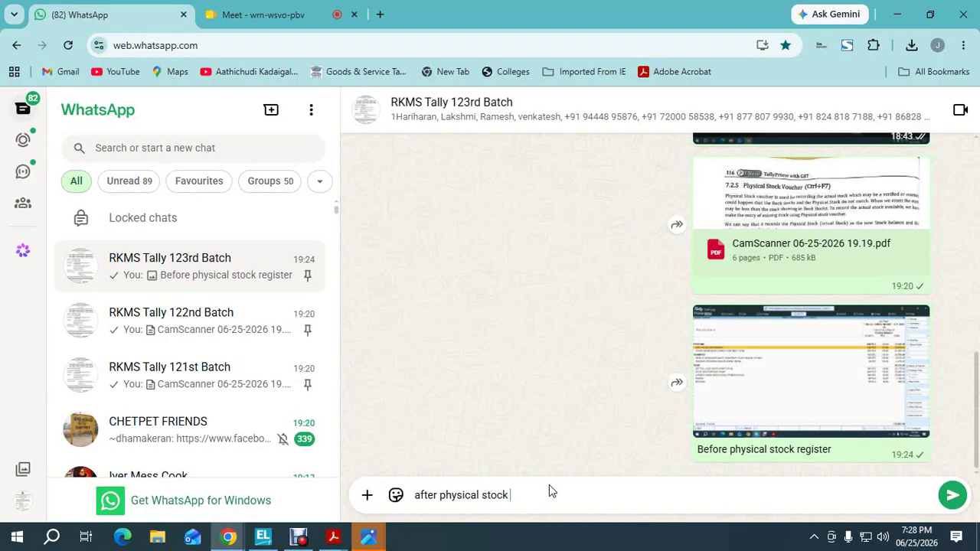
{"action": "type", "text": "register alter"}
{"action": "key", "text": "ctrl+v"}
{"action": "key", "text": "Return"}
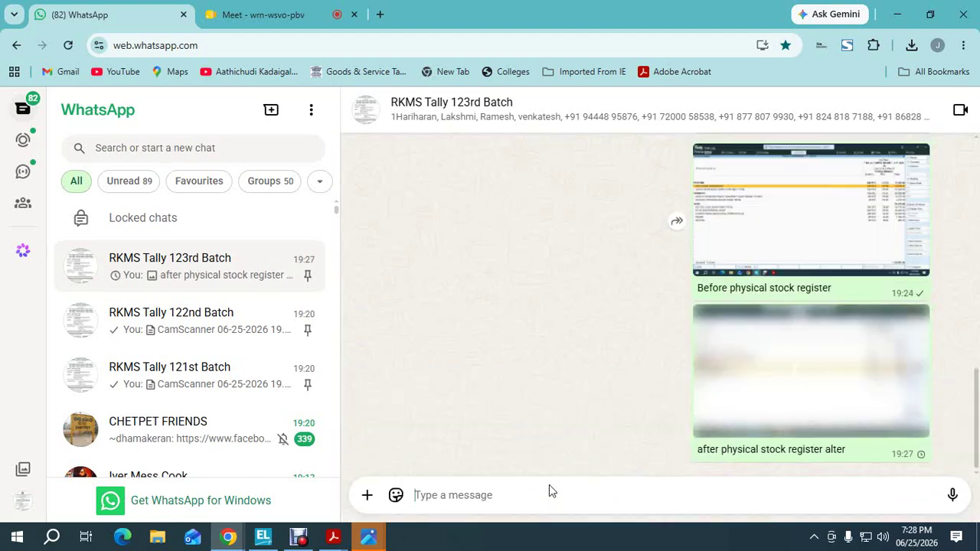
{"action": "left_click", "coordinate": [286, 14]}
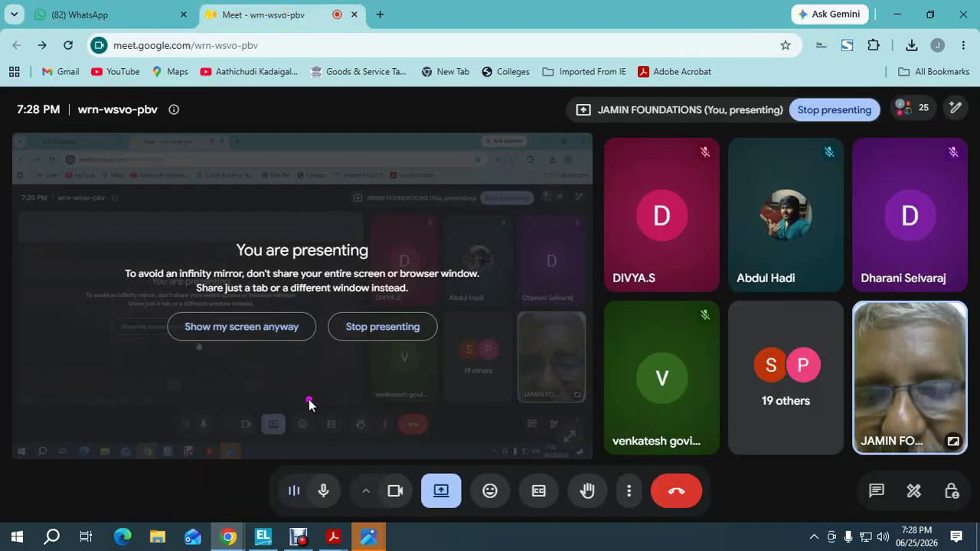
Close the 06-24 scan in Acrobat and scroll the 06-25 scan to the Katra-to-Civil Lines example
{"action": "mouse_move", "coordinate": [332, 536]}
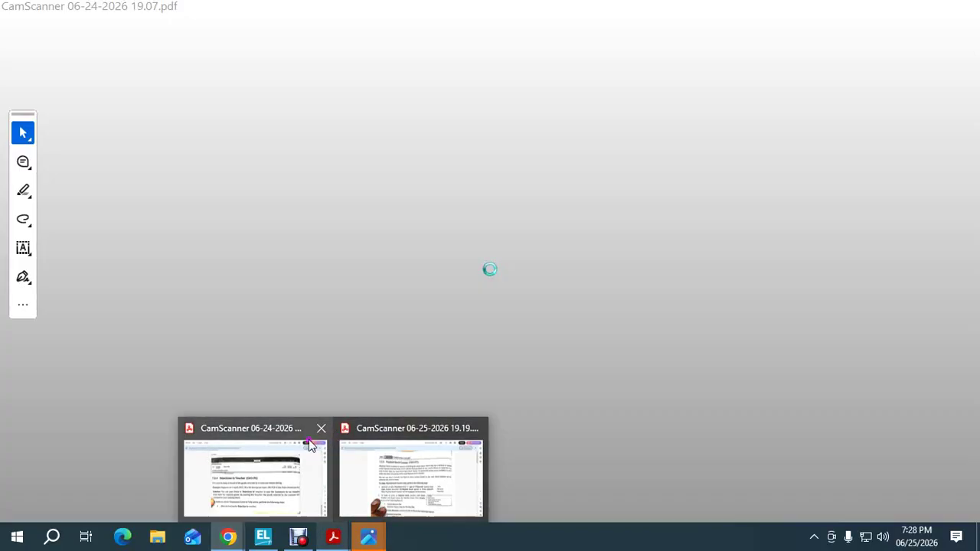
{"action": "left_click", "coordinate": [310, 443]}
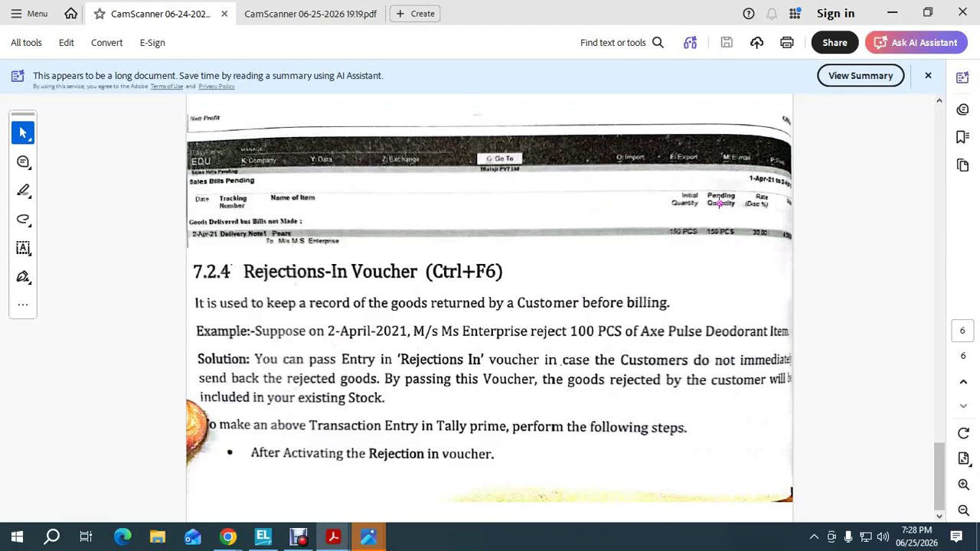
{"action": "left_click", "coordinate": [295, 17]}
{"action": "left_click", "coordinate": [223, 14]}
{"action": "left_click", "coordinate": [422, 187]}
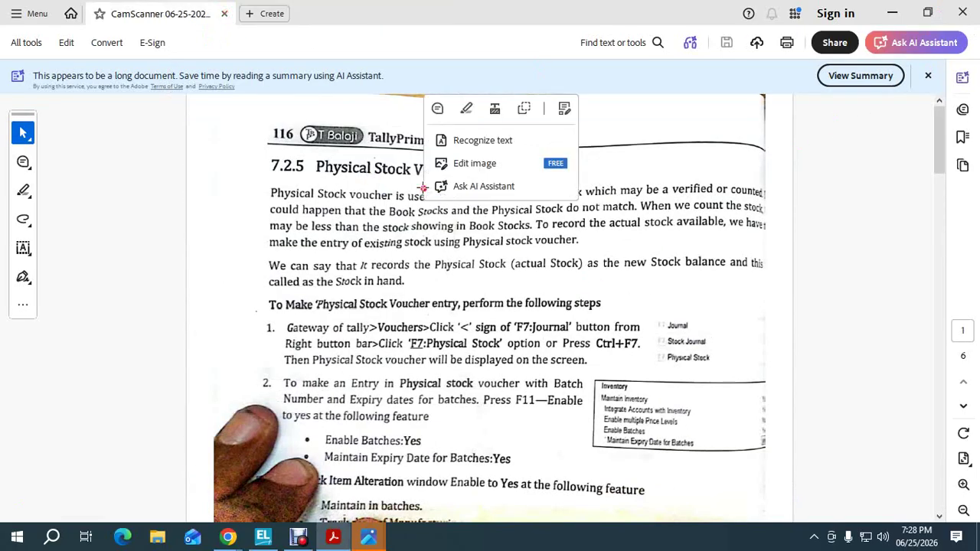
{"action": "scroll", "coordinate": [424, 188], "scroll_direction": "down", "scroll_amount": 10}
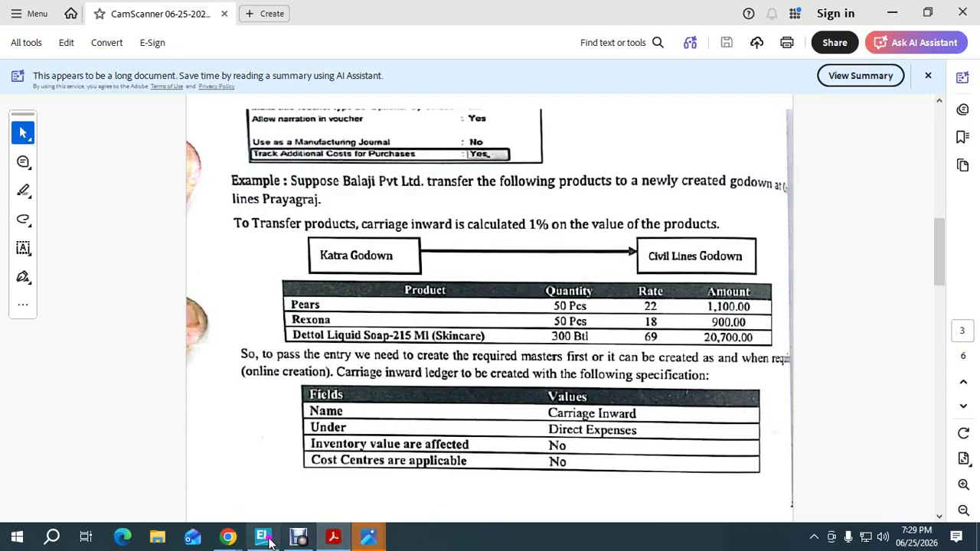
Close the godown summary in TallyPrime and start a Stock Journal voucher
{"action": "mouse_move", "coordinate": [265, 539]}
{"action": "left_click", "coordinate": [263, 473]}
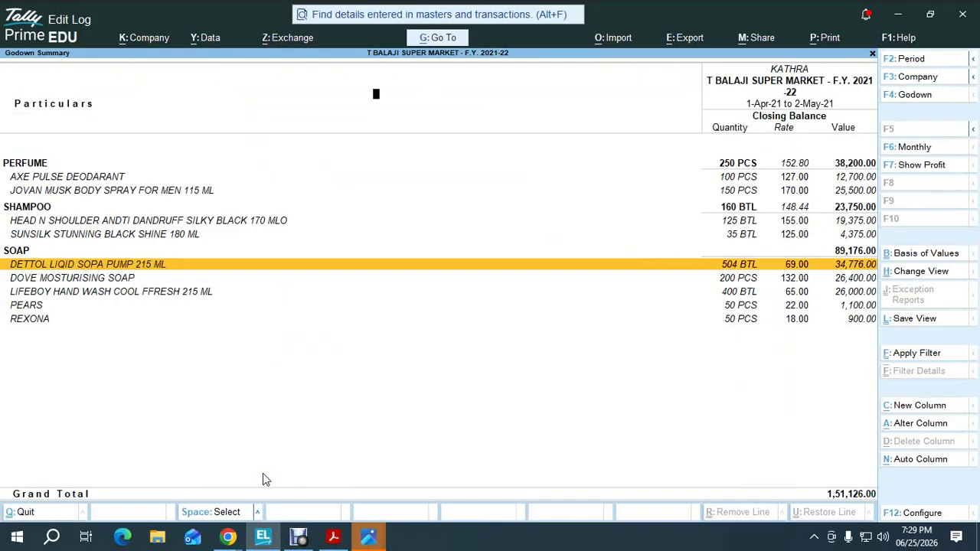
{"action": "key", "text": "Escape"}
{"action": "key", "text": "Escape"}
{"action": "key", "text": "Escape"}
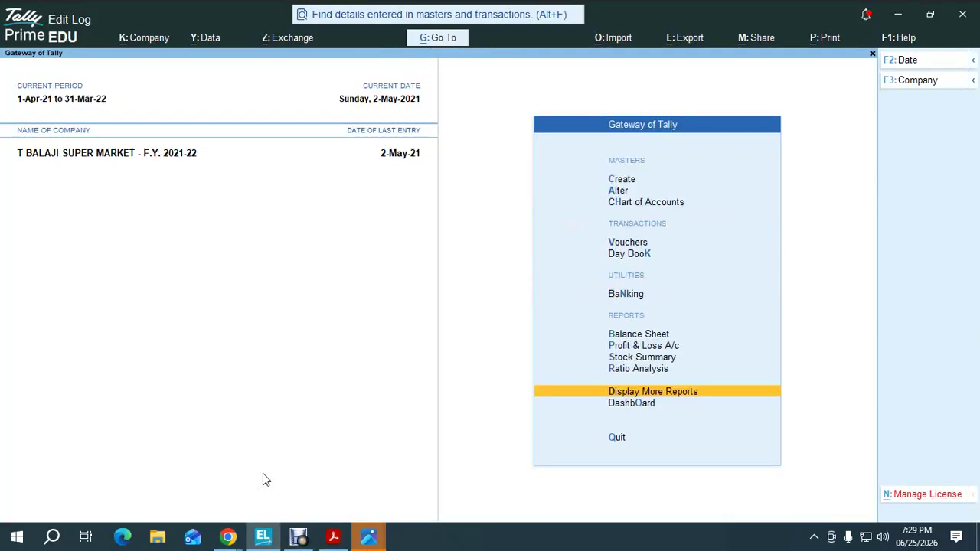
{"action": "key", "text": "alt+F10"}
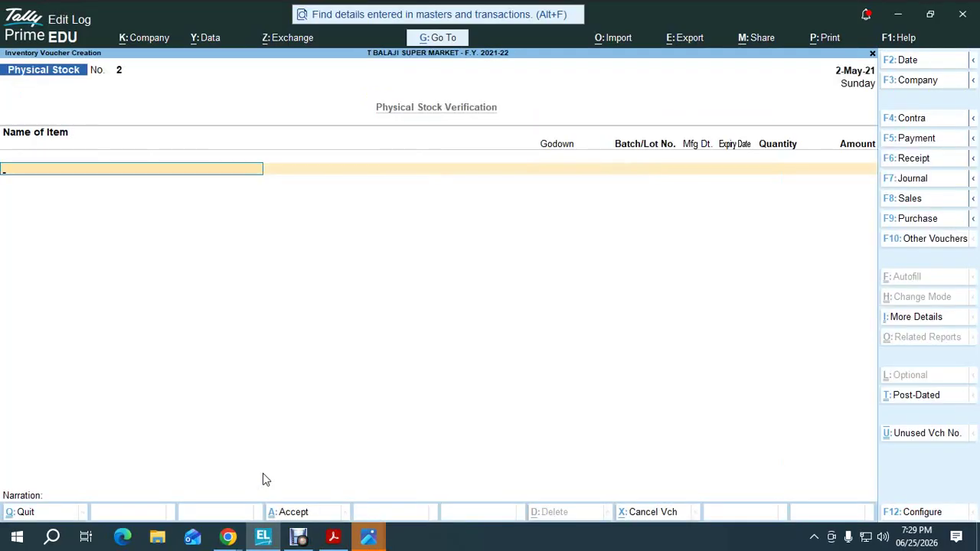
{"action": "key", "text": "alt"}
{"action": "key", "text": "alt+F7"}
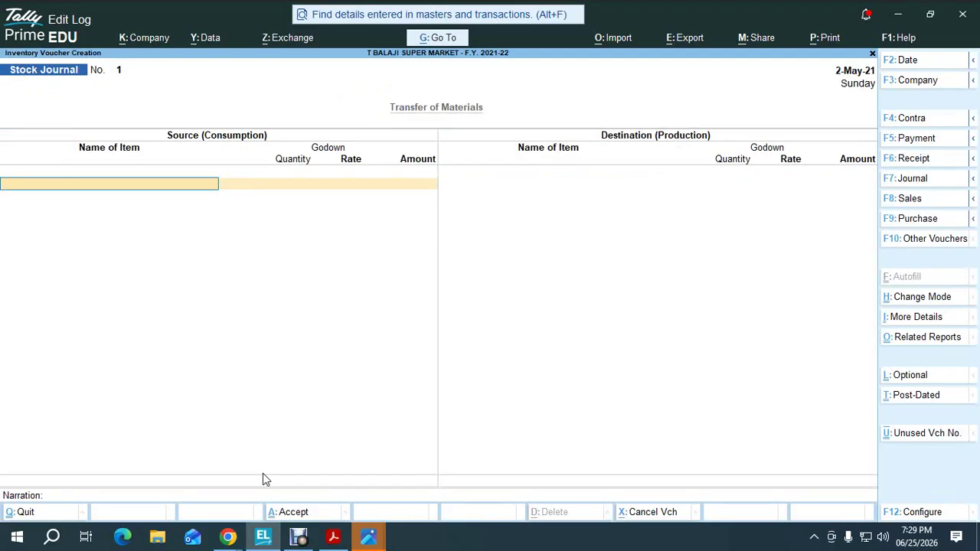
Enter 50 PEARS from the KATHRA godown as the first source line
{"action": "key", "text": "alt+Tab"}
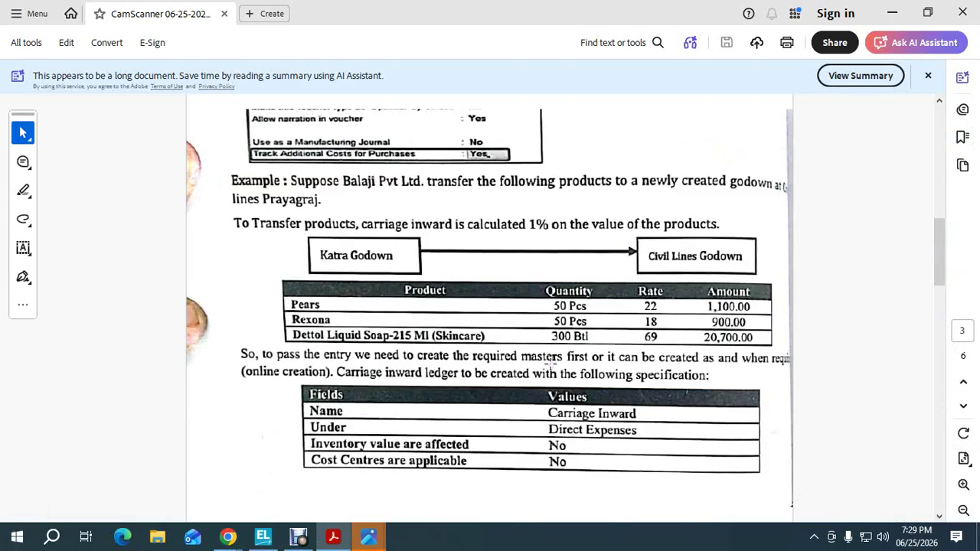
{"action": "key", "text": "alt+Tab"}
{"action": "type", "text": "P"}
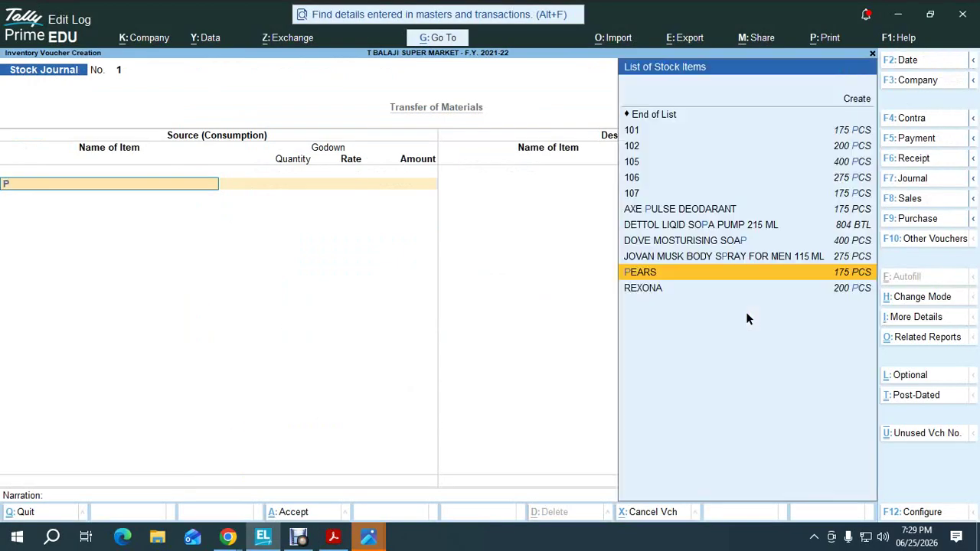
{"action": "type", "text": "e"}
{"action": "key", "text": "Return"}
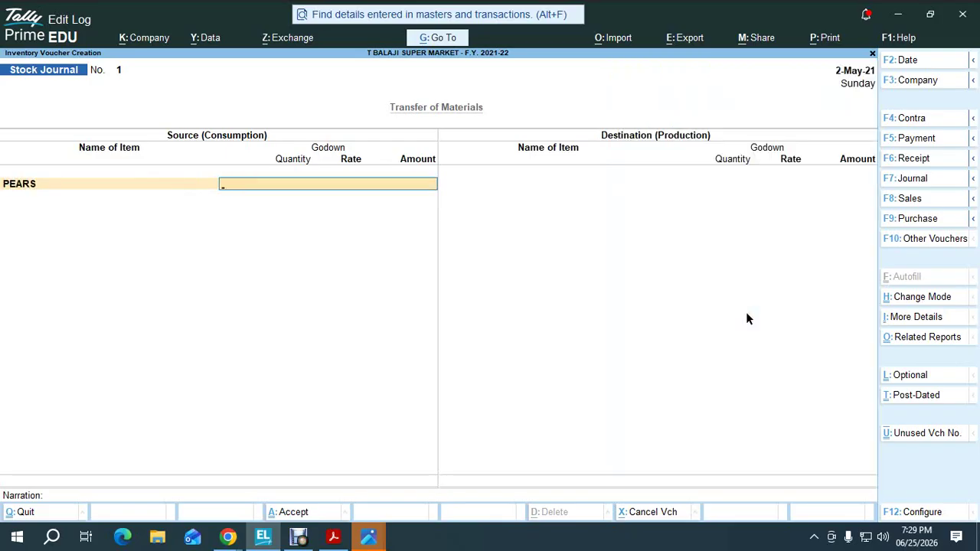
{"action": "type", "text": "ka"}
{"action": "key", "text": "Return"}
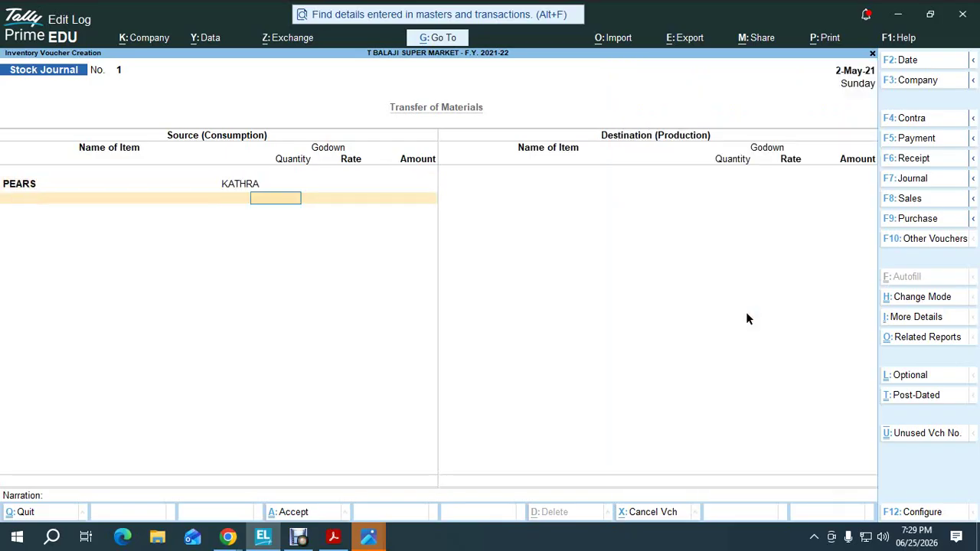
{"action": "key", "text": "alt+Tab"}
{"action": "key", "text": "alt+Tab"}
{"action": "type", "text": "50"}
{"action": "key", "text": "Return"}
Abandon the Stock Journal voucher and return to the Gateway of Tally
{"action": "key", "text": "Escape"}
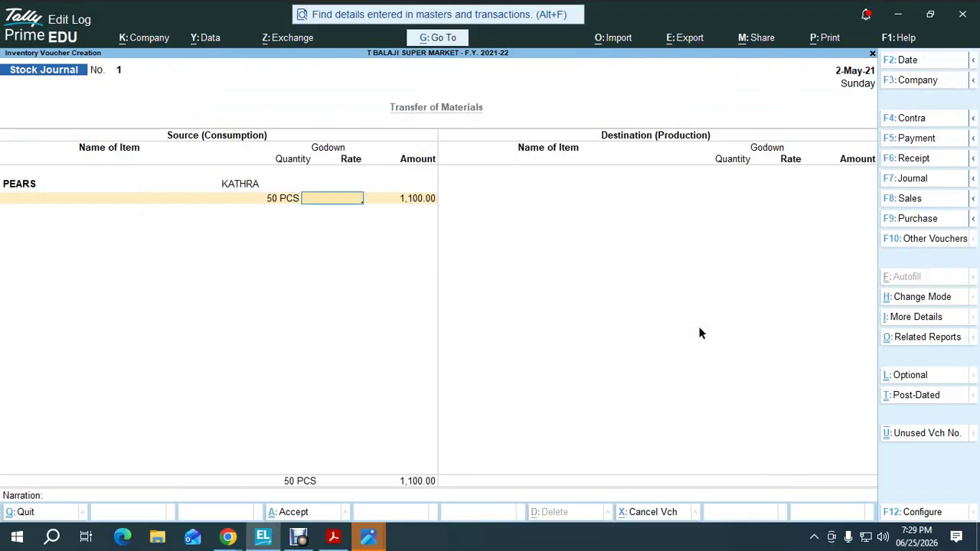
{"action": "key", "text": "Escape"}
{"action": "key", "text": "Return"}
{"action": "key", "text": "Up"}
{"action": "key", "text": "Up"}
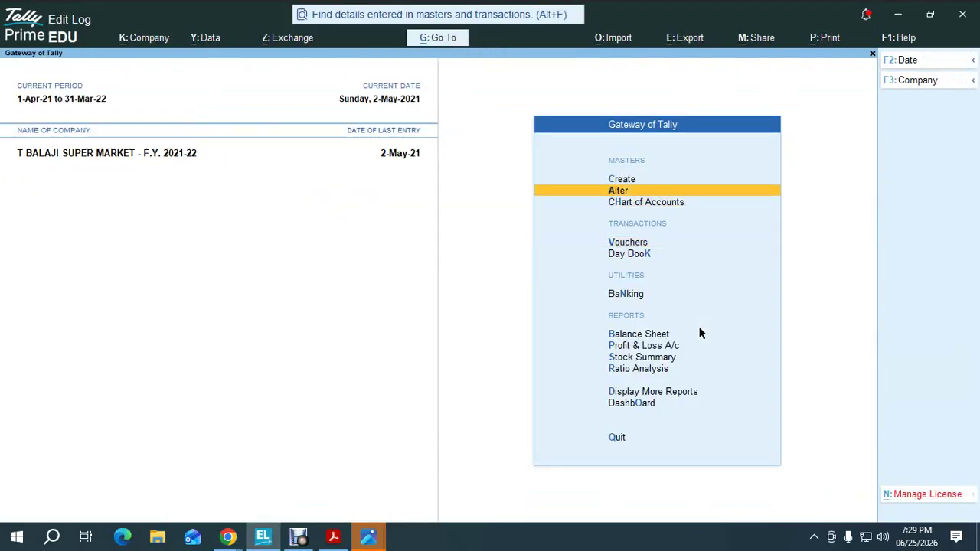
Set Track Additional Costs for Purchases to Yes in the Stock Journal voucher type and save
{"action": "key", "text": "Return"}
{"action": "key", "text": "Down"}
{"action": "key", "text": "Down"}
{"action": "key", "text": "Down"}
{"action": "key", "text": "Return"}
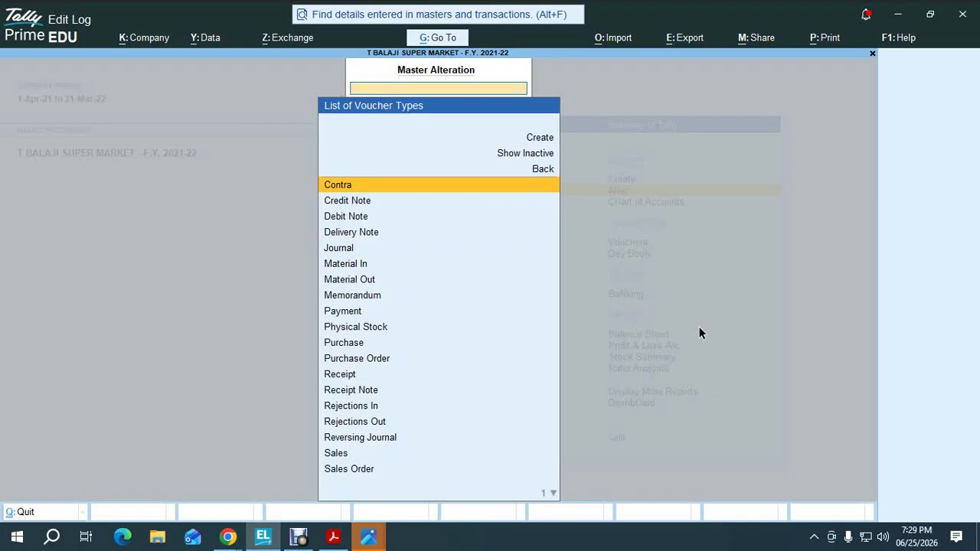
{"action": "type", "text": "m"}
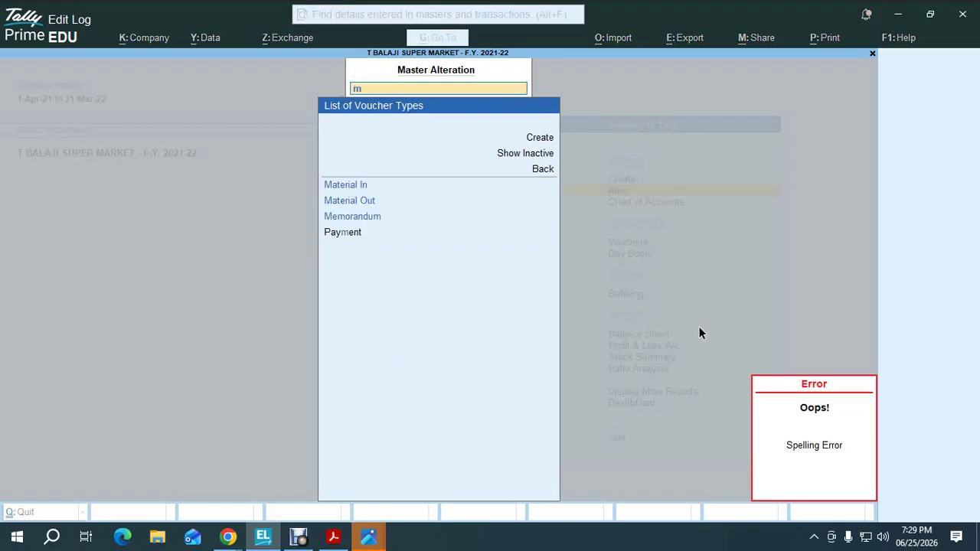
{"action": "key", "text": "BackSpace"}
{"action": "type", "text": "sto"}
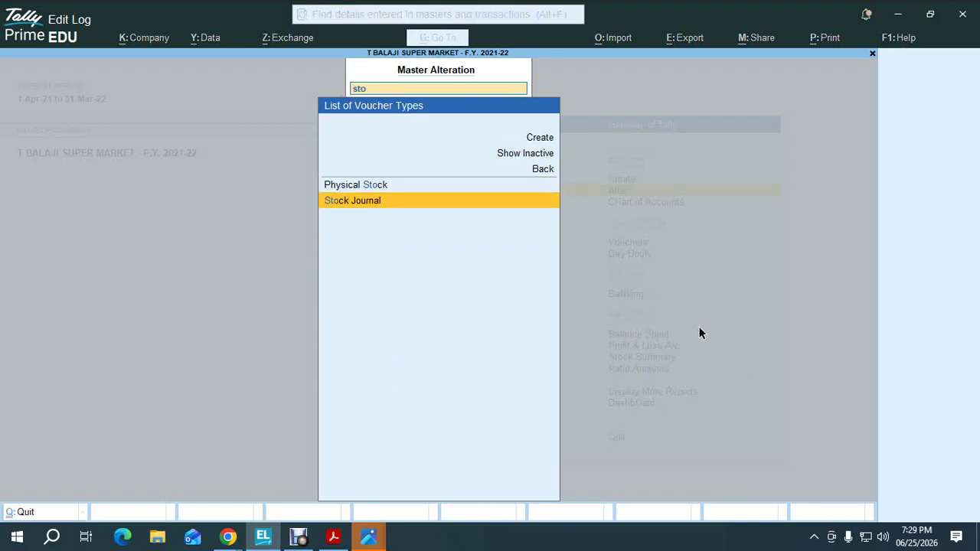
{"action": "key", "text": "Return"}
{"action": "key", "text": "Return"}
{"action": "key", "text": "Return"}
{"action": "key", "text": "Return"}
{"action": "key", "text": "Return"}
{"action": "key", "text": "Return"}
{"action": "key", "text": "Return"}
{"action": "key", "text": "Return"}
{"action": "key", "text": "Return"}
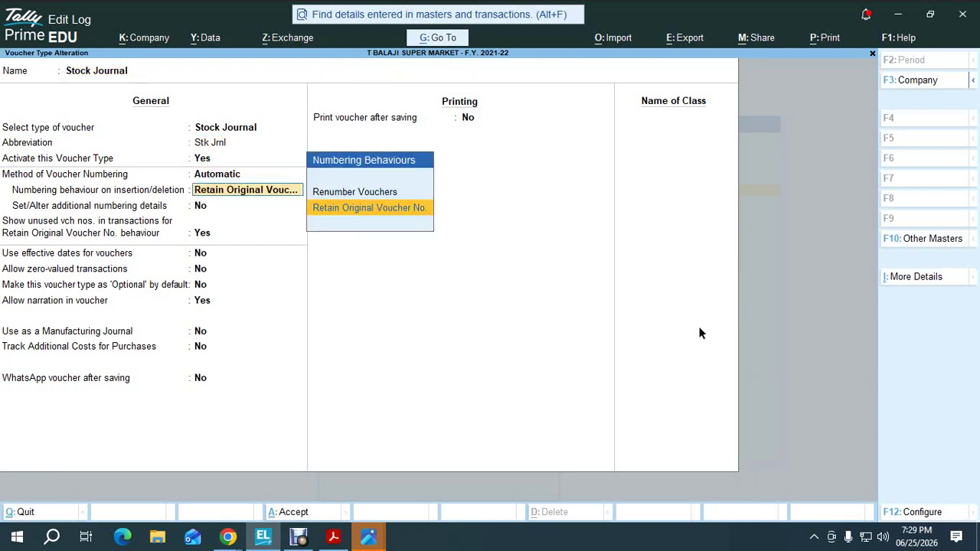
{"action": "key", "text": "Return"}
{"action": "key", "text": "Return"}
{"action": "key", "text": "Return"}
{"action": "key", "text": "Return"}
{"action": "key", "text": "Return"}
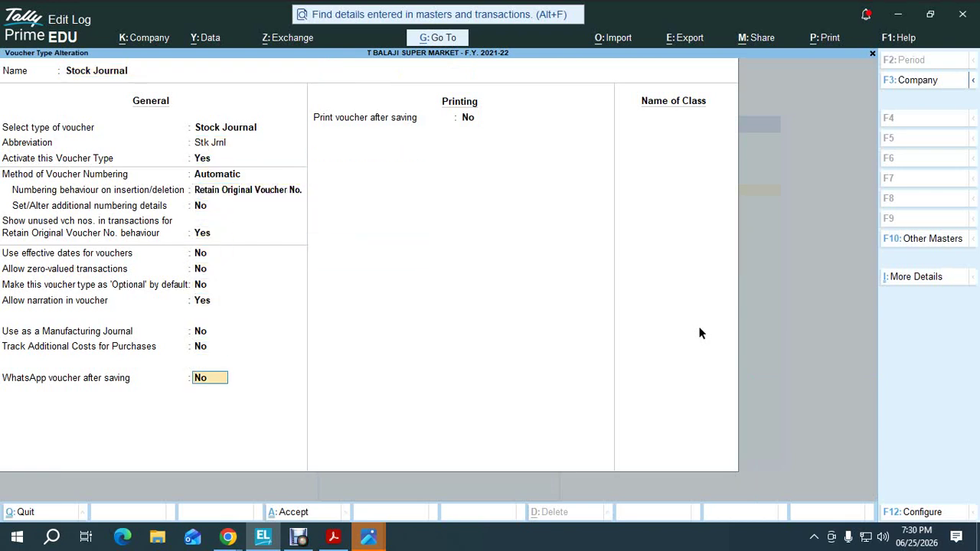
{"action": "key", "text": "Up"}
{"action": "type", "text": "y"}
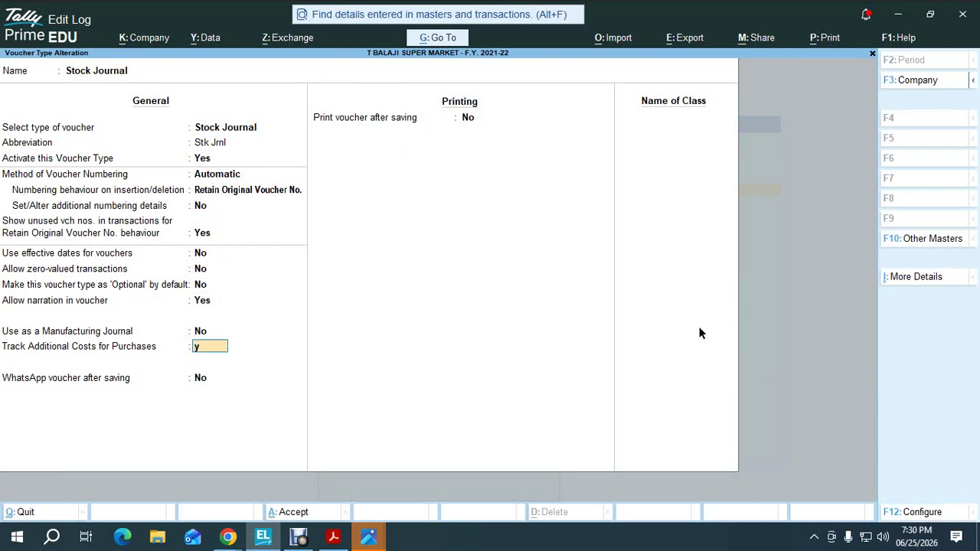
{"action": "key", "text": "Return"}
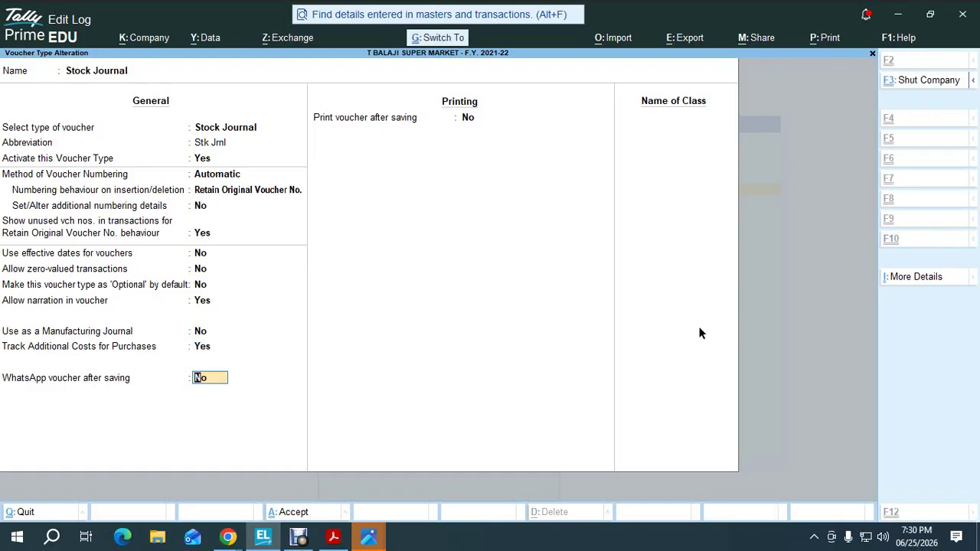
{"action": "key", "text": "ctrl+a"}
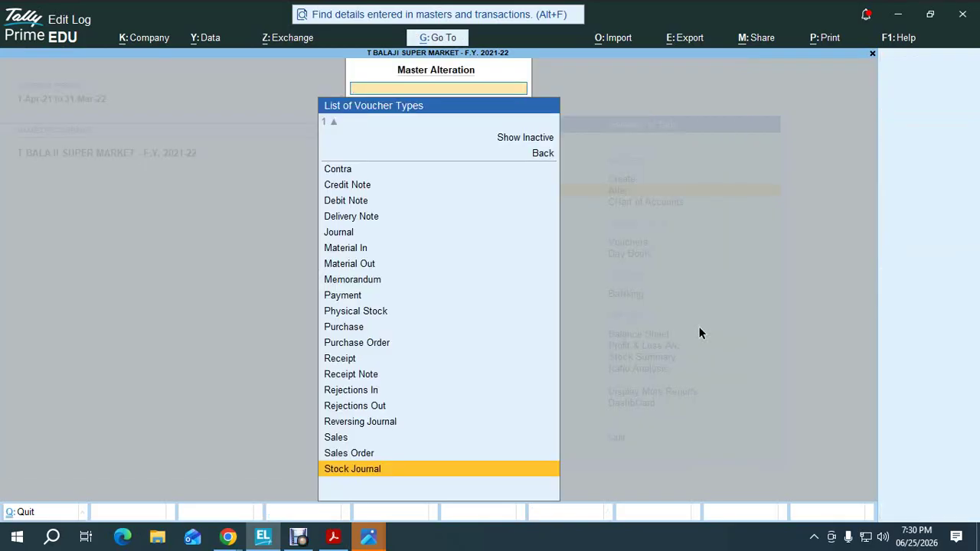
{"action": "key", "text": "Escape"}
Reopen the Stock Journal voucher type, accept its settings again, and return to the Gateway
{"action": "key", "text": "Return"}
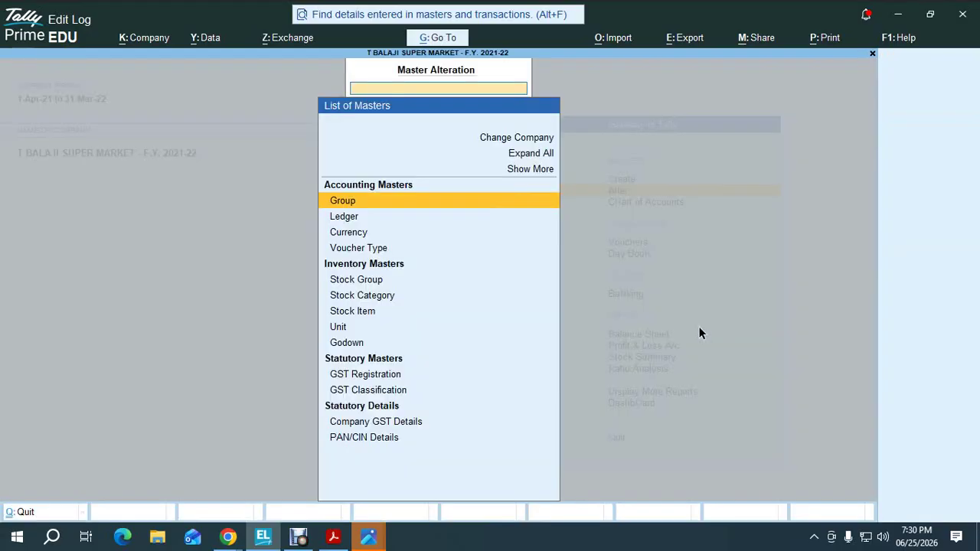
{"action": "key", "text": "Down"}
{"action": "key", "text": "Down"}
{"action": "key", "text": "Down"}
{"action": "key", "text": "Return"}
{"action": "type", "text": "Sto"}
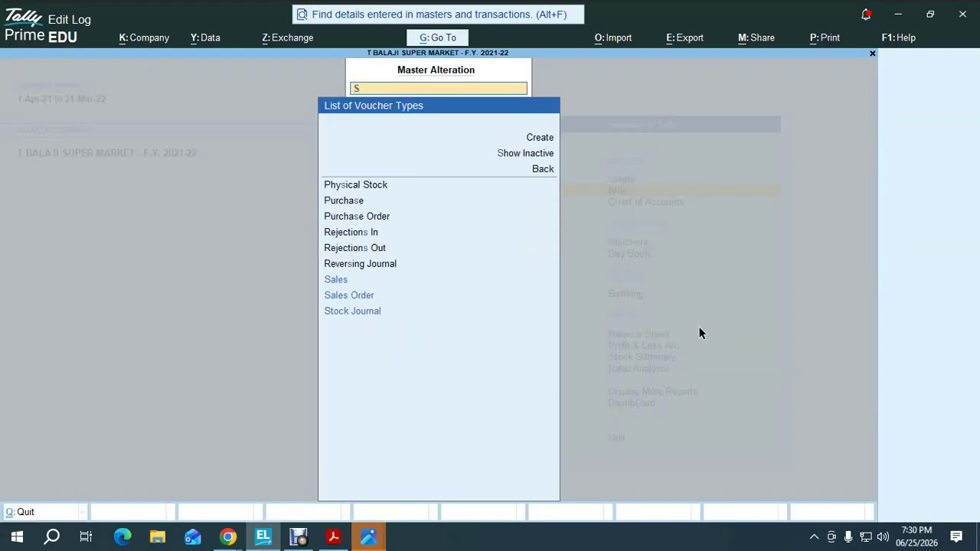
{"action": "key", "text": "Return"}
{"action": "key", "text": "Return"}
{"action": "key", "text": "Return"}
{"action": "key", "text": "Return"}
{"action": "key", "text": "Return"}
{"action": "key", "text": "Return"}
{"action": "key", "text": "Return"}
{"action": "key", "text": "Return"}
{"action": "key", "text": "Return"}
{"action": "key", "text": "Return"}
{"action": "key", "text": "Return"}
{"action": "key", "text": "Return"}
{"action": "key", "text": "Return"}
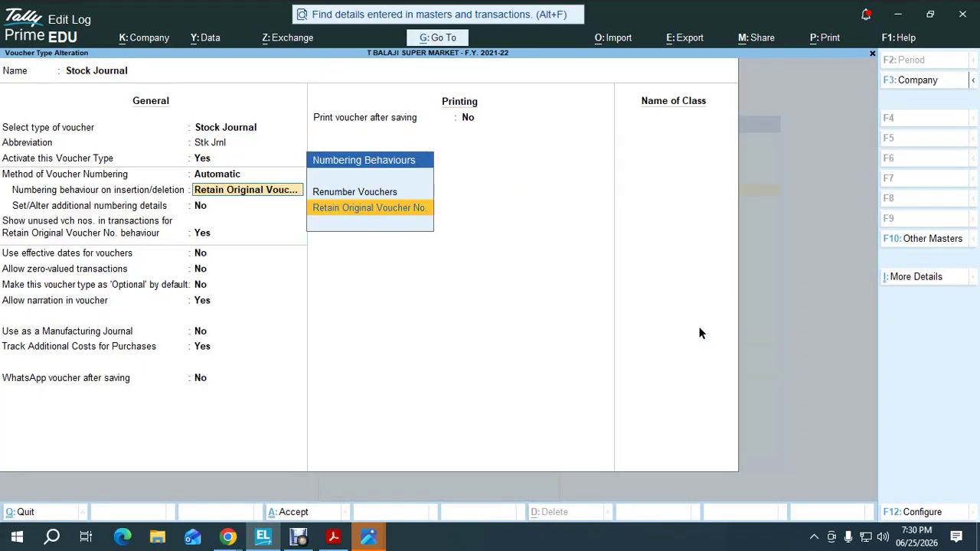
{"action": "key", "text": "Return"}
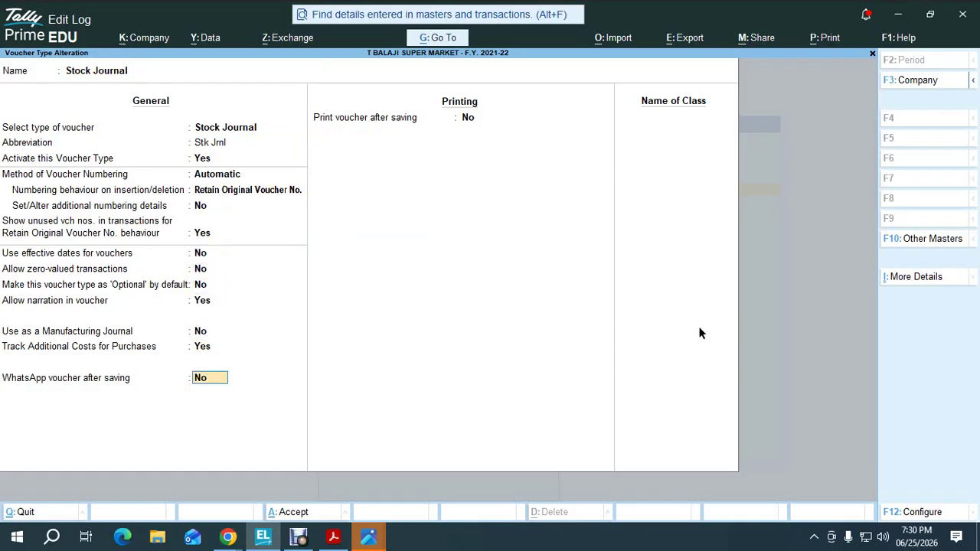
{"action": "key", "text": "ctrl+a"}
{"action": "key", "text": "Escape"}
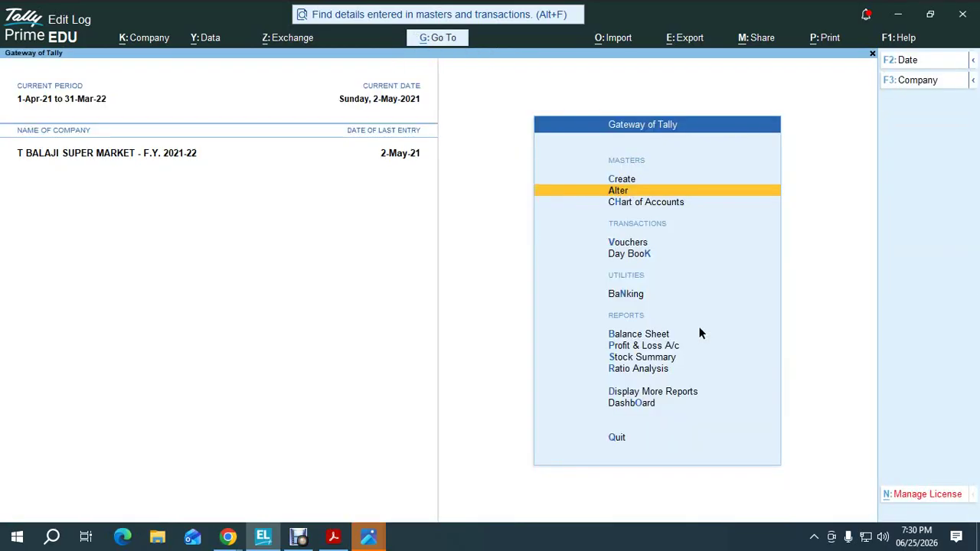
Open the Direct Expenses group, try Appropriate by Value allocation, then abandon the change
{"action": "key", "text": "Return"}
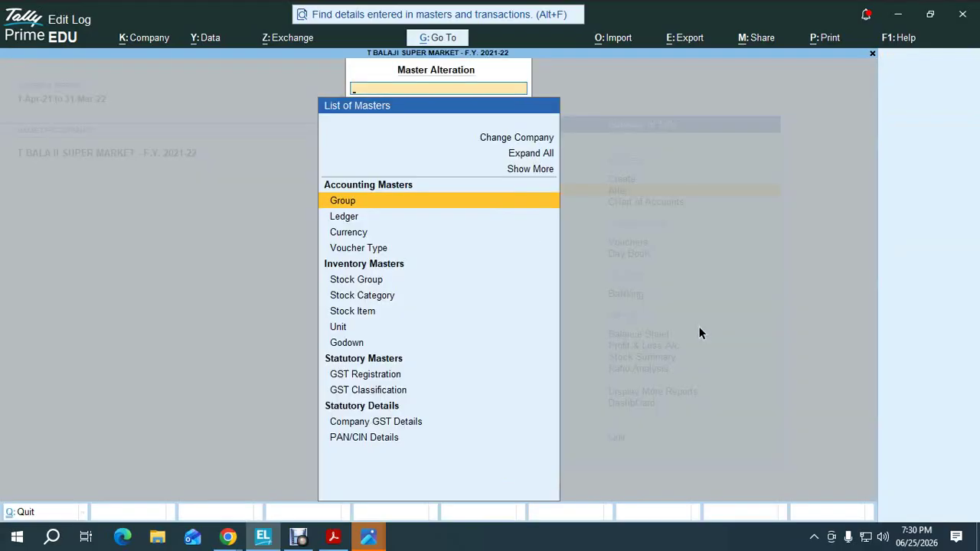
{"action": "key", "text": "Down"}
{"action": "key", "text": "Up"}
{"action": "key", "text": "Return"}
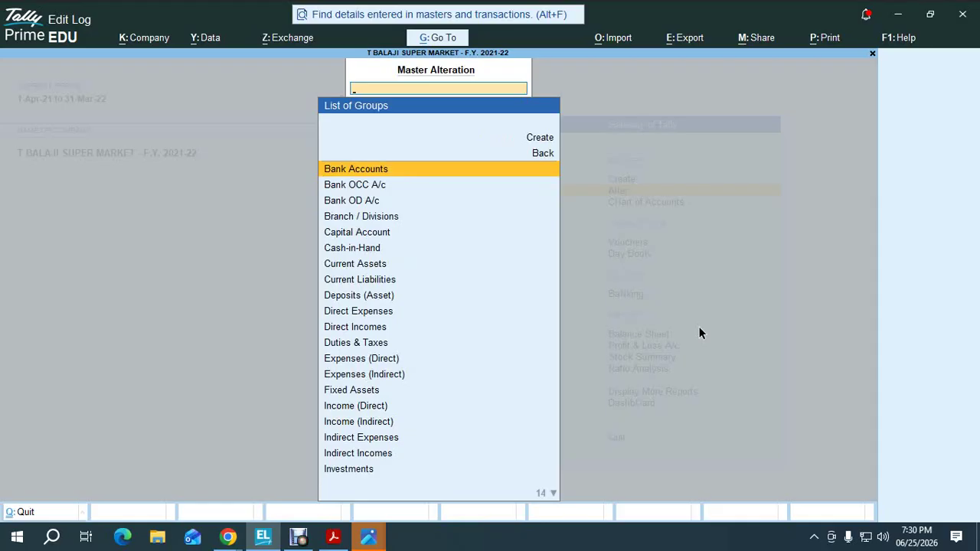
{"action": "type", "text": "Dire"}
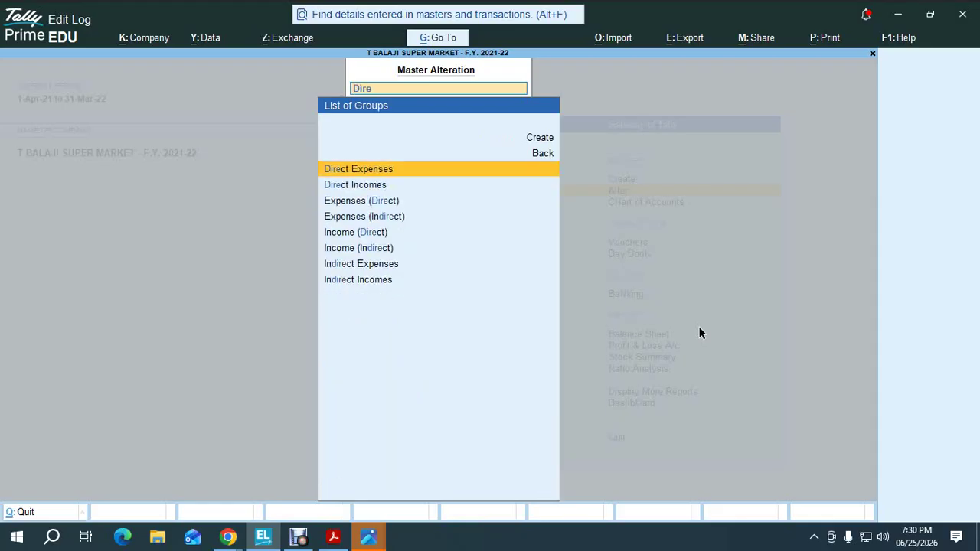
{"action": "key", "text": "Return"}
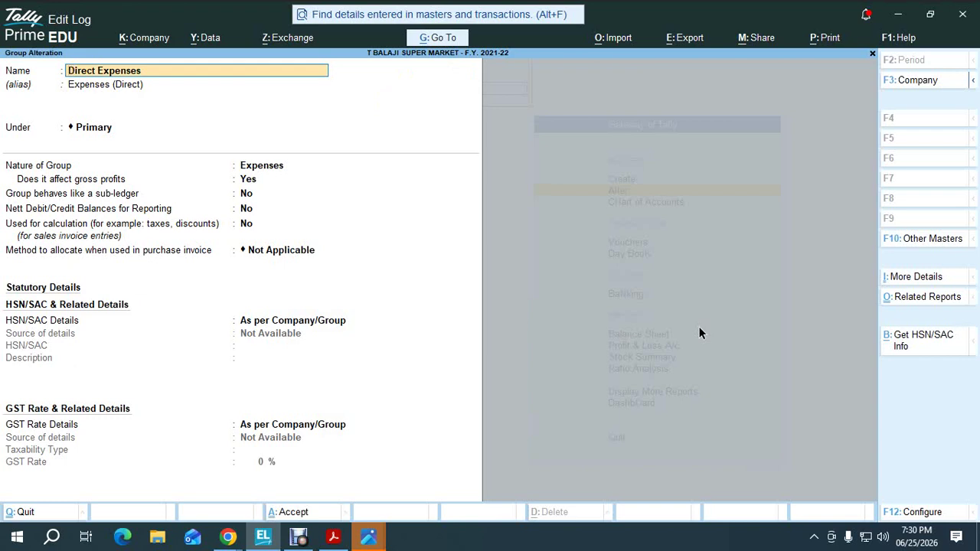
{"action": "key", "text": "Return"}
{"action": "key", "text": "Return"}
{"action": "key", "text": "Return"}
{"action": "key", "text": "Return"}
{"action": "key", "text": "Return"}
{"action": "key", "text": "Return"}
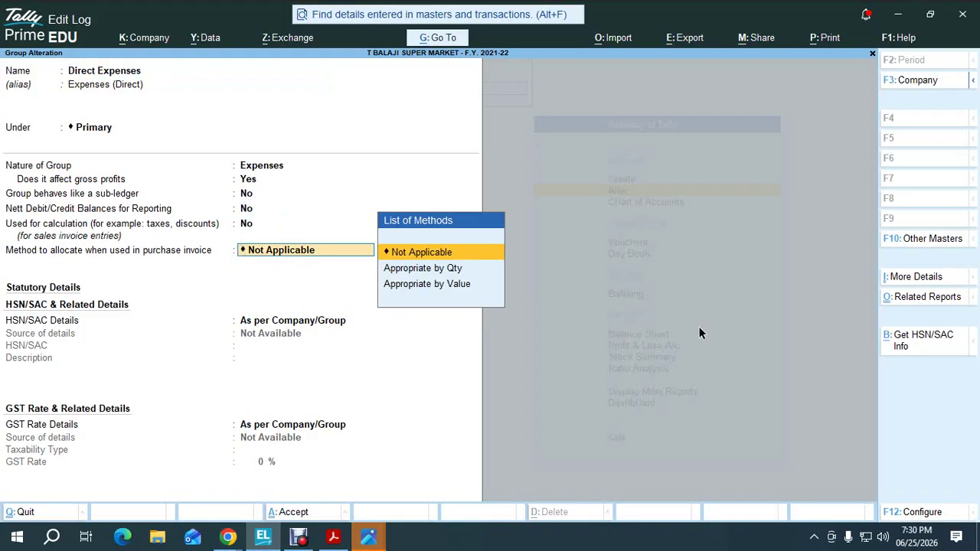
{"action": "key", "text": "Down"}
{"action": "key", "text": "Down"}
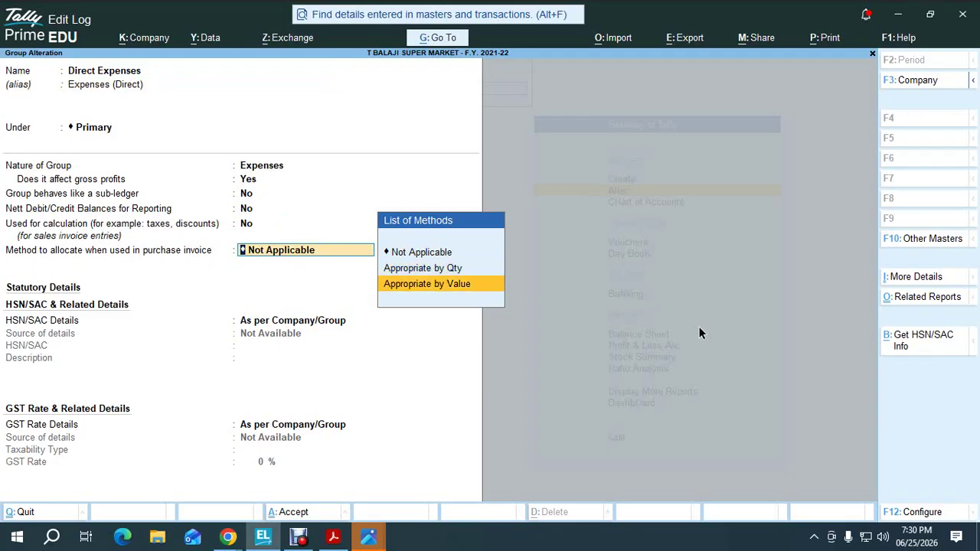
{"action": "key", "text": "Return"}
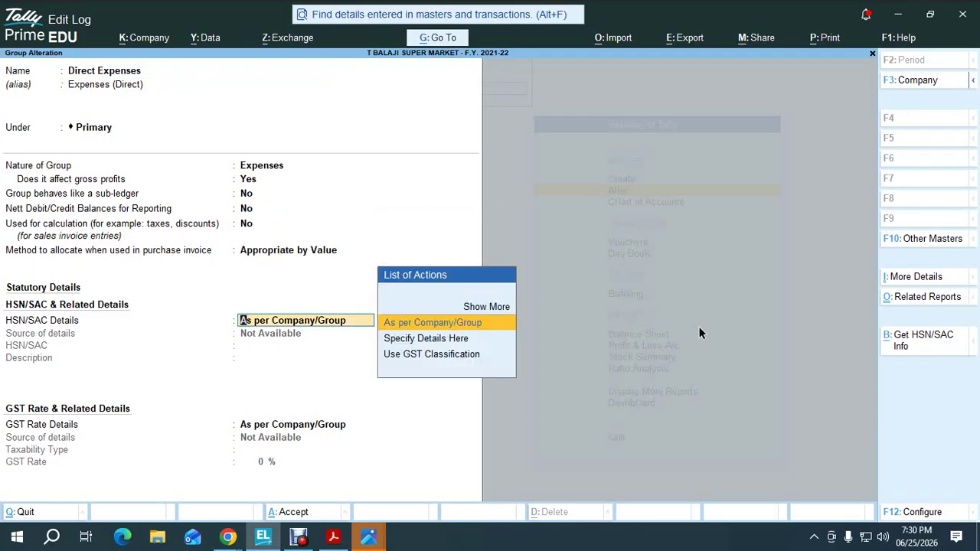
{"action": "key", "text": "BackSpace"}
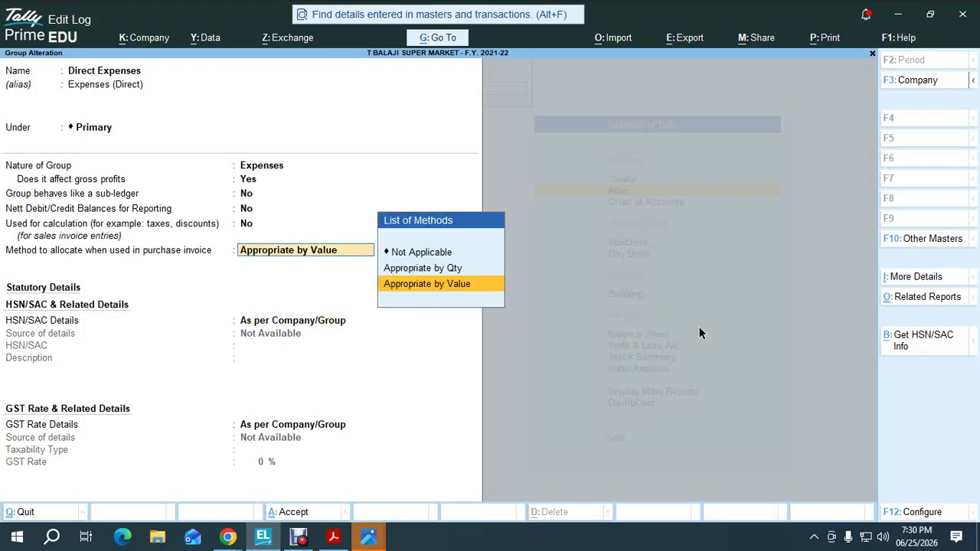
{"action": "key", "text": "BackSpace"}
{"action": "key", "text": "Escape"}
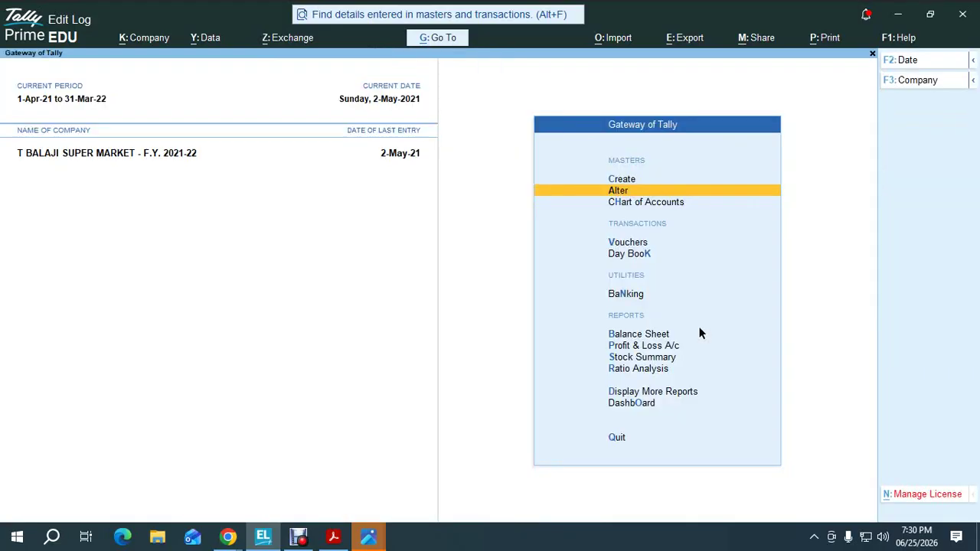
Reopen Direct Expenses, set purchase-invoice allocation to Appropriate by Value, and save the group
{"action": "key", "text": "Return"}
{"action": "key", "text": "Return"}
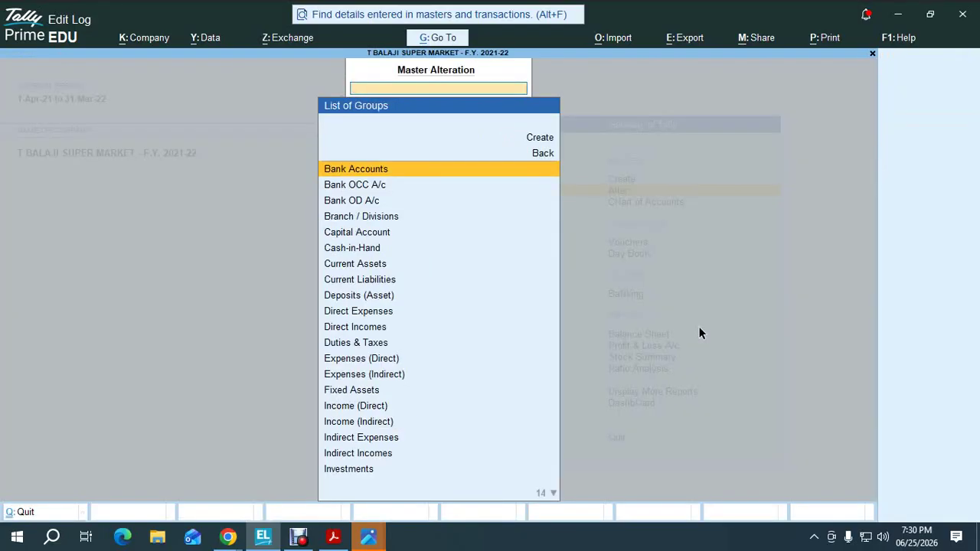
{"action": "type", "text": "Di"}
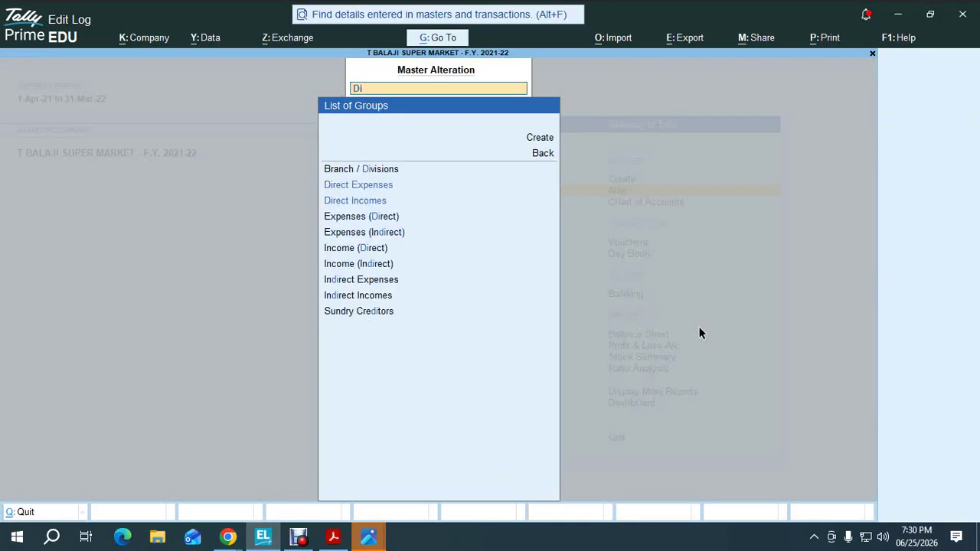
{"action": "key", "text": "Return"}
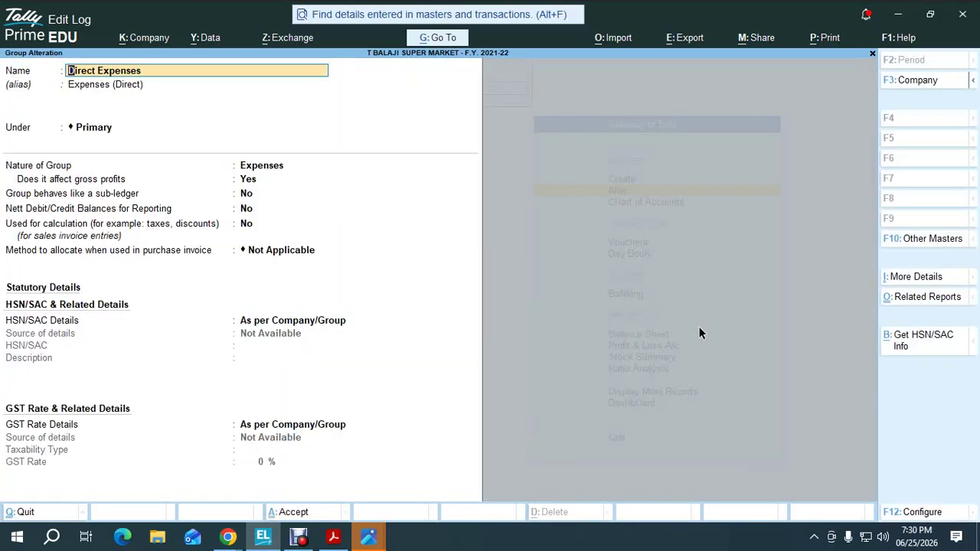
{"action": "key", "text": "Return"}
{"action": "key", "text": "Return"}
{"action": "key", "text": "Return"}
{"action": "key", "text": "Return"}
{"action": "key", "text": "Return"}
{"action": "key", "text": "Return"}
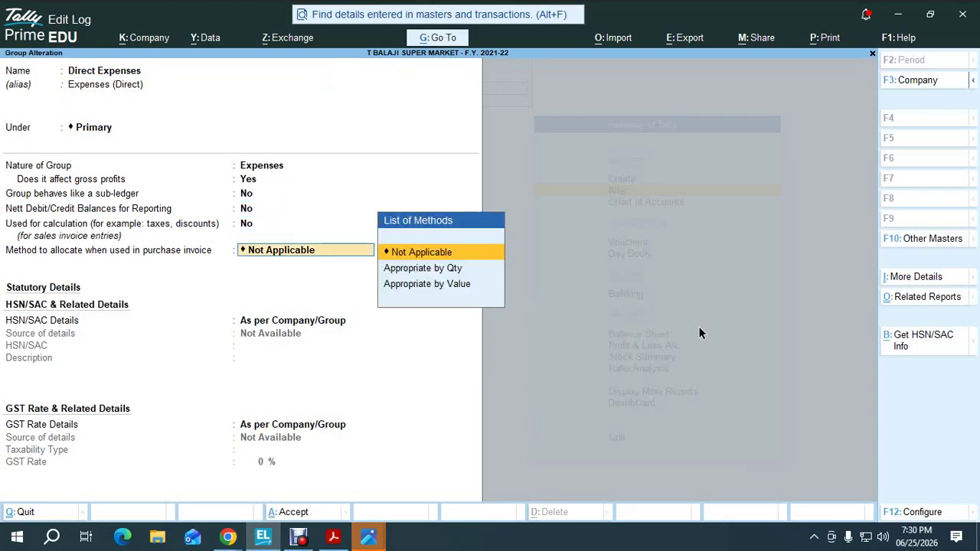
{"action": "key", "text": "Down"}
{"action": "key", "text": "Down"}
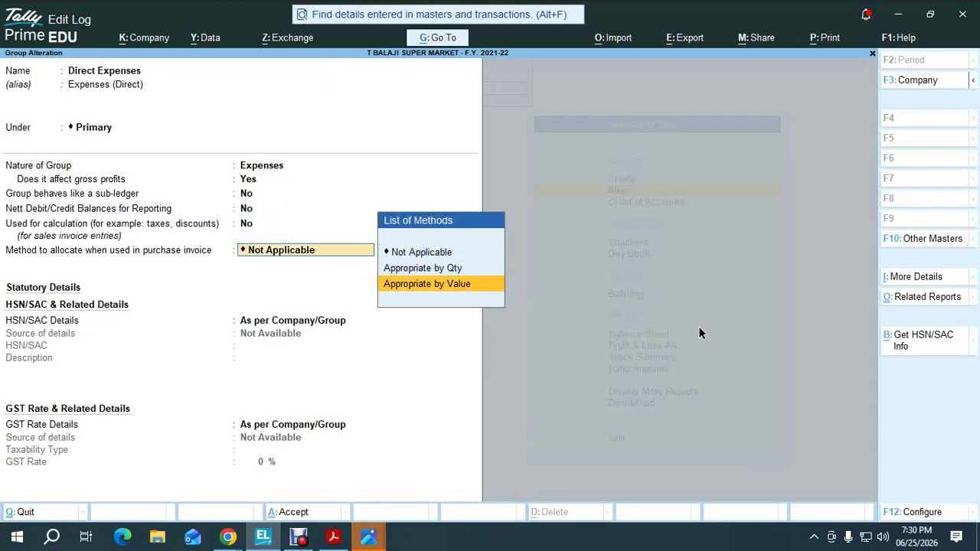
{"action": "key", "text": "Return"}
{"action": "key", "text": "Return"}
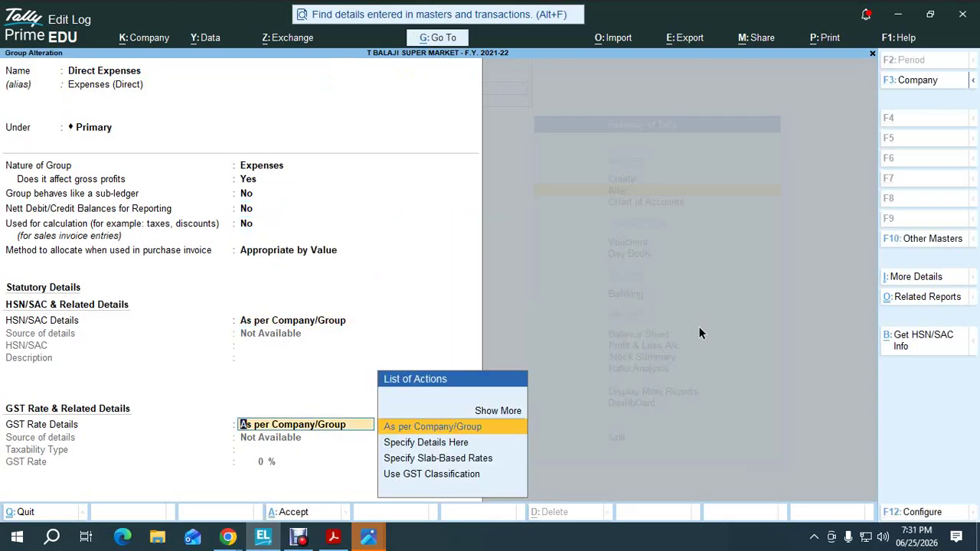
{"action": "key", "text": "Return"}
{"action": "key", "text": "Return"}
{"action": "key", "text": "Escape"}
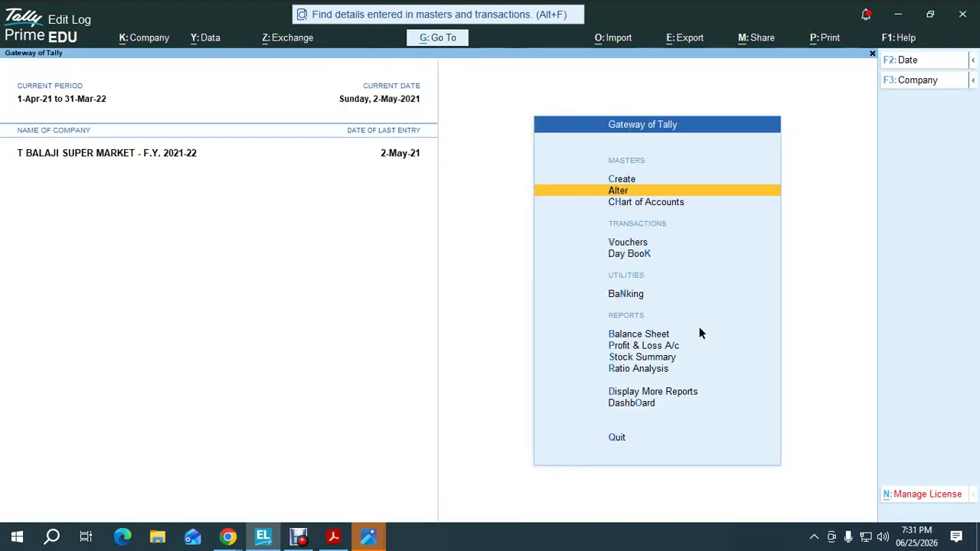
Start a new Stock Journal with 50 PEARS from KATHRA as the first source item
{"action": "key", "text": "v"}
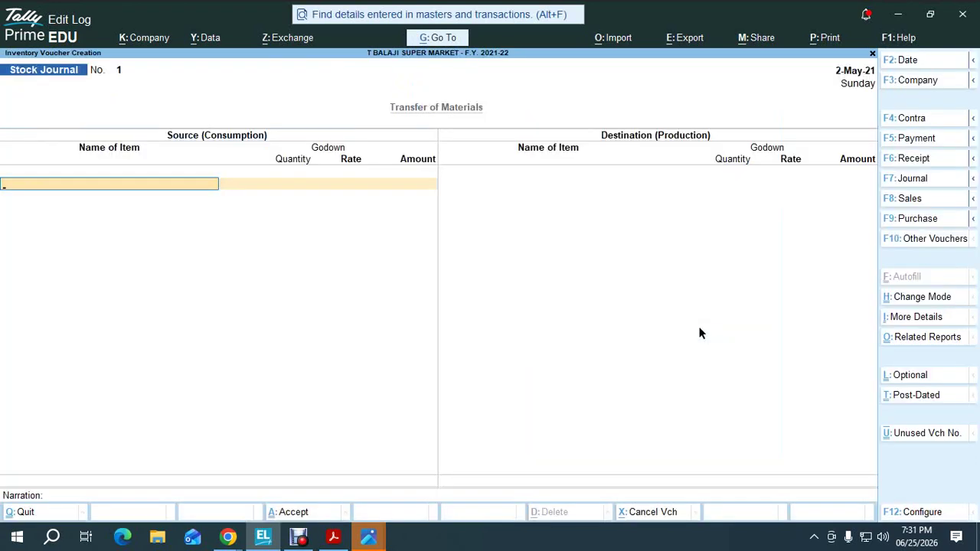
{"action": "key", "text": "alt+Tab"}
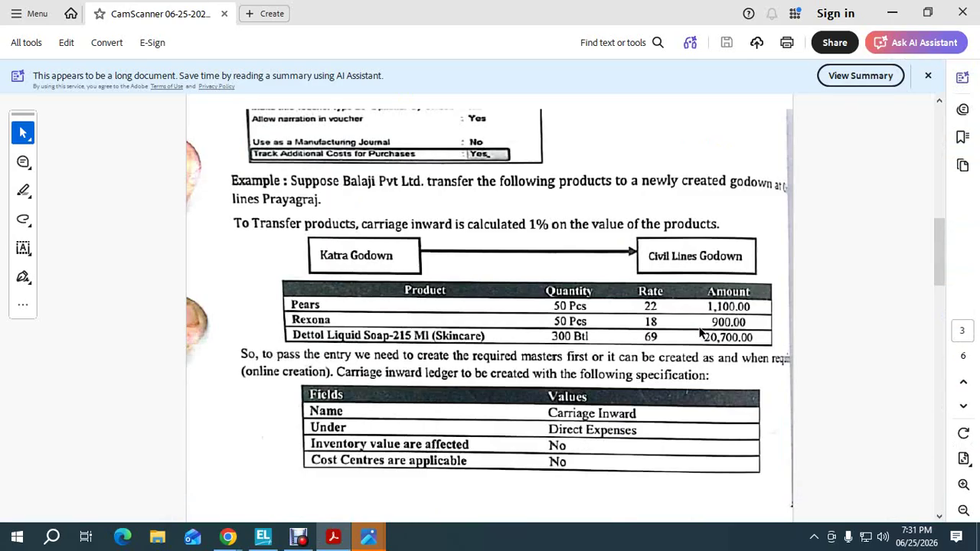
{"action": "key", "text": "alt+Tab"}
{"action": "type", "text": "Pe"}
{"action": "key", "text": "Return"}
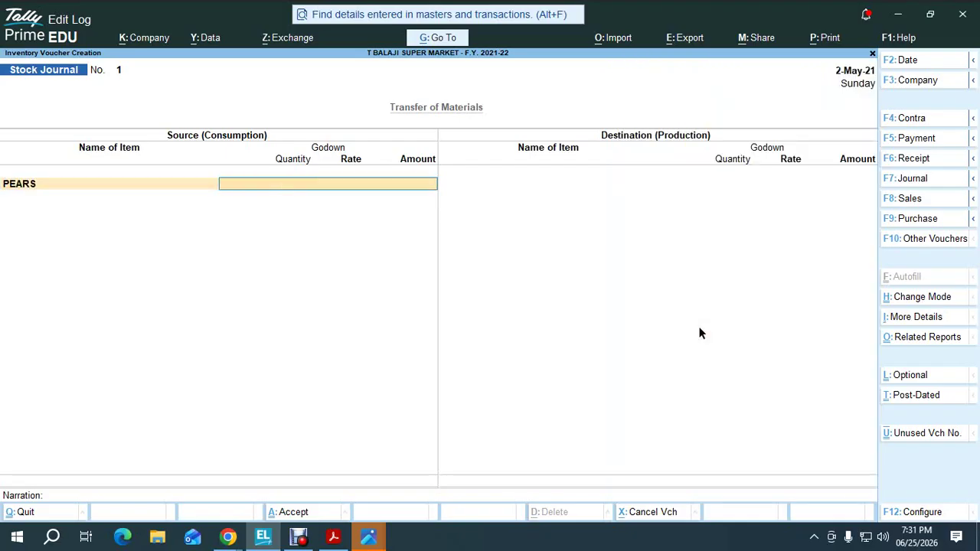
{"action": "type", "text": "ka"}
{"action": "key", "text": "Return"}
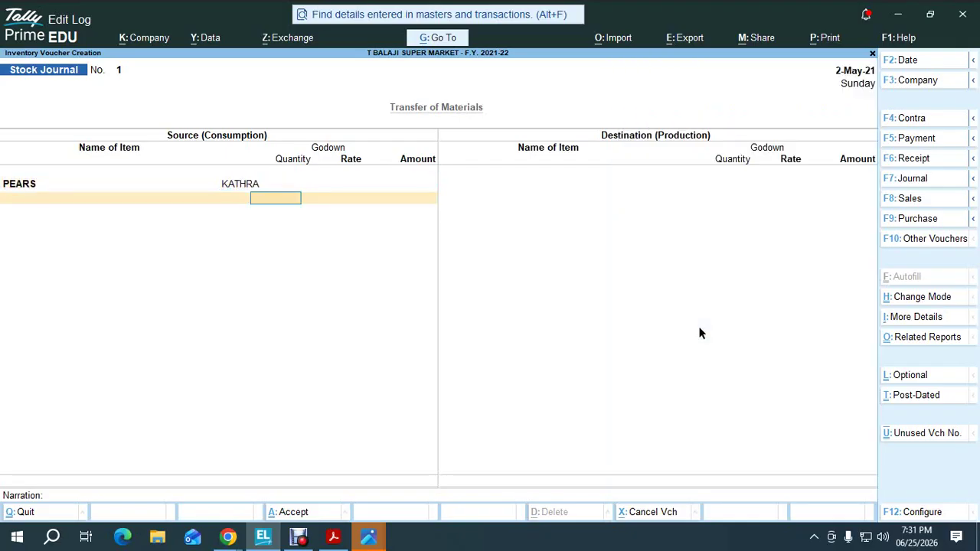
{"action": "key", "text": "alt+Tab"}
{"action": "key", "text": "alt+Tab"}
{"action": "type", "text": "50"}
{"action": "key", "text": "Return"}
{"action": "key", "text": "Return"}
{"action": "key", "text": "Return"}
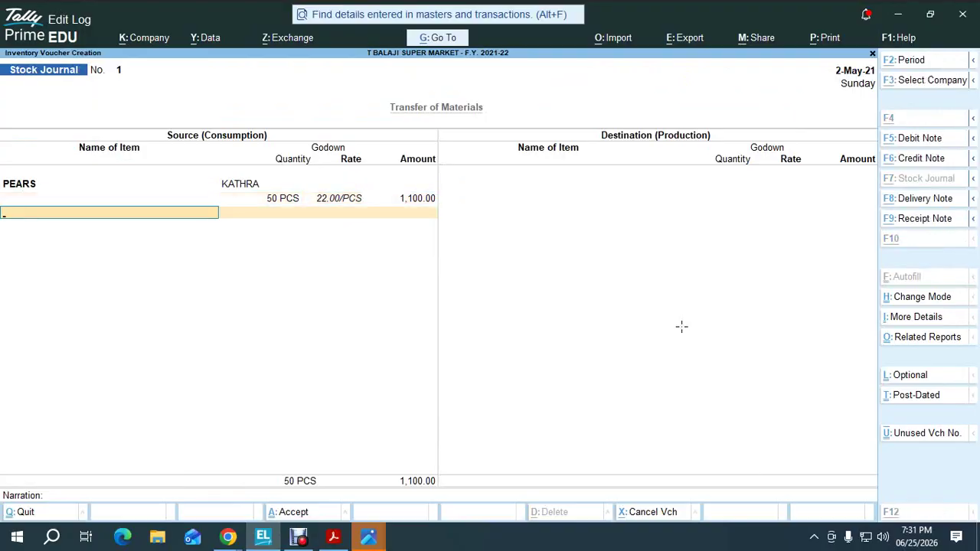
{"action": "key", "text": "alt+Tab"}
{"action": "key", "text": "alt+Tab"}
Add 50 REXONA from KATHRA at rate 18 as the second source item
{"action": "type", "text": "re"}
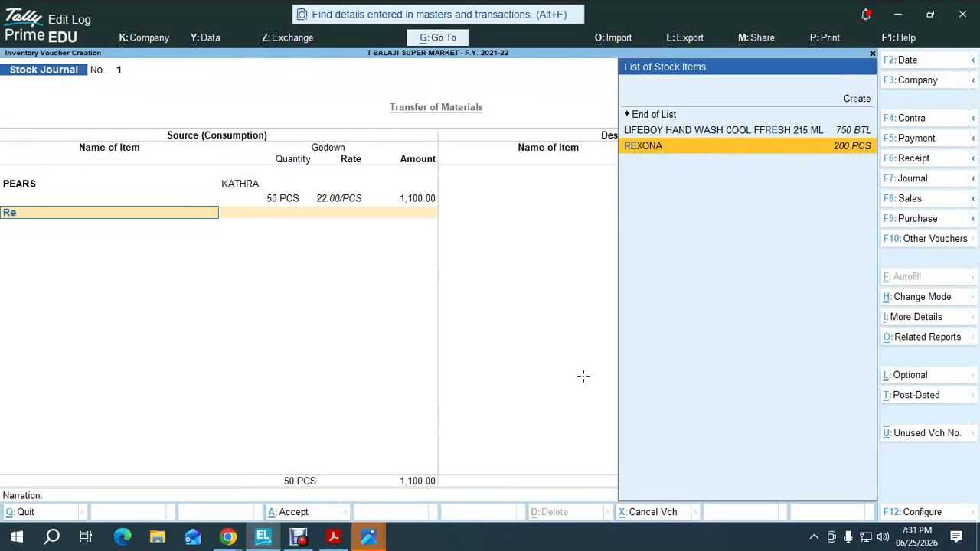
{"action": "key", "text": "Return"}
{"action": "type", "text": "ka"}
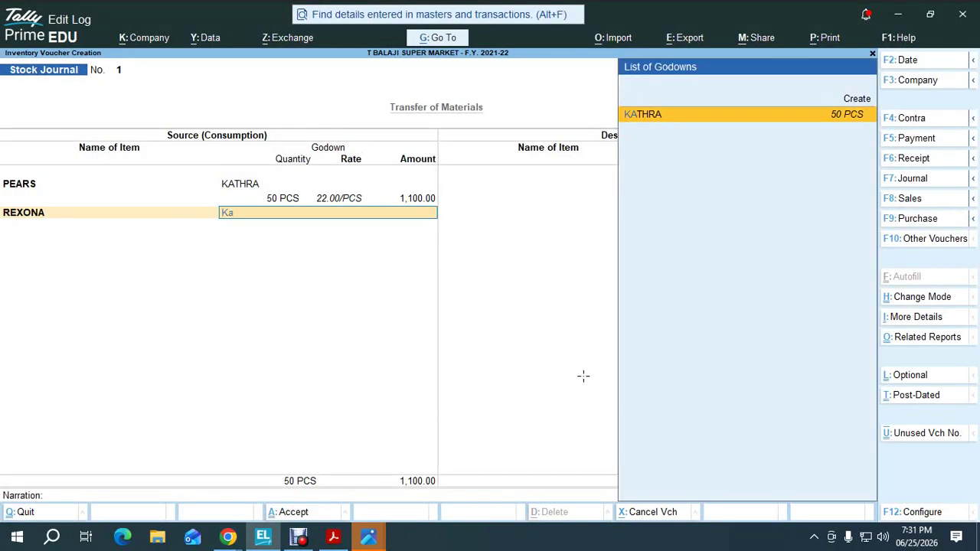
{"action": "key", "text": "Return"}
{"action": "key", "text": "alt+Tab"}
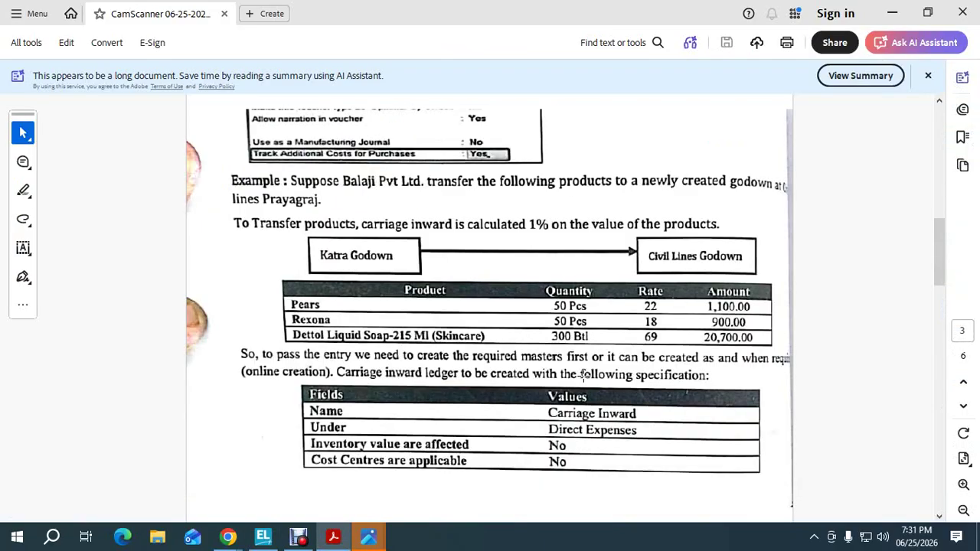
{"action": "key", "text": "alt+Tab"}
{"action": "type", "text": "50"}
{"action": "key", "text": "Return"}
{"action": "type", "text": "18.00/PCS"}
{"action": "key", "text": "Return"}
{"action": "key", "text": "Return"}
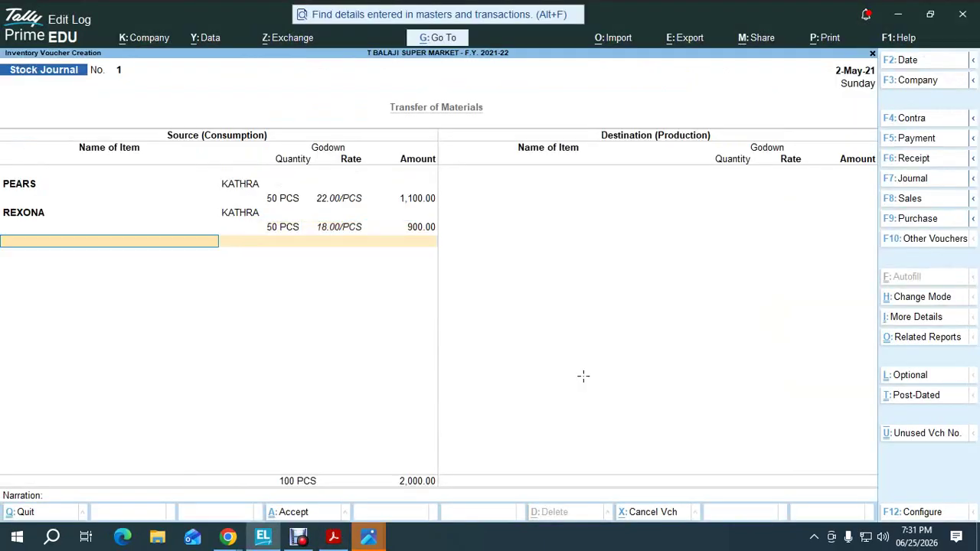
Add 300 BTL of DETTOL LIQID SOPA PUMP 215 ML from KATHRA, bringing the total to 22,700.00
{"action": "key", "text": "alt+Tab"}
{"action": "key", "text": "alt+Tab"}
{"action": "type", "text": "De"}
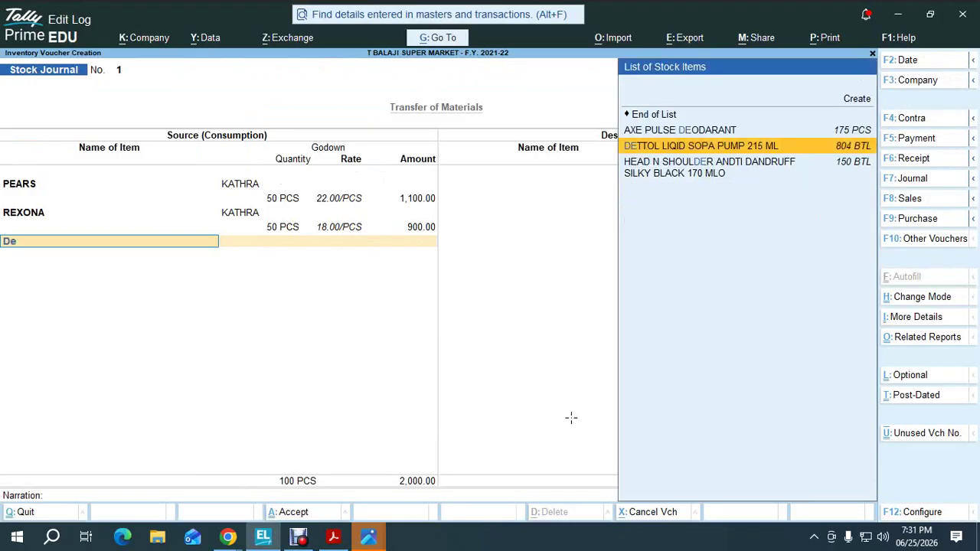
{"action": "key", "text": "Return"}
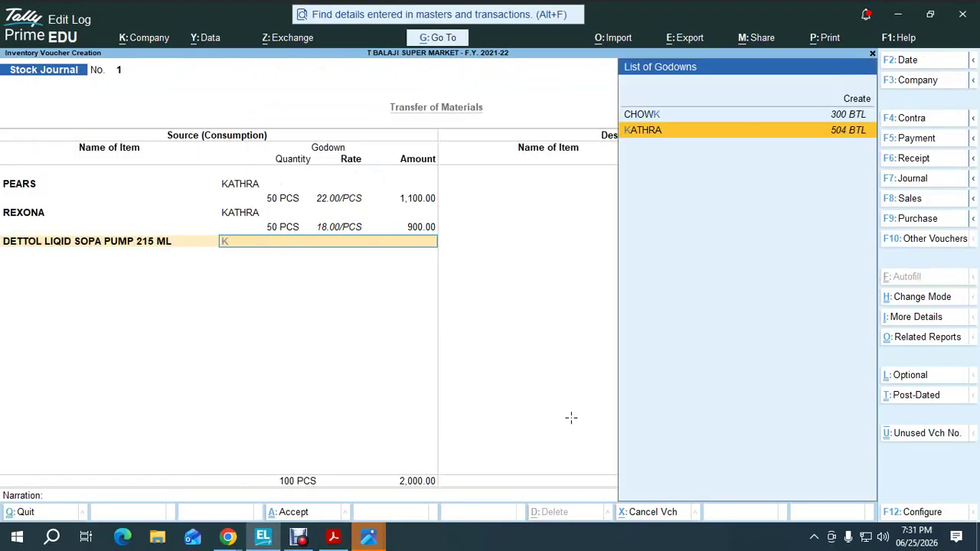
{"action": "key", "text": "Return"}
{"action": "key", "text": "alt+Tab"}
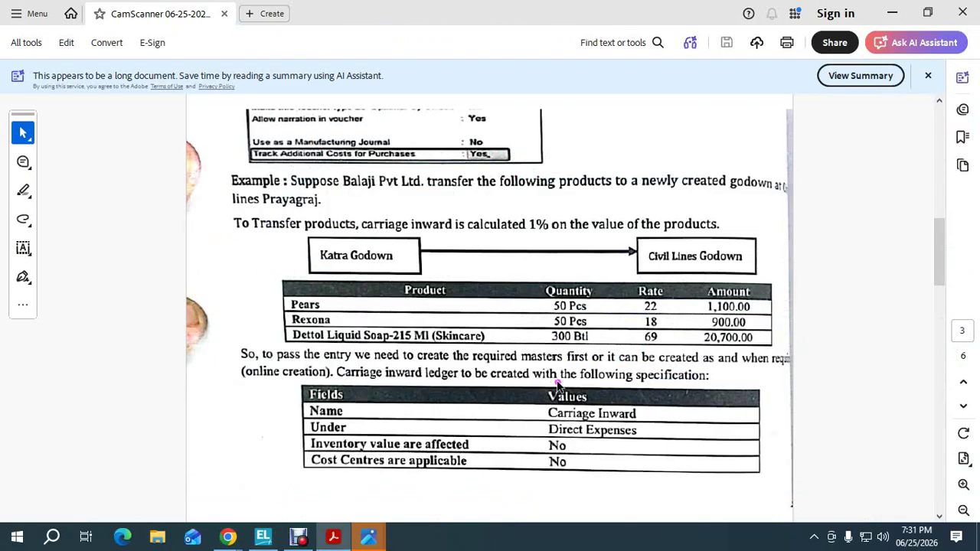
{"action": "key", "text": "alt+Tab"}
{"action": "type", "text": "300"}
{"action": "key", "text": "Return"}
{"action": "key", "text": "Return"}
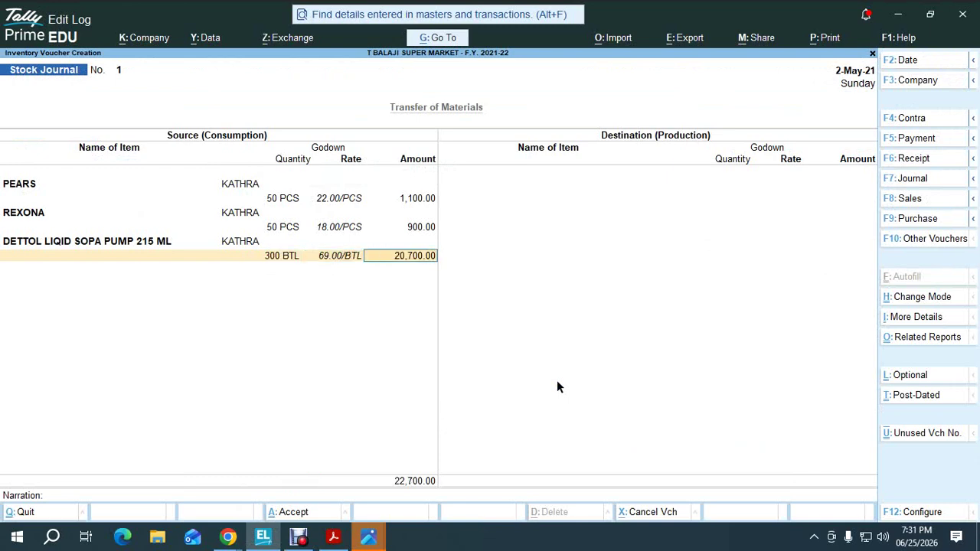
{"action": "key", "text": "Return"}
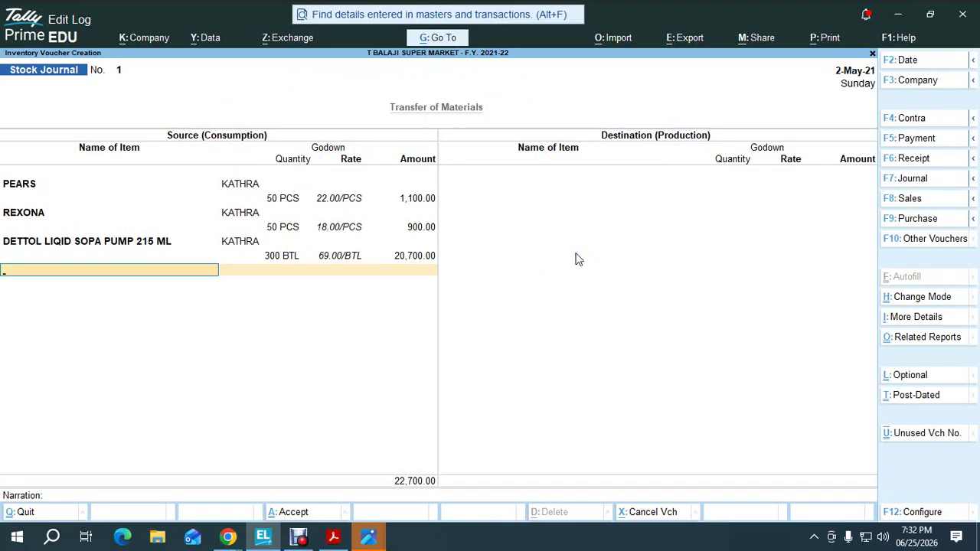
Choose PEARS as the first destination item and create the new CIVIL LINE godown
{"action": "key", "text": "Return"}
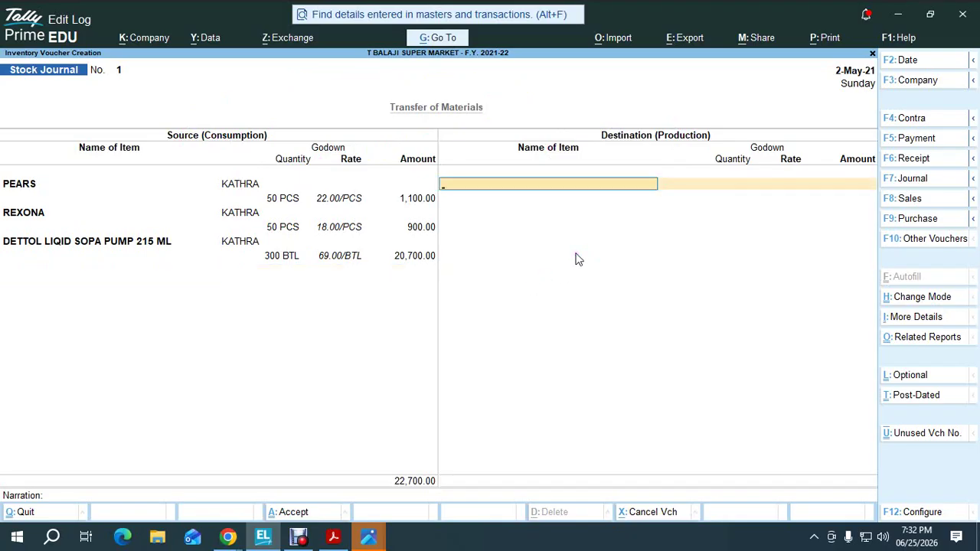
{"action": "type", "text": "Pe"}
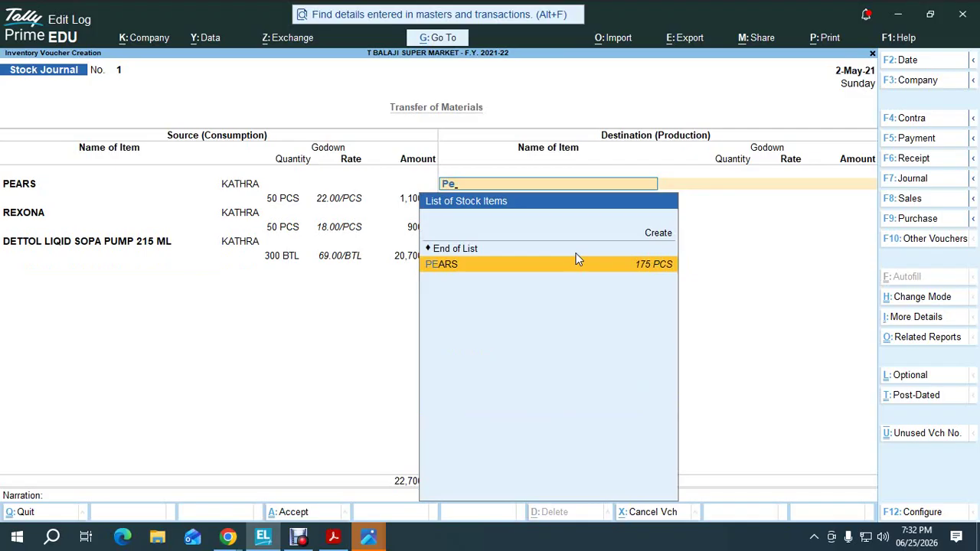
{"action": "key", "text": "Return"}
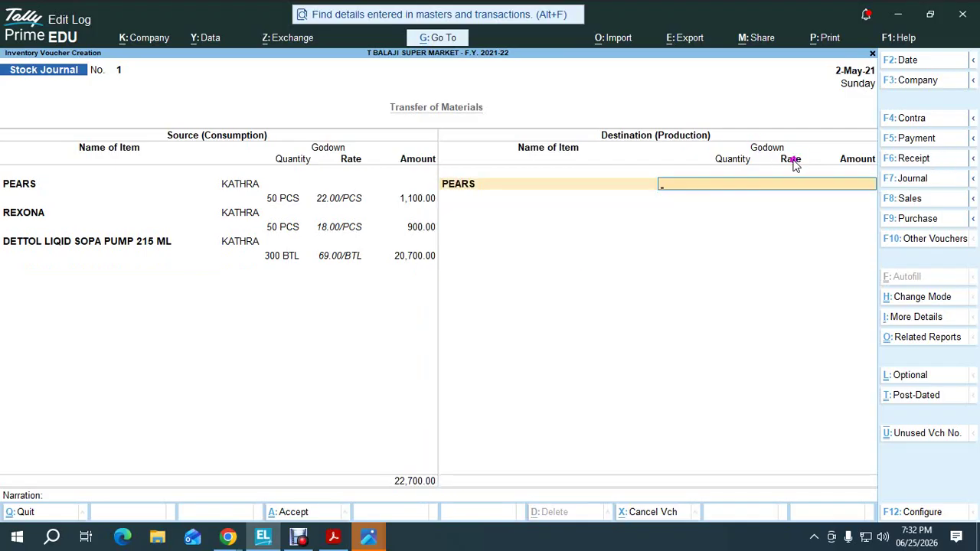
{"action": "key", "text": "alt+c"}
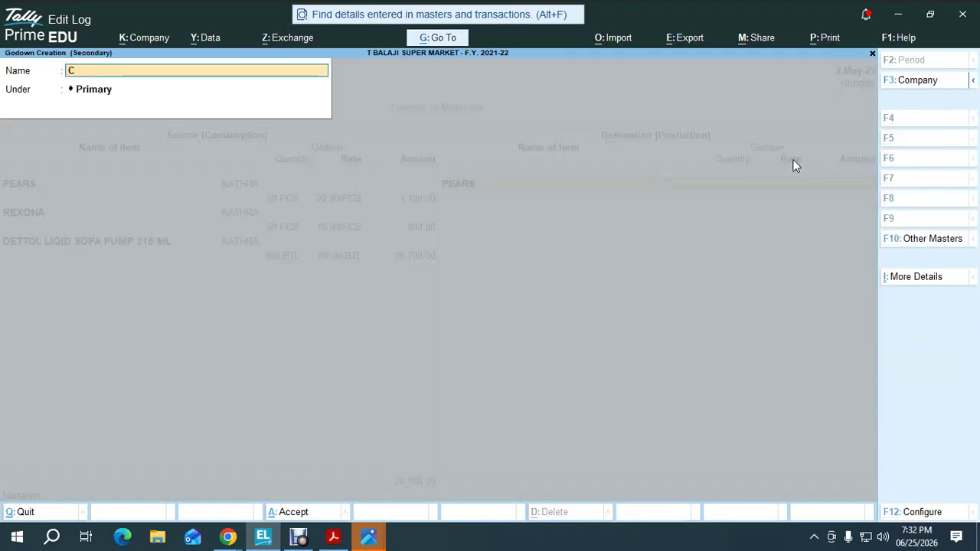
{"action": "type", "text": "Civil"}
{"action": "key", "text": "BackSpace"}
{"action": "key", "text": "BackSpace"}
{"action": "key", "text": "BackSpace"}
{"action": "key", "text": "BackSpace"}
{"action": "key", "text": "BackSpace"}
{"action": "type", "text": "CIVIL LINE"}
{"action": "key", "text": "Return"}
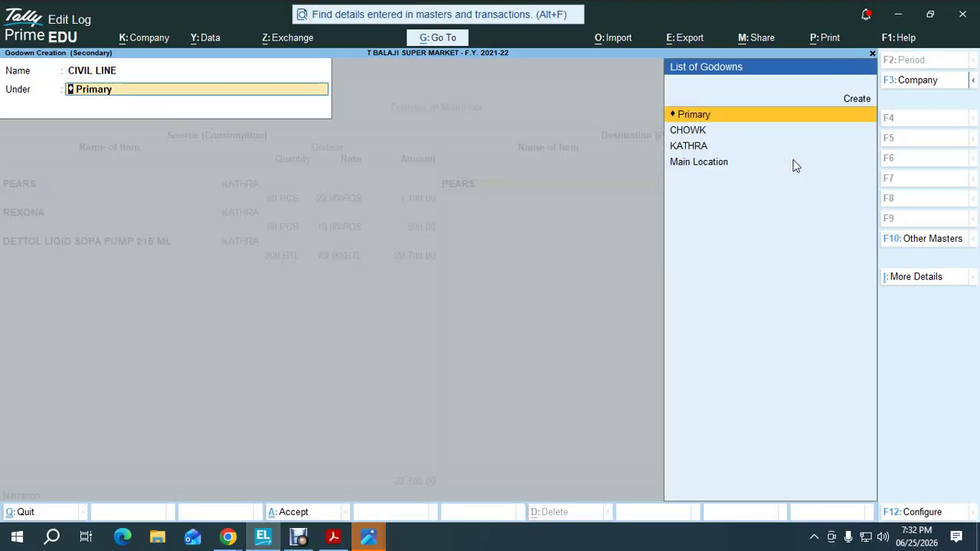
{"action": "key", "text": "Return"}
{"action": "key", "text": "Return"}
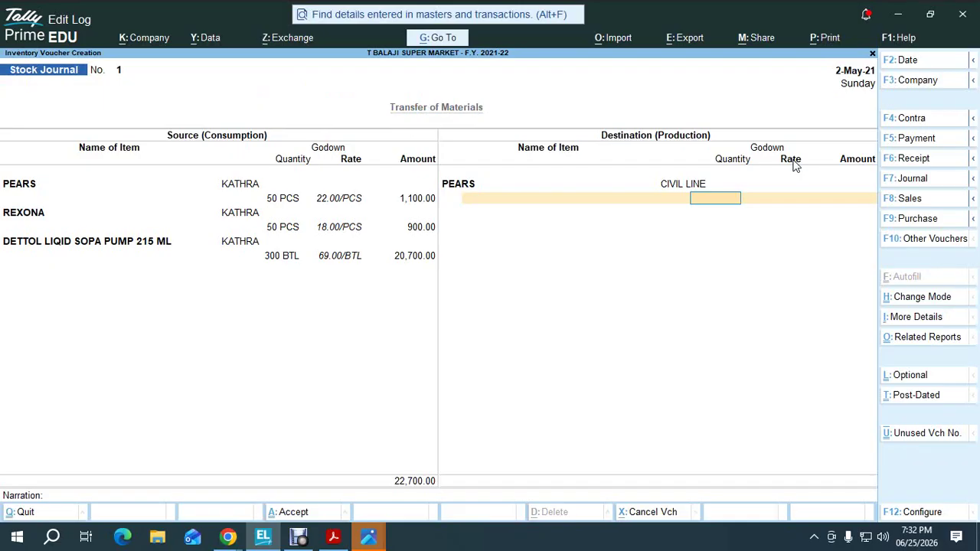
Receive 50 PCS of PEARS at 22.00 and bring up its Additional Cost Details
{"action": "type", "text": "50"}
{"action": "key", "text": "Return"}
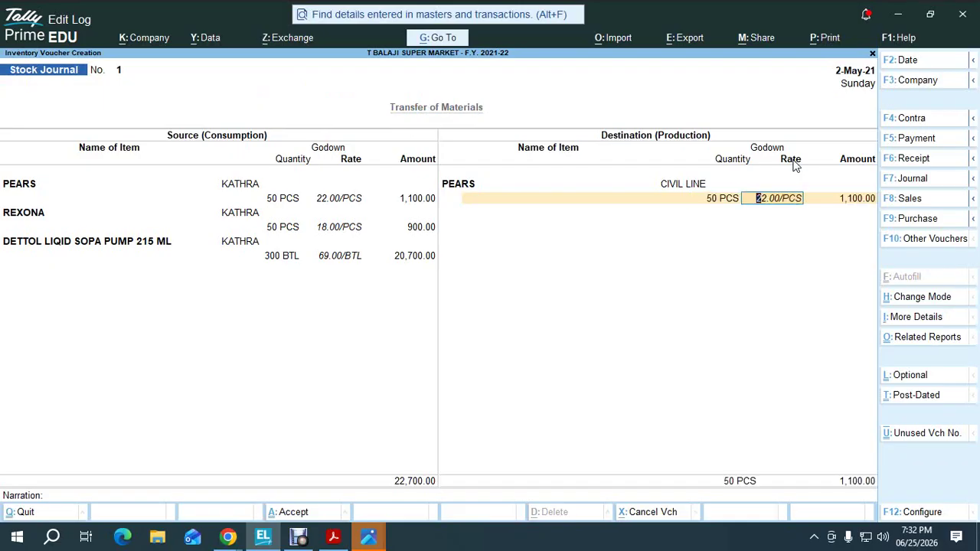
{"action": "key", "text": "Return"}
{"action": "key", "text": "Return"}
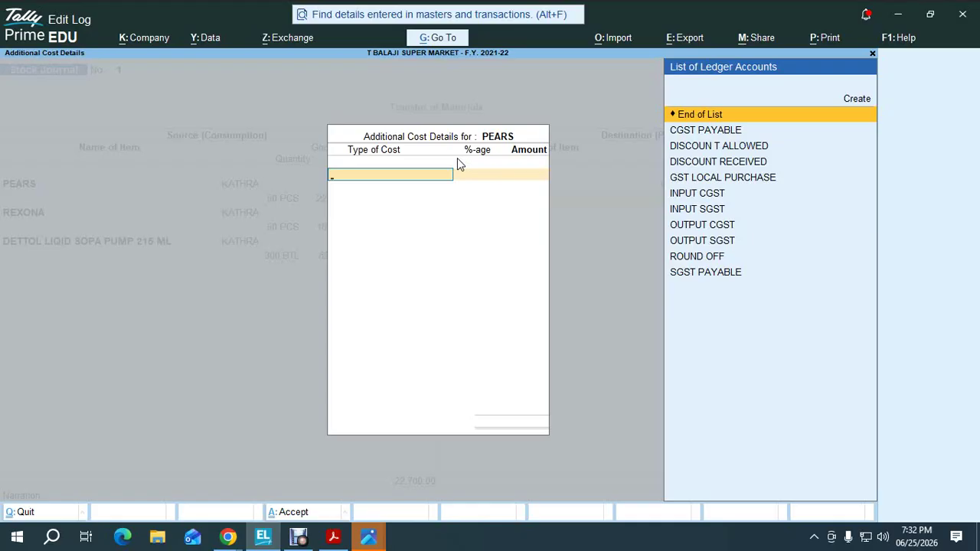
Create a FREIHT PAID ledger under Direct Expenses with GST not applicable
{"action": "key", "text": "Up"}
{"action": "key", "text": "Return"}
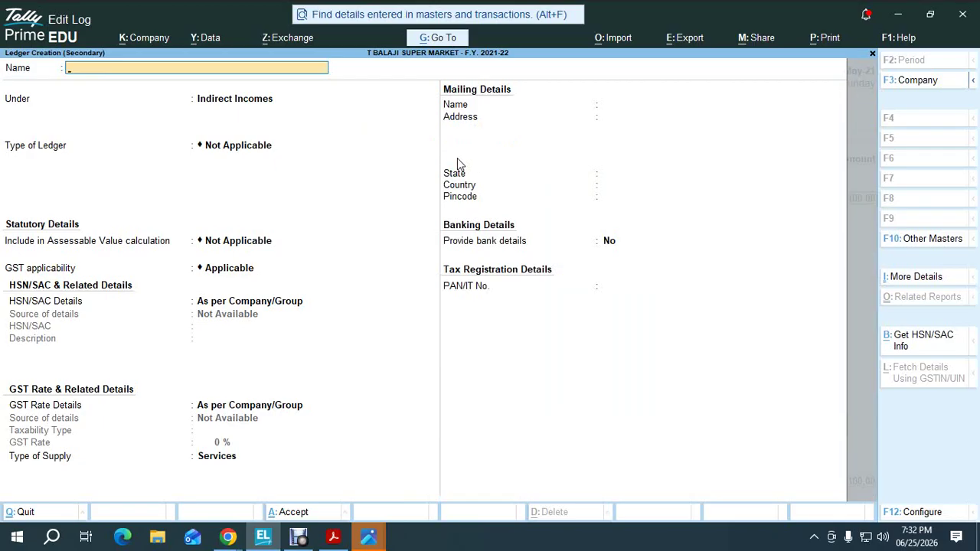
{"action": "type", "text": "FREIHT PAID"}
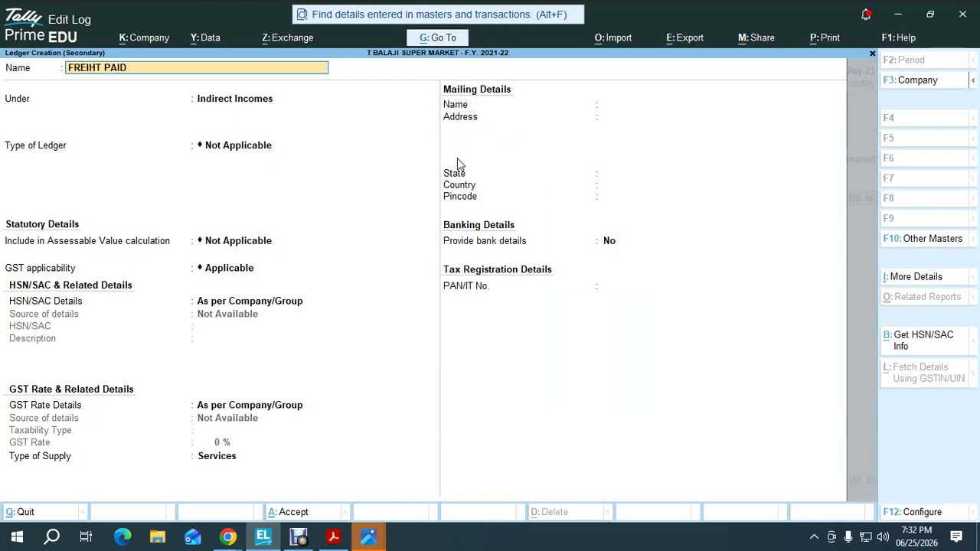
{"action": "key", "text": "Return"}
{"action": "type", "text": "Dir"}
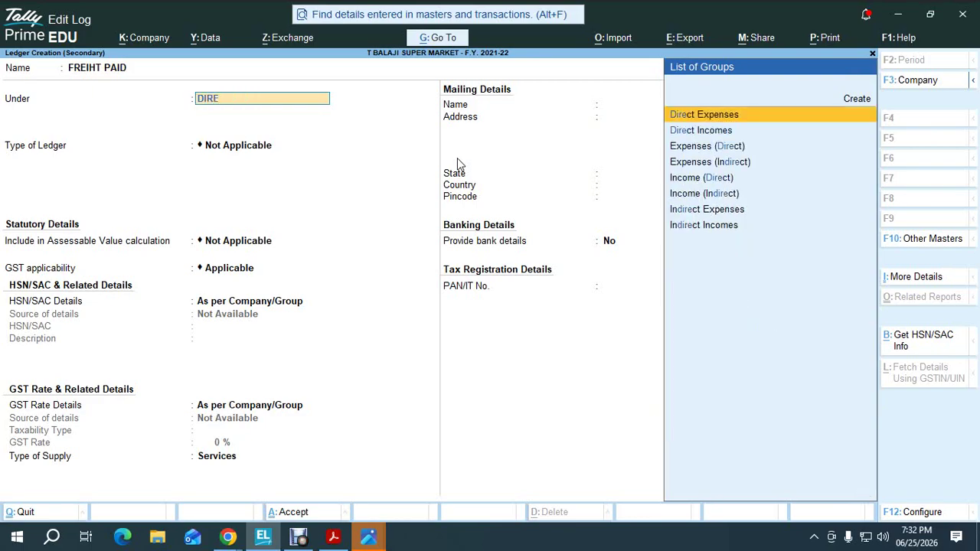
{"action": "key", "text": "Return"}
{"action": "key", "text": "Return"}
{"action": "key", "text": "Return"}
{"action": "key", "text": "Down"}
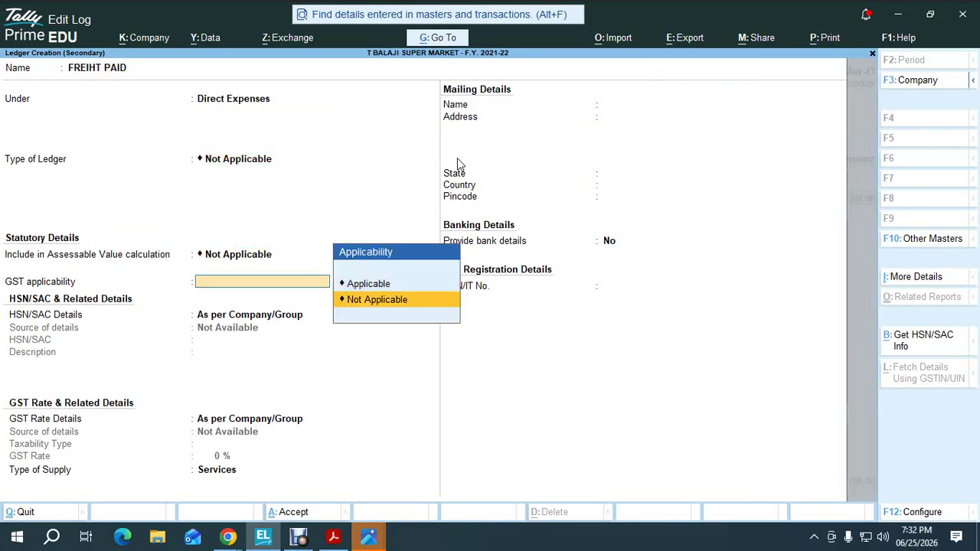
{"action": "key", "text": "Return"}
{"action": "key", "text": "ctrl+a"}
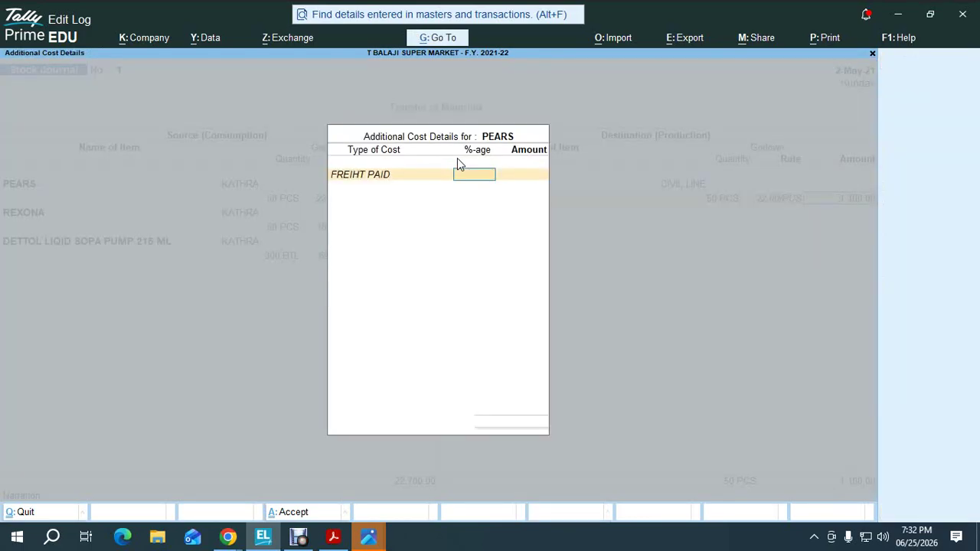
Charge FREIHT PAID at 1% as the additional cost on PEARS
{"action": "key", "text": "alt+Tab"}
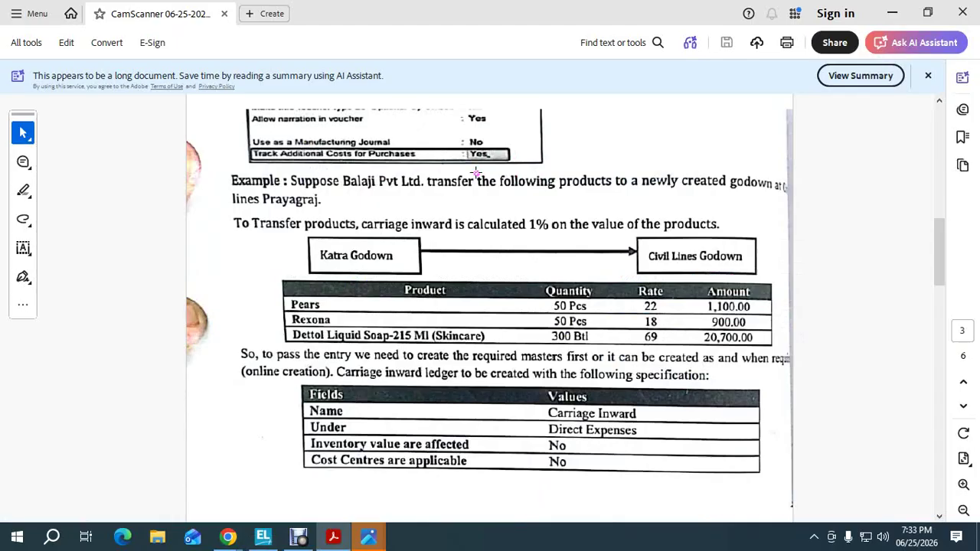
{"action": "key", "text": "alt+Tab"}
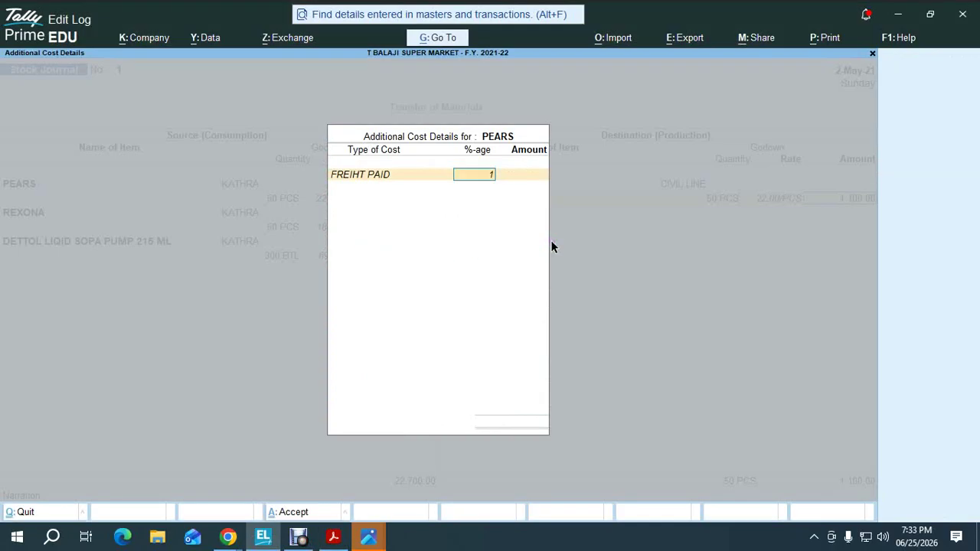
{"action": "key", "text": "Return"}
{"action": "key", "text": "Return"}
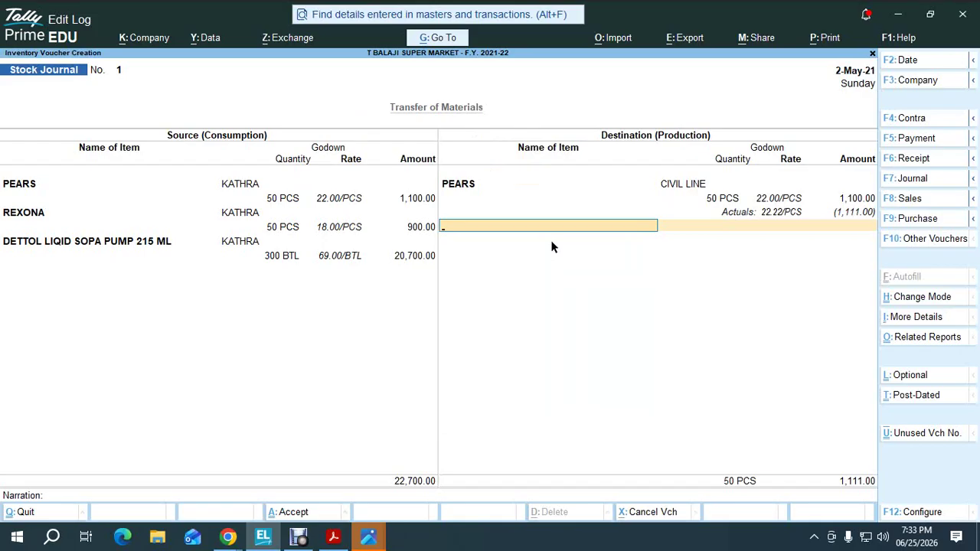
Add 50 PCS of REXONA at 18.00 to CIVIL LINE with 1% FREIHT PAID freight
{"action": "type", "text": "RE"}
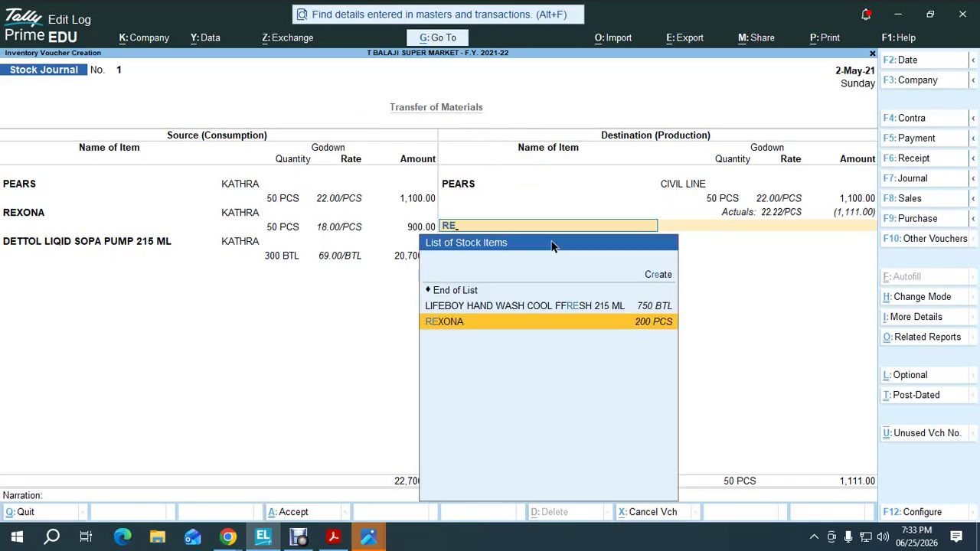
{"action": "key", "text": "Return"}
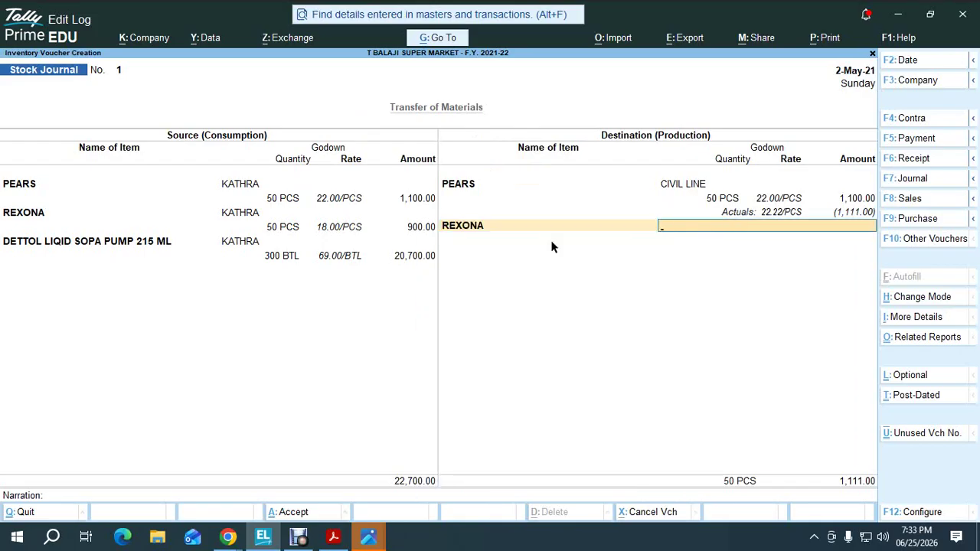
{"action": "key", "text": "Return"}
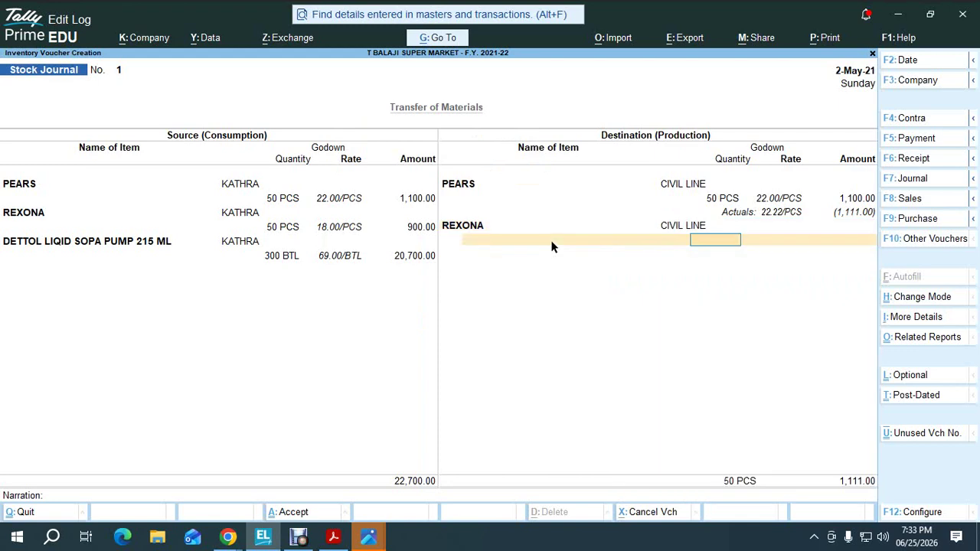
{"action": "type", "text": "50"}
{"action": "key", "text": "Return"}
{"action": "key", "text": "Return"}
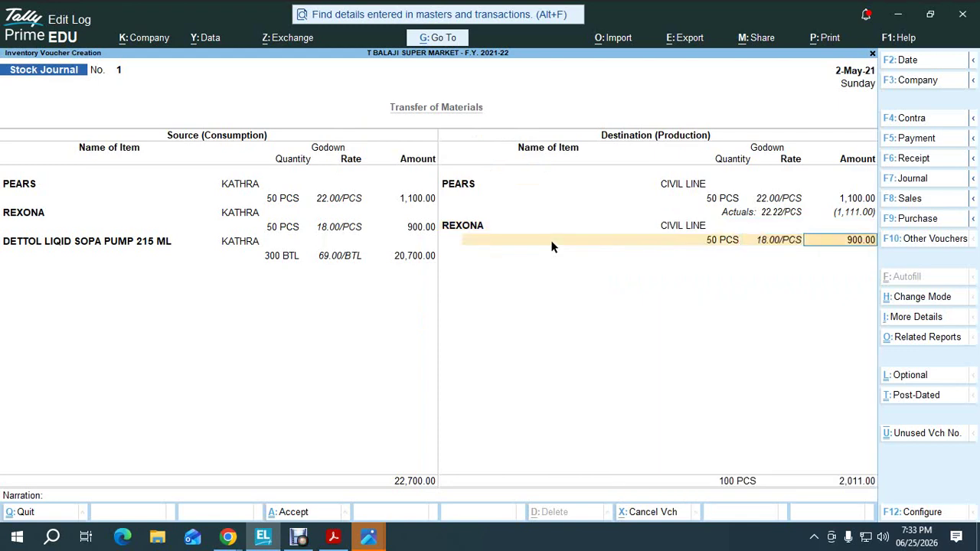
{"action": "key", "text": "Return"}
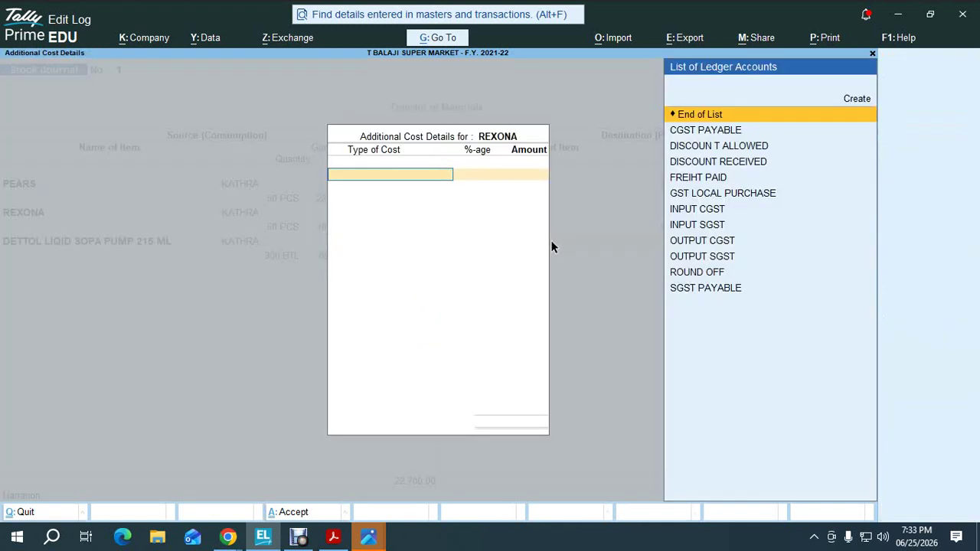
{"action": "type", "text": "fre"}
{"action": "key", "text": "Return"}
{"action": "type", "text": "1"}
{"action": "key", "text": "Return"}
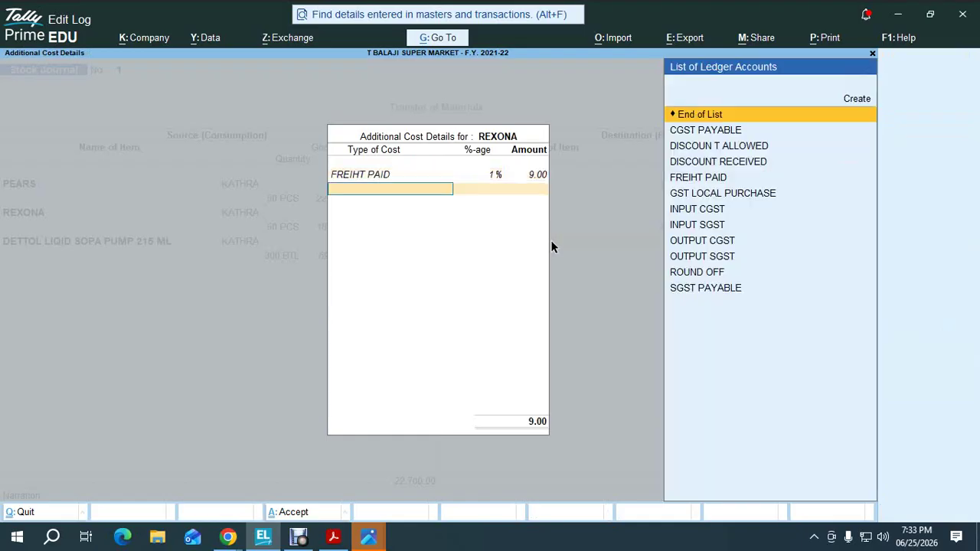
{"action": "key", "text": "Return"}
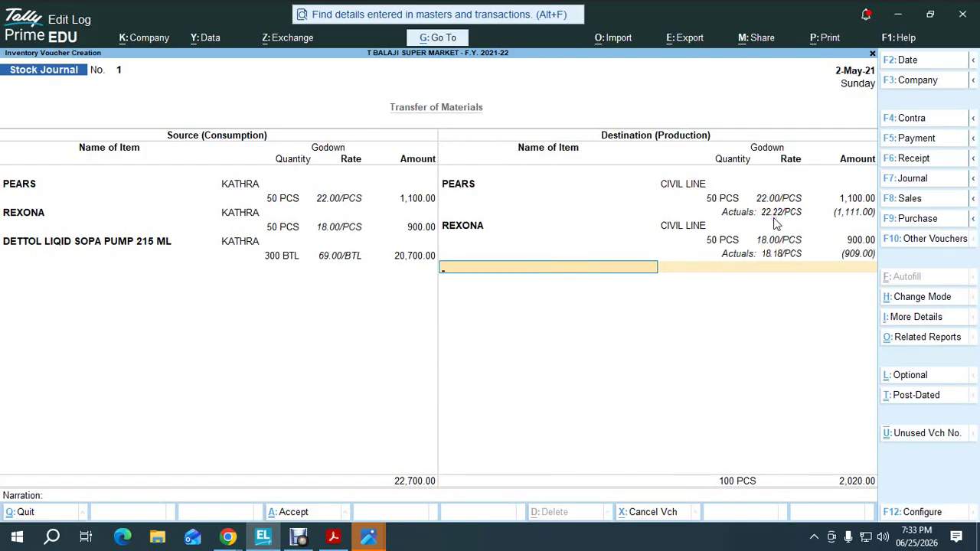
Add Dettol as the destination item in the CIVIL LINE godown with quantity 300 BTL
{"action": "type", "text": "de"}
{"action": "key", "text": "Return"}
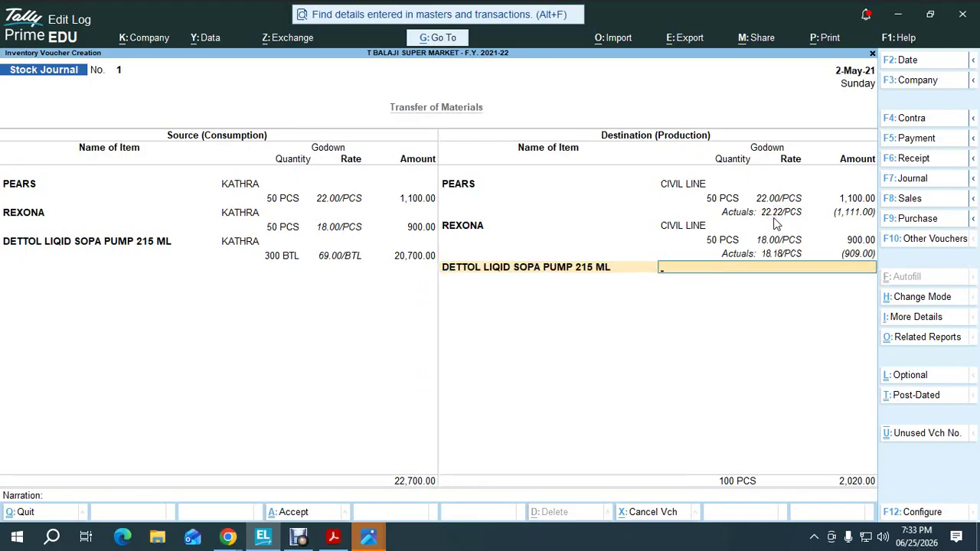
{"action": "key", "text": "Return"}
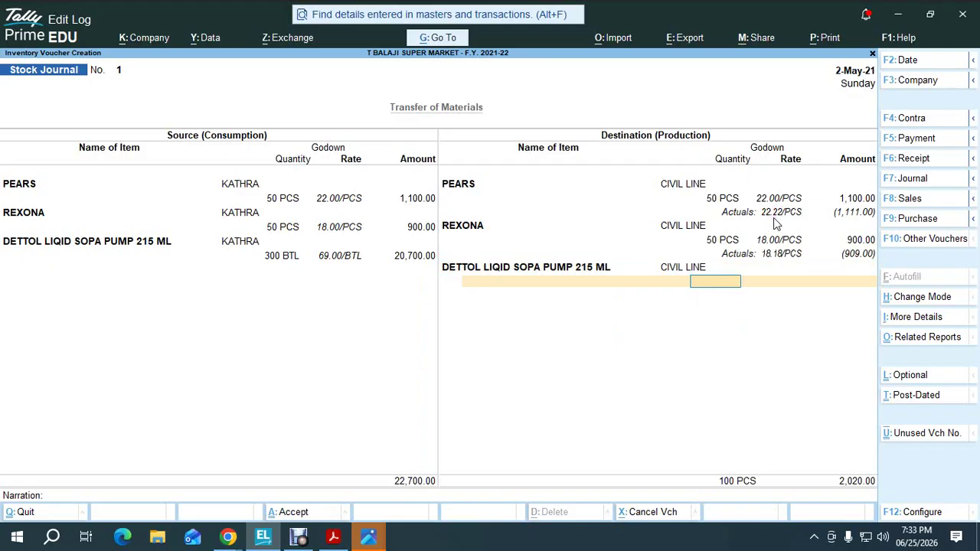
{"action": "type", "text": "300"}
{"action": "key", "text": "Return"}
Apply a 1% FREIHT PAID additional cost and accept the Stock Journal
{"action": "key", "text": "Return"}
{"action": "key", "text": "Return"}
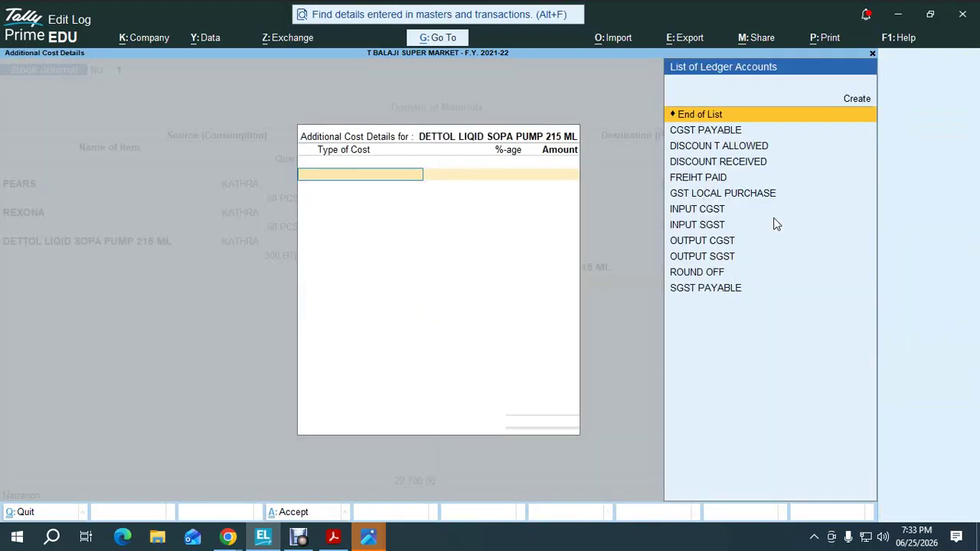
{"action": "type", "text": "fr"}
{"action": "key", "text": "Return"}
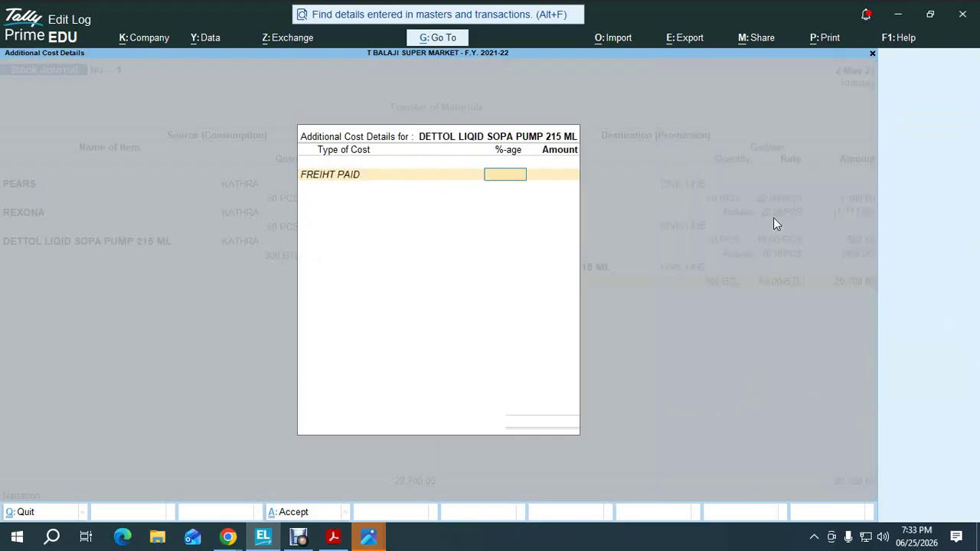
{"action": "type", "text": "1"}
{"action": "key", "text": "Return"}
{"action": "key", "text": "Return"}
{"action": "key", "text": "Return"}
{"action": "key", "text": "Return"}
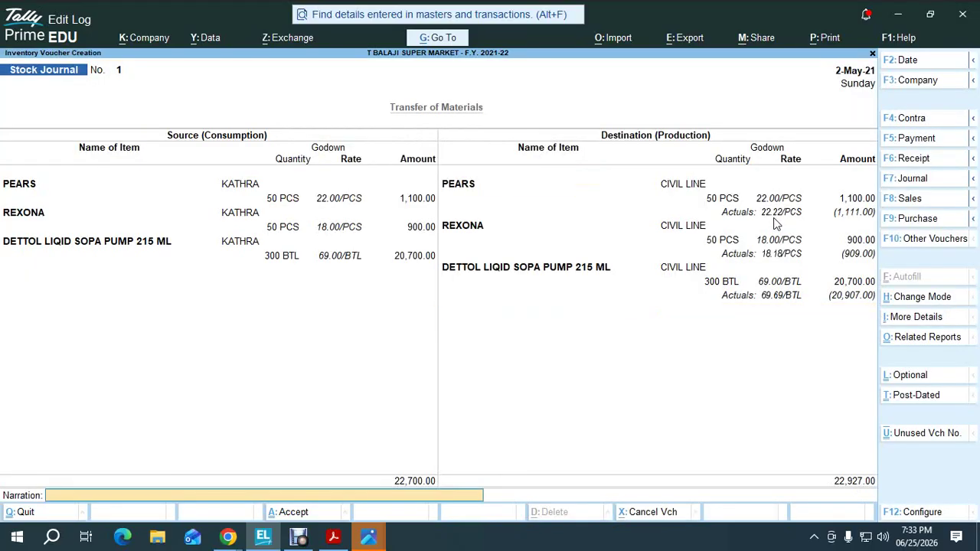
{"action": "key", "text": "Return"}
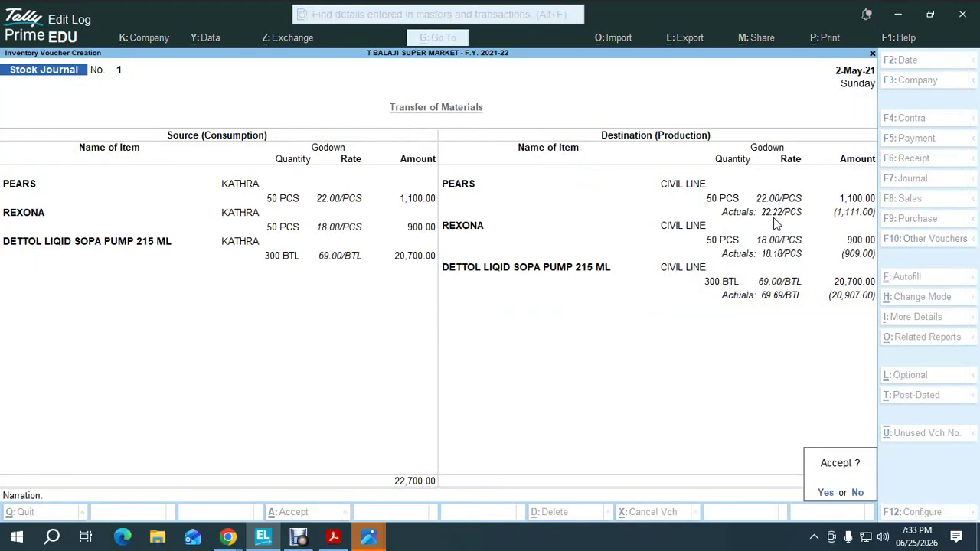
{"action": "key", "text": "Return"}
{"action": "key", "text": "Escape"}
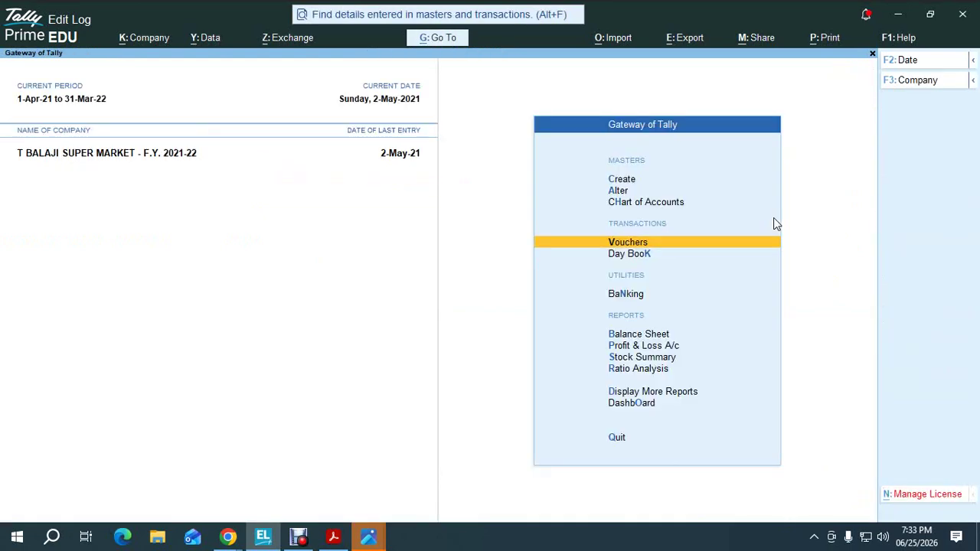
{"action": "key", "text": "alt+Tab"}
{"action": "key", "text": "Tab"}
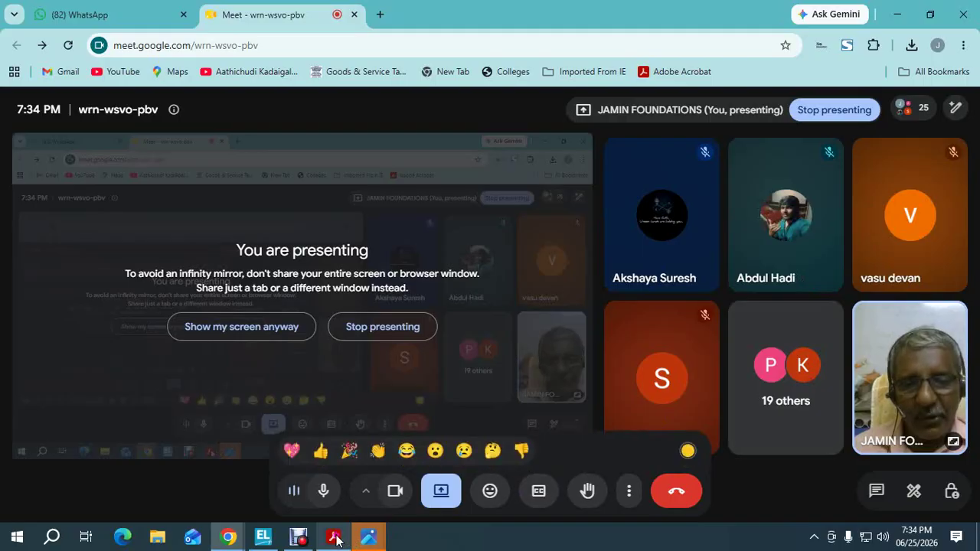
Glance at the CamScanner textbook in Acrobat, close it, and show the RKMS Tally 123rd Batch chat
{"action": "mouse_move", "coordinate": [336, 538]}
{"action": "left_click", "coordinate": [323, 493]}
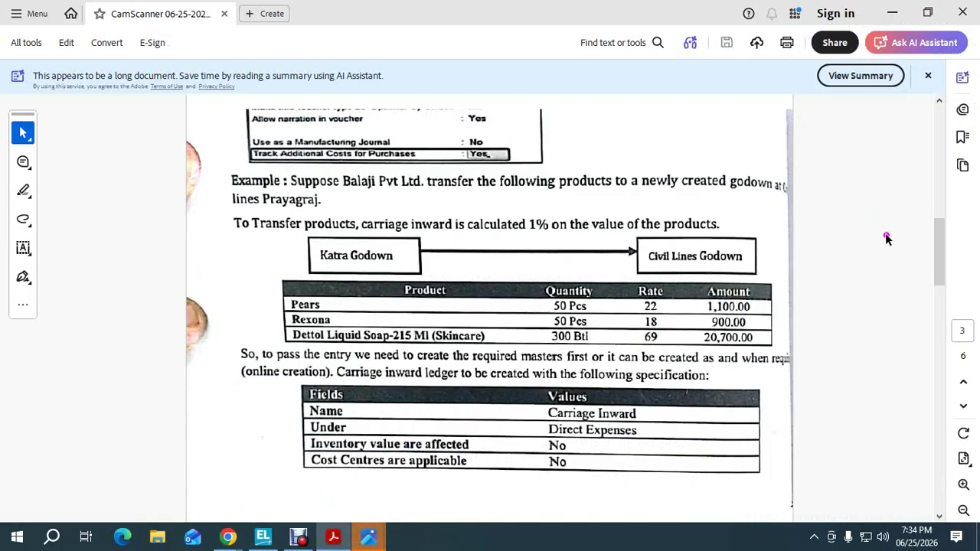
{"action": "mouse_move", "coordinate": [937, 240]}
{"action": "left_mouse_down"}
{"action": "mouse_move", "coordinate": [941, 178]}
{"action": "mouse_move", "coordinate": [937, 228]}
{"action": "left_mouse_up"}
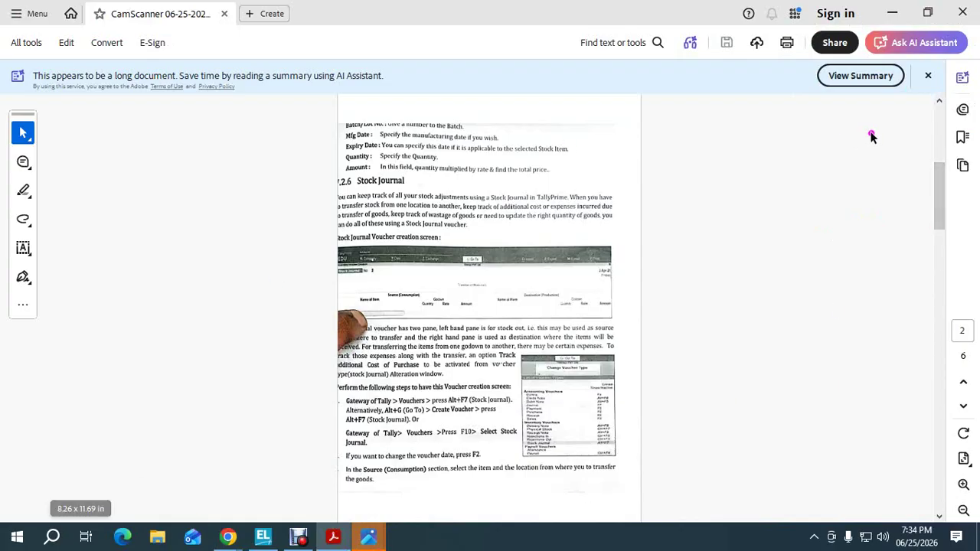
{"action": "left_click", "coordinate": [962, 8]}
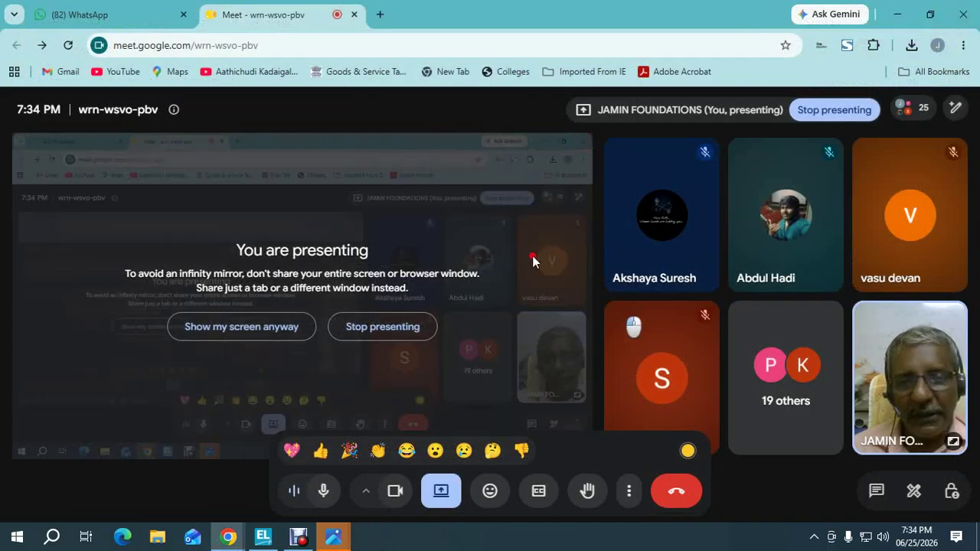
{"action": "left_click", "coordinate": [76, 14]}
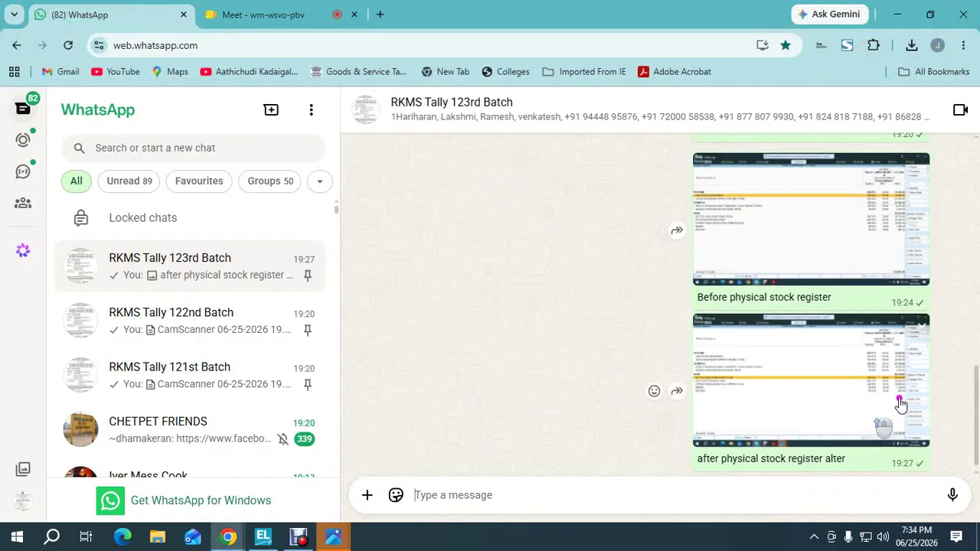
Open the shared CamScanner PDF at its page 4 assignment, then return to the Meet tab
{"action": "scroll", "coordinate": [918, 403], "scroll_direction": "up", "scroll_amount": 1}
{"action": "left_click_drag", "start_coordinate": [976, 406], "coordinate": [977, 348]}
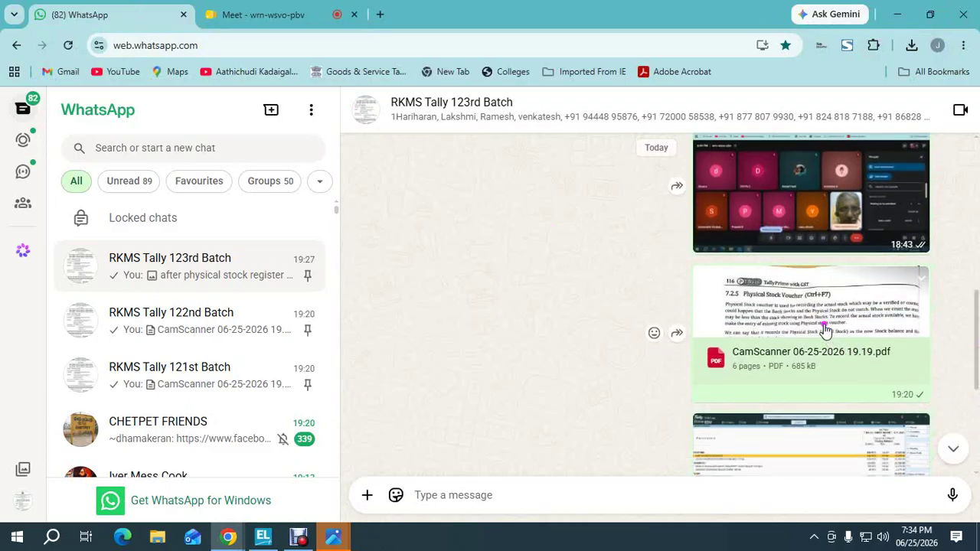
{"action": "left_click", "coordinate": [825, 331]}
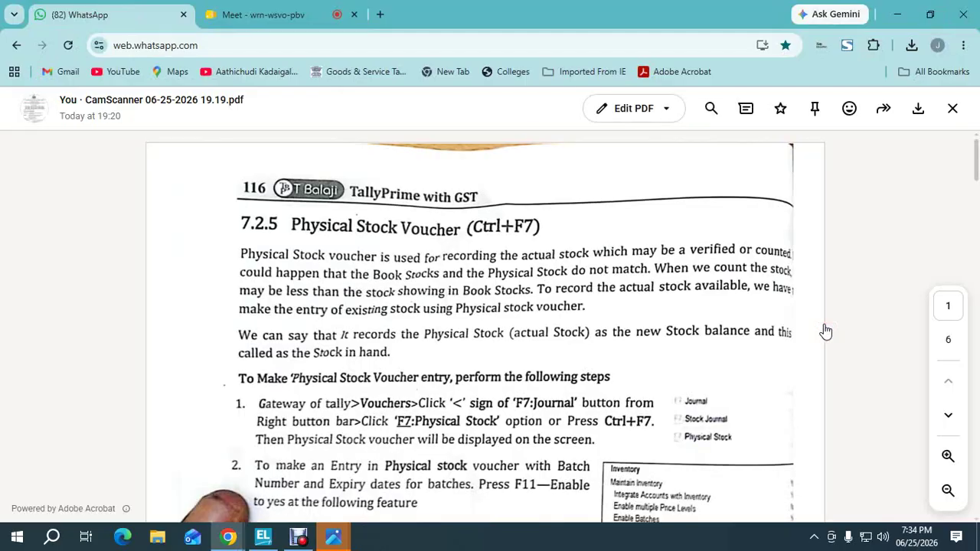
{"action": "left_click_drag", "start_coordinate": [976, 170], "coordinate": [973, 368]}
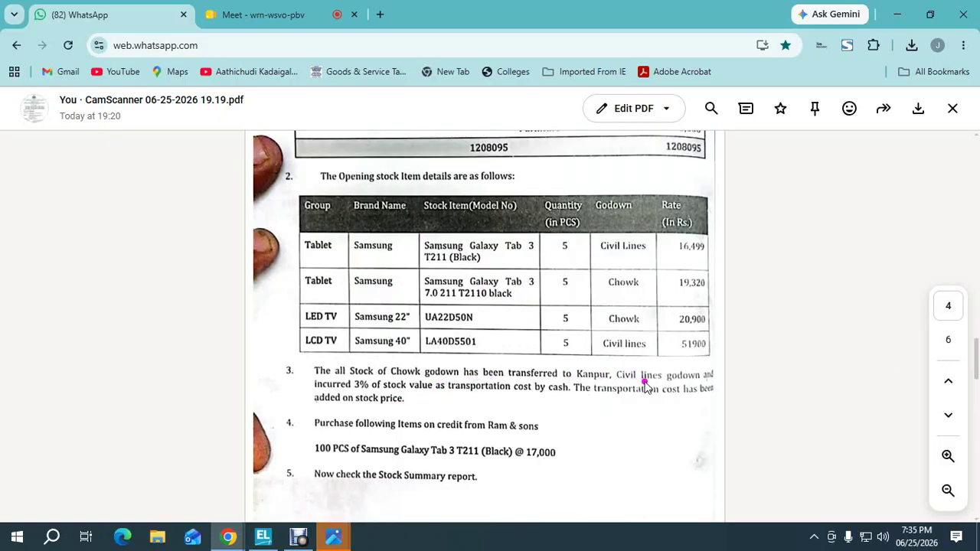
{"action": "left_click", "coordinate": [260, 14]}
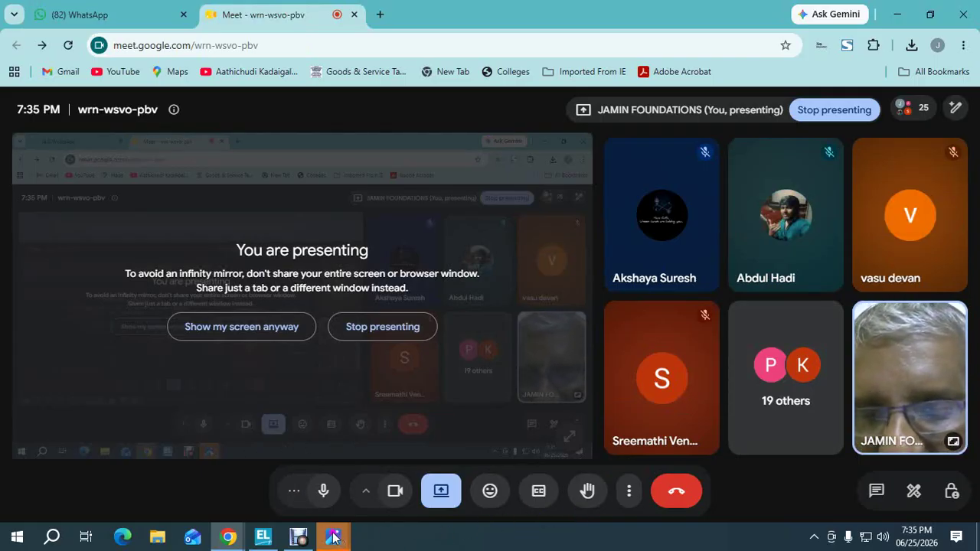
Return to the WhatsApp PDF's opening stock table of Samsung tablets and TVs
{"action": "mouse_move", "coordinate": [333, 538]}
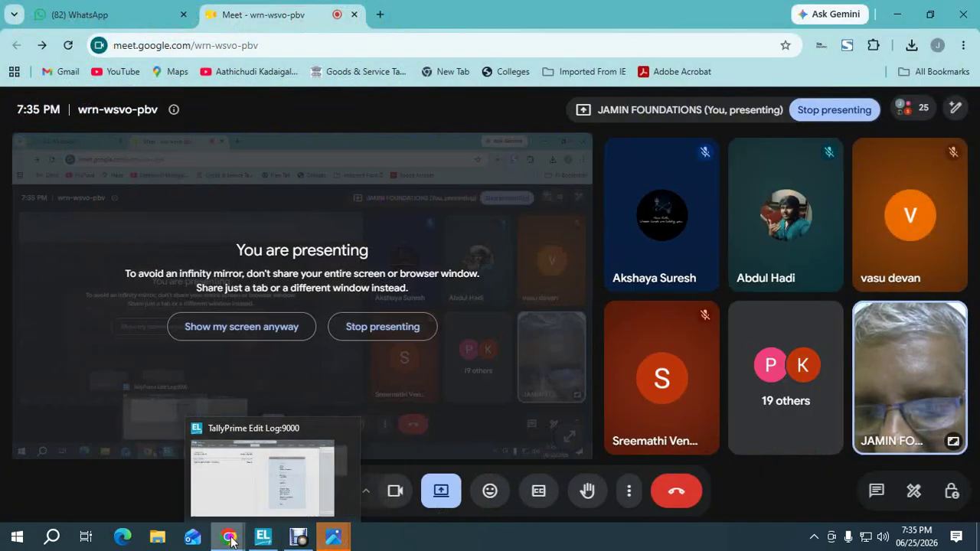
{"action": "mouse_move", "coordinate": [228, 538]}
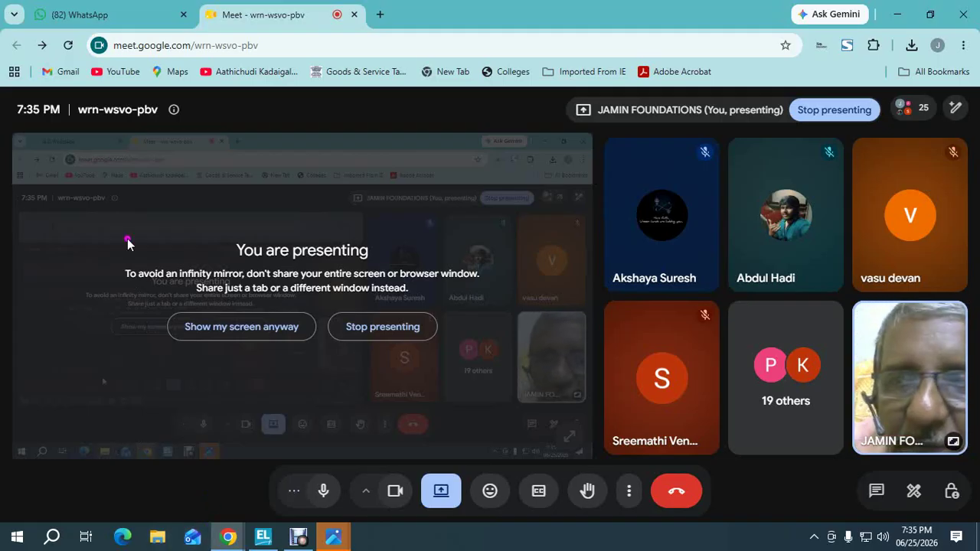
{"action": "left_click", "coordinate": [121, 20]}
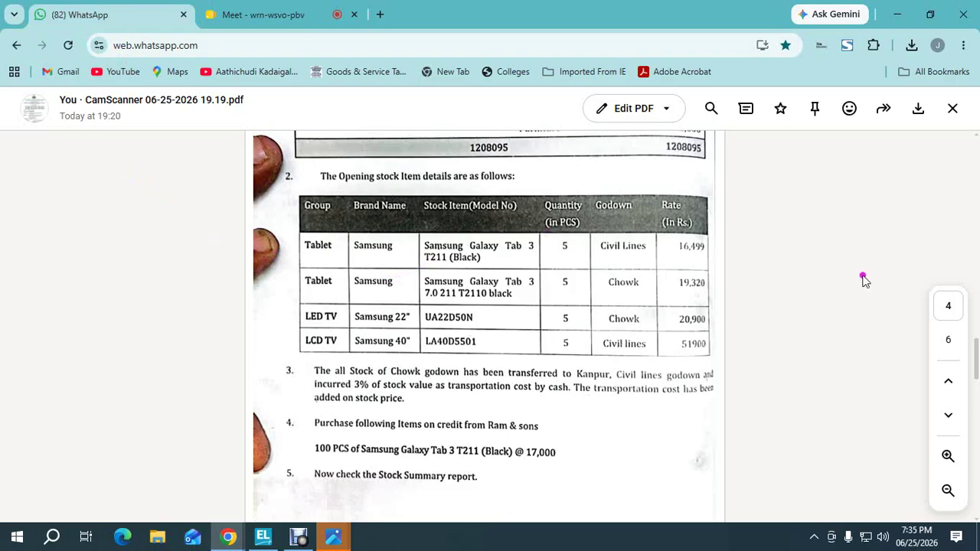
Zoom into the PDF, read through page 4, and land on page 3's Carriage Inward specification
{"action": "left_click", "coordinate": [948, 456]}
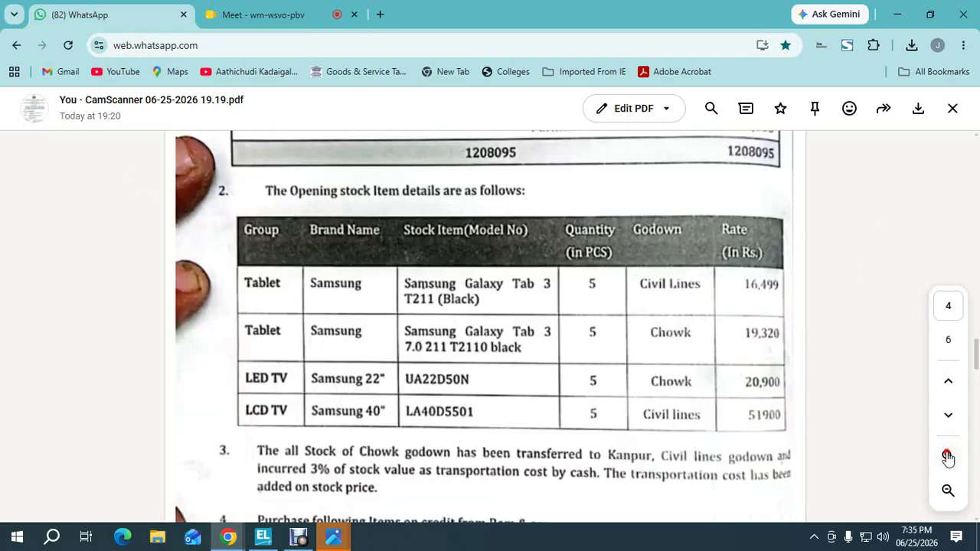
{"action": "mouse_move", "coordinate": [974, 340]}
{"action": "left_mouse_down"}
{"action": "mouse_move", "coordinate": [973, 307]}
{"action": "mouse_move", "coordinate": [968, 332]}
{"action": "left_mouse_up"}
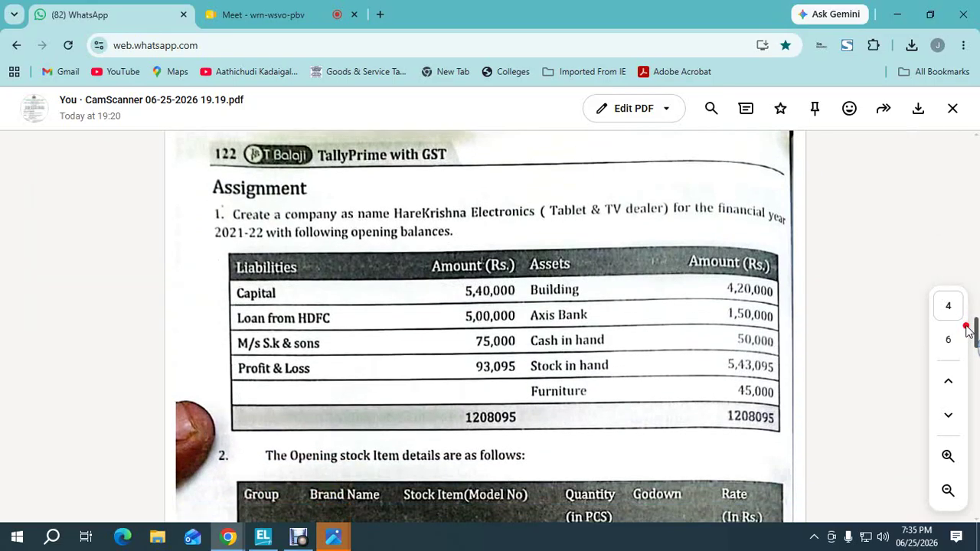
{"action": "left_click_drag", "start_coordinate": [966, 329], "coordinate": [967, 334]}
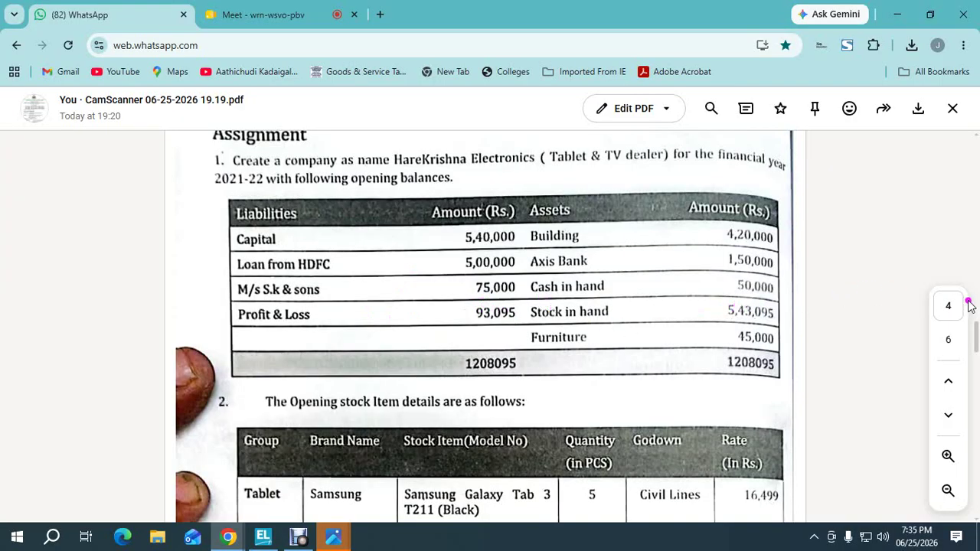
{"action": "left_click_drag", "start_coordinate": [975, 329], "coordinate": [975, 349]}
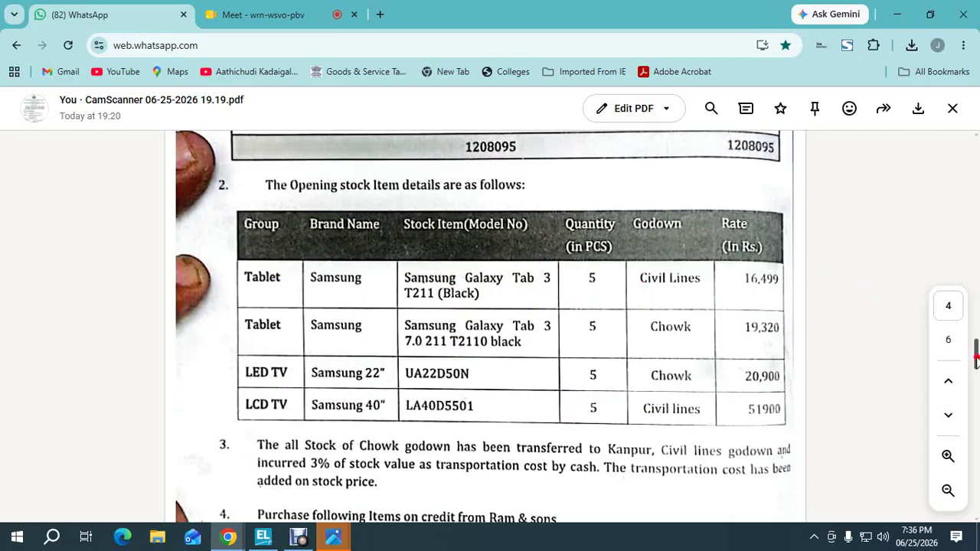
{"action": "left_click_drag", "start_coordinate": [976, 359], "coordinate": [976, 373]}
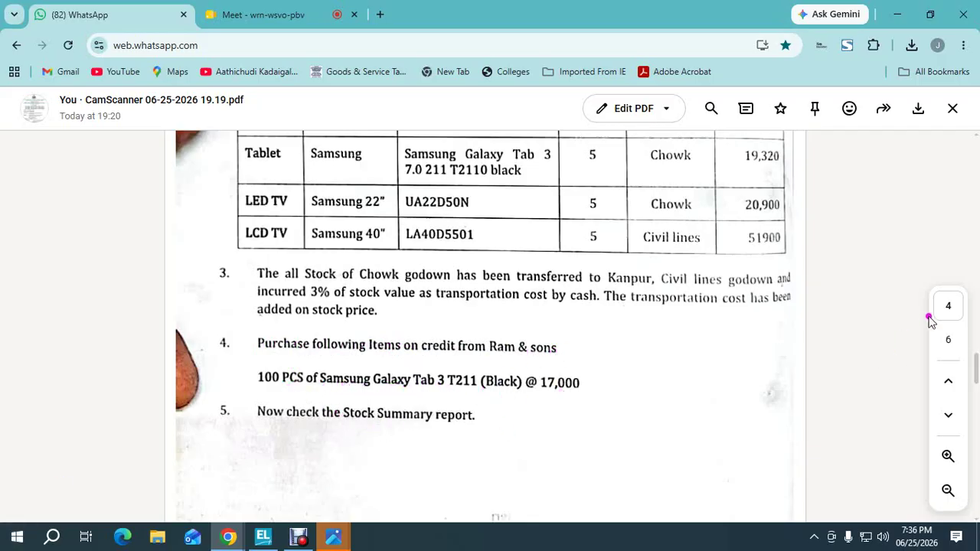
{"action": "left_click", "coordinate": [976, 322]}
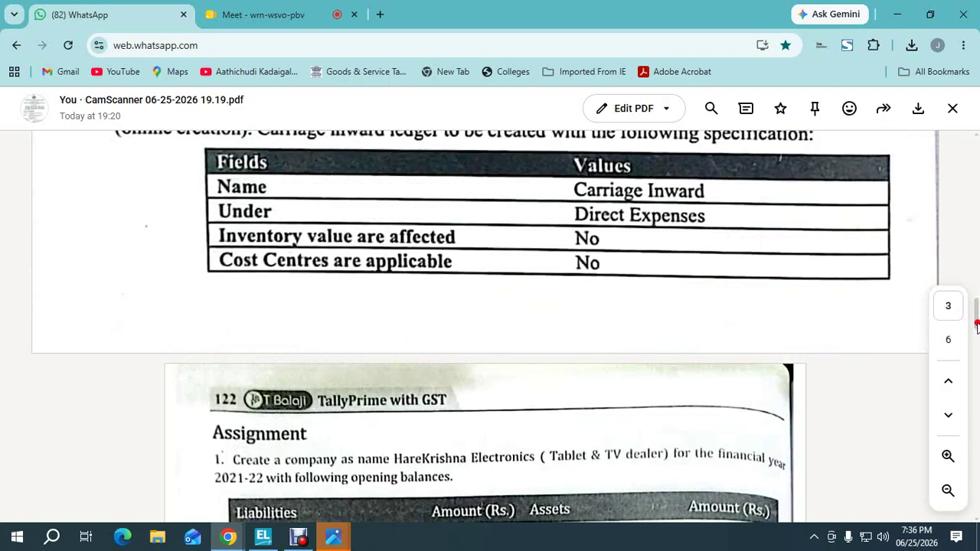
Review page 5's Books stock group table and page 3's godown transfer example, then return to Meet
{"action": "left_click_drag", "start_coordinate": [976, 341], "coordinate": [975, 419]}
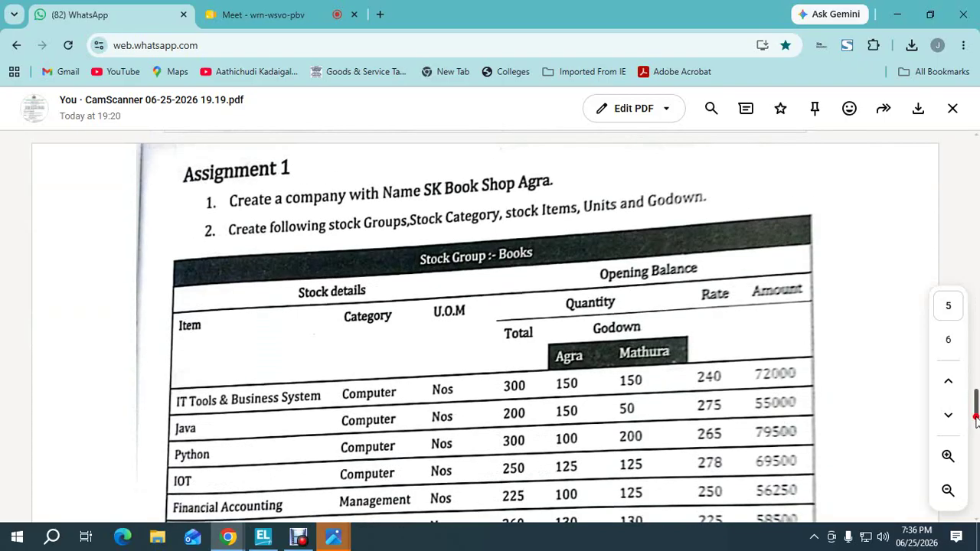
{"action": "scroll", "coordinate": [976, 419], "scroll_direction": "down", "scroll_amount": 2}
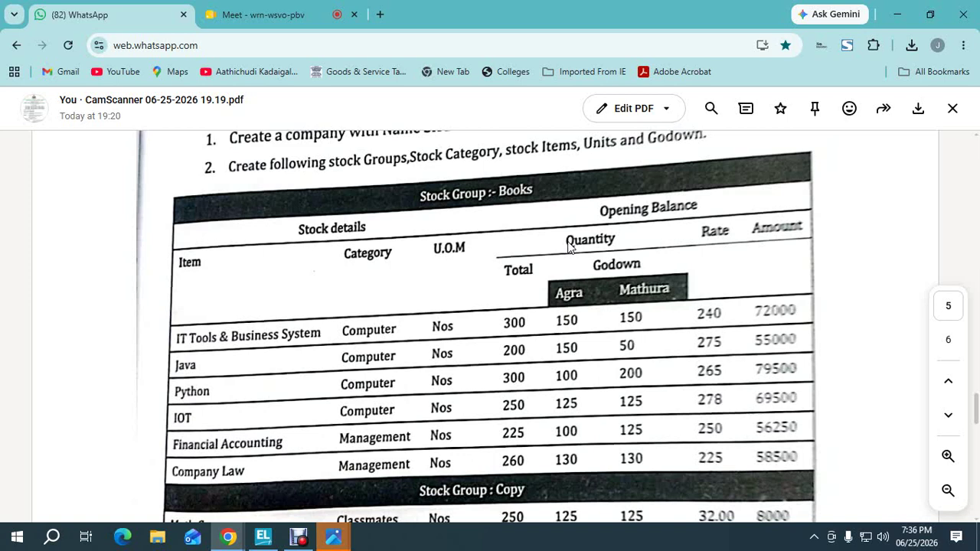
{"action": "left_click", "coordinate": [461, 229]}
{"action": "scroll", "coordinate": [975, 295], "scroll_direction": "up", "scroll_amount": 10}
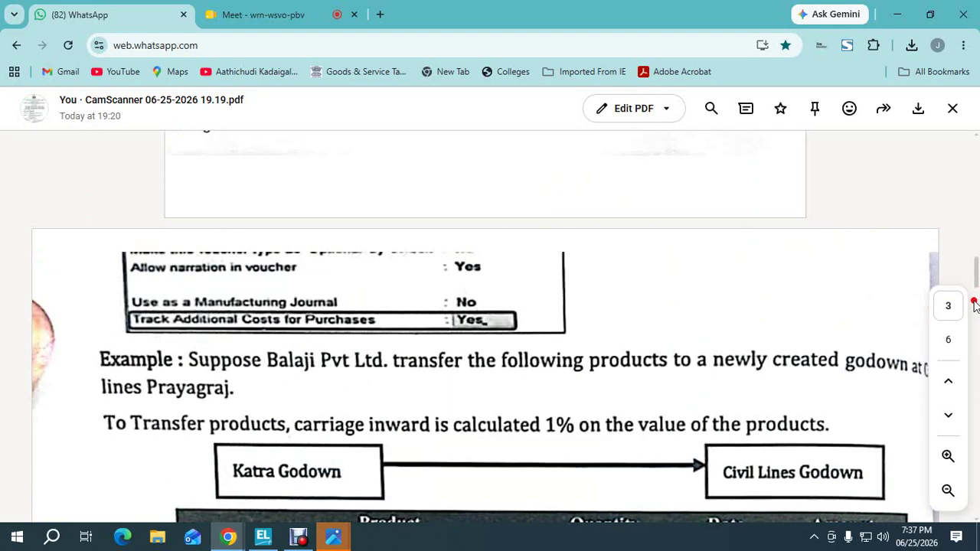
{"action": "left_click", "coordinate": [291, 13]}
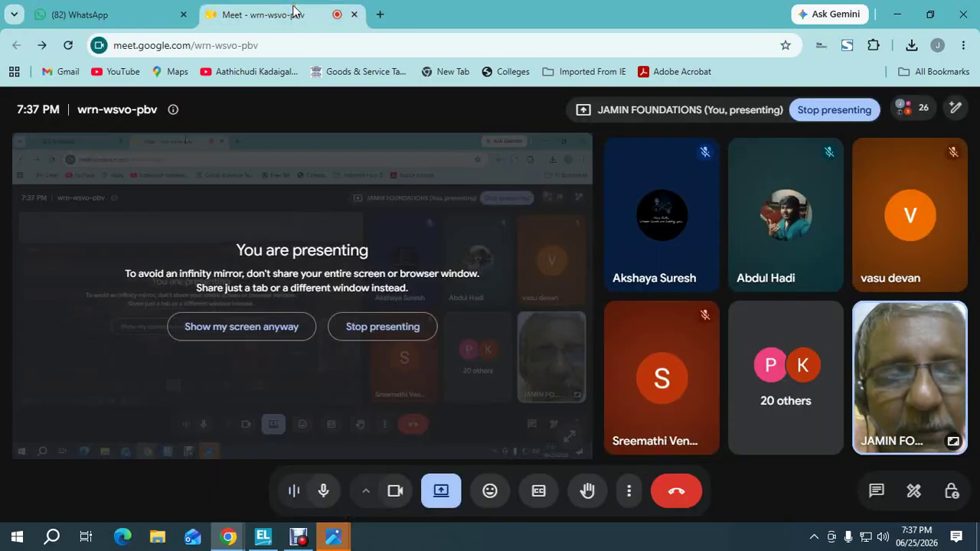